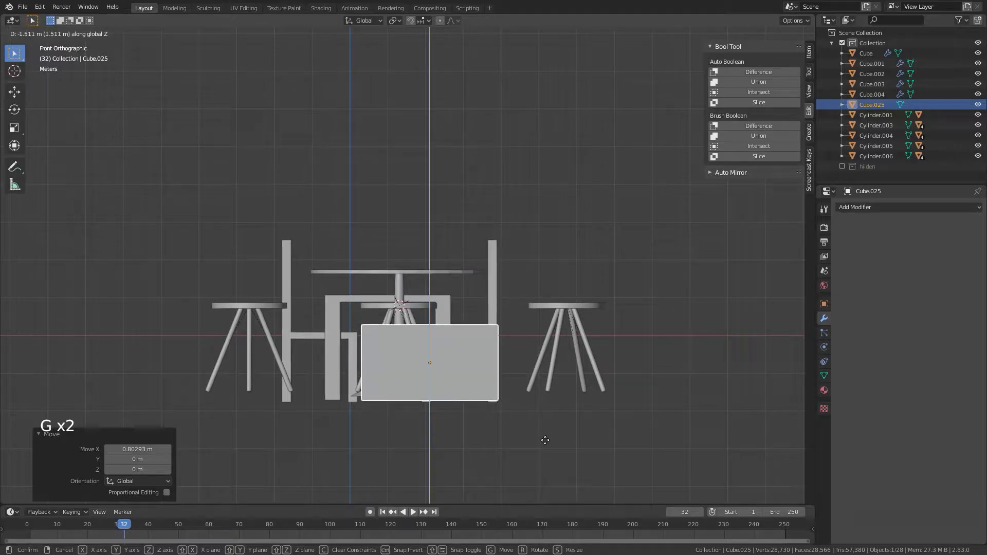
- Lower the box about 1.58 m along Z so its base is level with the furniture legs
left_click(544, 440)
scroll(558, 407, "down", 1)
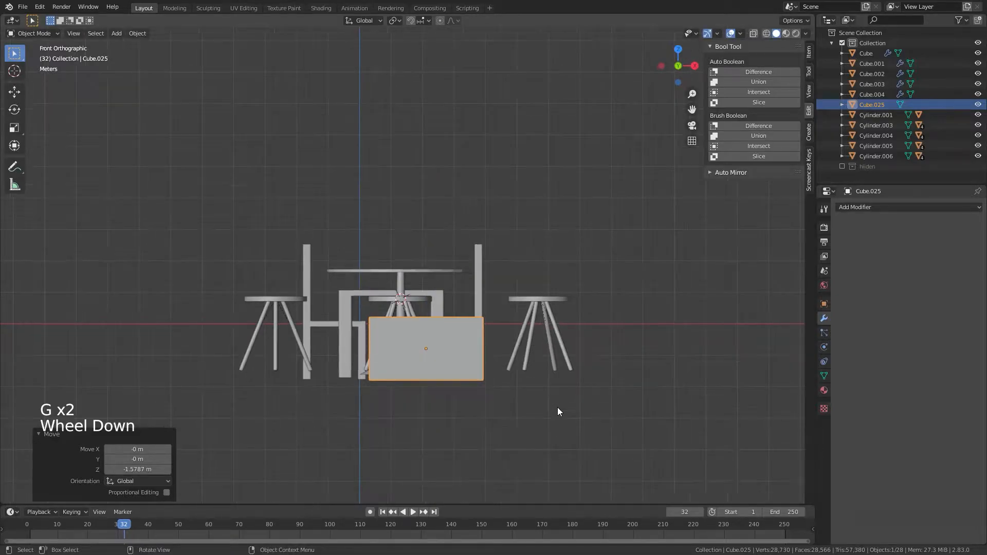
middle_click_drag(558, 407, 452, 442)
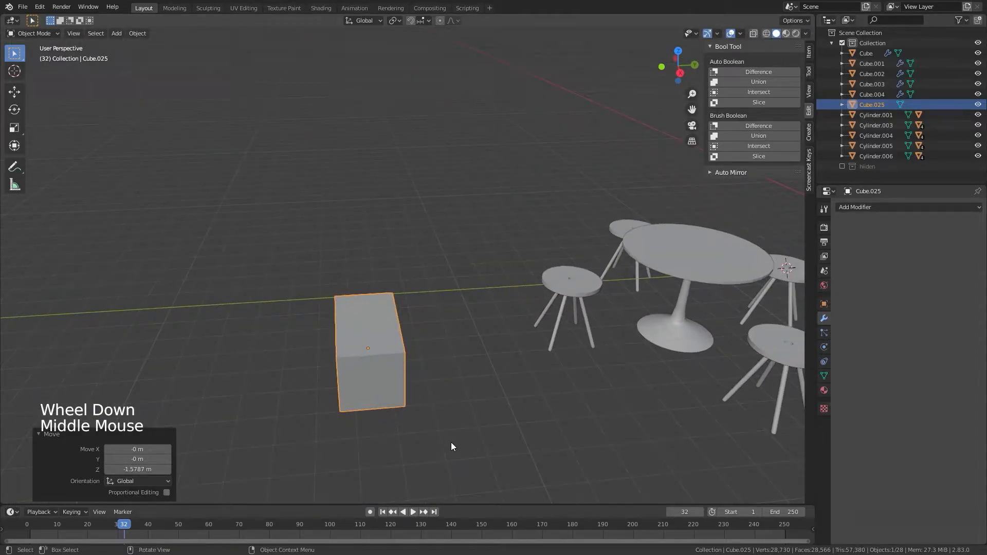
- Move the box about 24.6 m along Y and about 7.5 m along negative X, beside the rectangular dining table
key("KP_7")
scroll(406, 293, "down", 4)
middle_click_drag(417, 280, 474, 399, "shift")
scroll(472, 394, "down", 2)
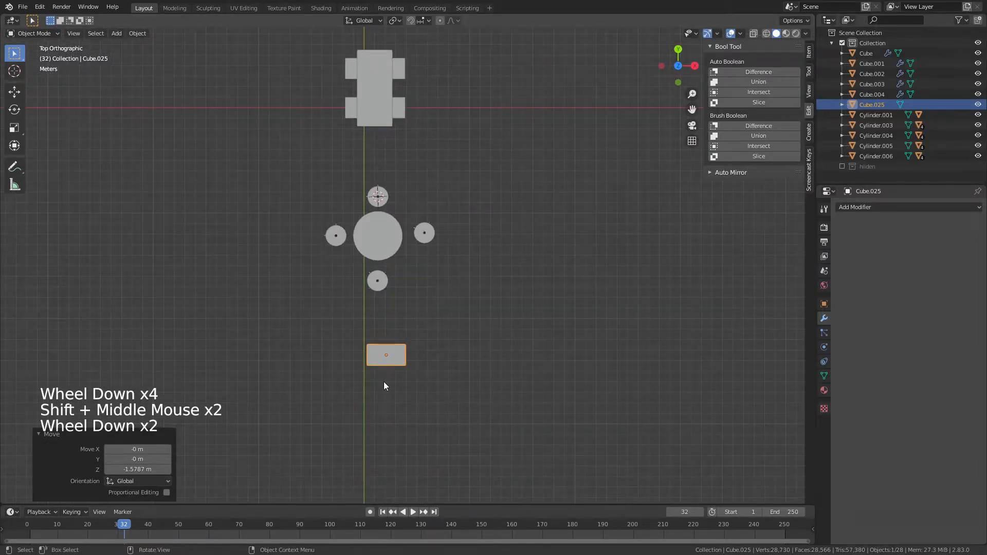
key("g")
key("x")
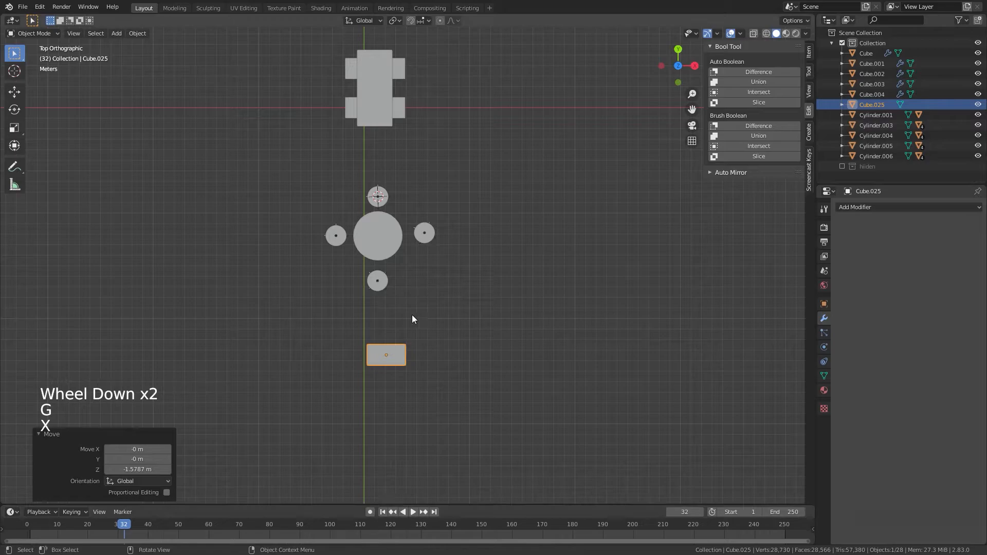
key("g")
key("x")
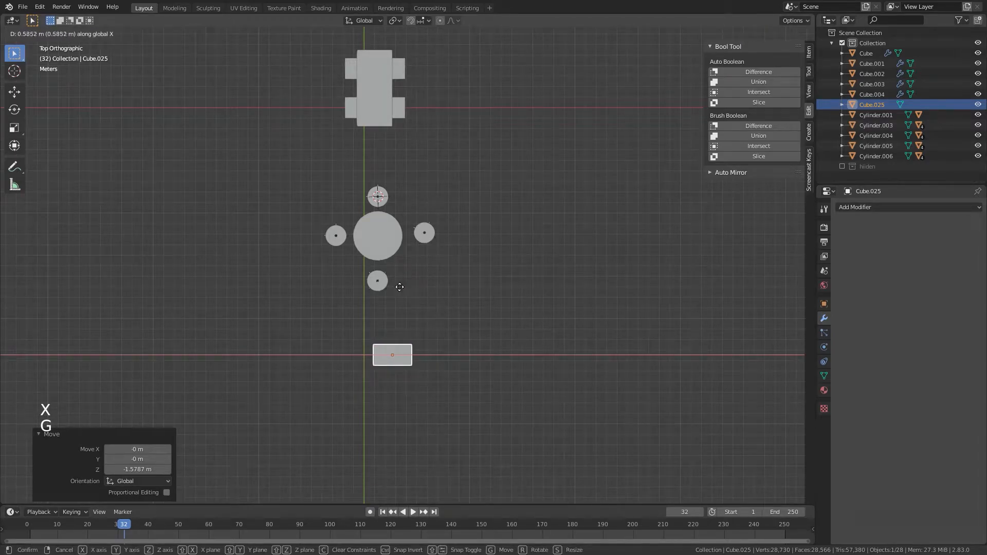
key("y")
left_click(403, 110)
key("g")
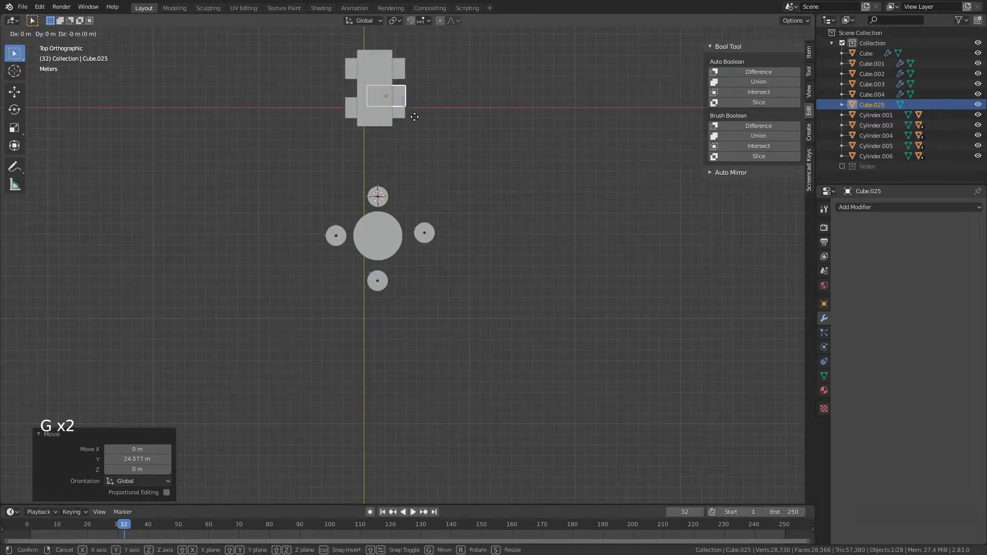
key("x")
left_click(335, 114)
- Scale the box along Y by about 3.62 and shift it about 0.79 m along Y to line up with the dining table
middle_click_drag(370, 149, 439, 304, "shift")
scroll(437, 299, "up", 3)
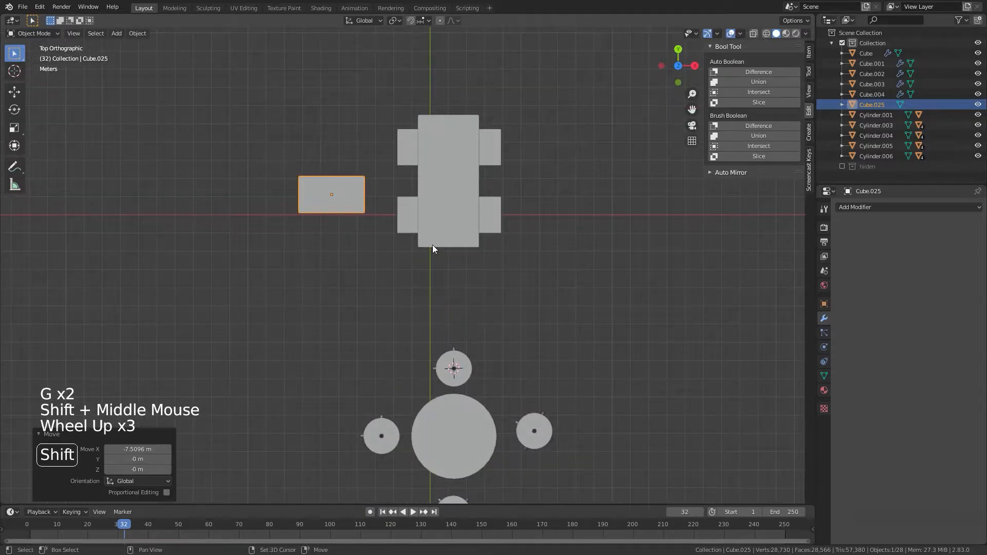
middle_click_drag(433, 245, 381, 302, "shift")
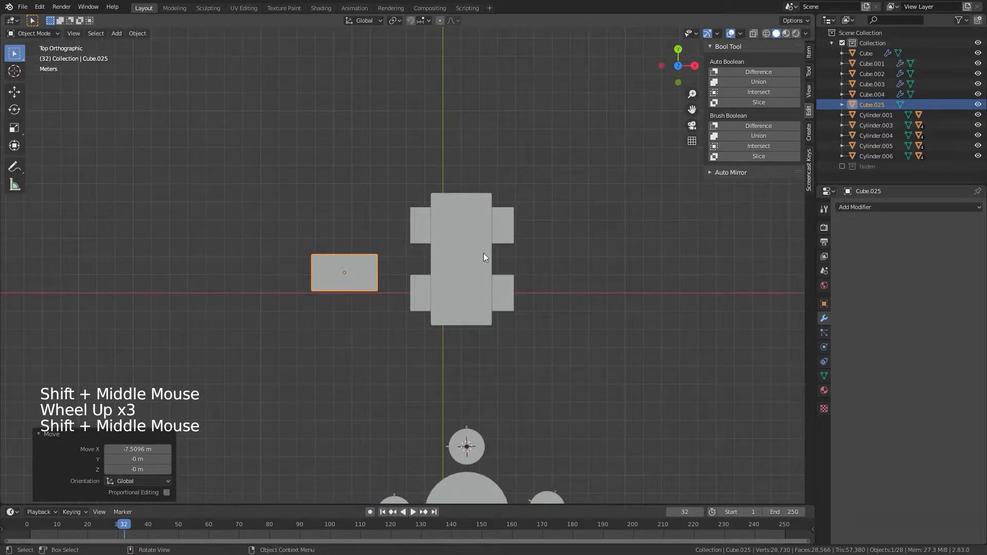
key("s")
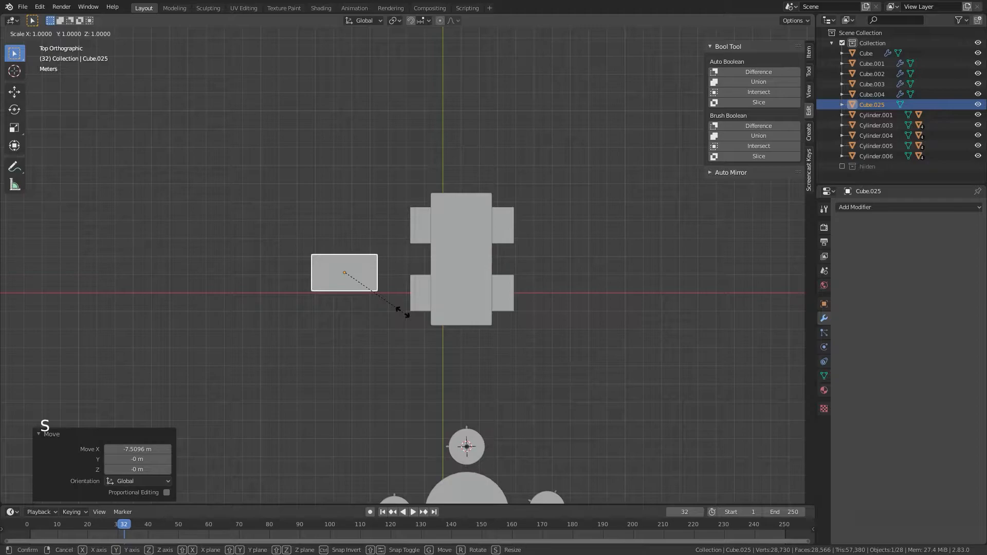
key("y")
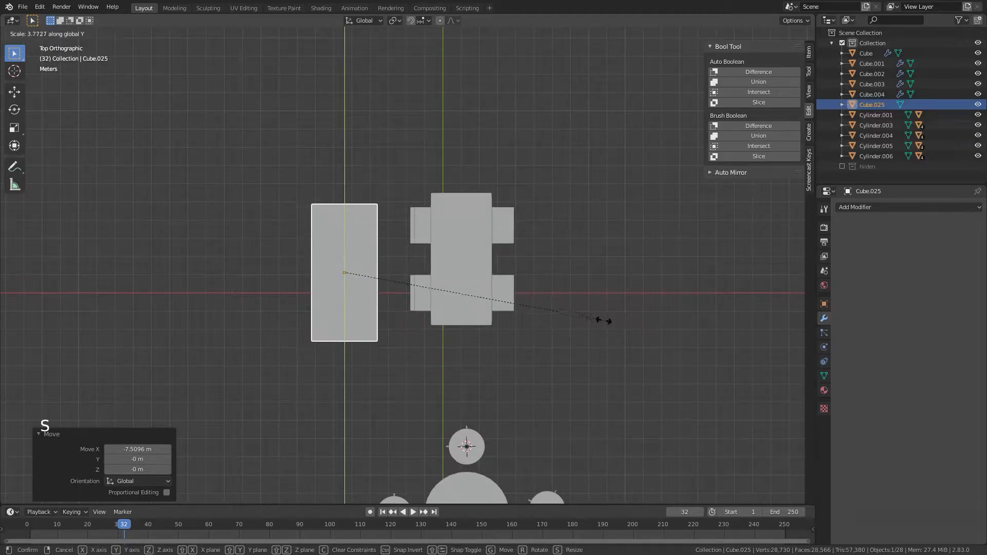
left_click(596, 325)
key("g")
key("y")
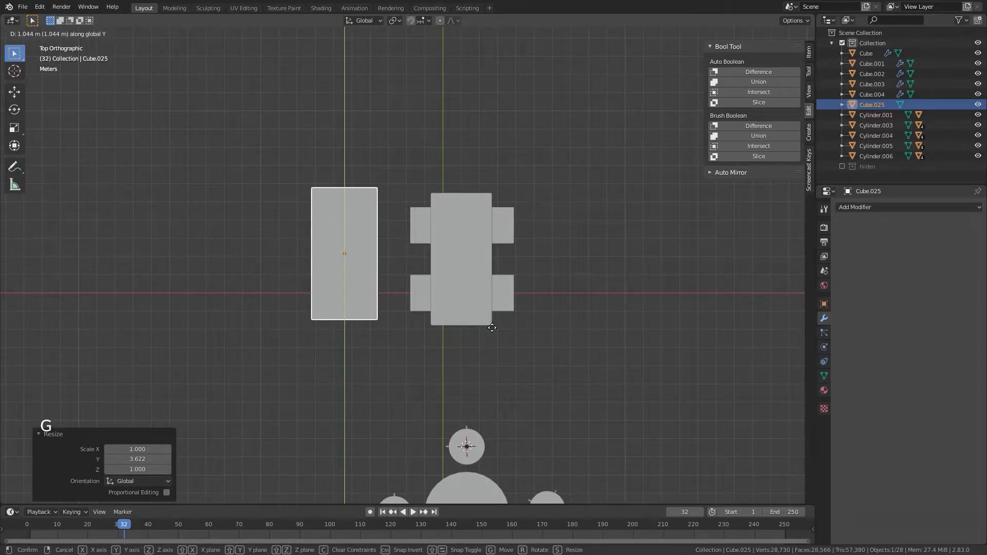
left_click(492, 331)
- Narrow the box along X by a scale factor of about 0.83
middle_click_drag(491, 335, 558, 304)
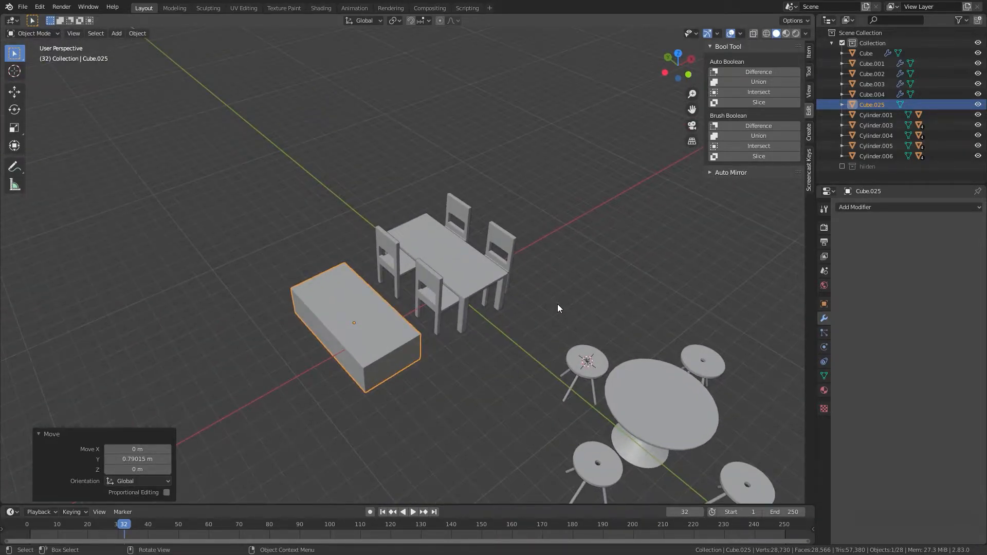
key("KP_1")
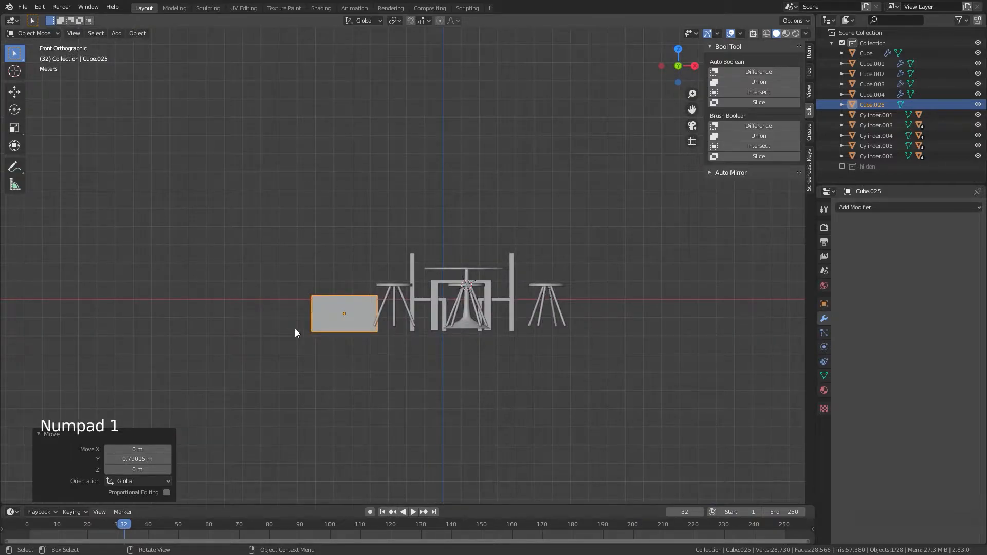
scroll(318, 329, "up", 5)
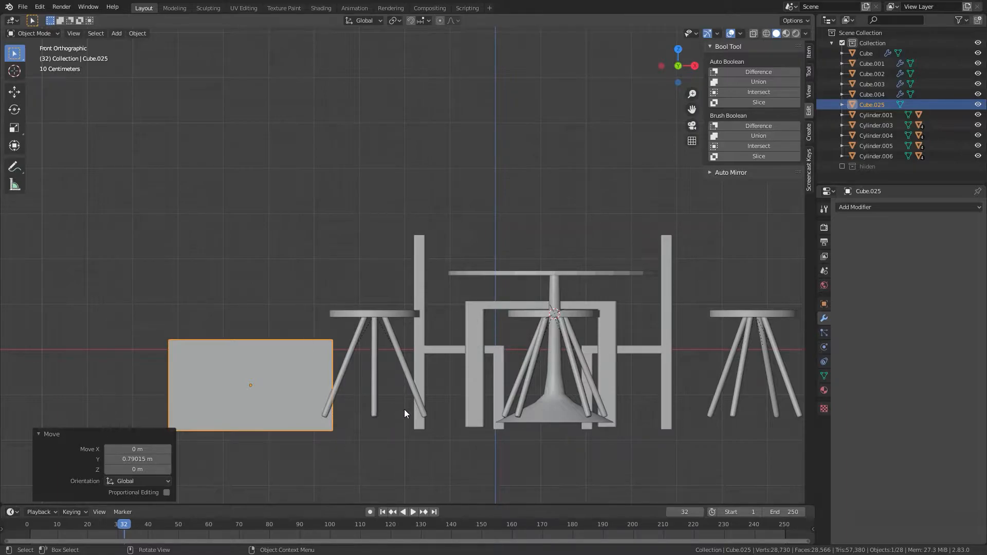
key("s")
left_click(378, 393)
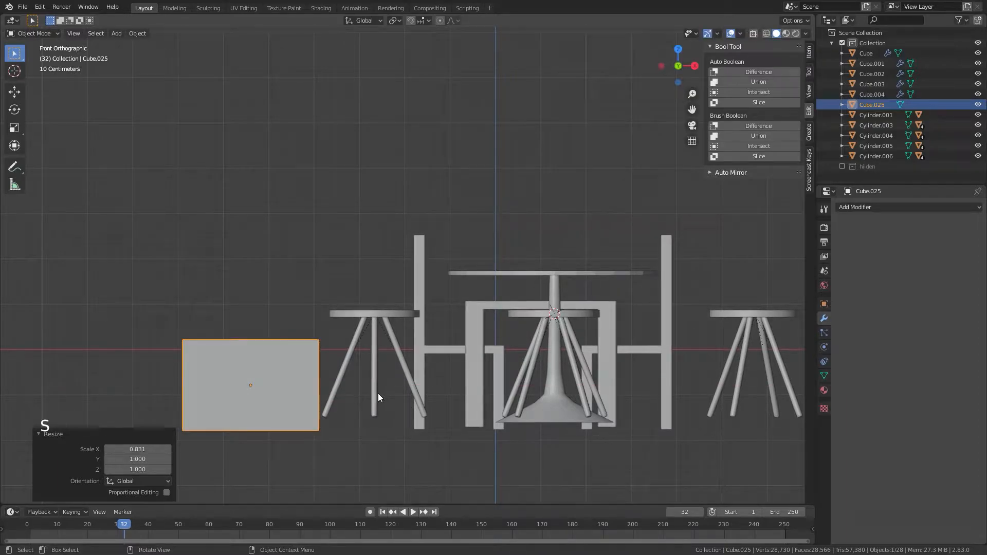
- Add one lengthwise loop cut to the box, slid towards the dining table with a factor of about -0.543
middle_click_drag(377, 393, 393, 434)
key("Tab")
scroll(375, 438, "down", 2)
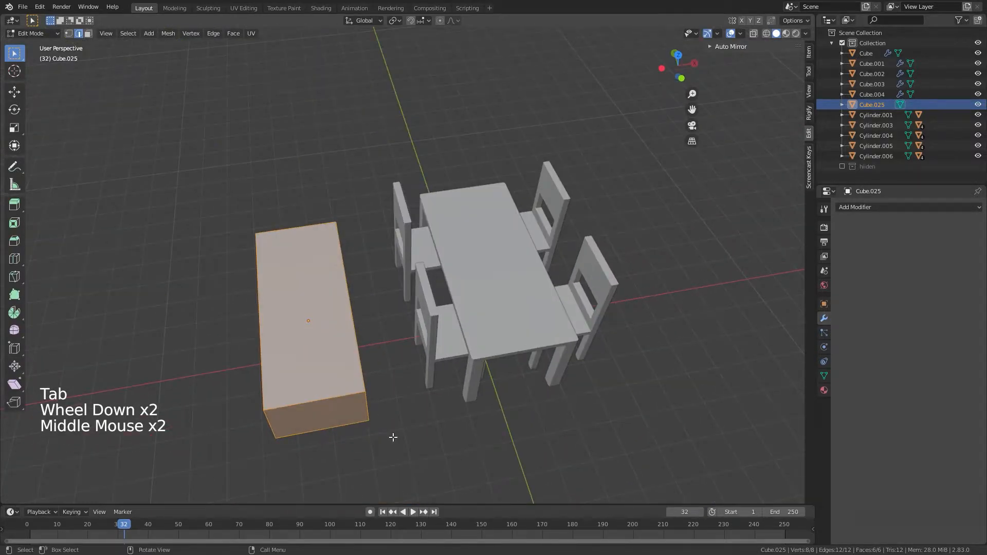
key("KP_7")
key("ctrl+r")
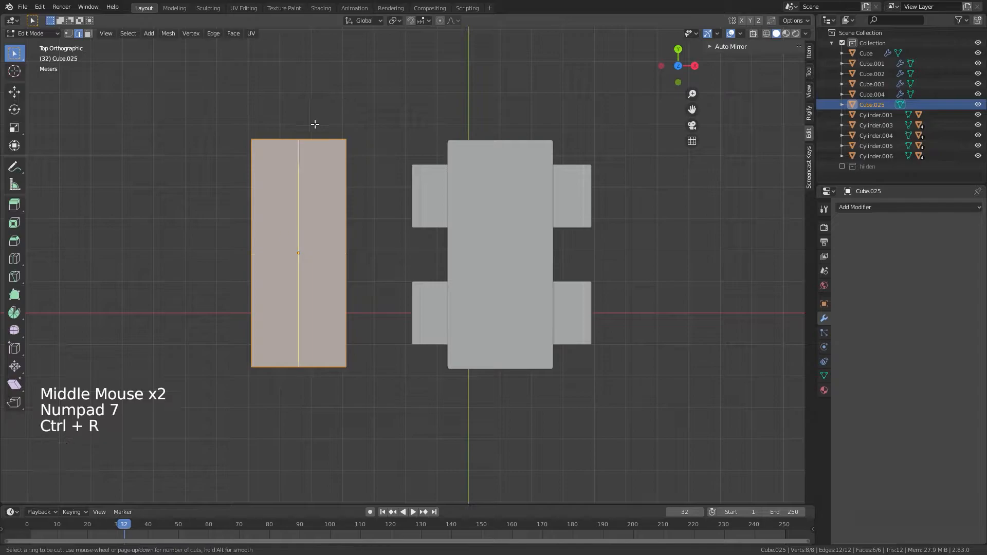
left_click(303, 134)
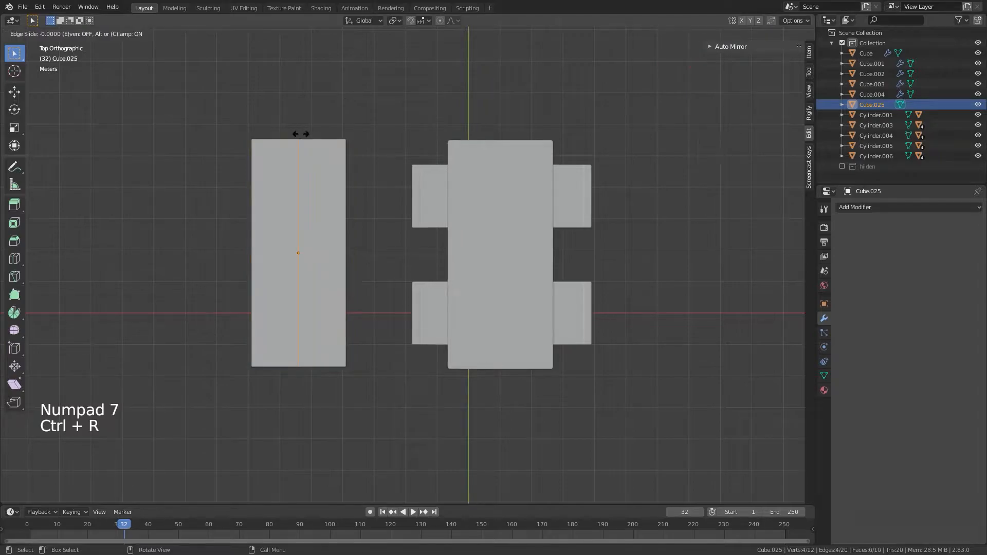
left_click(326, 140)
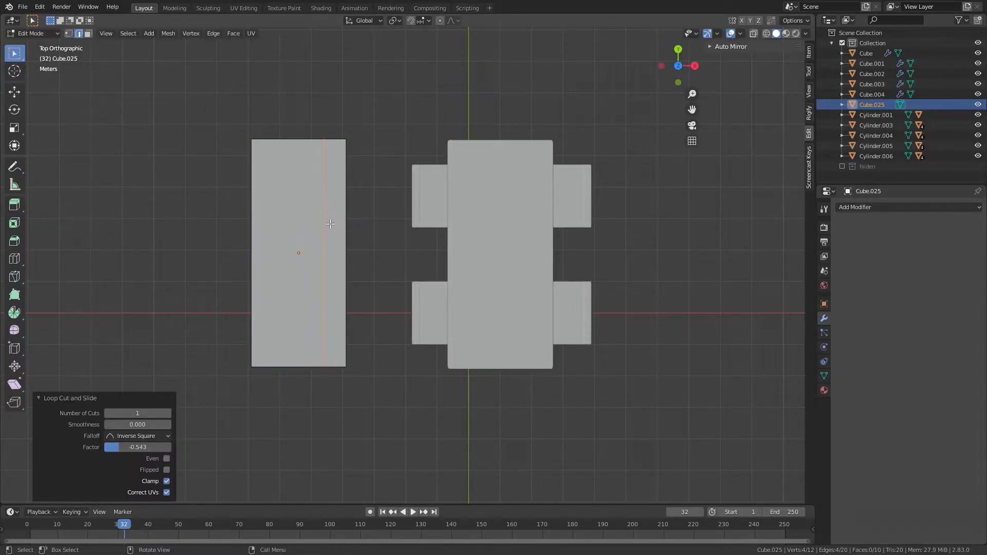
- Extrude the narrow top face nearest the table upward about 2.4 m to form the bench's backrest
key("3")
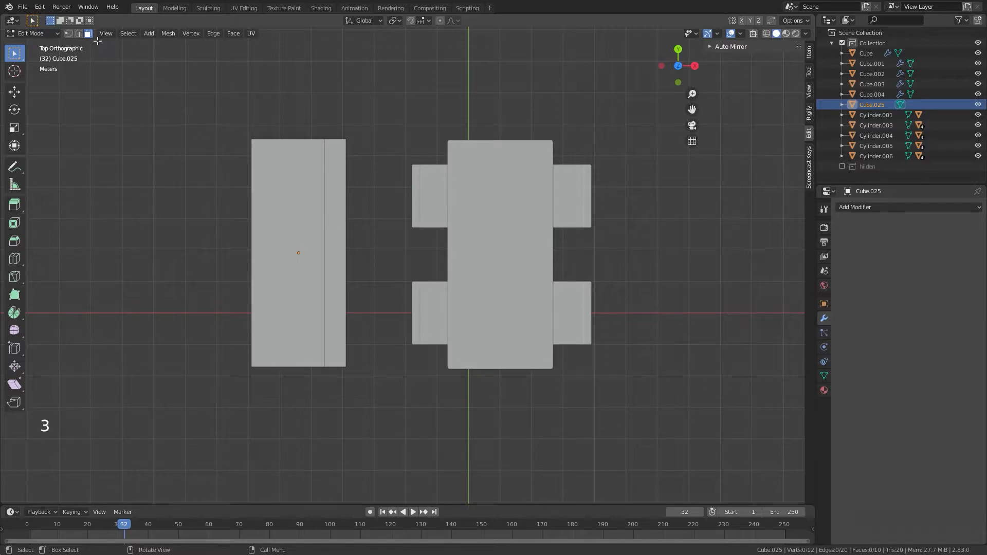
left_click(340, 217)
key("KP_3")
key("KP_1")
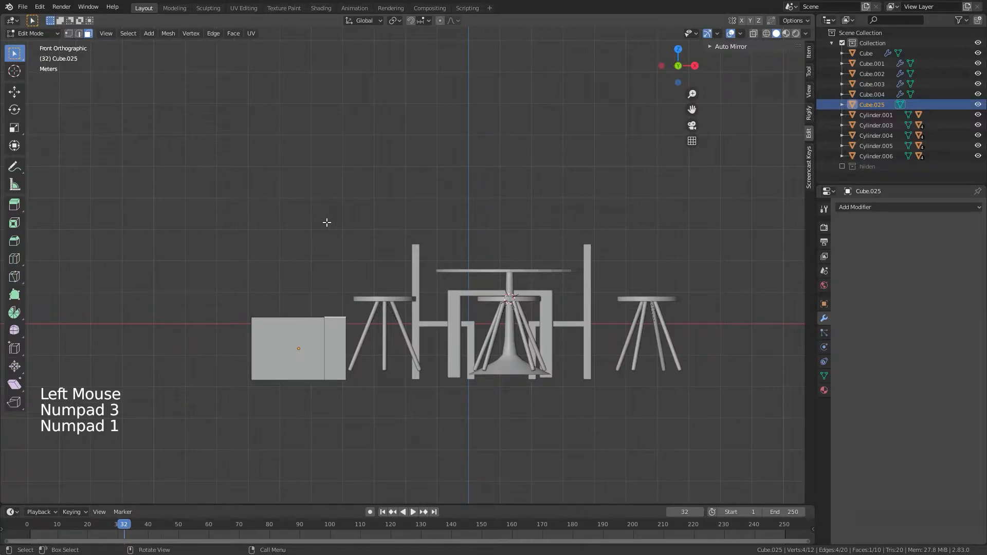
key("e")
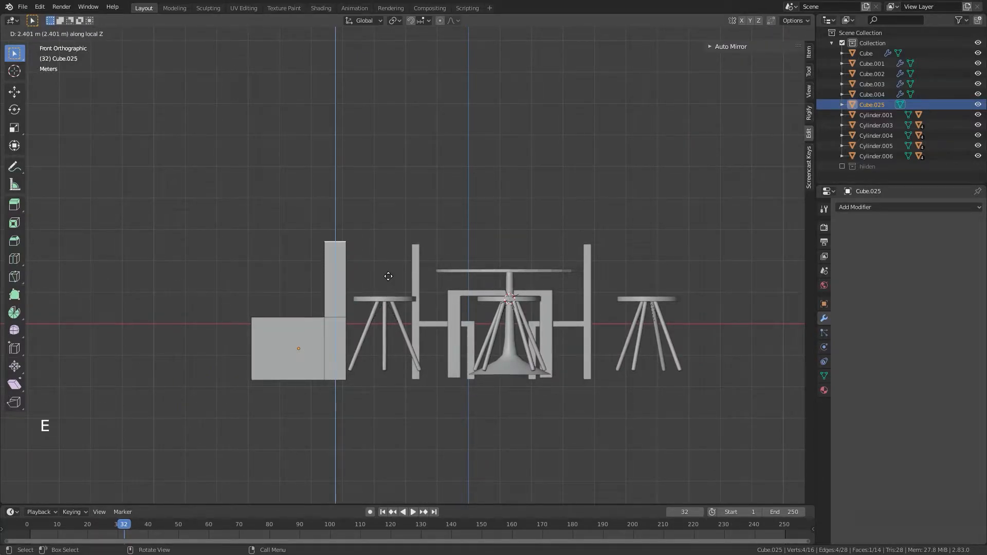
left_click(389, 277)
key("Tab")
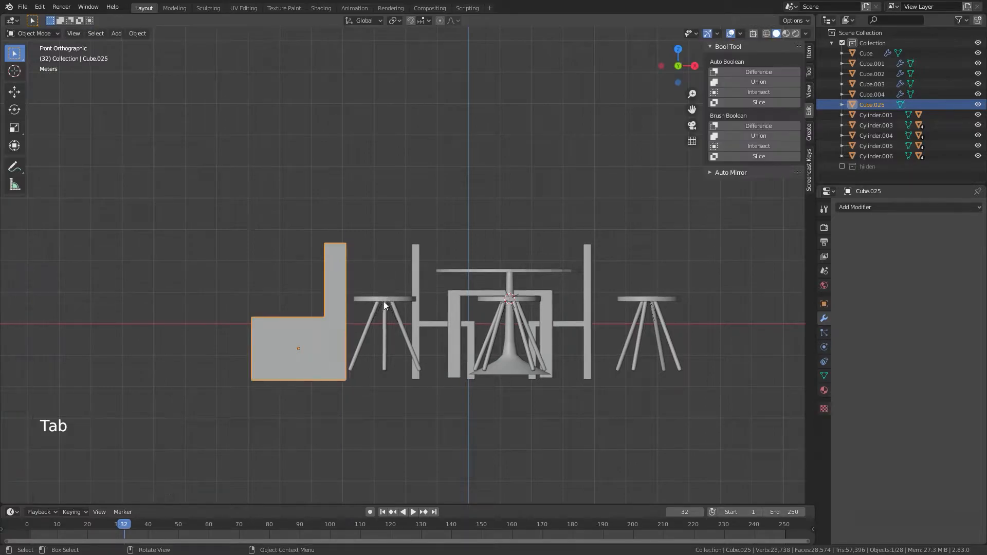
- Add a Bevel modifier to the bench
scroll(384, 301, "down", 3)
middle_click_drag(384, 302, 421, 313)
scroll(400, 338, "up", 4)
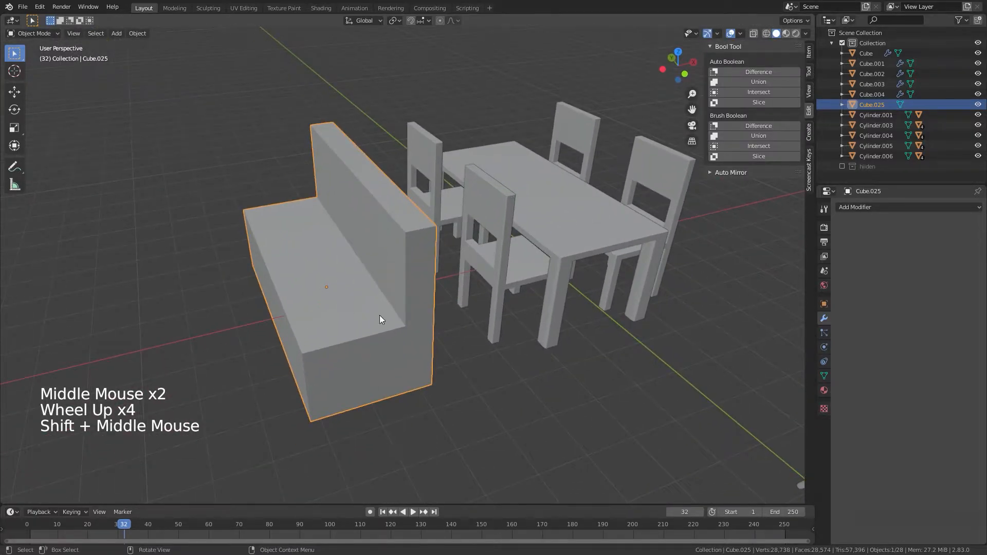
left_click(853, 209)
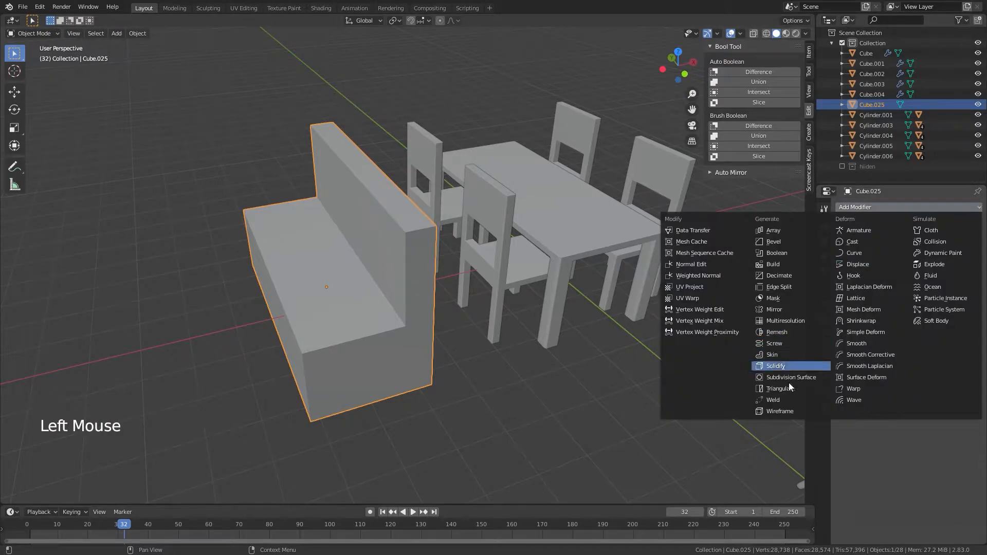
left_click(777, 243)
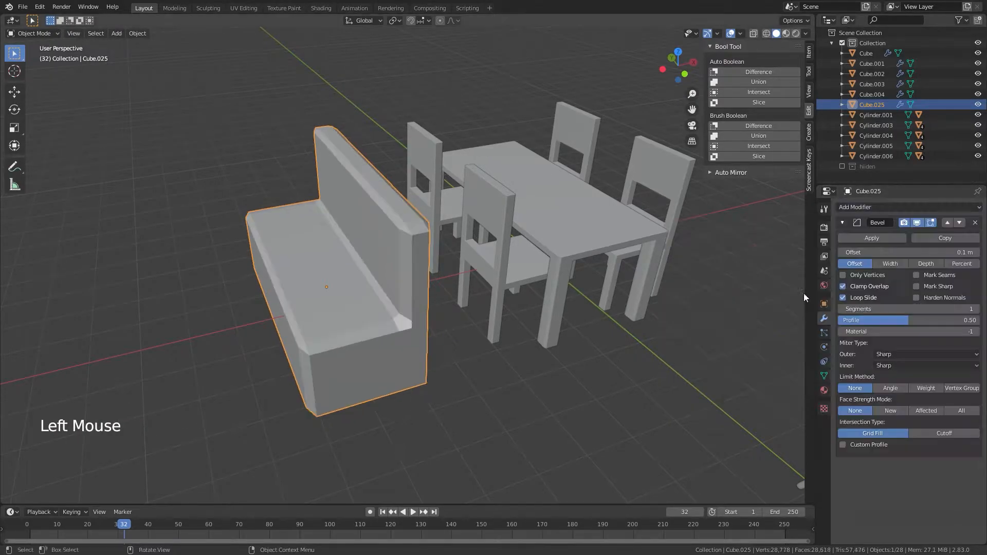
- Set the bench's bevel offset to 0.05 m and its segments to 4
scroll(526, 322, "up", 4)
middle_click_drag(567, 321, 658, 293, "shift")
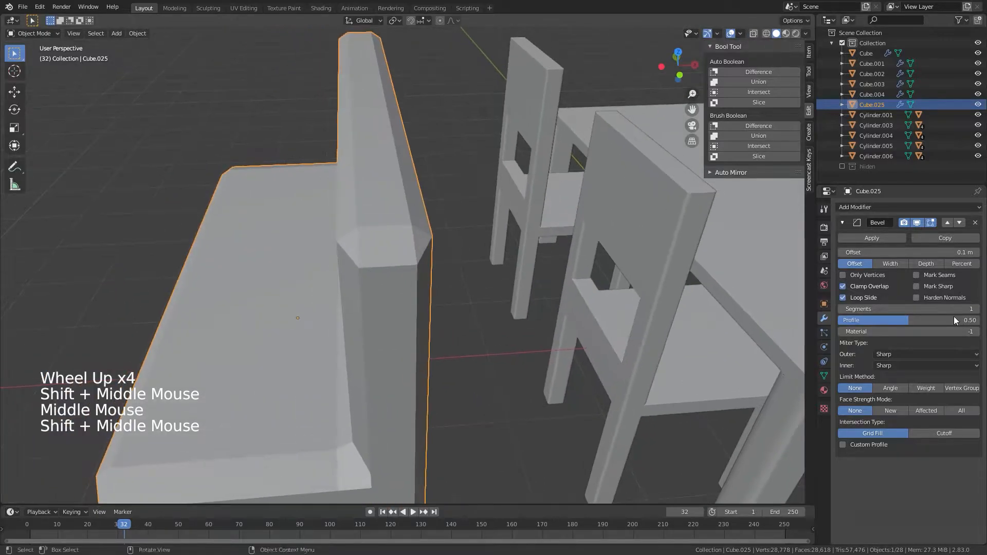
left_click(841, 252)
left_click(841, 252)
left_click(842, 252)
left_click(841, 253)
left_click(841, 252)
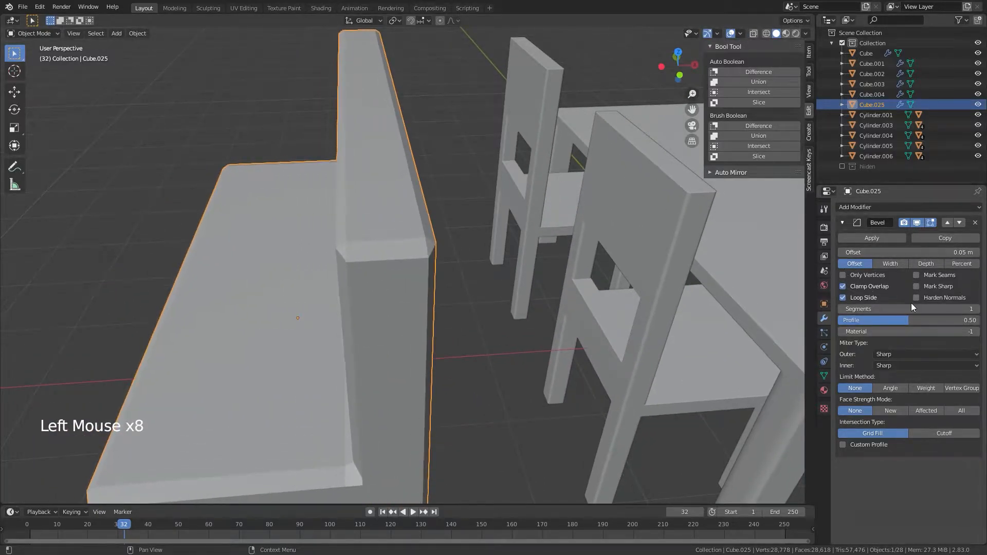
left_click(977, 309)
left_click(976, 309)
left_click(976, 309)
left_click(976, 309)
- Make a linked duplicate of the bench and place it about 10.1 m away along negative X
scroll(470, 325, "down", 5)
middle_click_drag(470, 326, 662, 294)
scroll(635, 326, "down", 7)
middle_click_drag(634, 326, 636, 380)
key("KP_7")
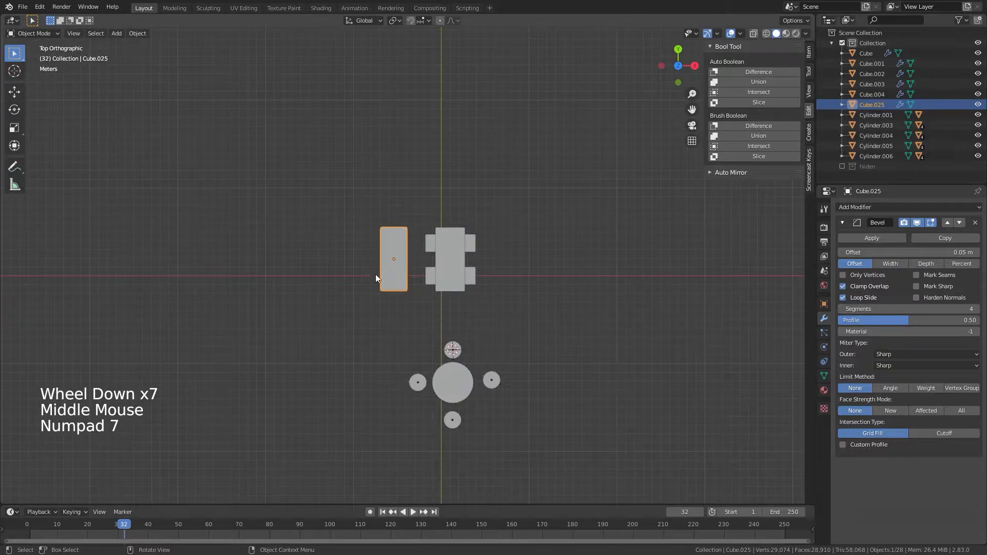
key("shift")
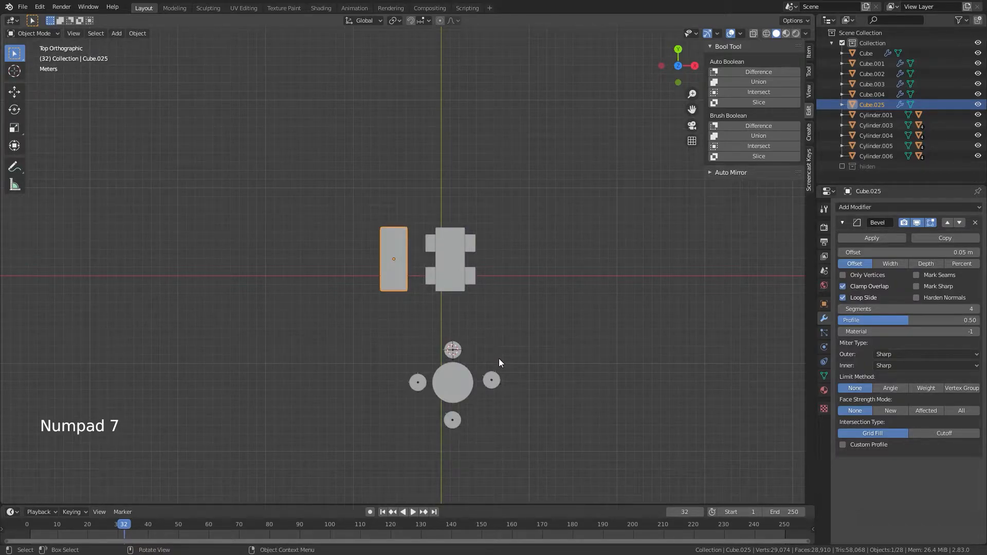
key("alt+d")
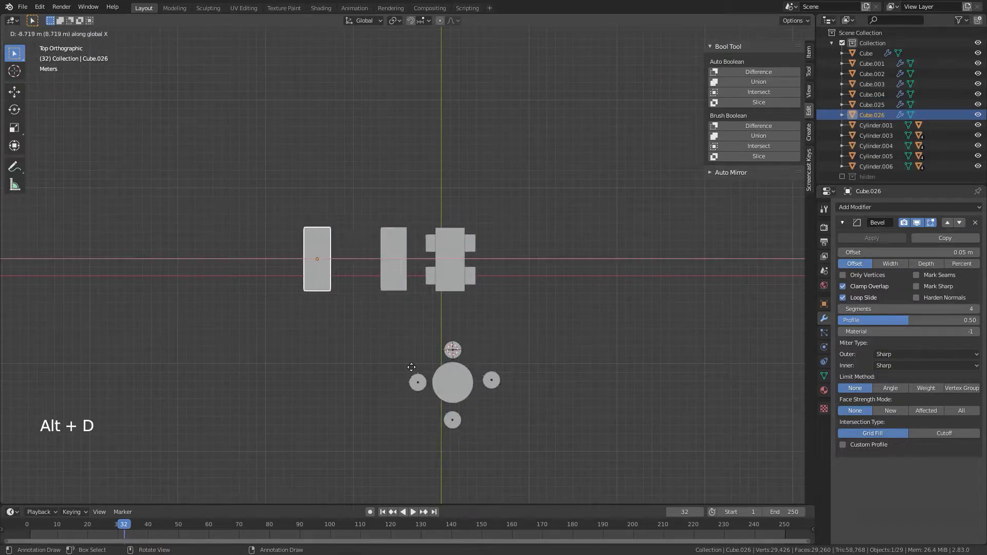
left_click(409, 372)
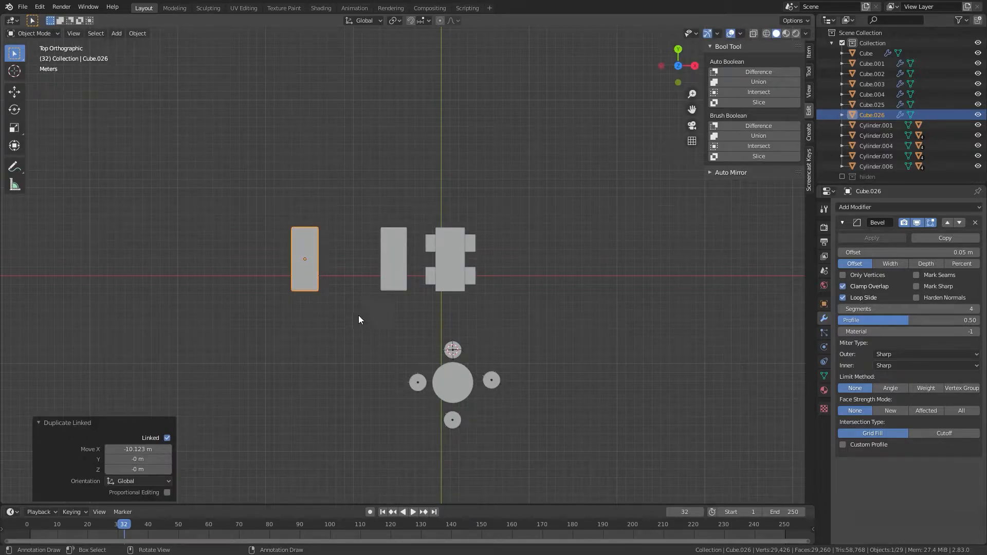
- Rotate the duplicated bench 180° around Z so that it faces the original bench
key("r")
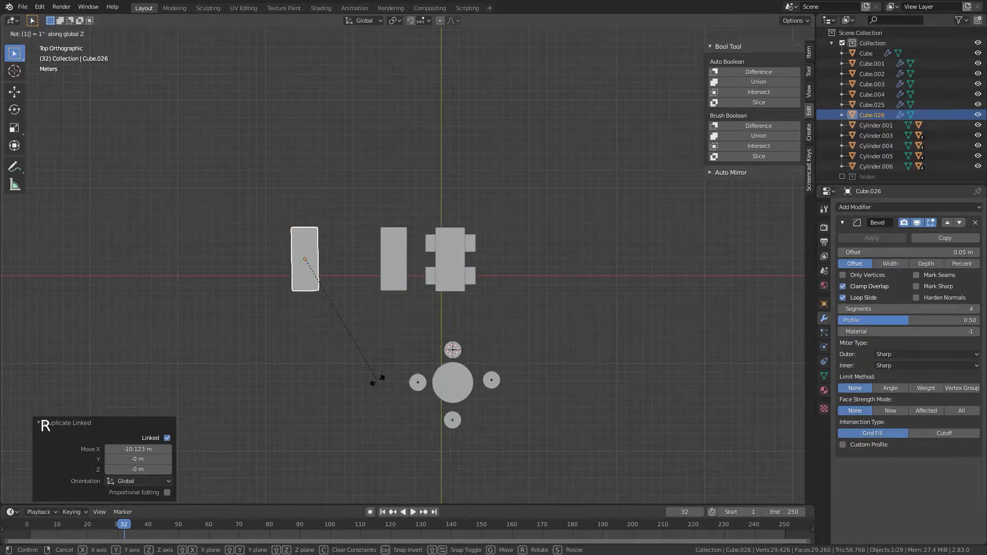
key("Return")
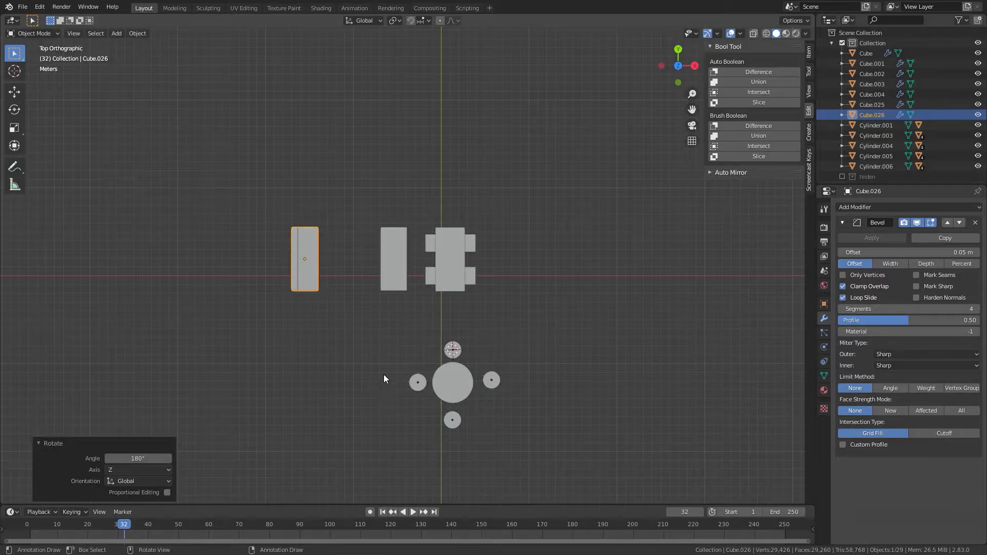
middle_click_drag(383, 375, 384, 318)
scroll(415, 362, "up", 3)
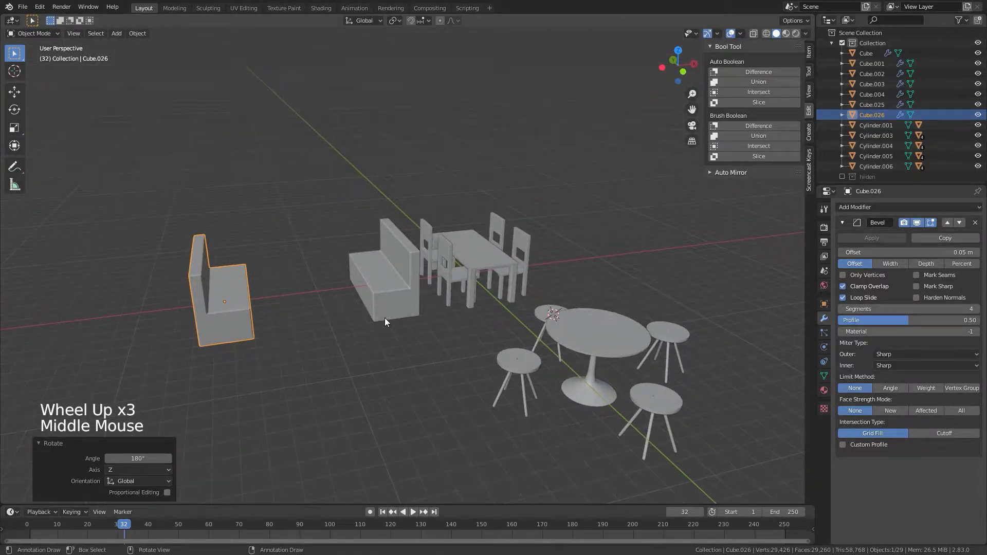
- Move both benches together about 28.6 m along negative Y, beyond the round table, and about 11.4 m along X
left_click(381, 311)
left_click(232, 309, "shift")
scroll(354, 350, "down", 8)
middle_click_drag(354, 353, 444, 403)
key("g")
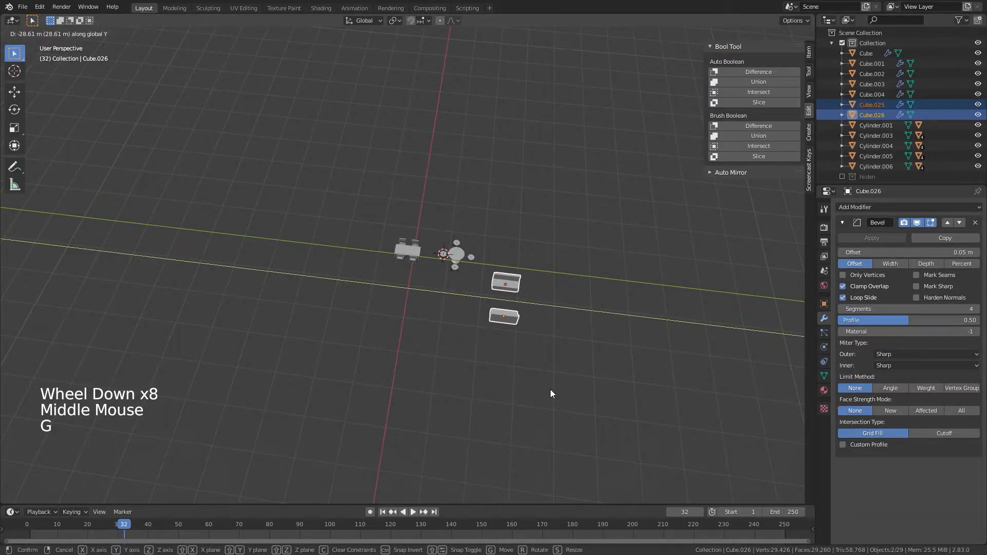
left_click(550, 390)
key("g")
key("x")
left_click(558, 355)
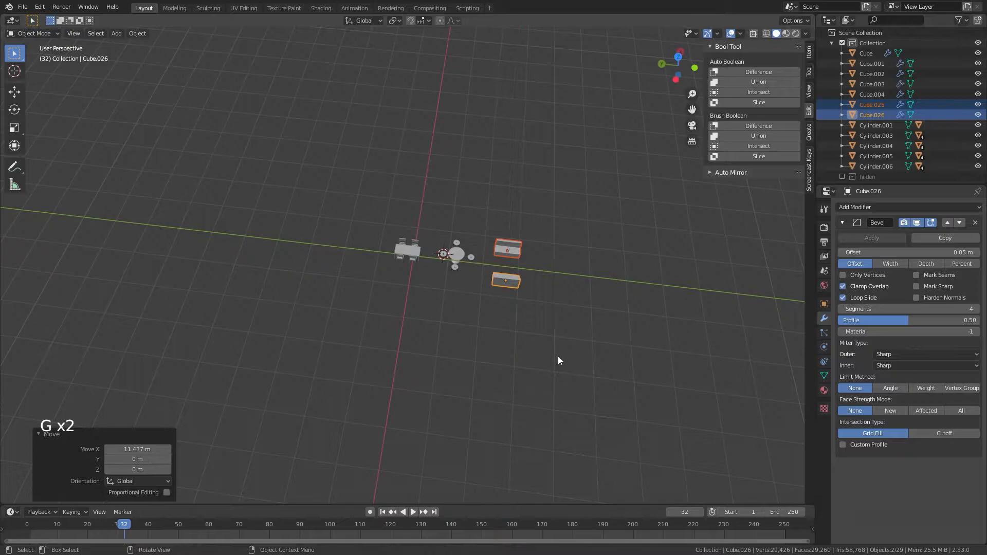
- Isolate the two benches in local view and move the original bench about 2.7 m along negative X toward its copy
middle_click_drag(557, 355, 444, 318)
scroll(453, 316, "up", 2, "shift")
scroll(445, 330, "up", 4)
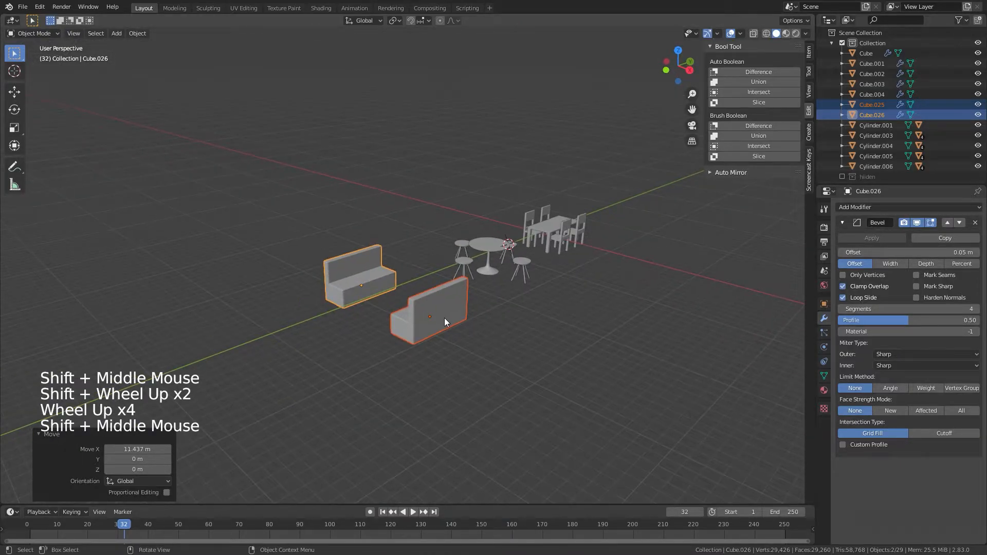
key("KP_Divide")
middle_click_drag(531, 331, 375, 328)
left_click(538, 315)
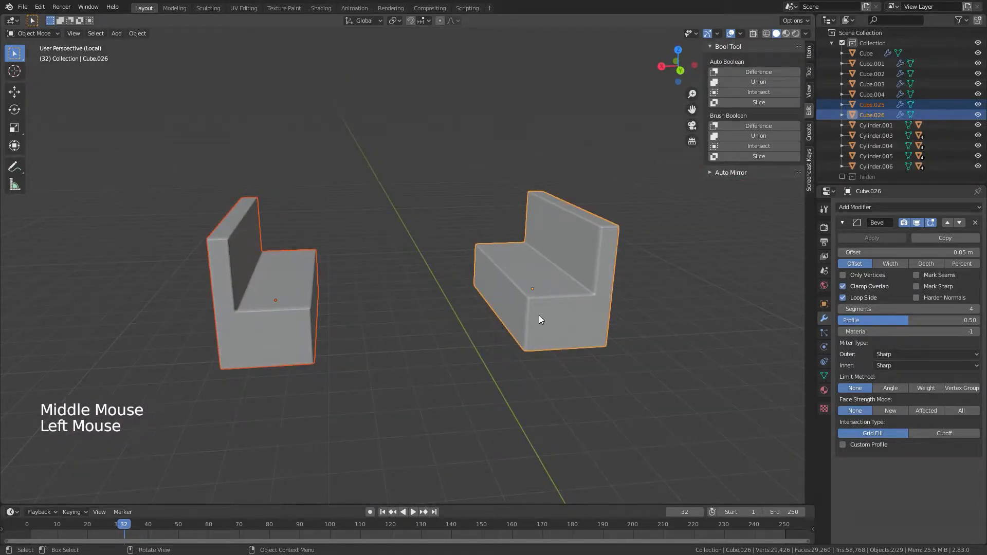
middle_click_drag(507, 366, 485, 411)
left_click(276, 292)
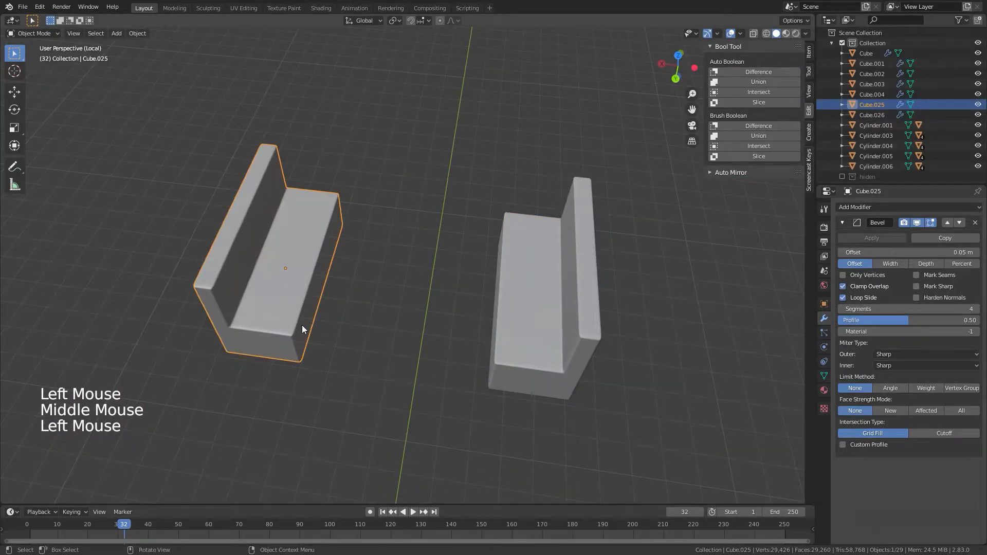
key("g")
left_click(381, 344)
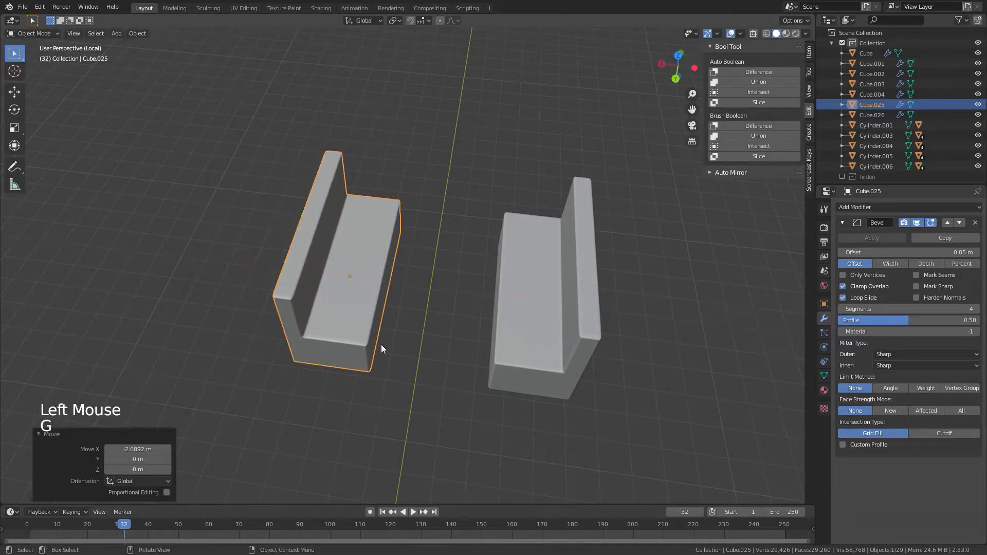
- Move the duplicated bench about 0.74 m along X toward the original bench
middle_click_drag(381, 345, 441, 239)
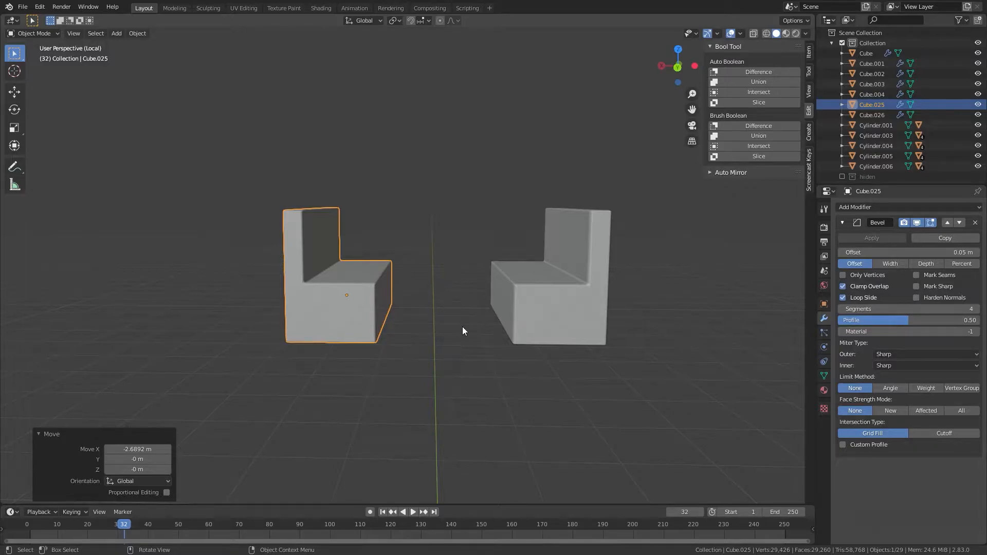
left_click(536, 302)
key("g")
key("x")
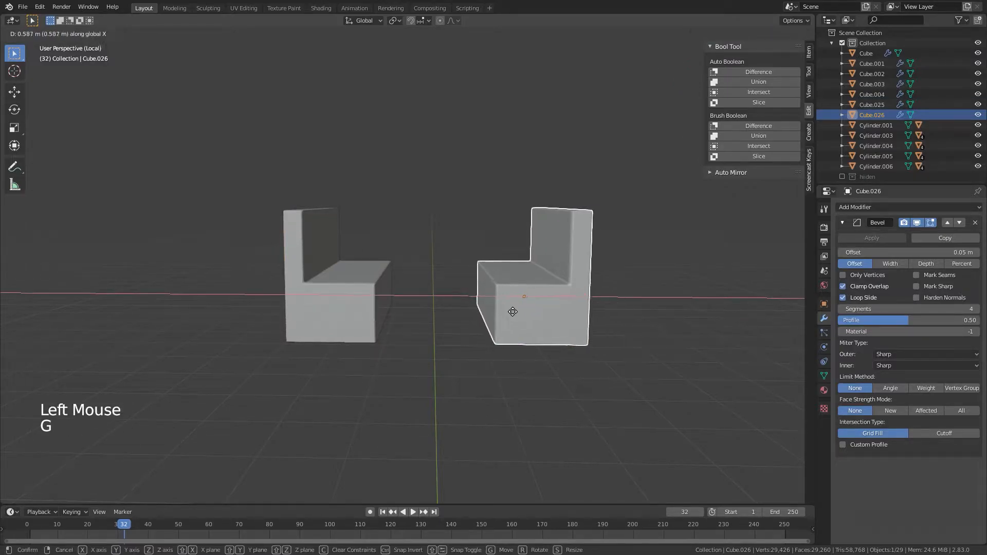
left_click(464, 333)
- Place the 3D cursor in the gap between the benches and add a 2 m cube there
middle_click_drag(464, 333, 444, 397, "shift")
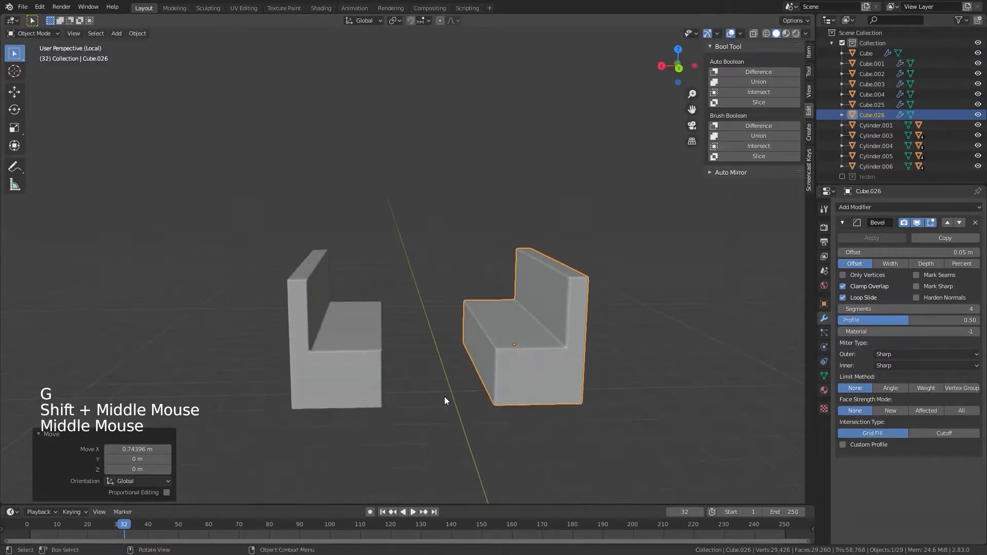
right_click(437, 344, "shift")
key("shift+a")
mouse_move(437, 335)
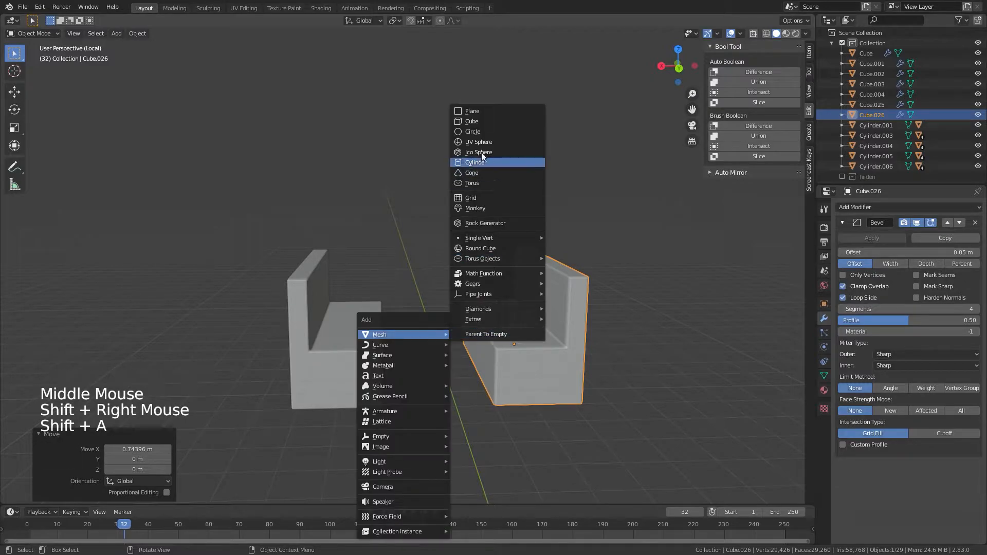
left_click(476, 124)
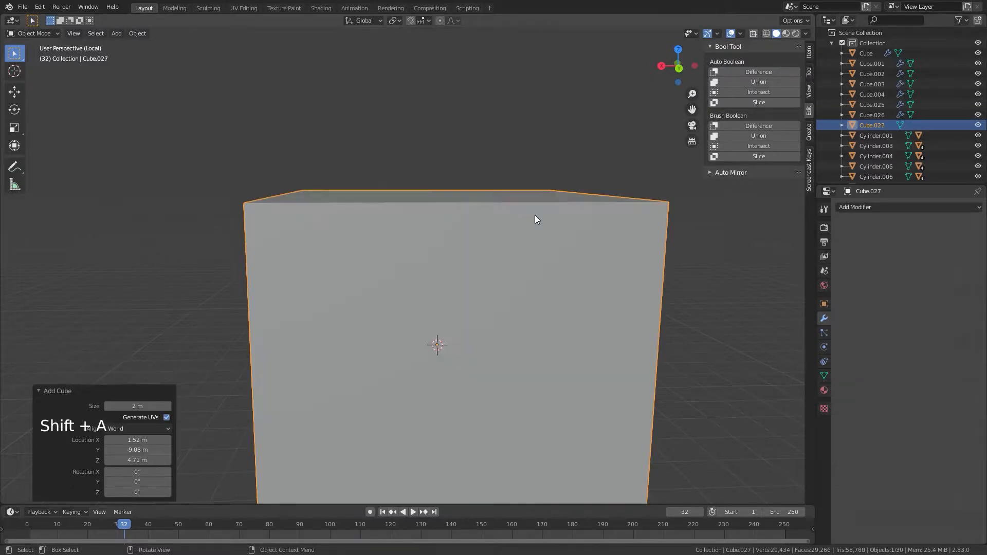
- Move the cube about 17.2 m along negative Y and 1.7 m along negative X, into the gap between the benches
key("KP_7")
scroll(522, 232, "down", 7)
middle_click_drag(522, 231, 487, 193)
key("KP_7")
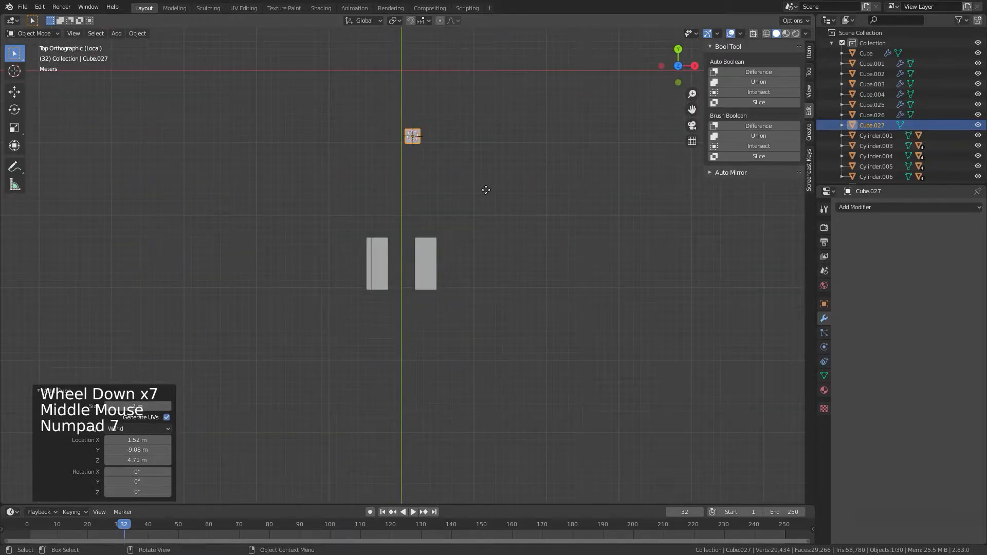
key("g")
left_click(450, 314)
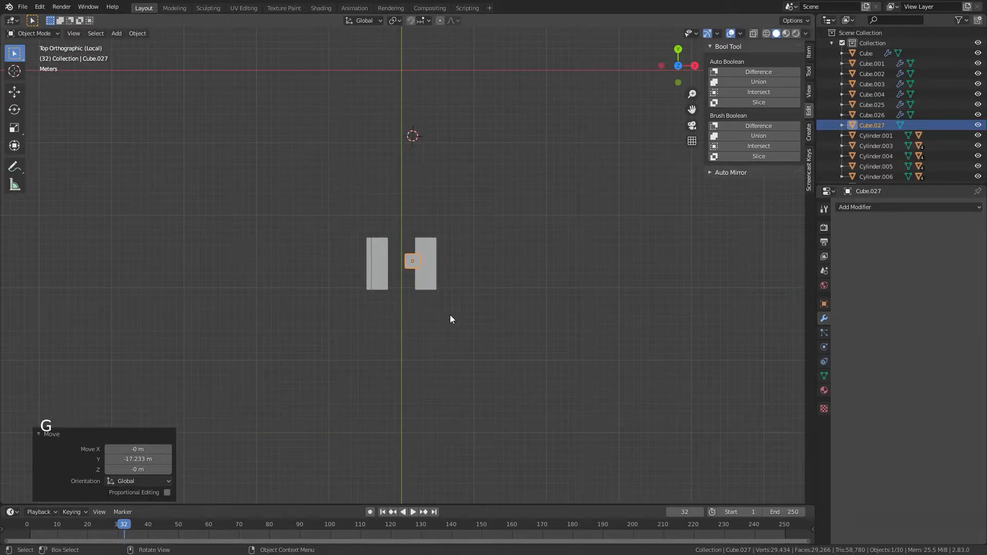
key("x")
key("g")
key("x")
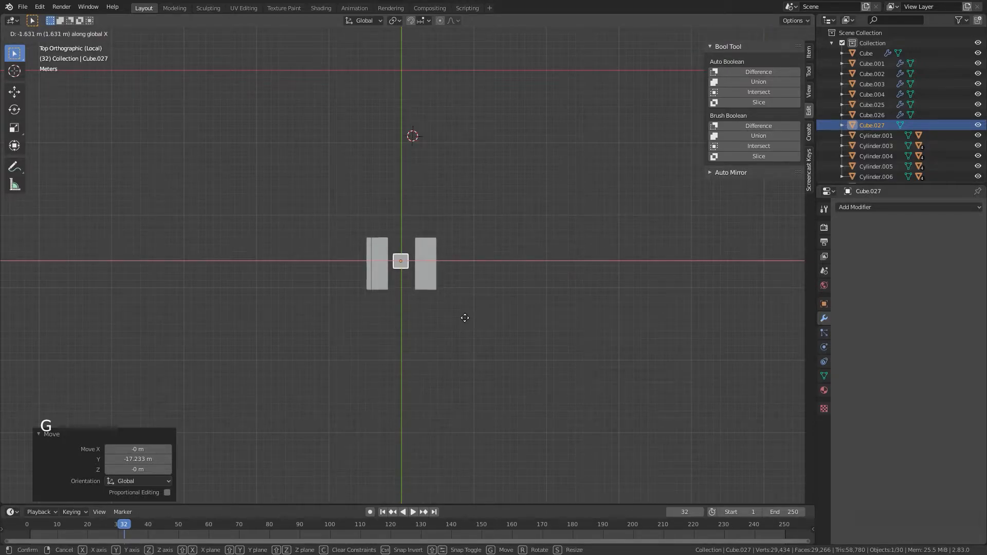
left_click(464, 318)
- Scale the cube by about 2.35 along X and 3.6 along Y to form a tabletop footprint
scroll(394, 283, "up", 5)
middle_click_drag(418, 281, 424, 308, "shift")
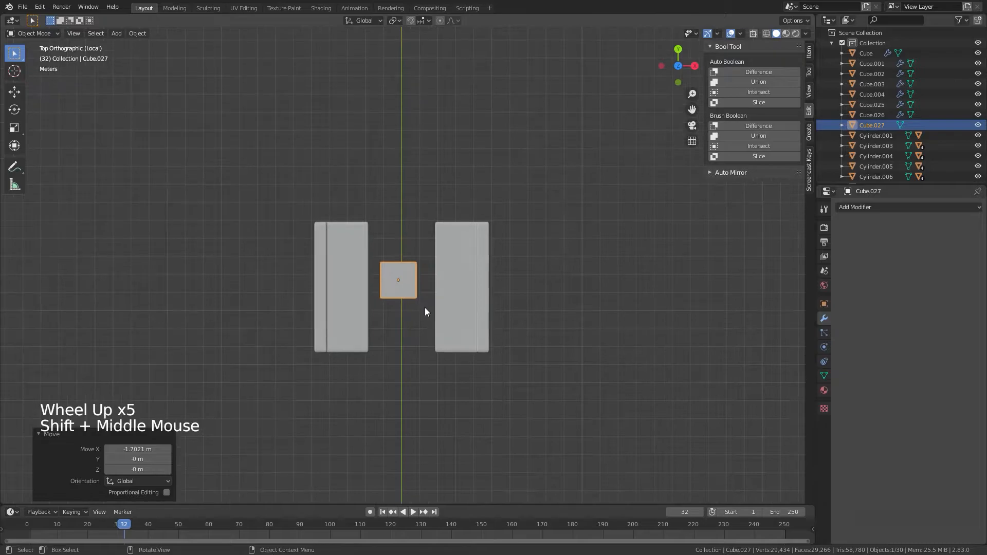
scroll(425, 309, "up", 3)
key("s")
key("x")
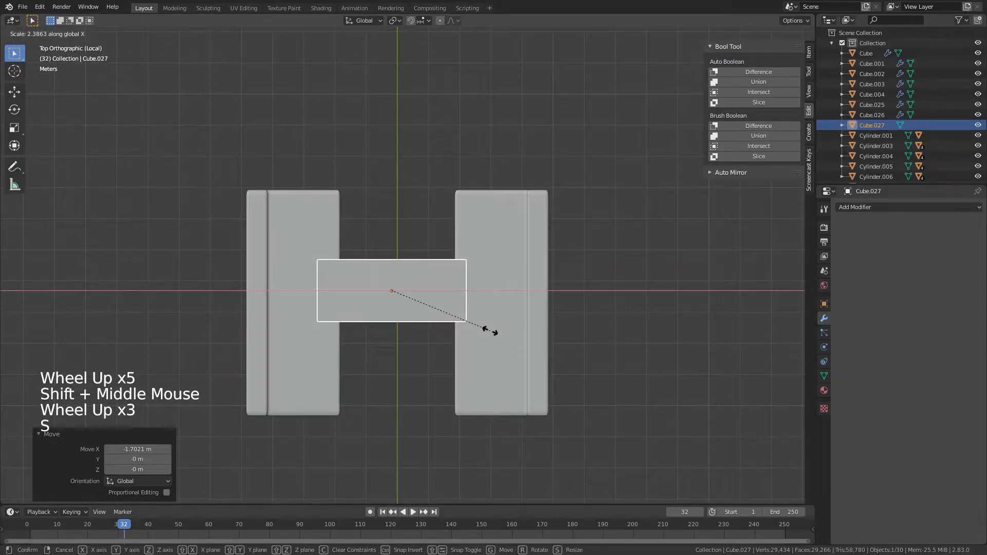
left_click(489, 330)
key("s")
key("y")
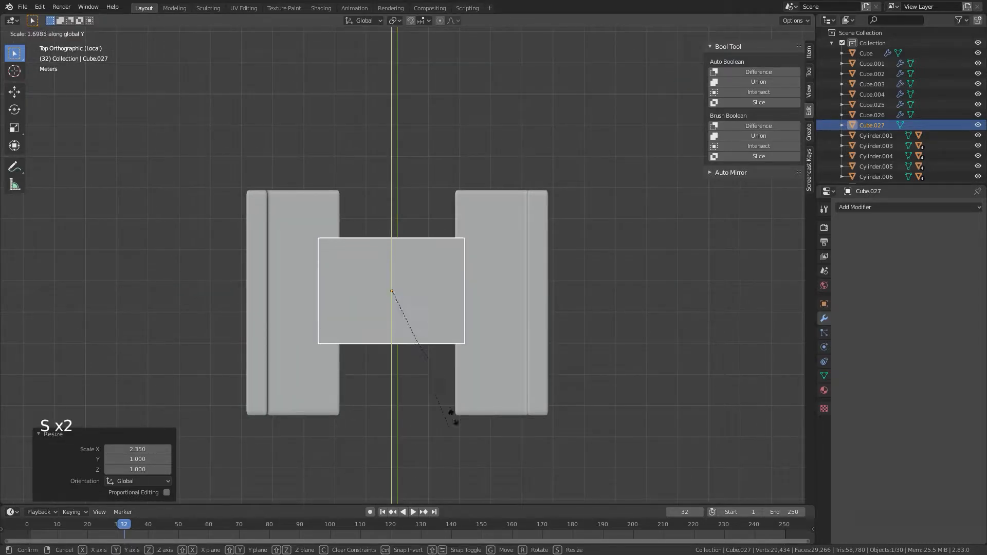
left_click(469, 101)
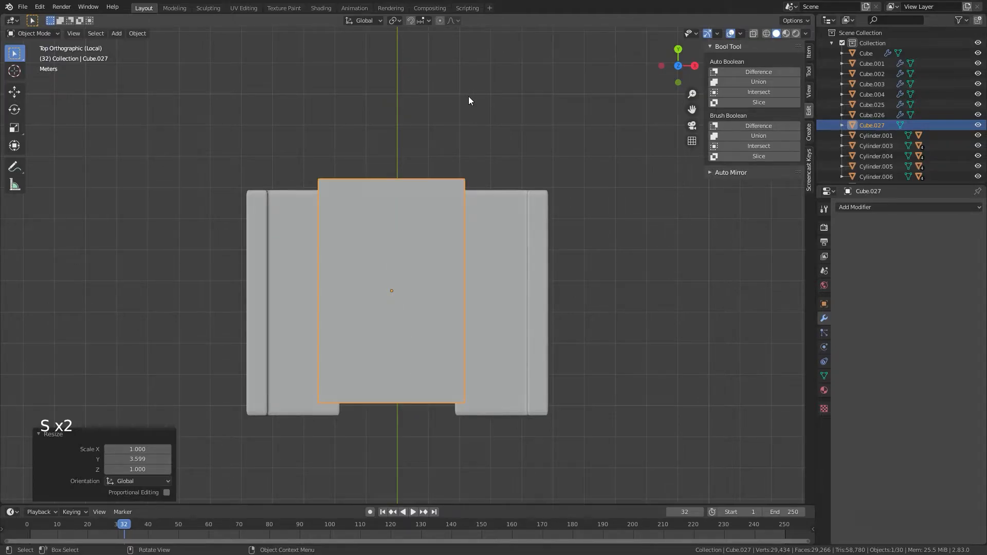
- Lengthen the box slightly along Y by about 1.07 and shift it about 0.33 m along negative Y
key("s")
key("y")
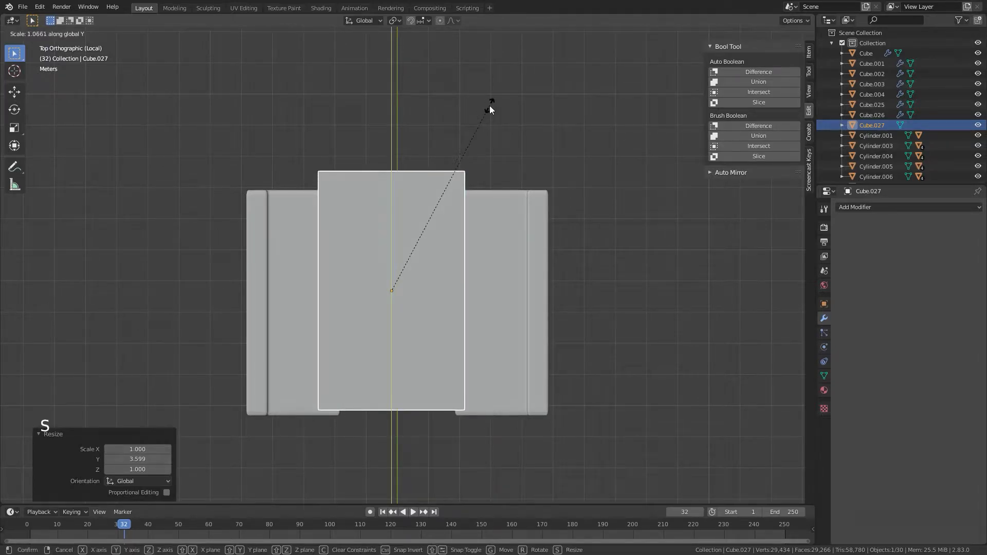
key("g")
left_click(491, 133)
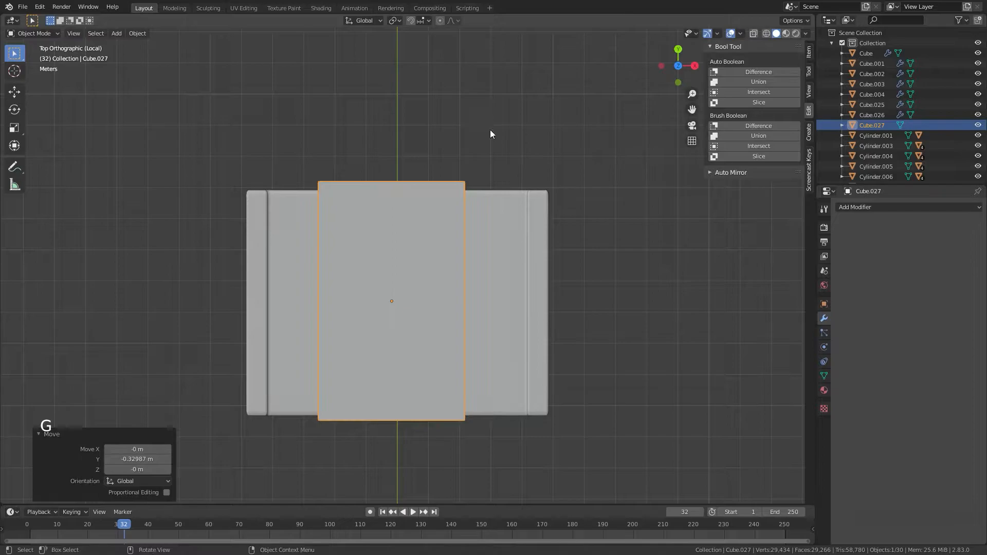
- Shift the box about 0.13 m along X to centre it between the benches, keeping it selected
middle_click_drag(491, 133, 524, 110)
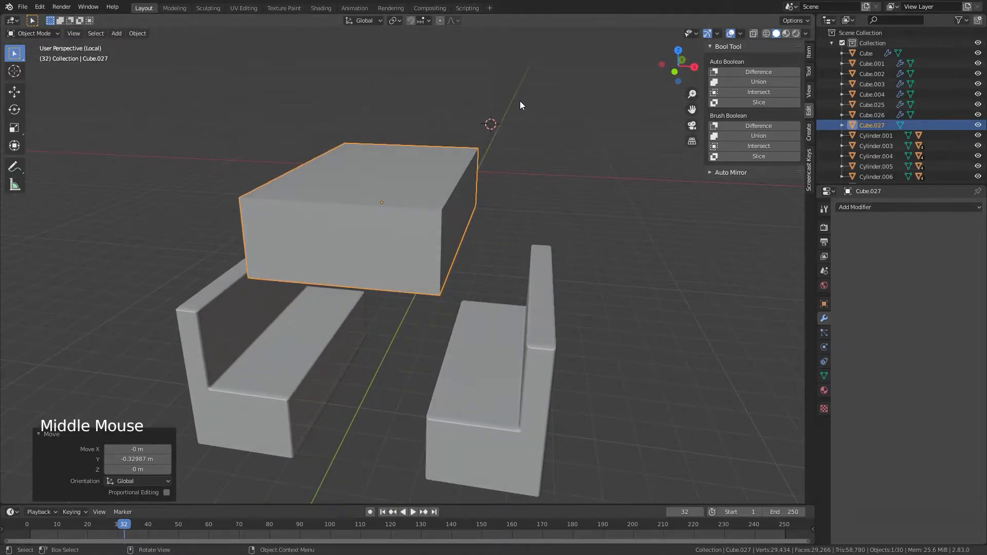
key("KP_1")
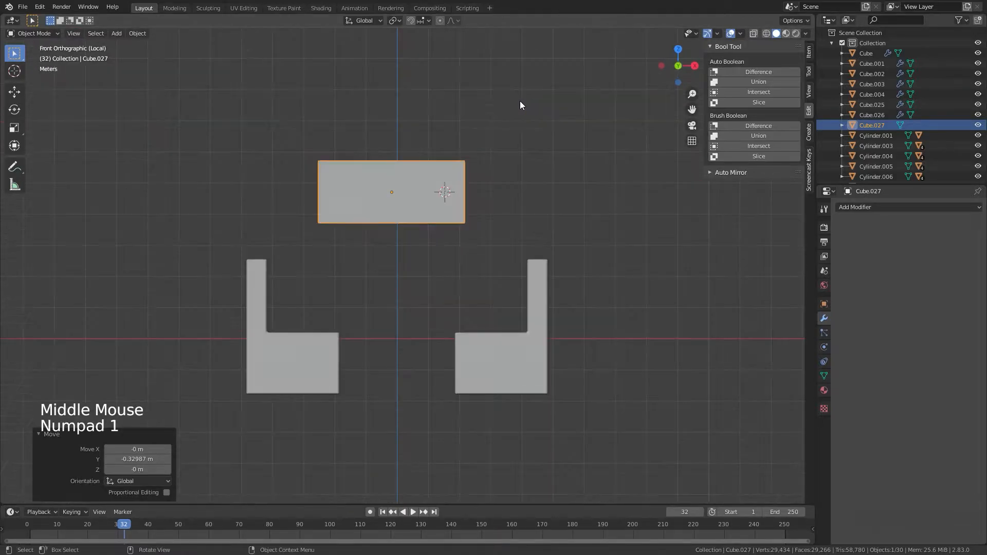
key("g")
left_click(572, 270)
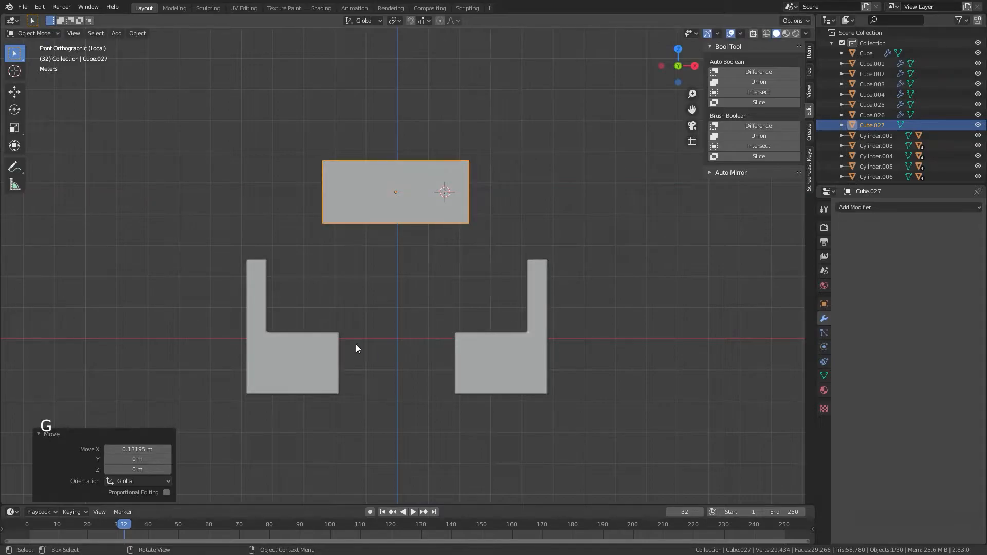
left_click(326, 344)
left_click(409, 225)
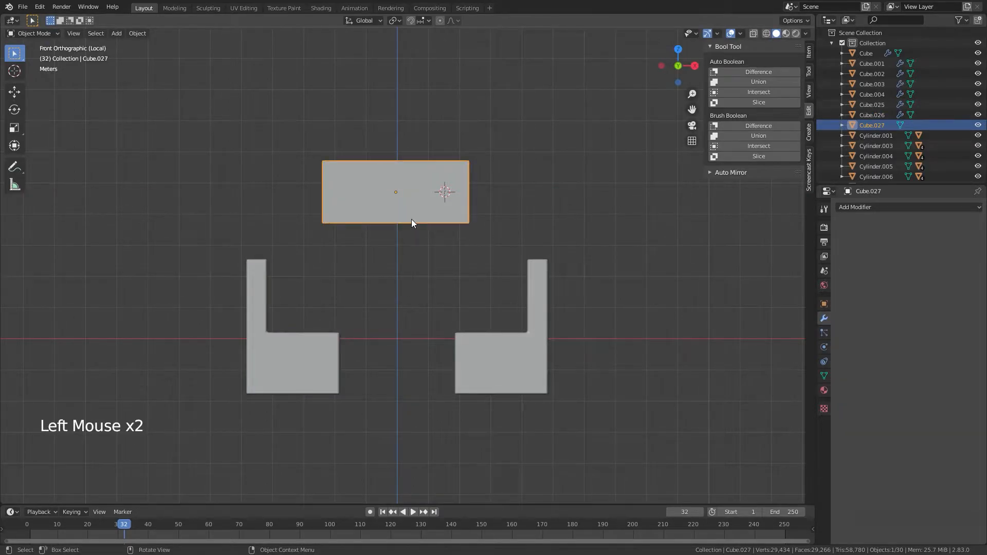
- Lower the box about 2.9 m to table height and scale it to 0.25 along Z
key("g")
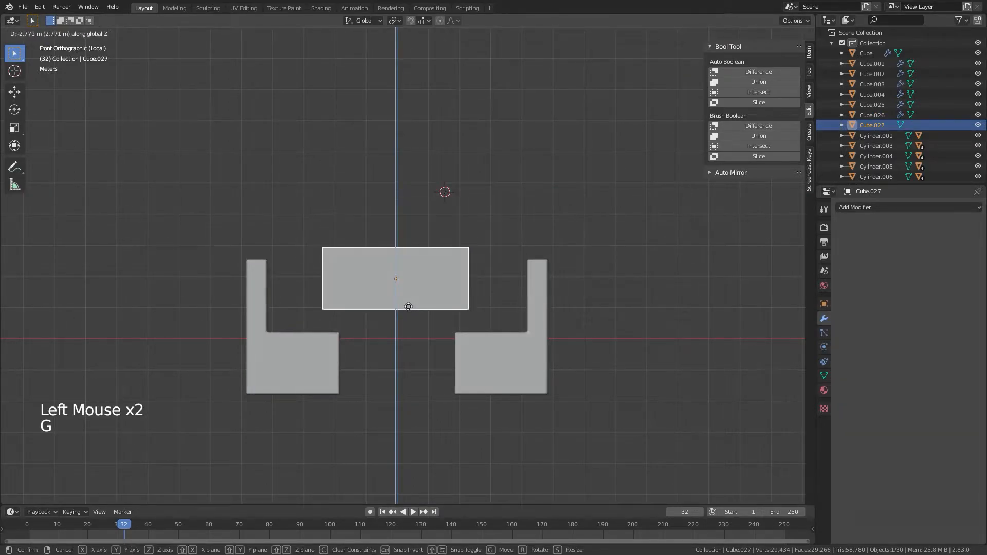
left_click(409, 310)
key("s")
key("z")
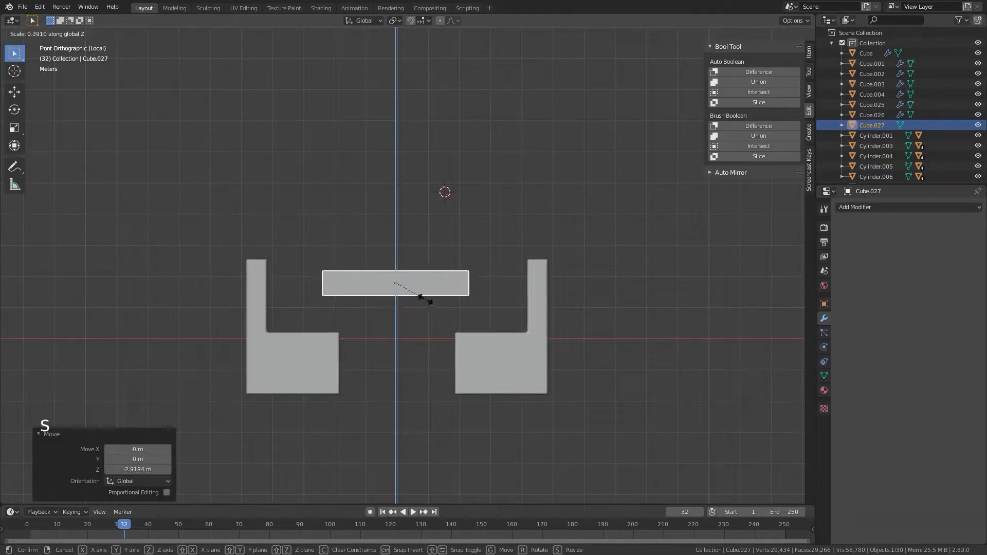
left_click(415, 291)
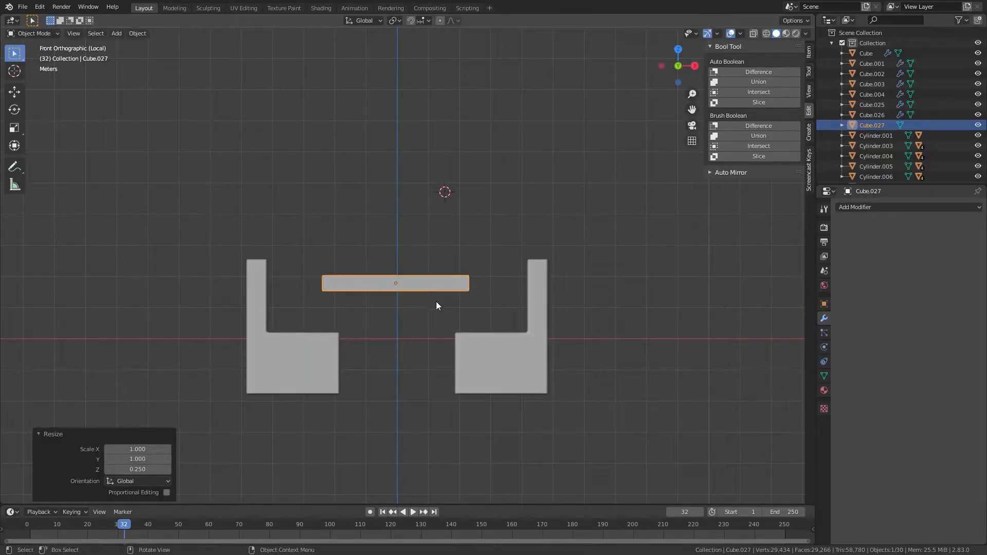
- Thin the tabletop further by scaling it to about 0.6 along Z
middle_click_drag(445, 294, 481, 361)
key("s")
key("z")
left_click(414, 318)
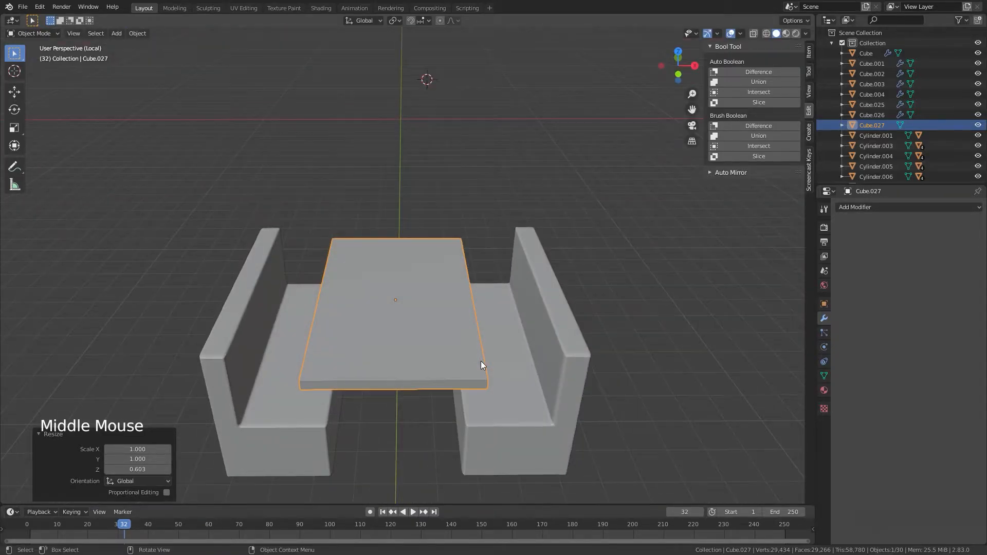
- Add two evenly spaced loop cuts running lengthwise along Y across the tabletop
key("KP_7")
key("Tab")
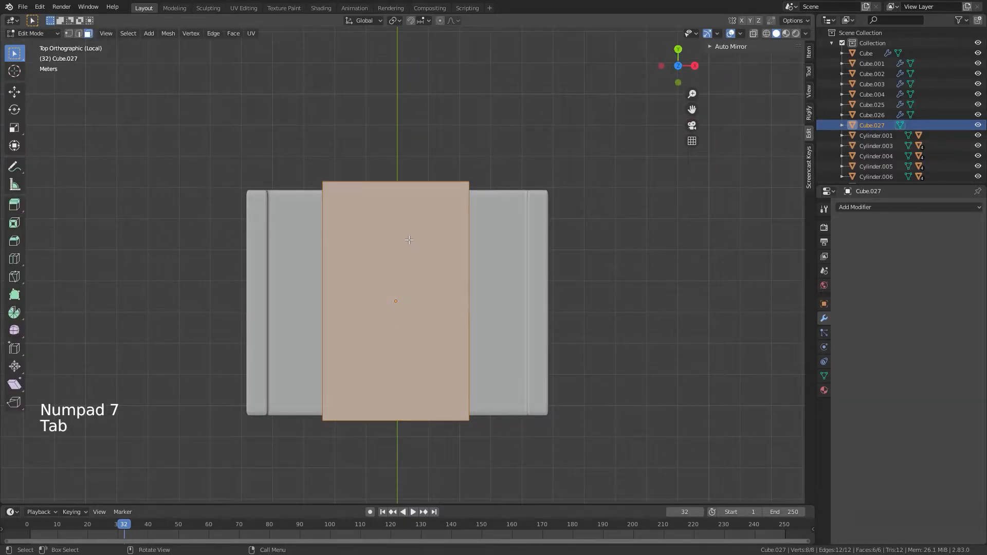
key("ctrl+r")
scroll(397, 184, "up", 1)
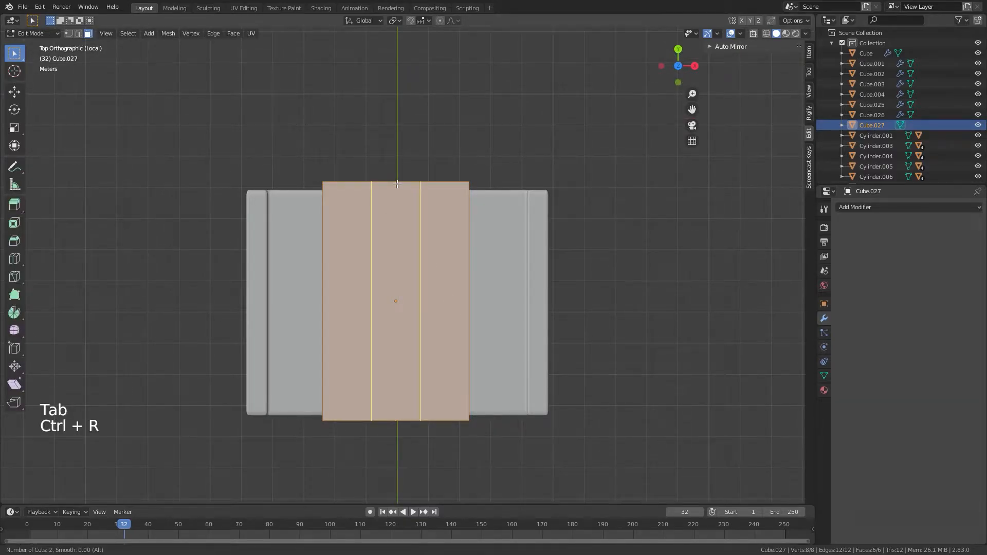
left_click(397, 184)
right_click(472, 242)
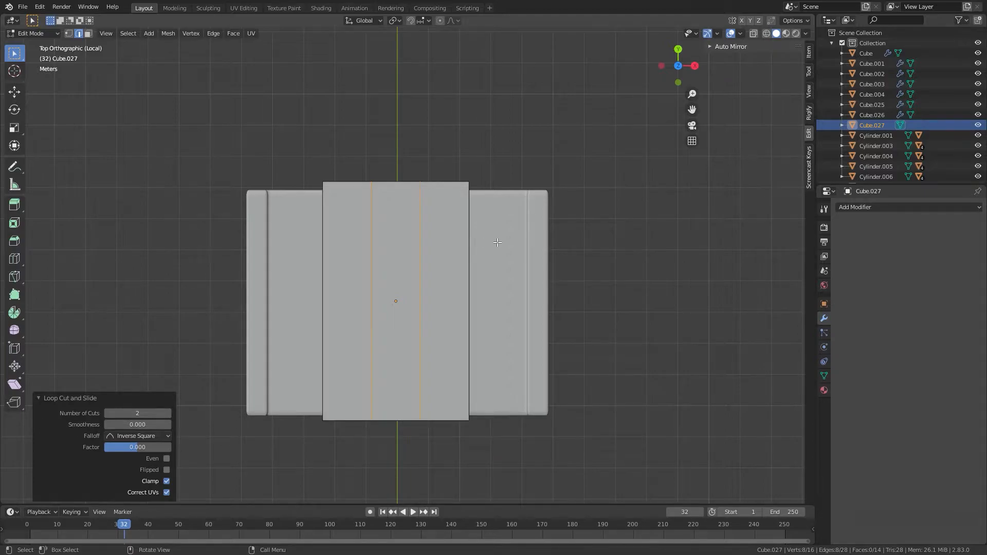
- Narrow the gap between the two edge loops to about 0.48 along X, then widen it by about 1.22
key("s")
key("x")
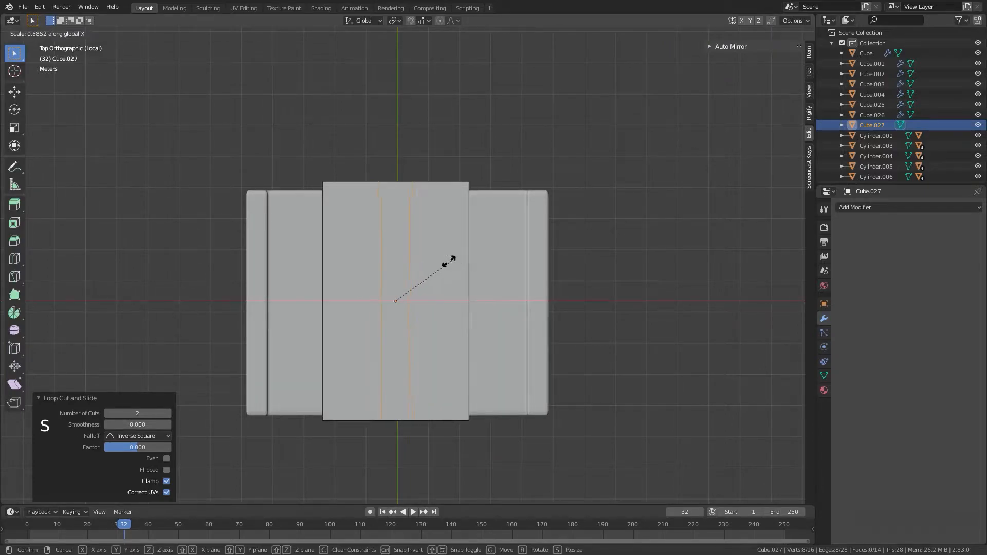
left_click(445, 274)
middle_click_drag(455, 327, 425, 246)
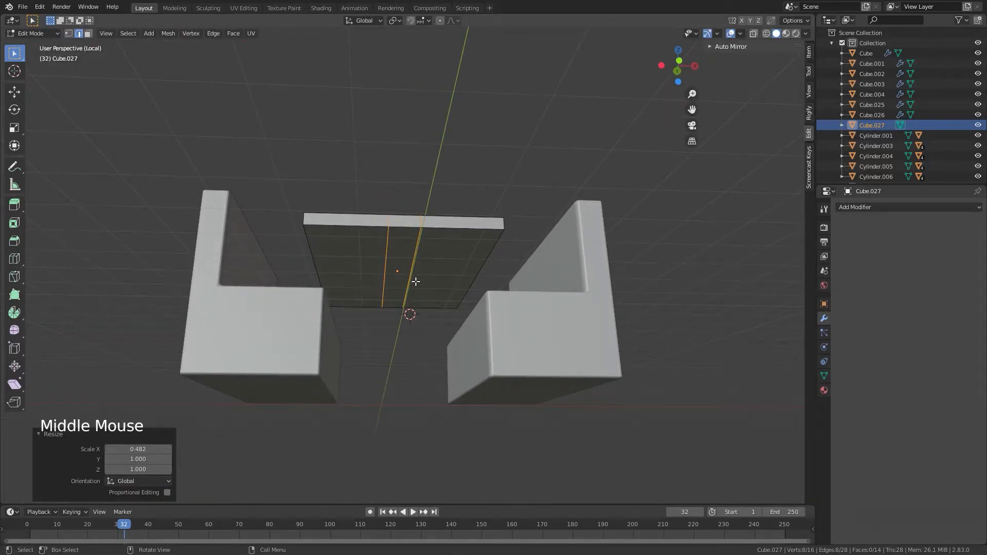
key("s")
key("x")
right_click(463, 304)
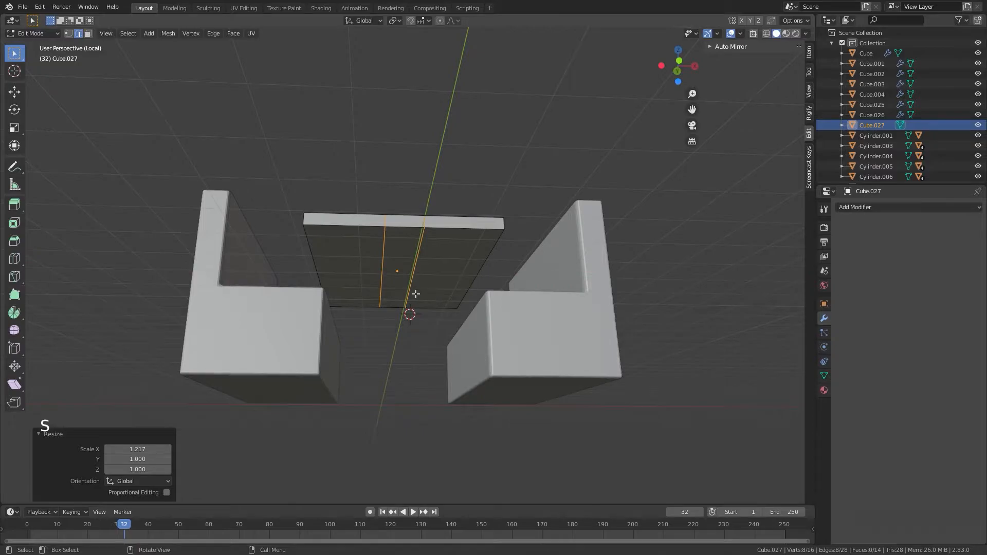
- Extrude the narrow middle face on the tabletop's underside about 3.55 m downward to form the table's support
key("3")
left_click(401, 263)
middle_click_drag(401, 264, 418, 324)
key("KP_3")
key("KP_1")
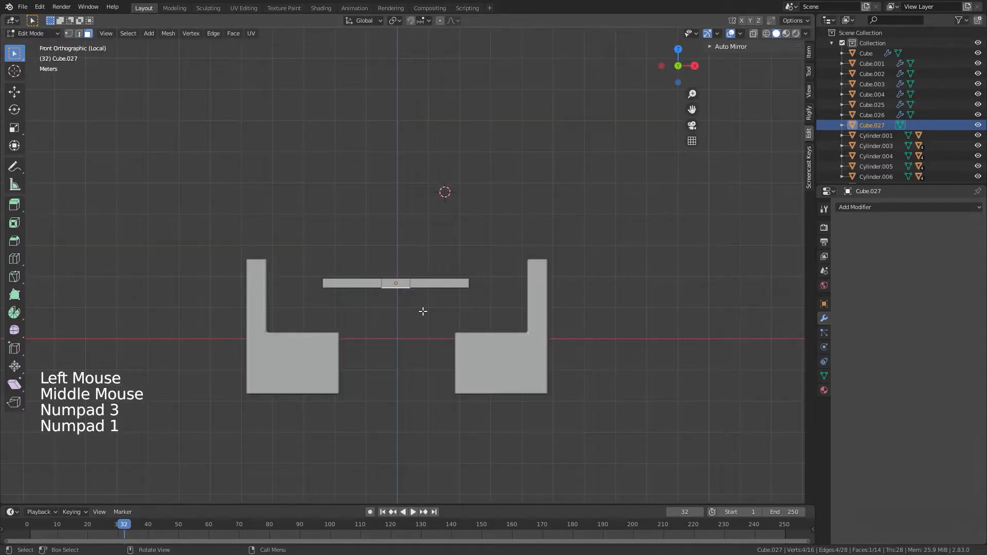
key("e")
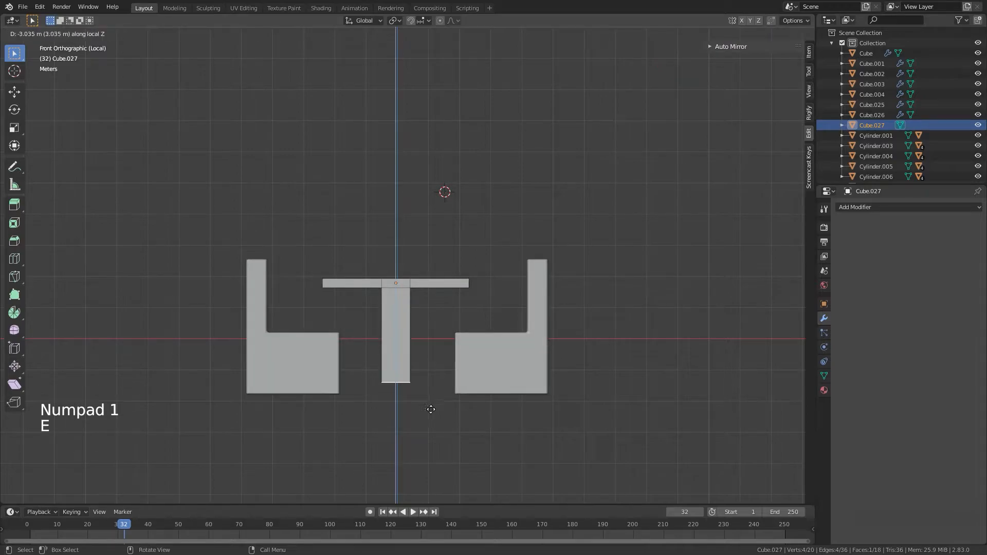
left_click(425, 421)
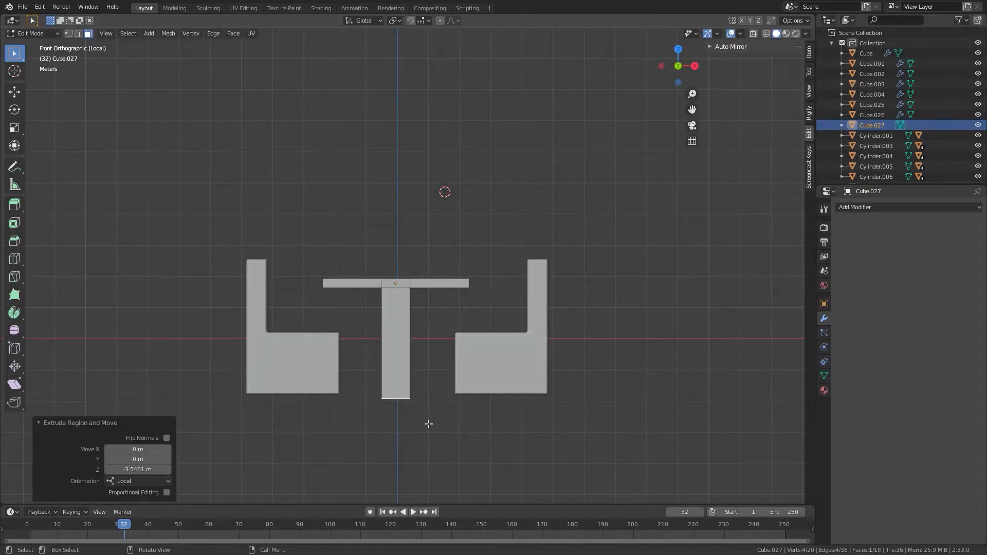
key("s")
key("shift+z")
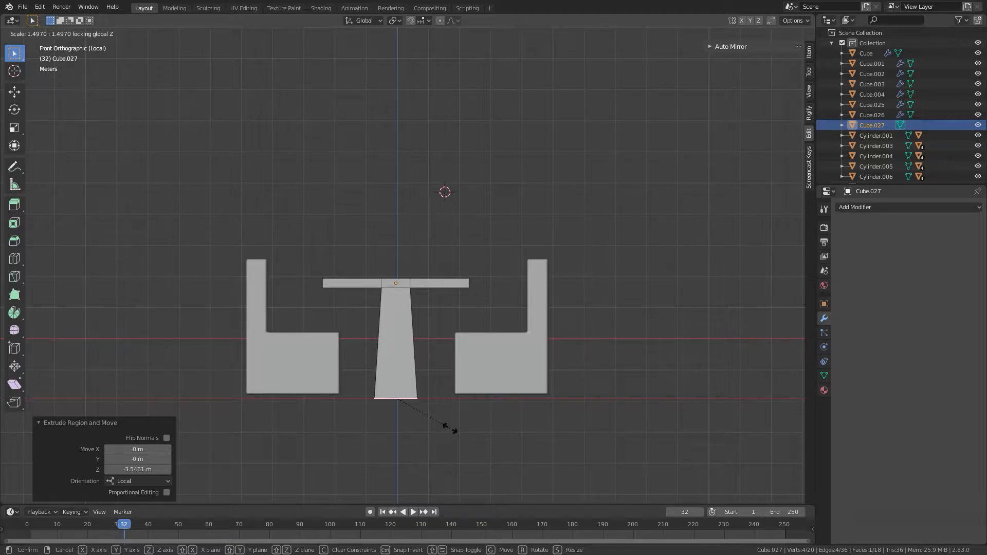
key("Escape")
- Flare the foot of the support by scaling its bottom face along X about 1.70 times, plus a further 1.09 times
key("s")
key("x")
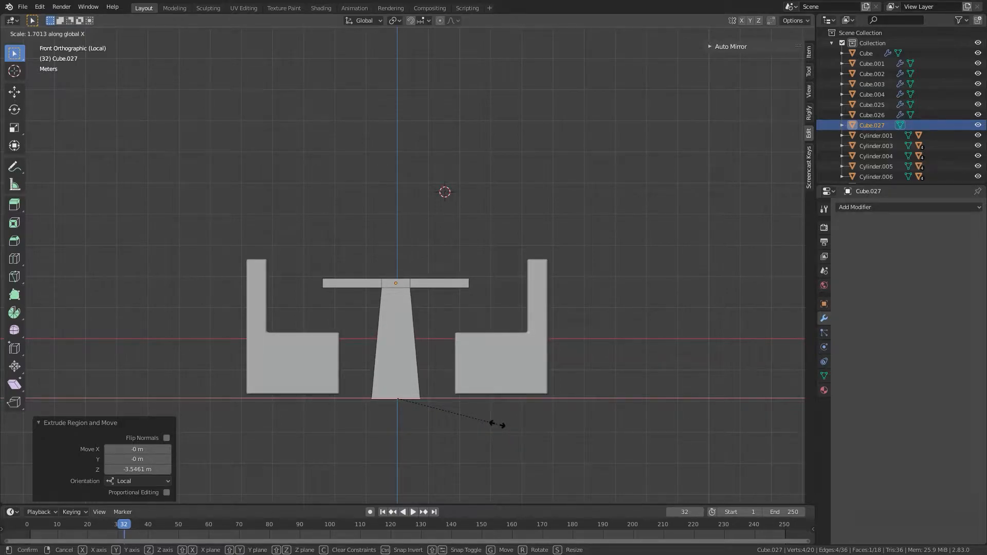
left_click(498, 425)
scroll(458, 416, "up", 4)
middle_click_drag(458, 417, 459, 344, "shift")
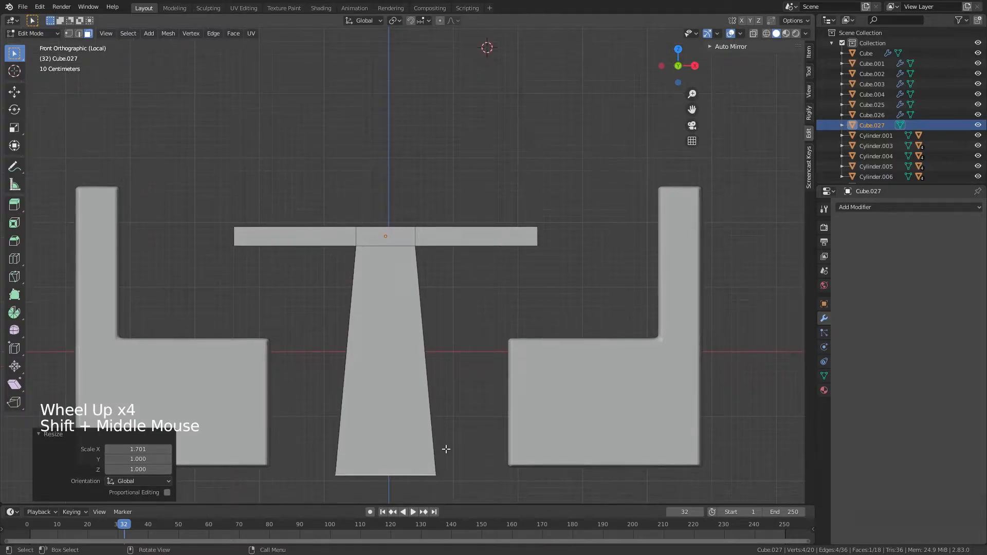
key("s")
left_click(430, 425)
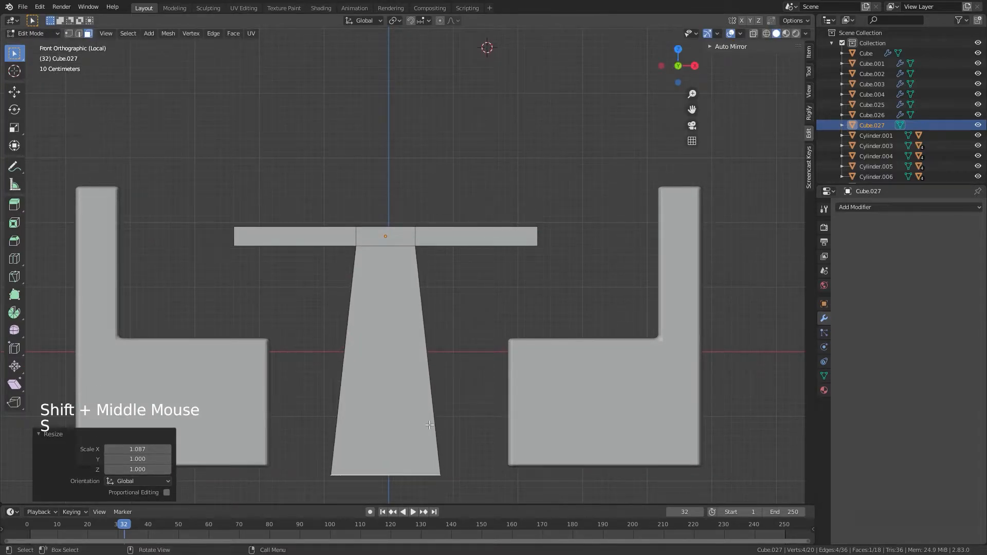
- Add a horizontal loop cut low on the support and narrow it along X so only the foot flares out
key("ctrl+r")
left_click(432, 386)
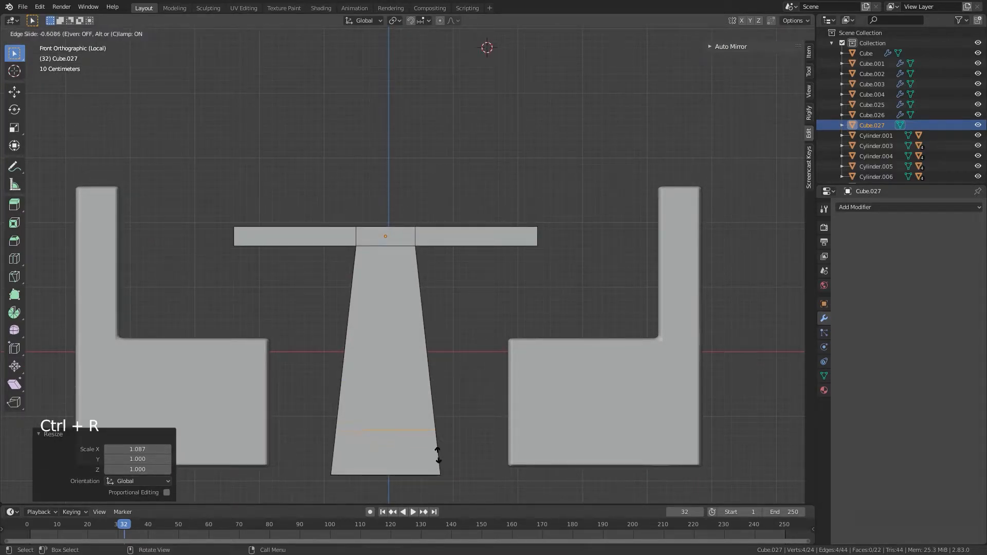
left_click(443, 437)
key("s")
key("x")
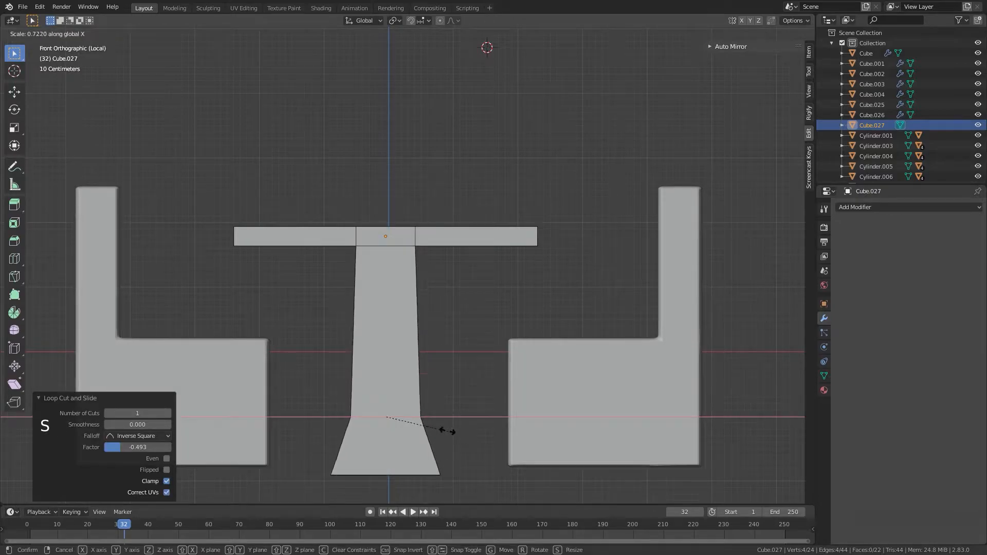
left_click(435, 429)
key("Tab")
- Inspect the finished table shape and check the Bevel modifier settings on the neighbouring bench
scroll(468, 426, "down", 1)
middle_click_drag(468, 426, 486, 414)
scroll(411, 445, "down", 6)
scroll(547, 465, "up", 1)
scroll(540, 461, "down", 4)
scroll(476, 452, "up", 7)
left_click(869, 207)
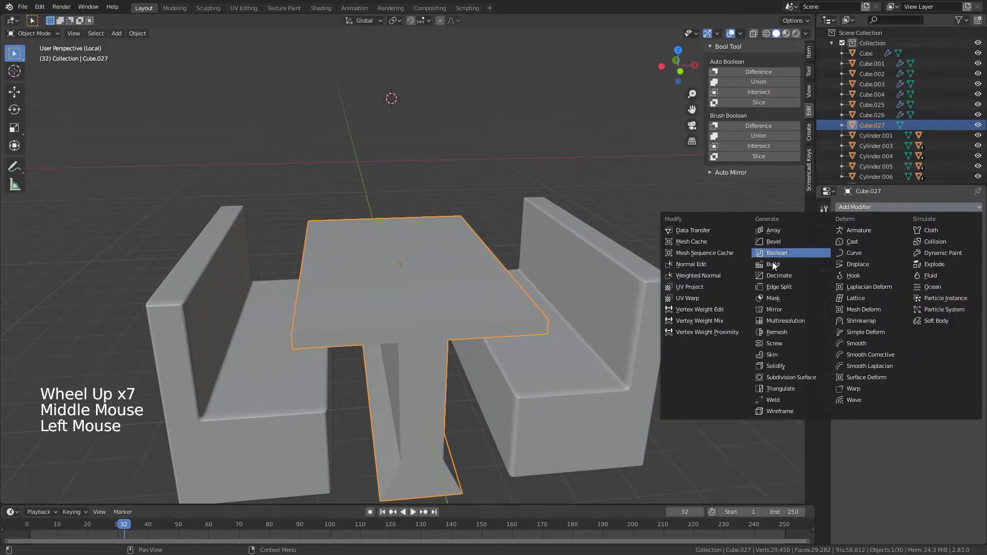
left_click(613, 270)
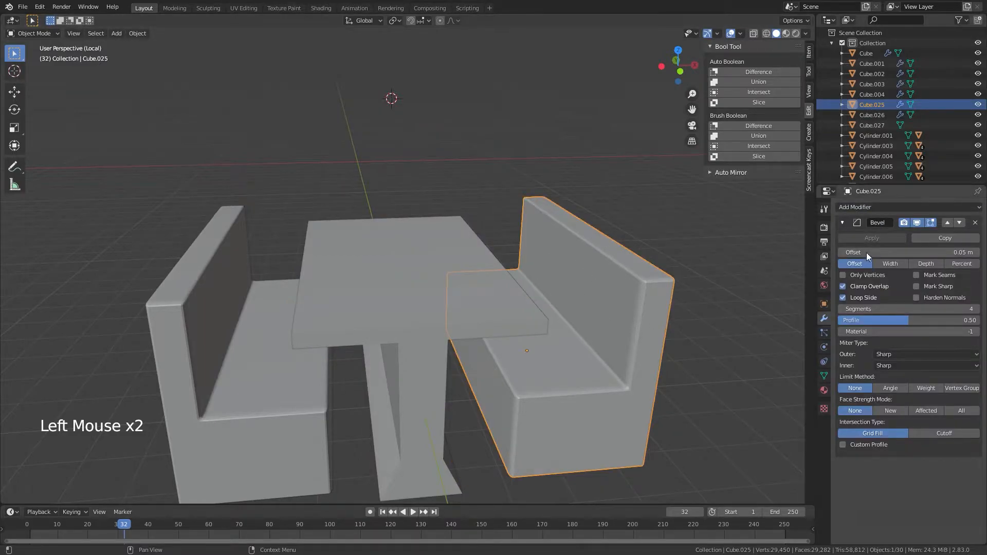
left_click(414, 295)
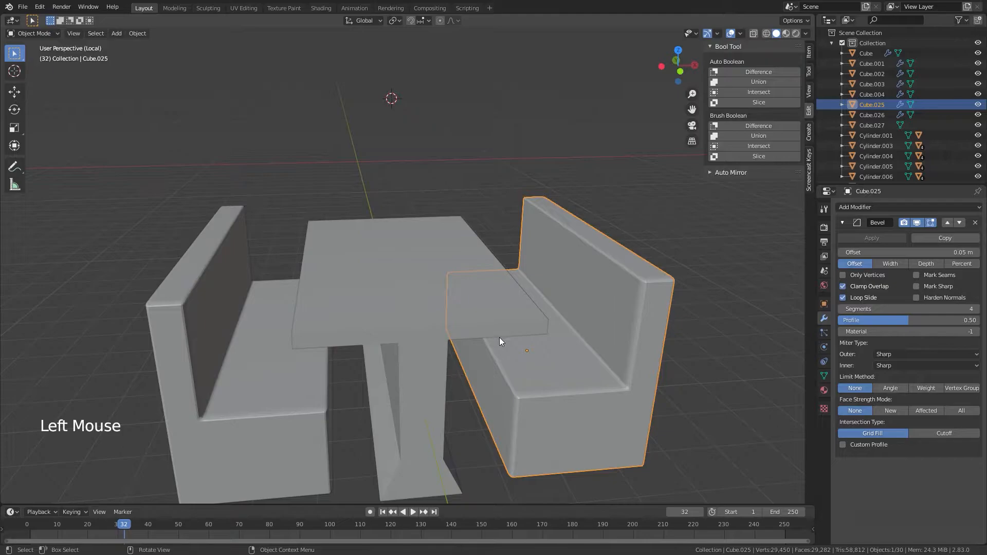
- Link the bench's modifiers to the booth table so the table gets the same bevel
left_click(366, 310)
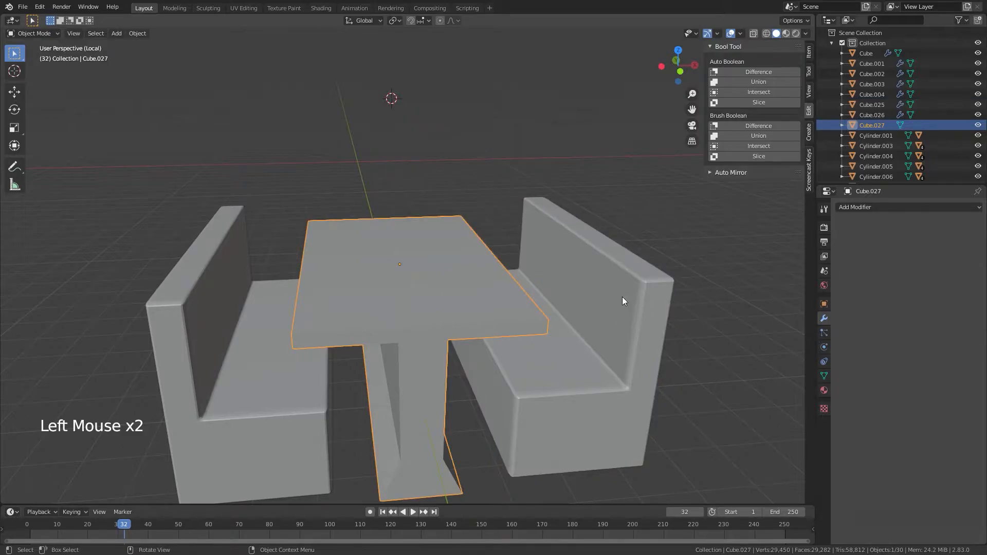
key("shift")
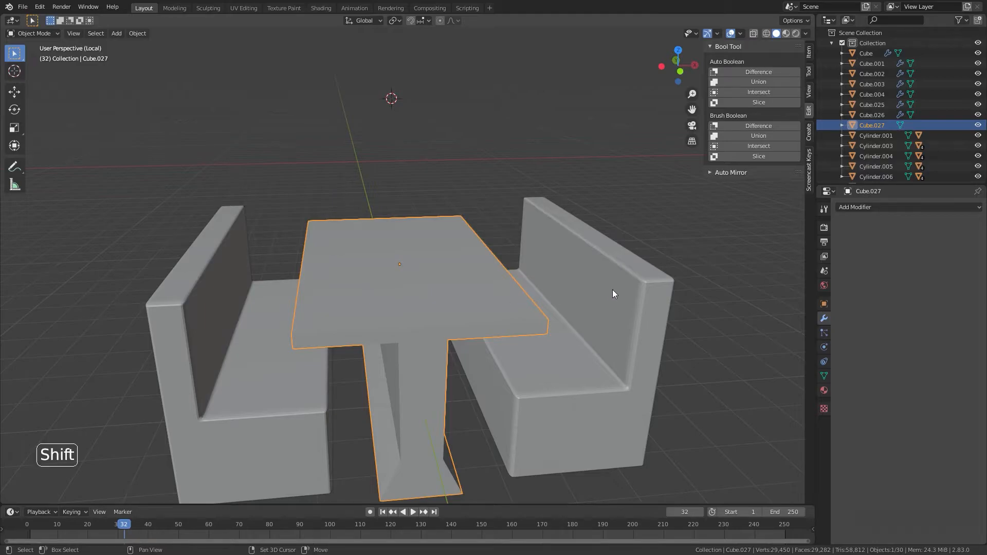
left_click(605, 300, "shift")
key("ctrl+l")
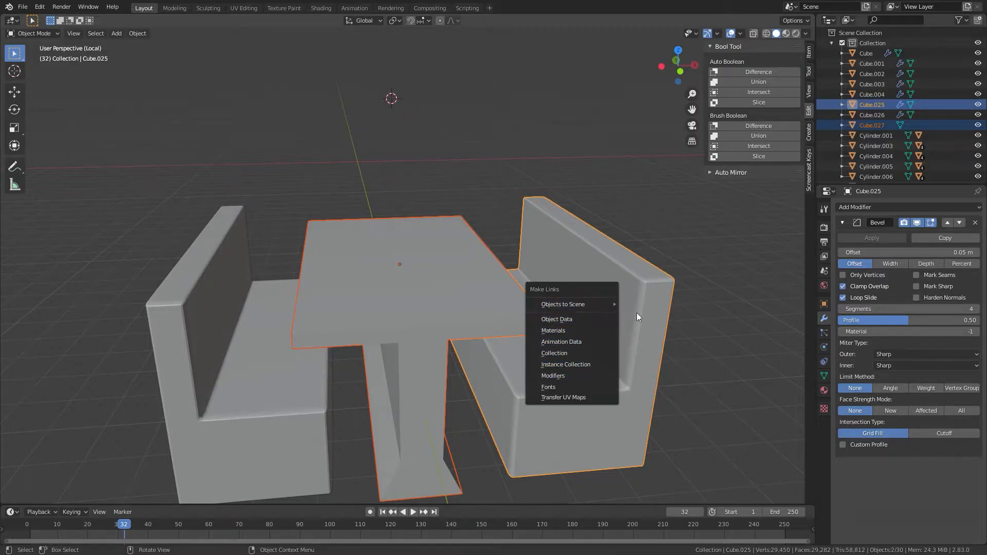
key("Escape")
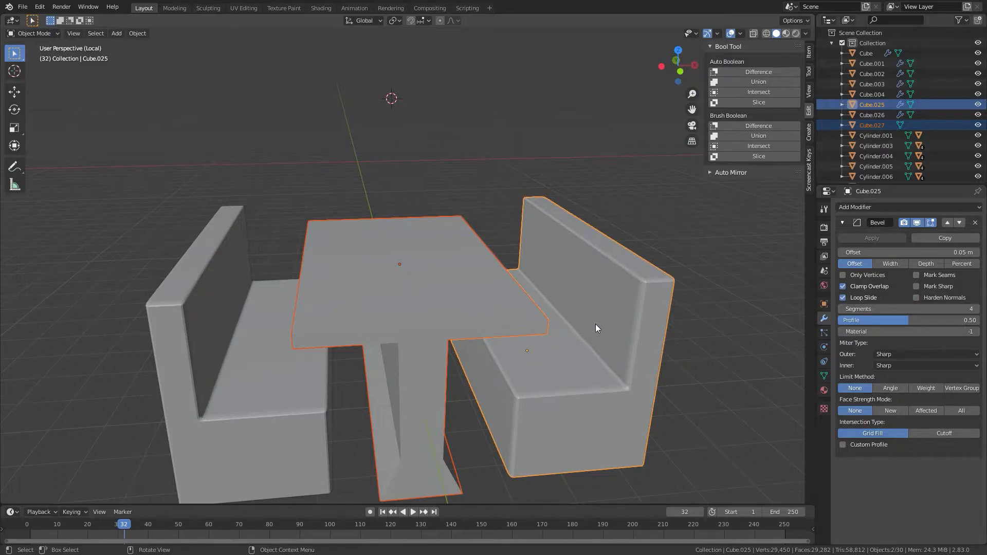
key("ctrl+l")
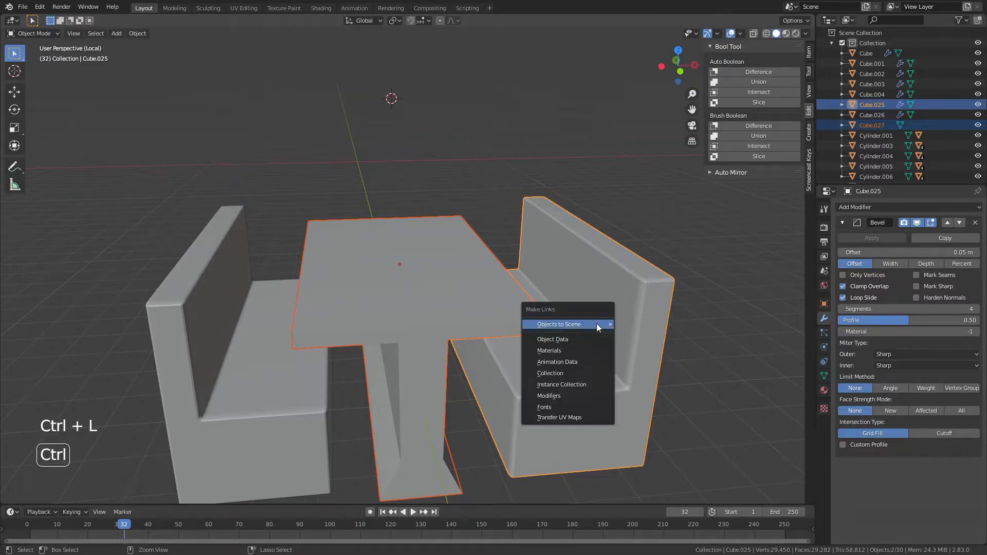
left_click(556, 394)
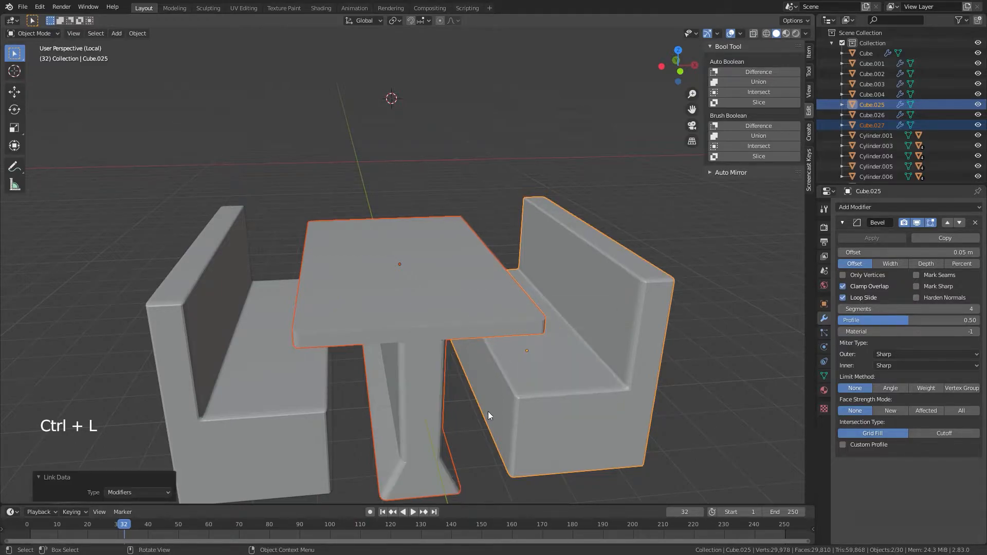
- Check the bevelled edges on the booth table and view the booth set among the other furniture
left_click(479, 406)
scroll(488, 396, "up", 3)
middle_click_drag(501, 385, 550, 369)
scroll(467, 396, "down", 5)
left_click(572, 392)
scroll(574, 390, "down", 4)
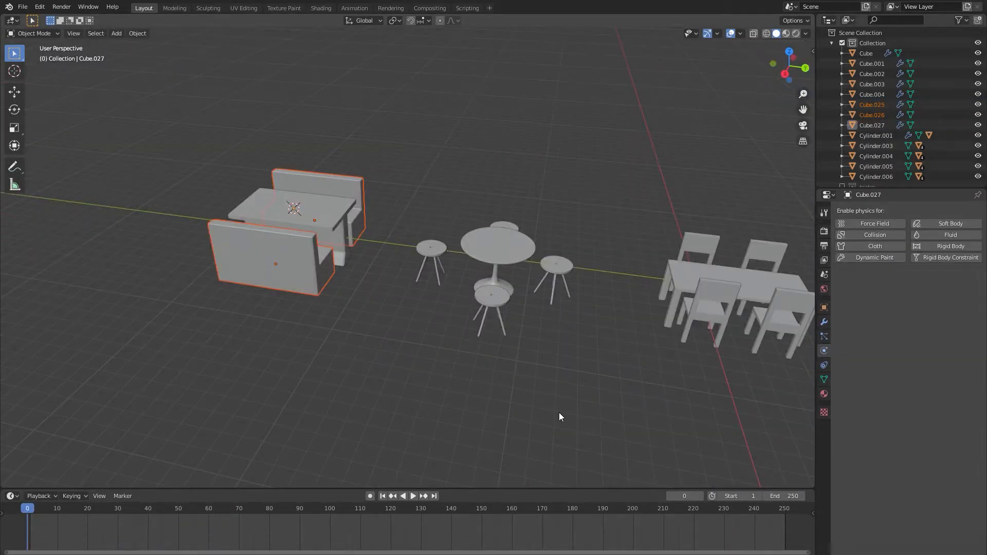
- Examine the booth, round-table and dining-table sets together from several angles
left_click(565, 413)
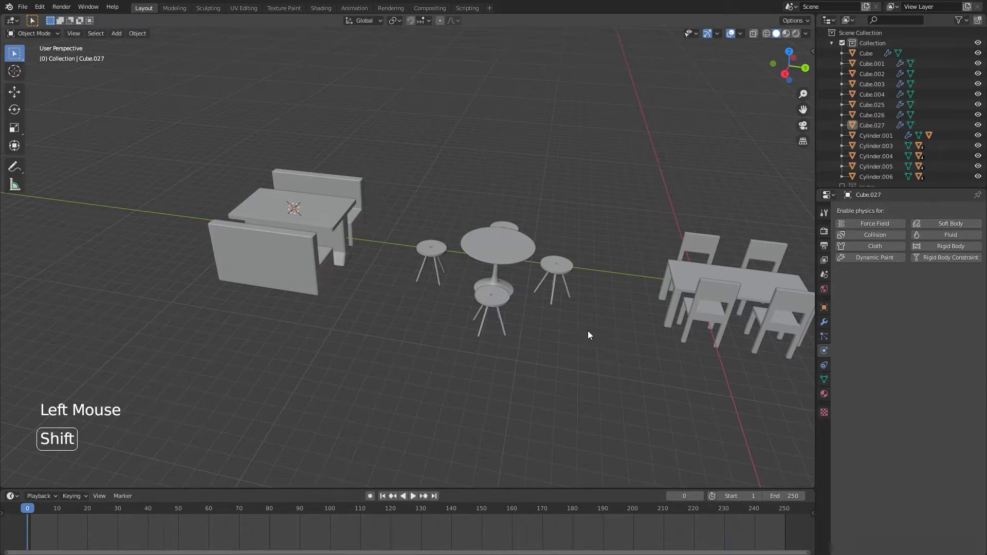
middle_click_drag(588, 334, 563, 355, "shift")
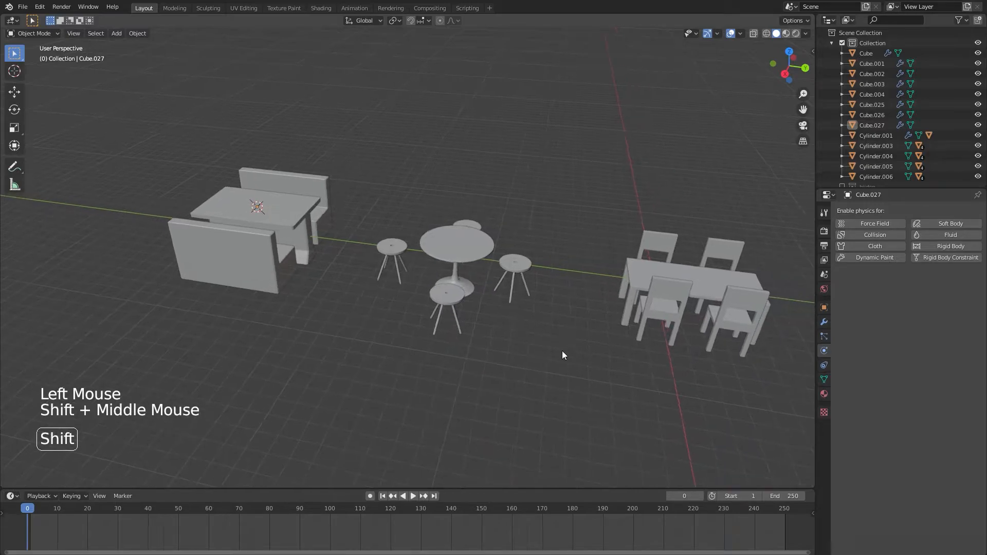
left_click(439, 246)
left_click(268, 210)
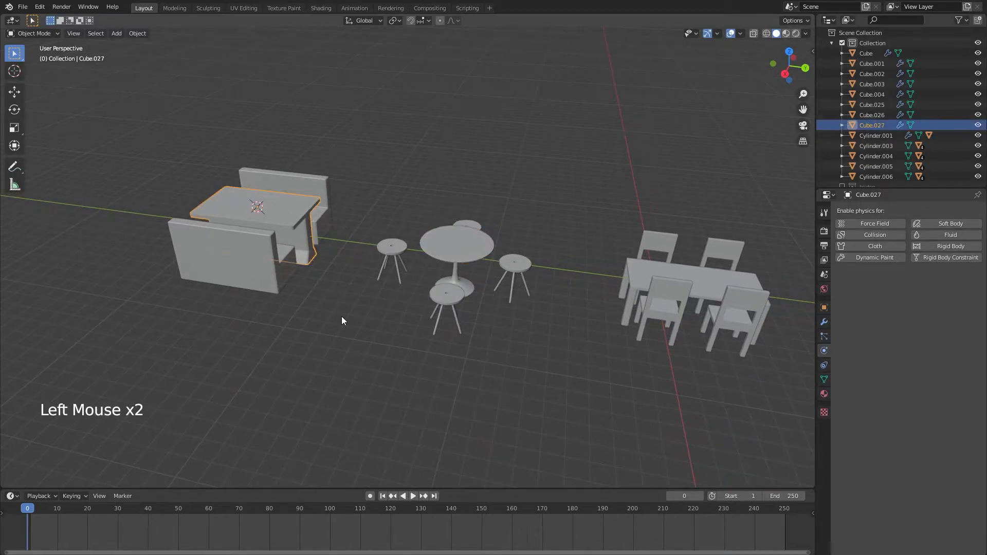
left_click(527, 433)
middle_click_drag(622, 353, 555, 320, "shift")
scroll(565, 339, "up", 1)
middle_click_drag(576, 359, 478, 194)
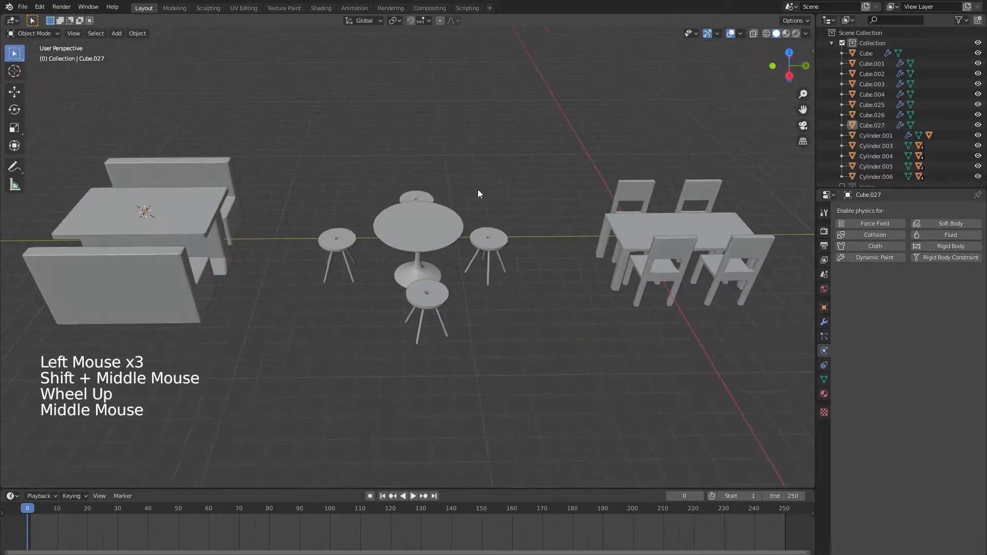
middle_click_drag(492, 277, 497, 246)
key("shift")
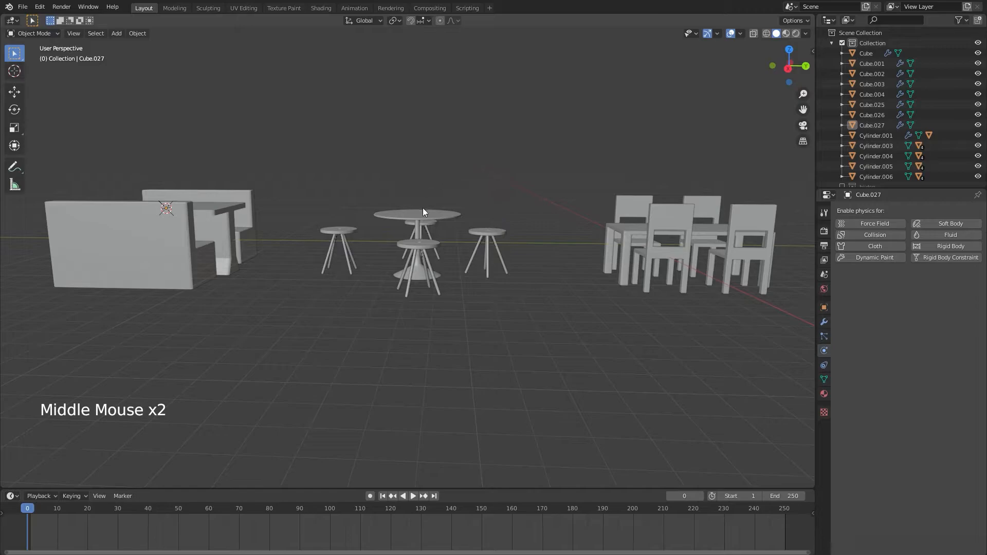
middle_click_drag(503, 288, 548, 404)
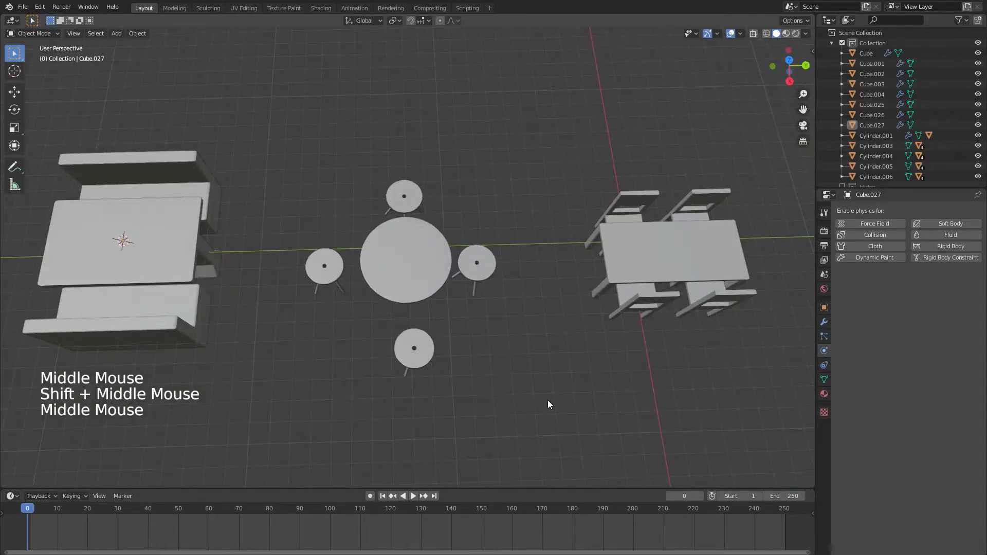
- Snap the 3D cursor to the round tabletop
left_click(403, 266)
middle_click_drag(461, 312, 436, 251)
scroll(409, 234, "up", 4)
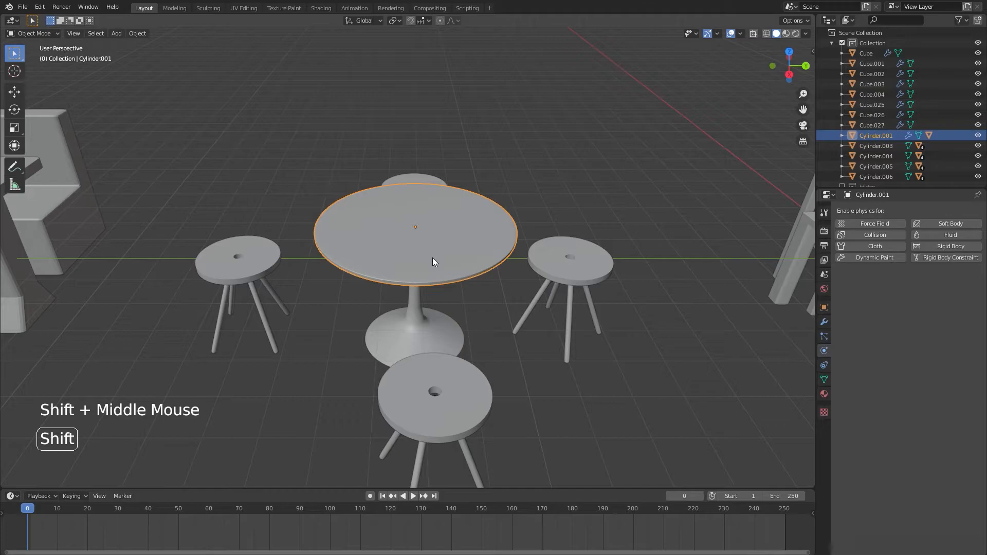
key("shift+s")
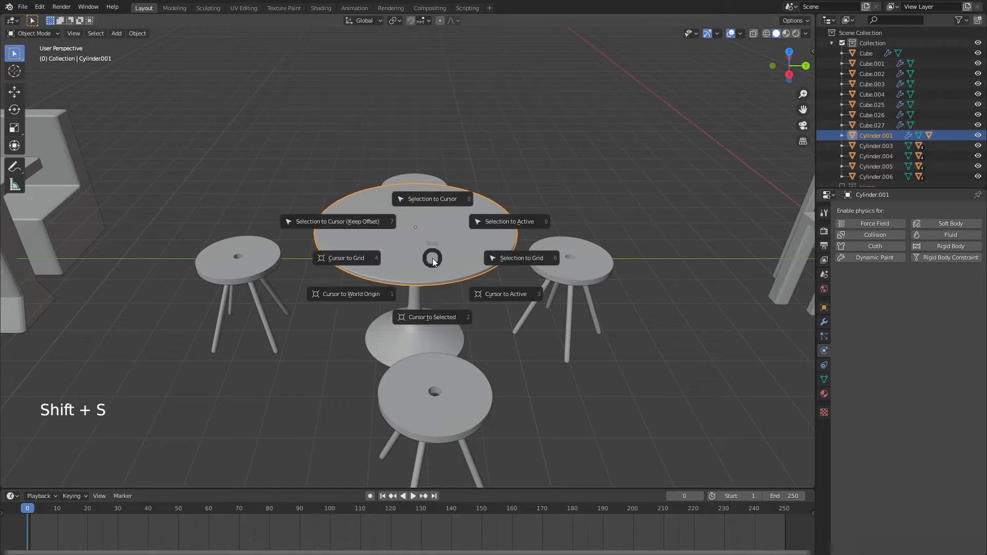
left_click(430, 332)
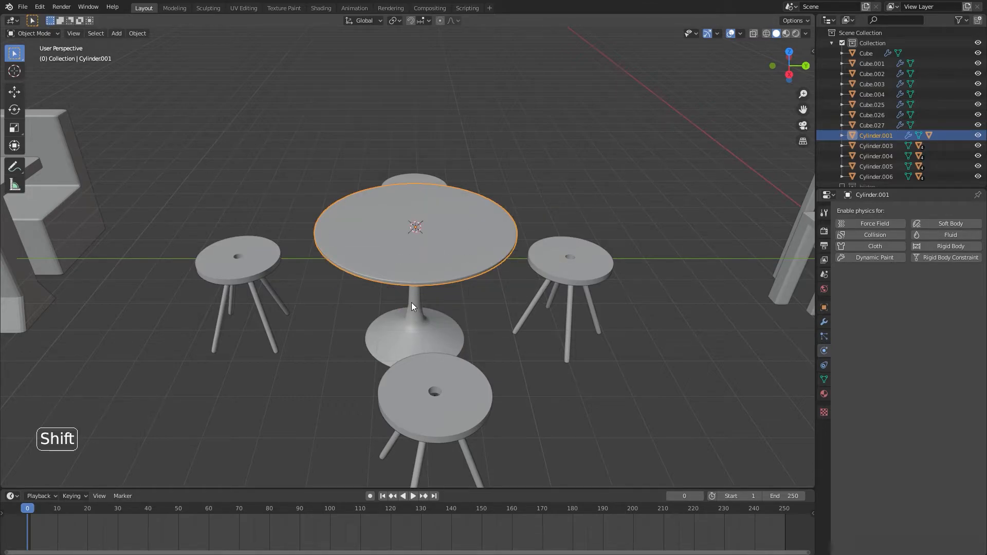
- Add a plane at the 3D cursor and raise it about 0.93 m above the round tabletop
key("shift+a")
left_click(446, 304)
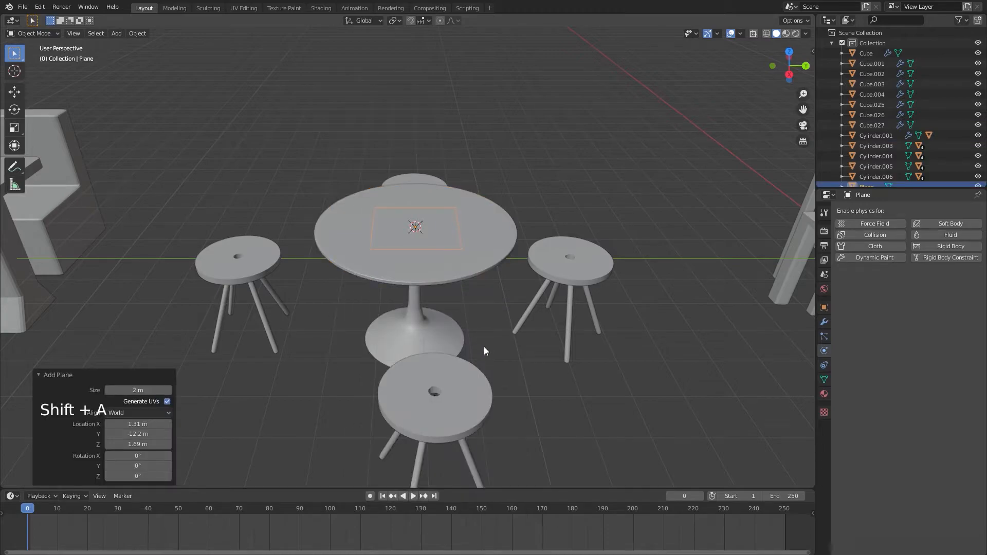
middle_click_drag(484, 347, 484, 335)
key("g")
key("z")
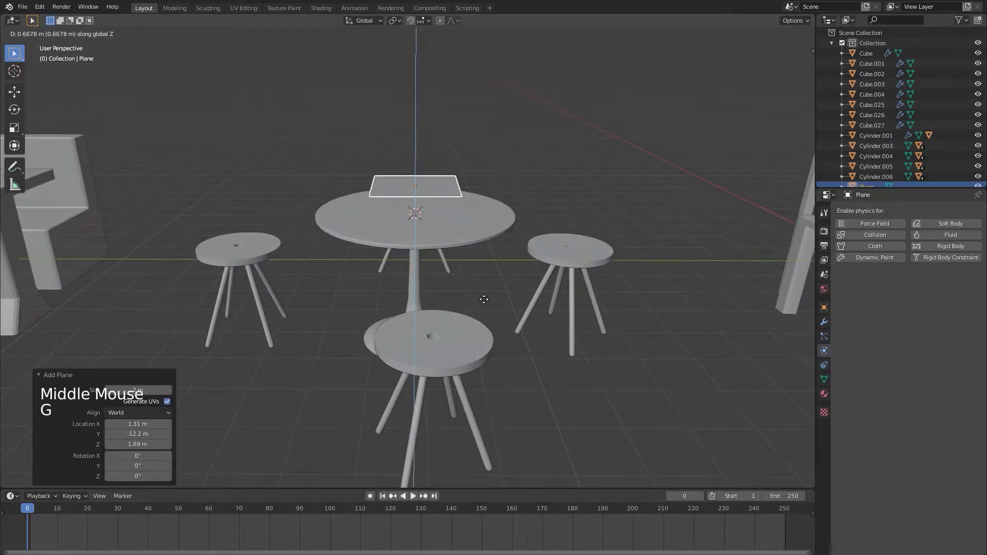
left_click(483, 267)
- Scale the plane up about 2.92 times so it overhangs the round tabletop
key("KP_7")
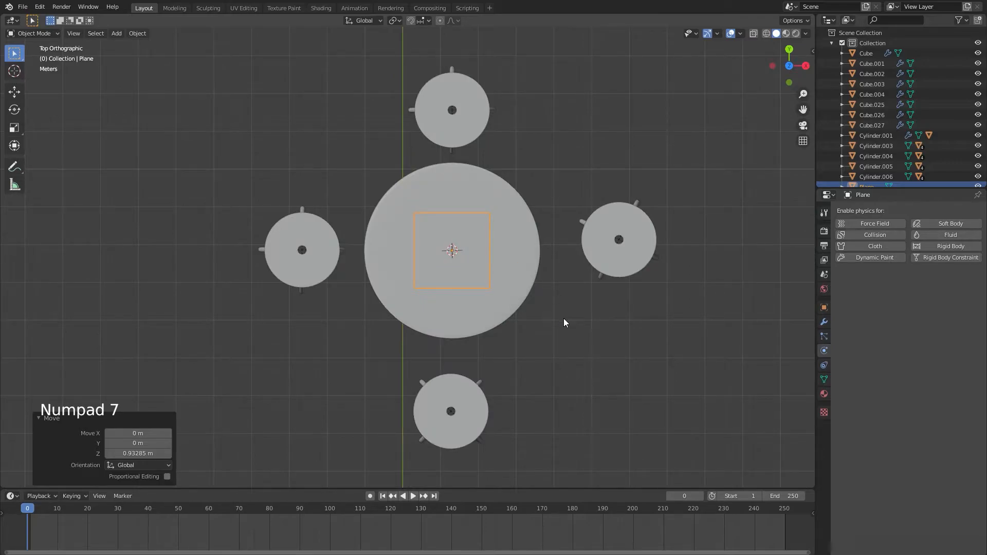
key("s")
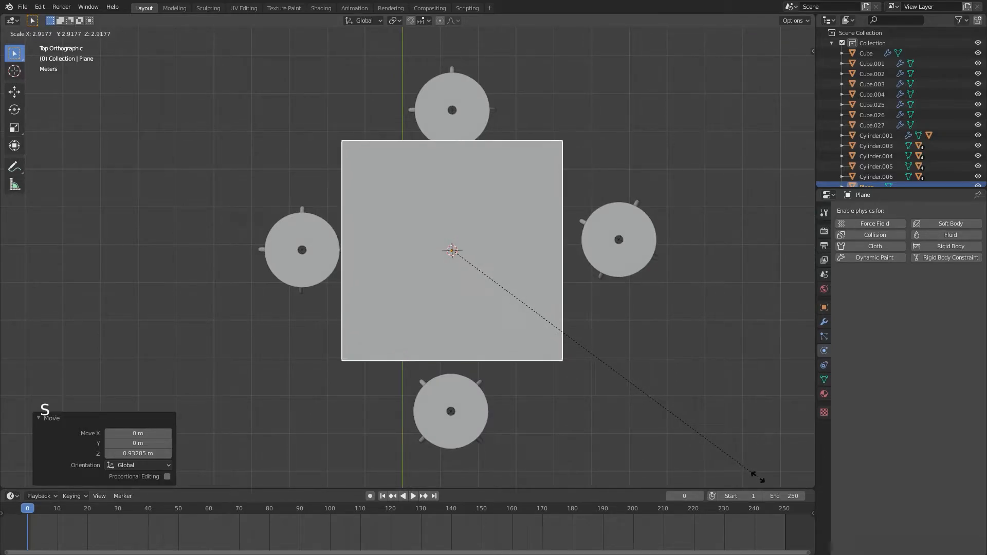
left_click(757, 478)
- Rotate the plane above the round table by 45° about the global Z axis
middle_click_drag(713, 446, 524, 333)
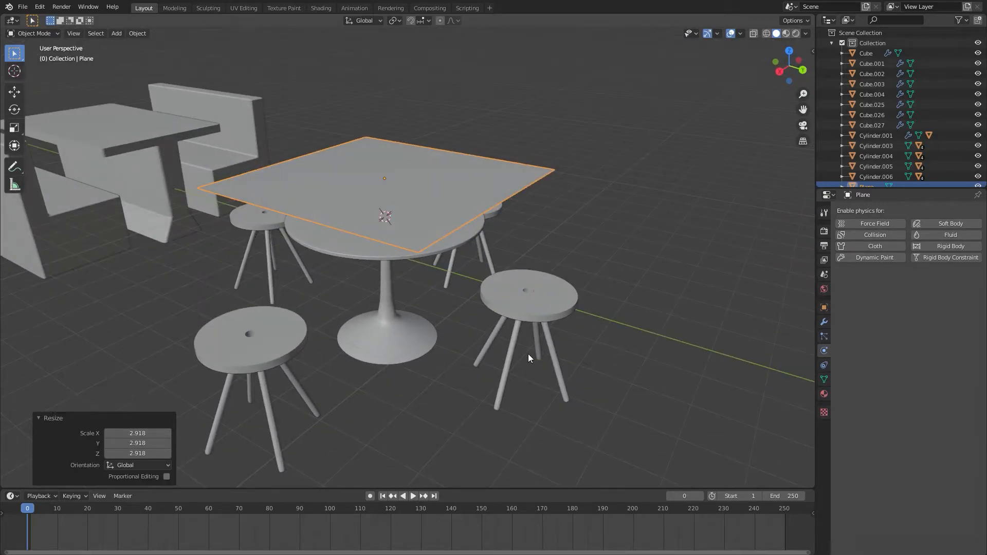
key("r")
key("z")
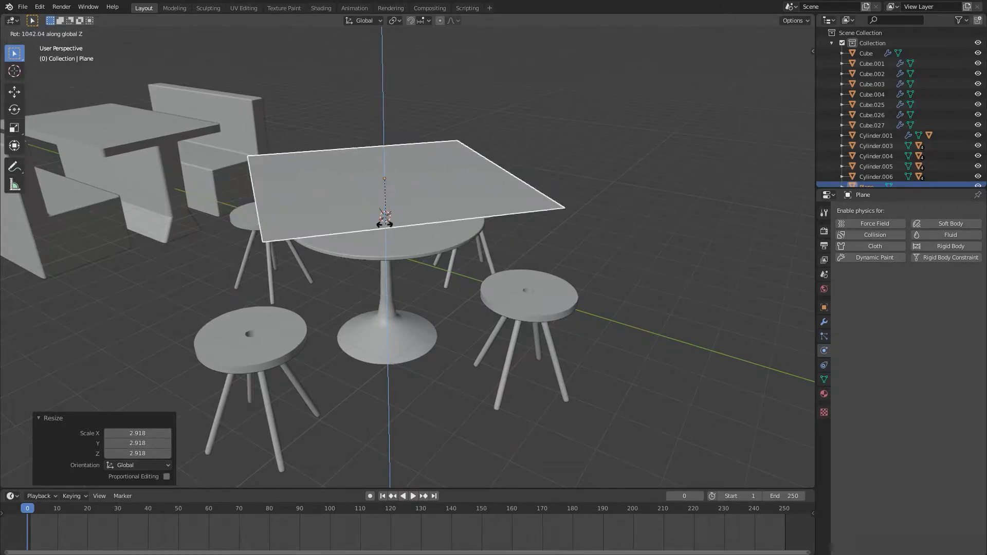
type("45")
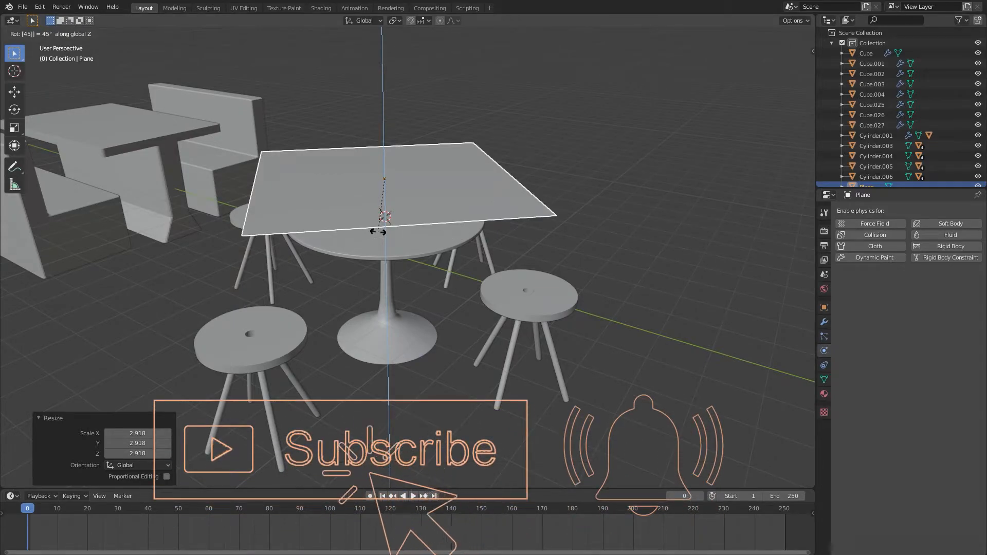
key("Return")
- Enable Cloth physics on the plane above the round table
middle_click_drag(479, 316, 542, 283)
scroll(504, 282, "down", 3)
scroll(525, 276, "up", 4)
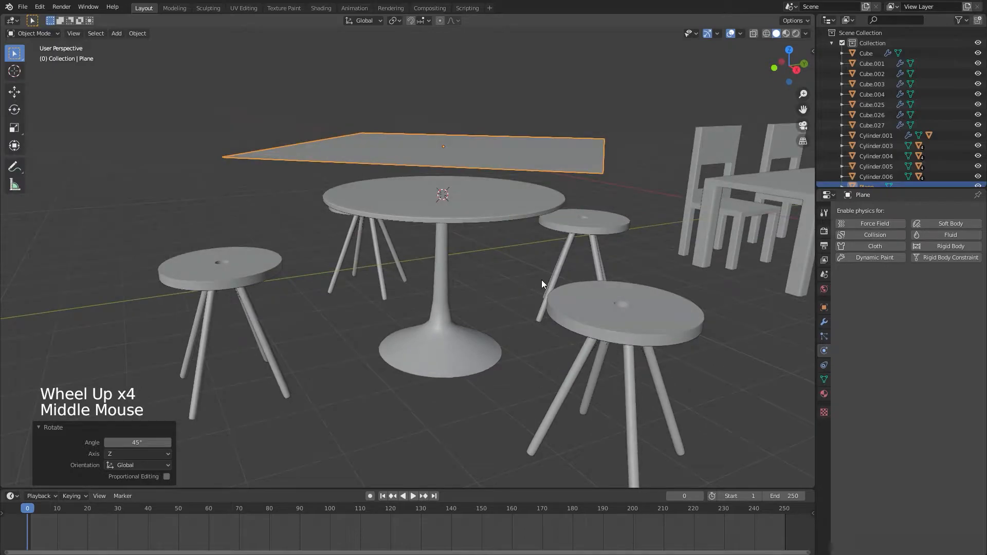
middle_click_drag(692, 290, 591, 299)
scroll(677, 316, "down", 4)
scroll(415, 253, "up", 1)
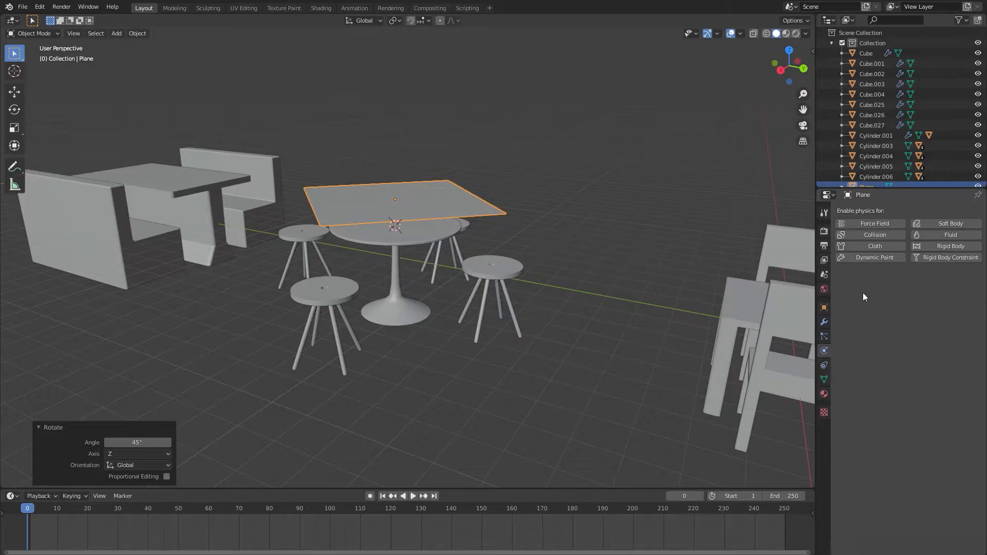
left_click(861, 245)
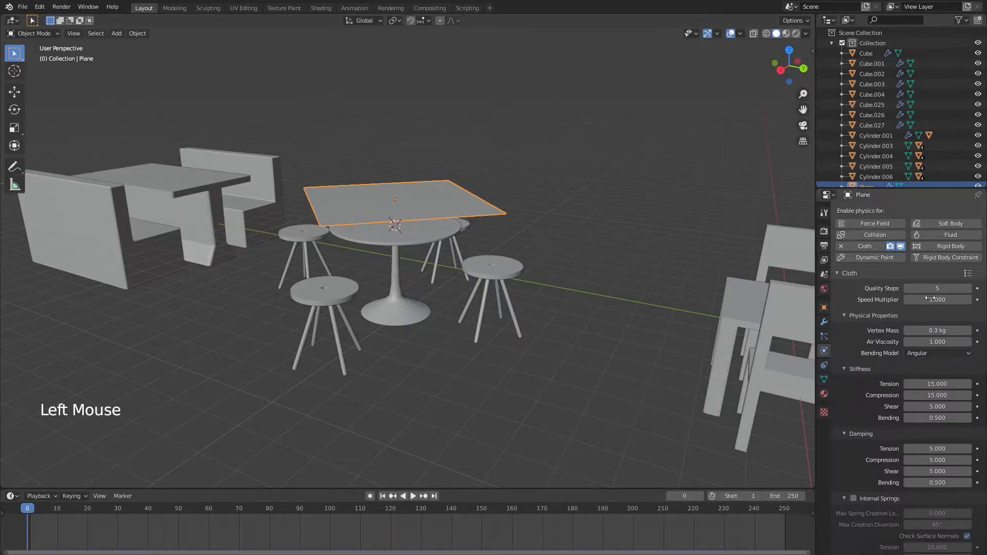
- Examine the plane's Cloth physics settings, from quality and stiffness through to cache and collisions
scroll(916, 311, "down", 19)
scroll(921, 332, "down", 5)
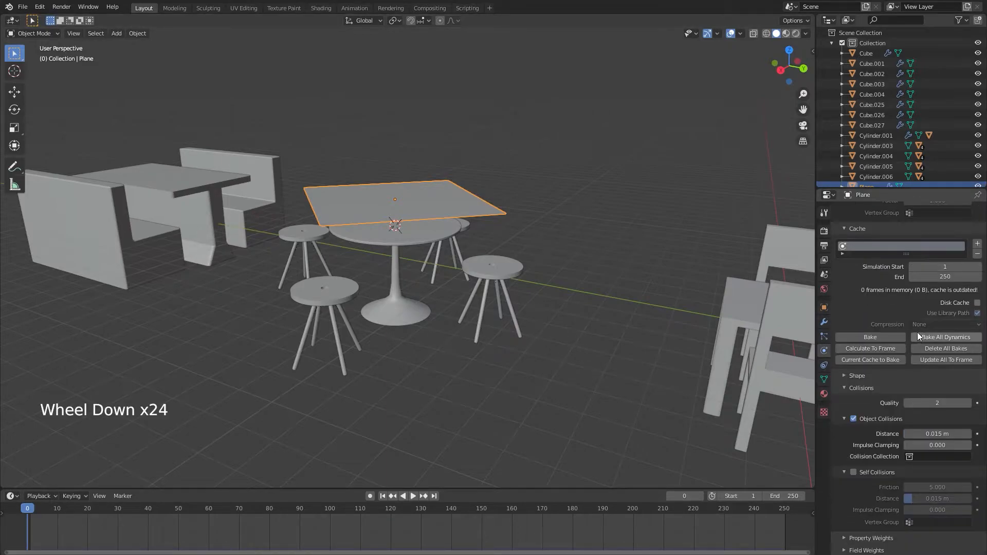
scroll(910, 318, "up", 20)
scroll(869, 290, "up", 3)
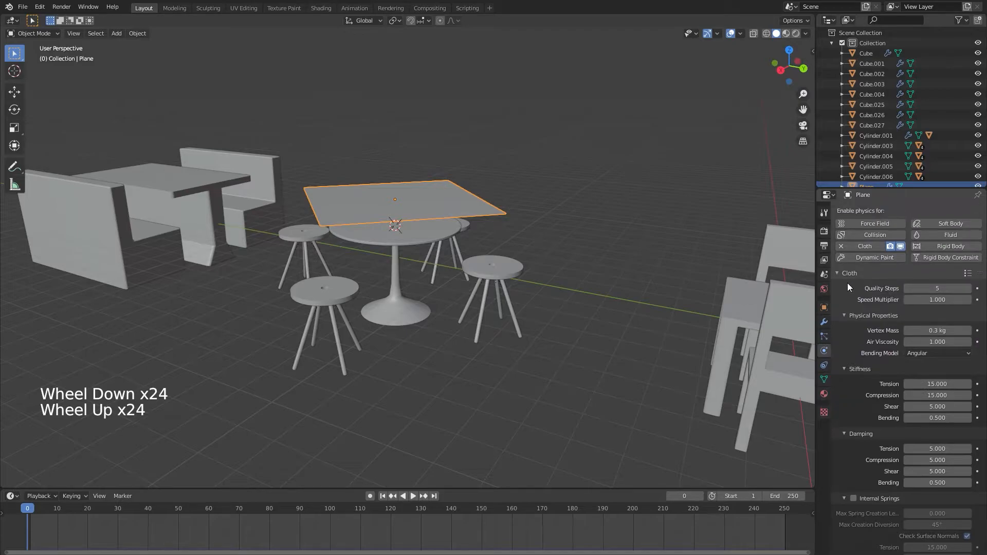
scroll(906, 351, "down", 13)
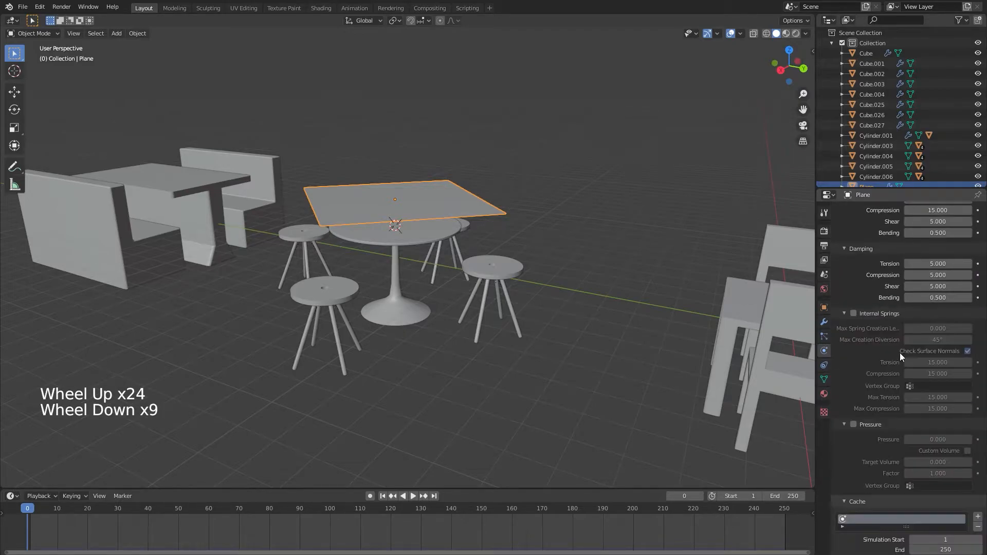
scroll(889, 350, "down", 7)
scroll(887, 344, "down", 4)
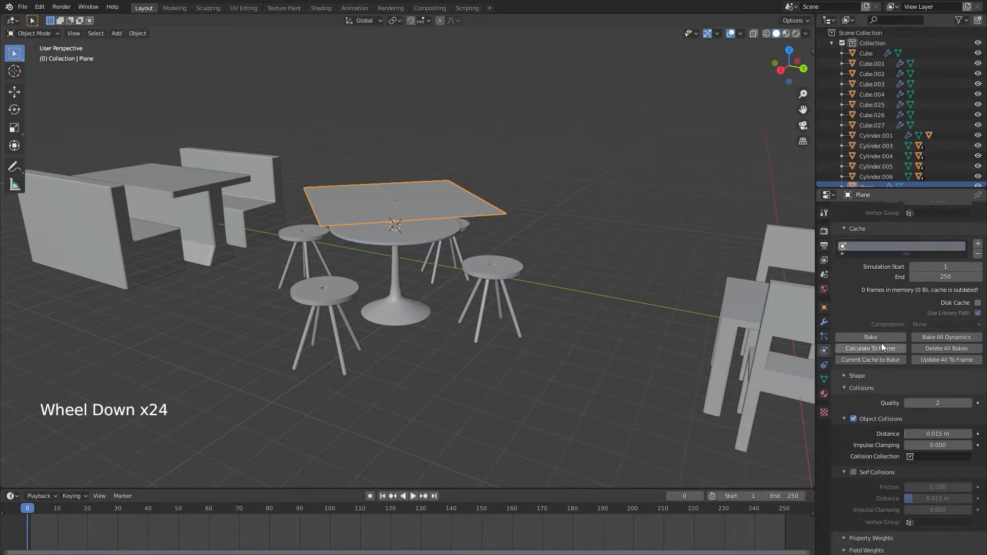
scroll(882, 344, "up", 7)
scroll(882, 344, "up", 14)
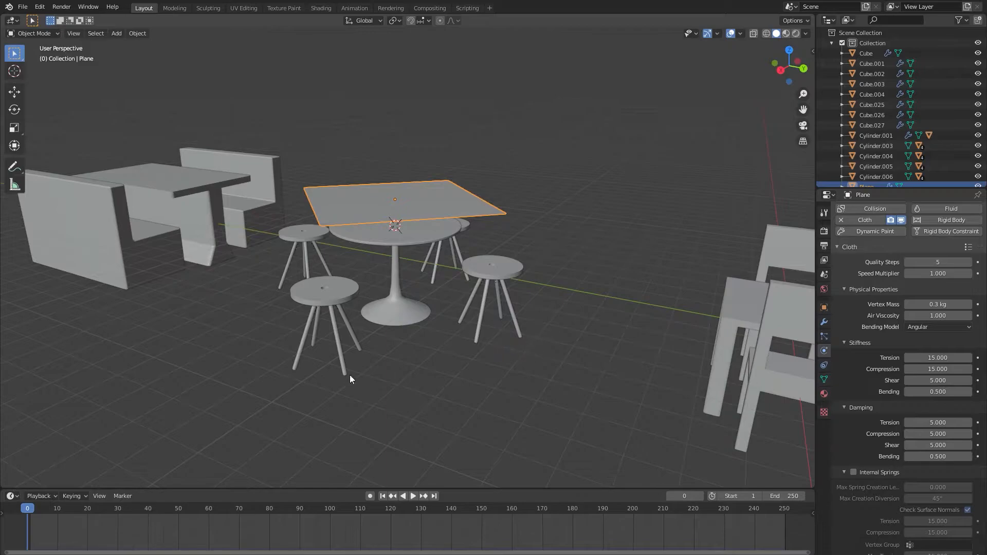
scroll(863, 304, "up", 3)
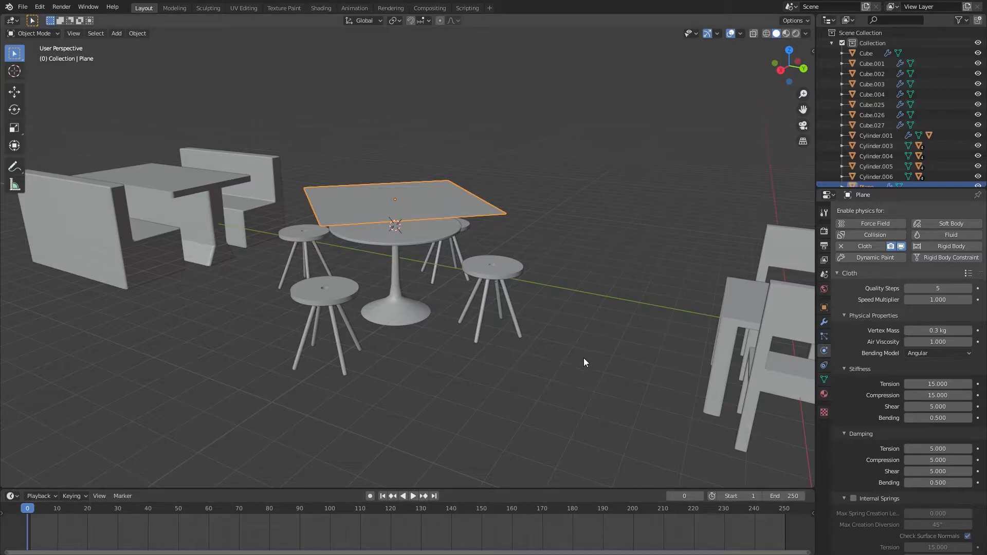
- Play the cloth simulation to check how the plane falls, stop it and return to frame 0
key("space")
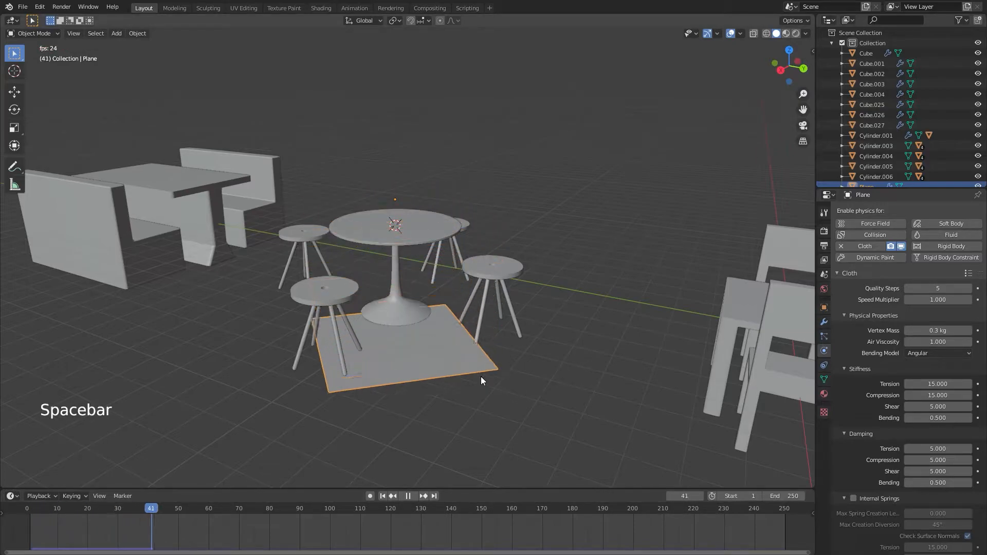
scroll(481, 380, "down", 5)
middle_click_drag(481, 380, 489, 331)
key("space")
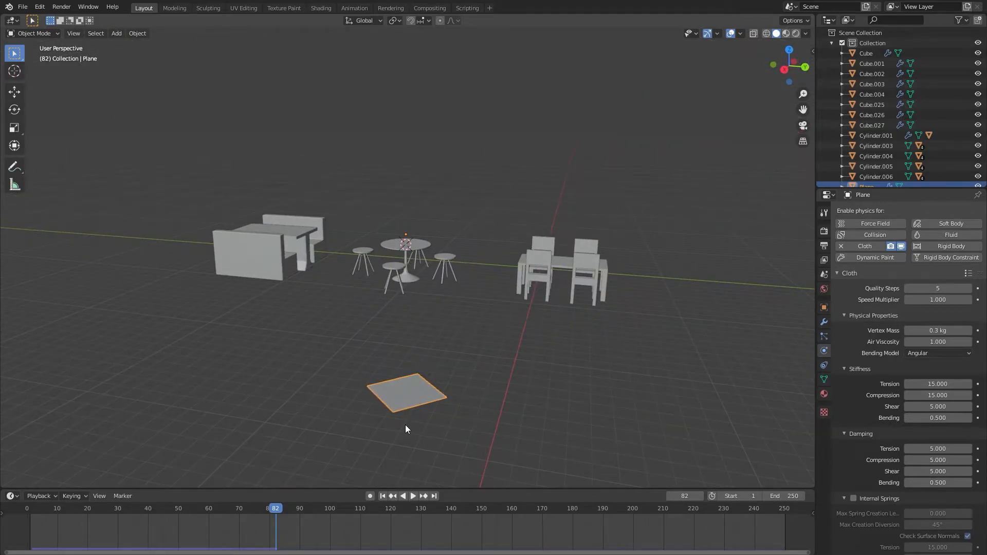
left_click_drag(275, 508, 27, 508)
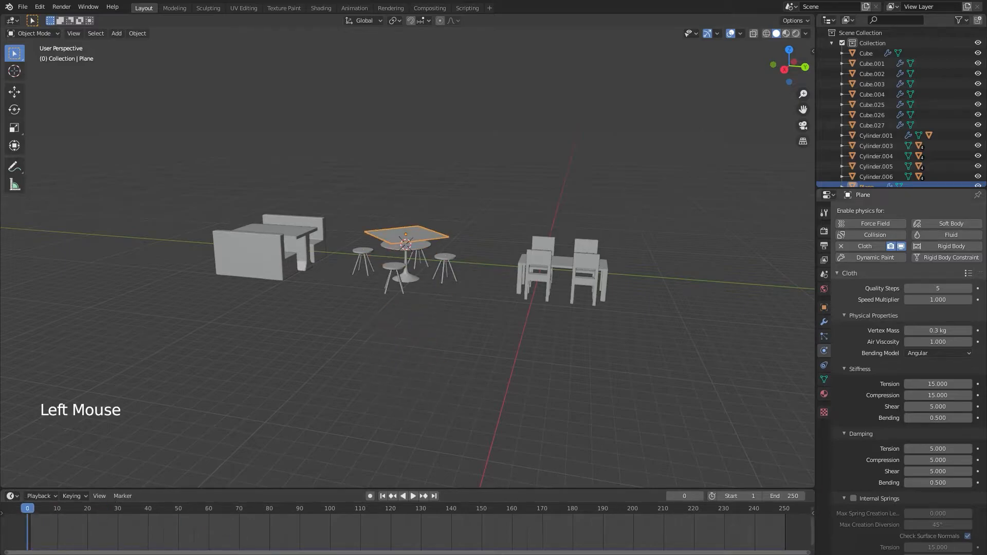
- Enable Collision physics on the round tabletop
scroll(689, 239, "up", 3)
scroll(689, 240, "up", 5)
middle_click_drag(668, 244, 614, 251)
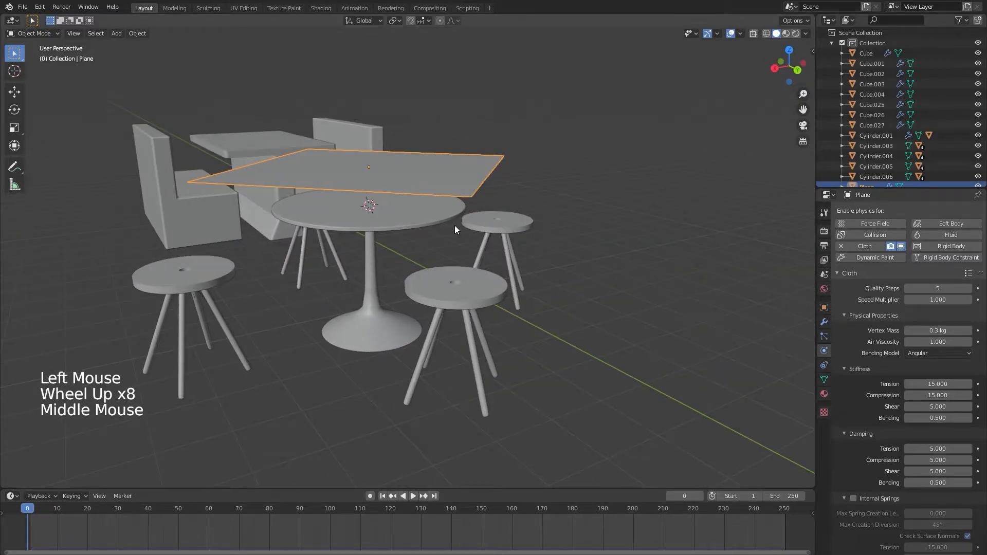
left_click(426, 219)
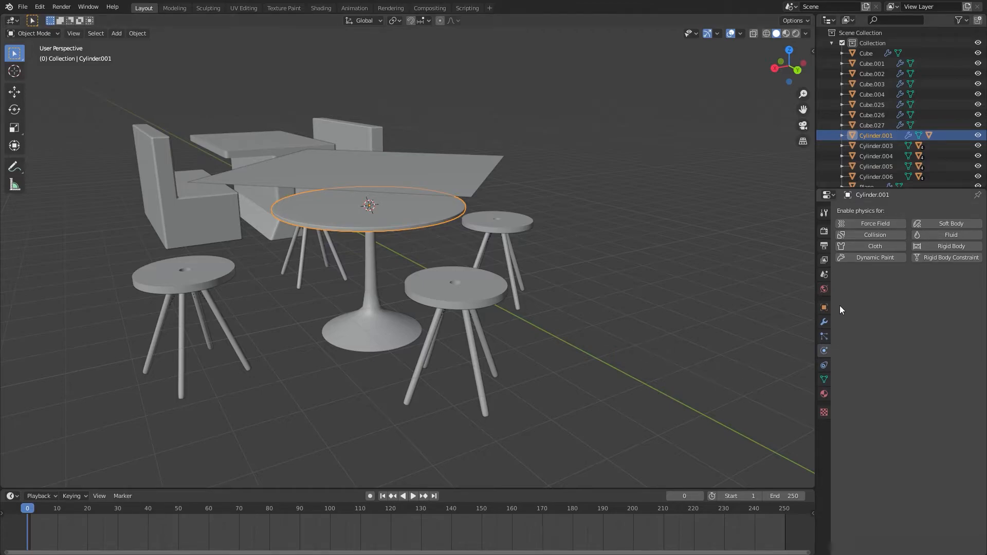
left_click(855, 237)
- Play the simulation to check how the plane lands on the tabletop, stop it and return to frame 0
middle_click_drag(618, 322, 574, 223)
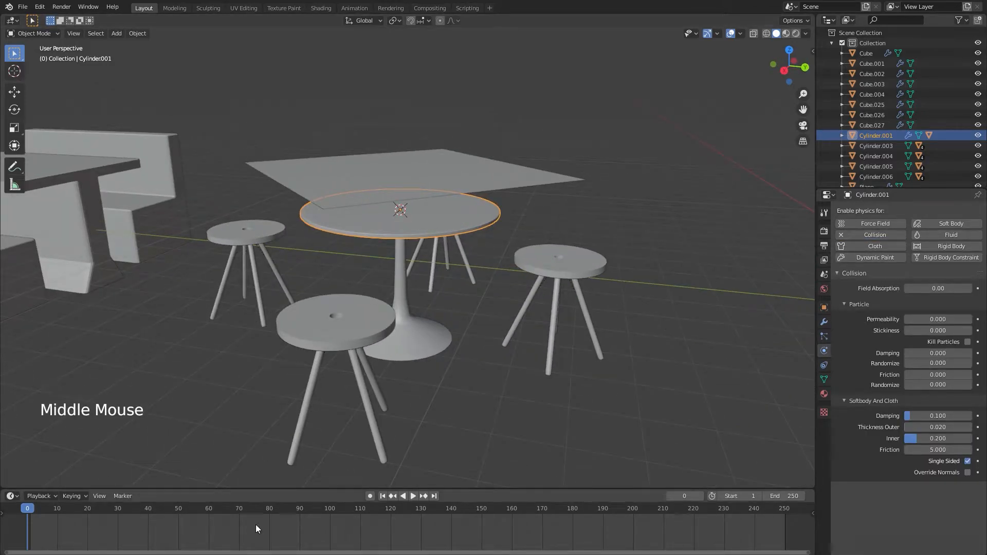
left_click(411, 495)
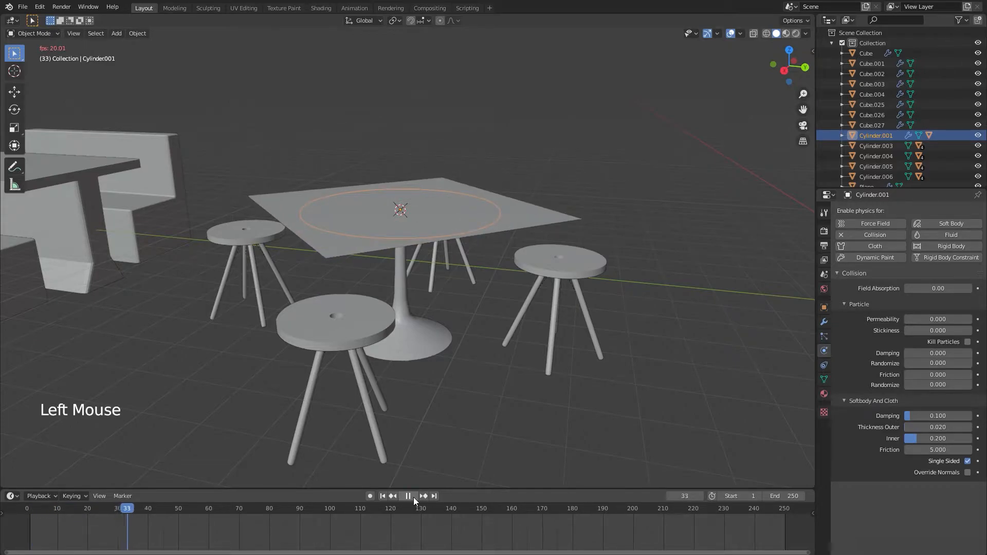
key("space")
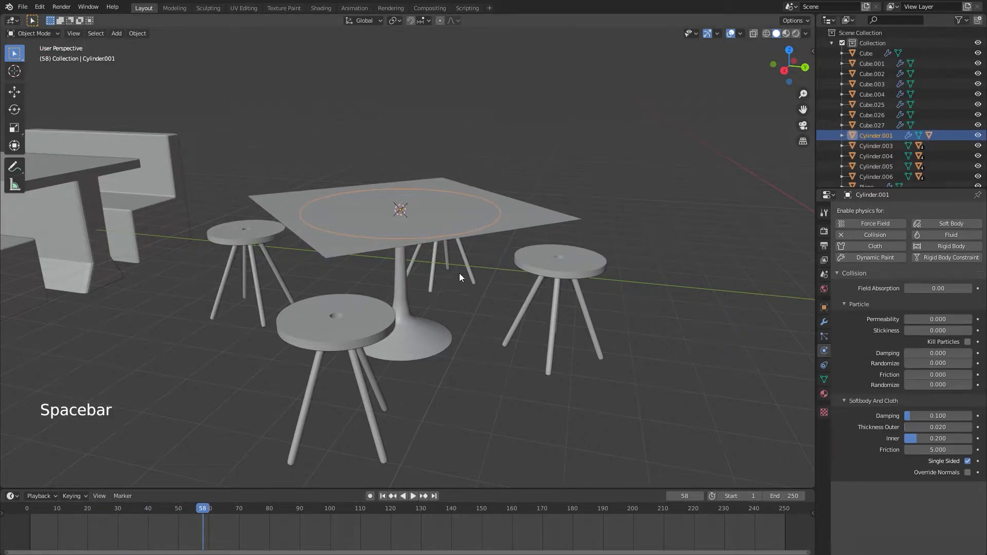
middle_click_drag(459, 273, 440, 233)
middle_click_drag(511, 294, 514, 295)
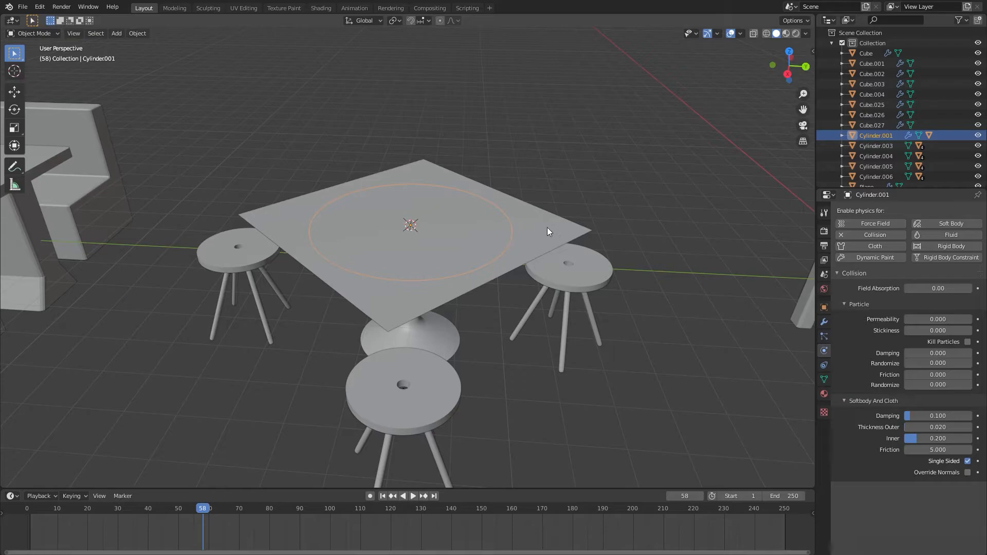
middle_click_drag(557, 241, 536, 245)
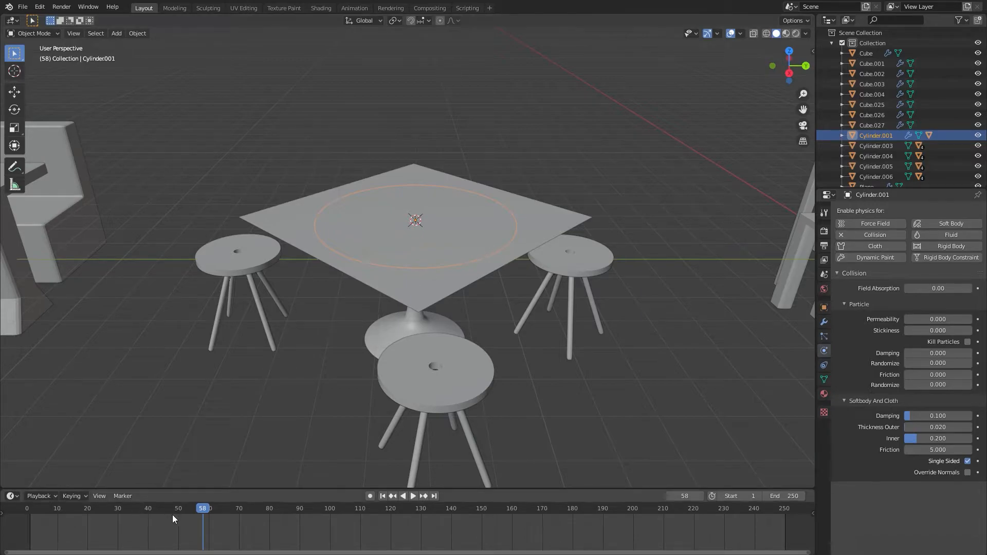
left_click_drag(202, 511, 27, 507)
- Subdivide the cloth plane's face in Edit Mode
middle_click_drag(394, 350, 553, 316)
left_click(550, 277)
key("Tab")
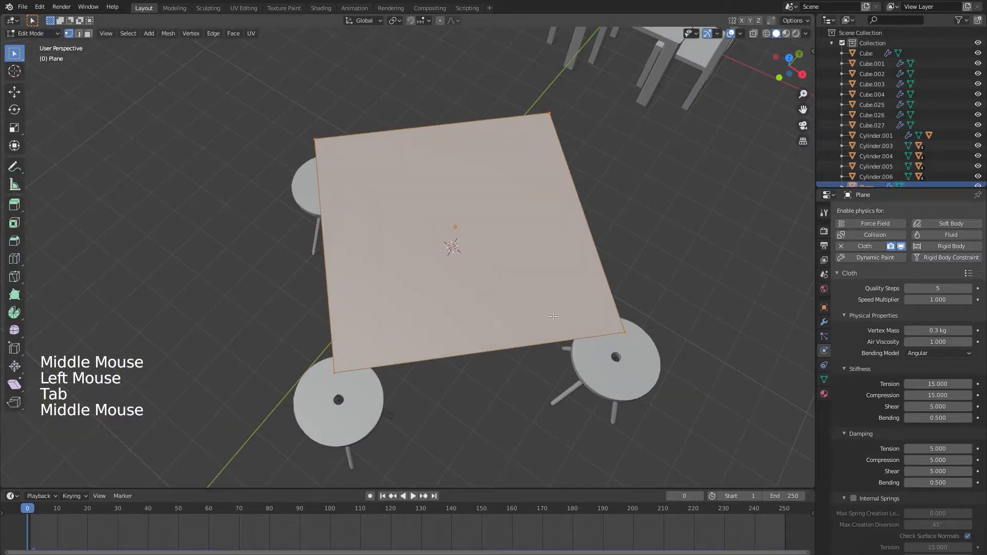
middle_click_drag(495, 278, 488, 278)
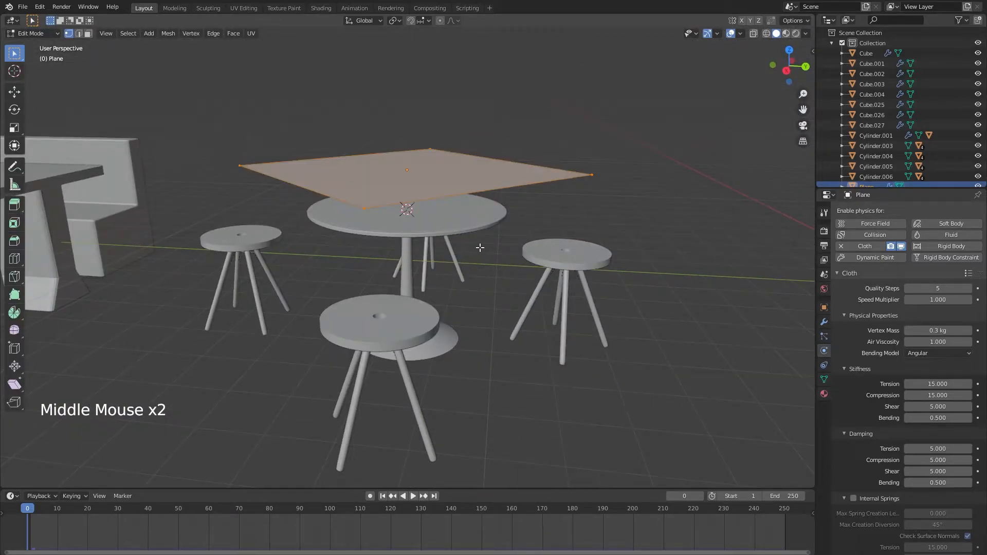
middle_click_drag(469, 285, 511, 353)
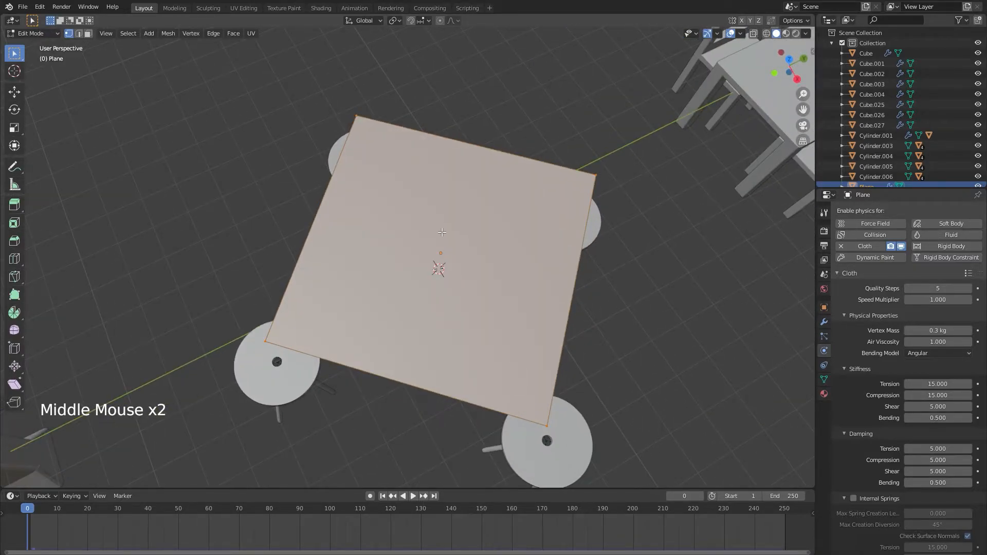
right_click(457, 199)
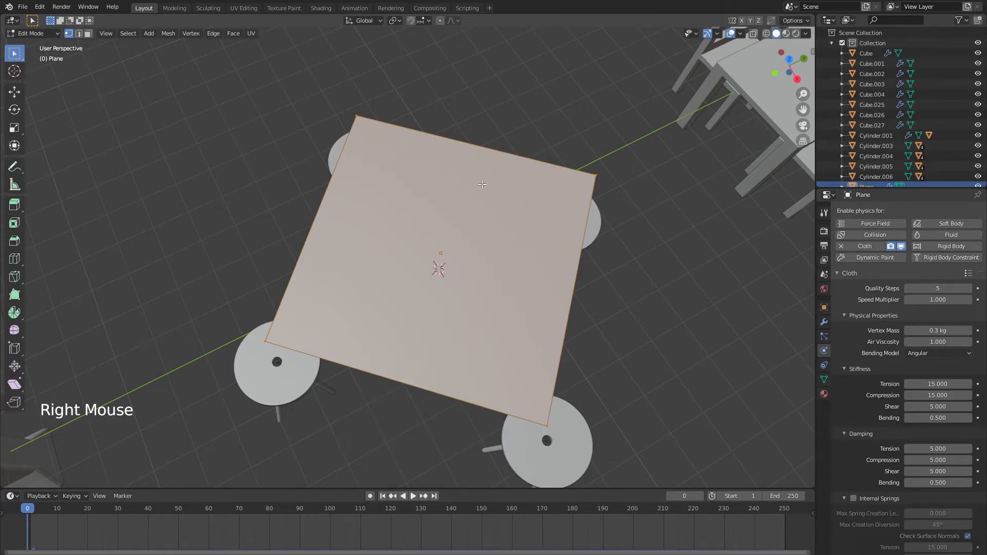
right_click(420, 186)
right_click(415, 175)
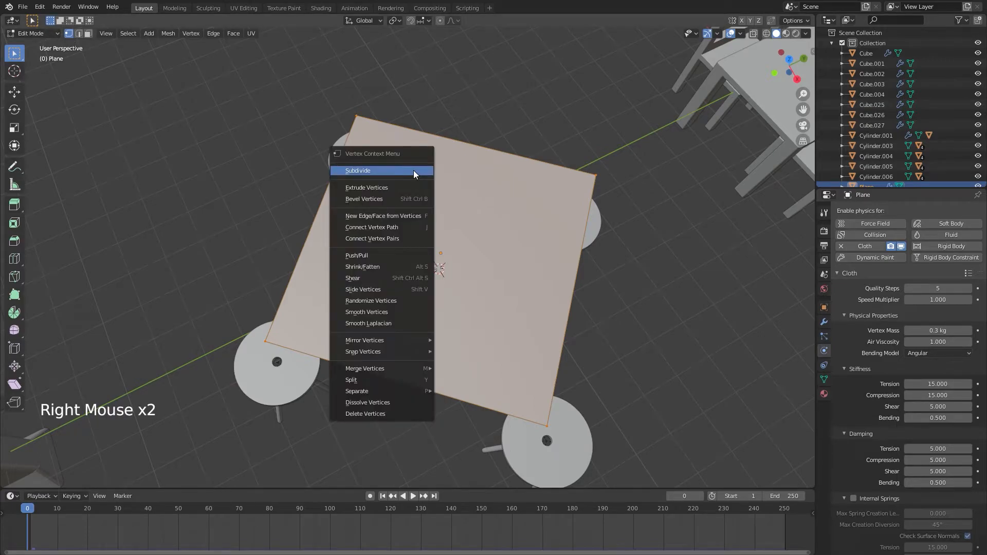
left_click(363, 172)
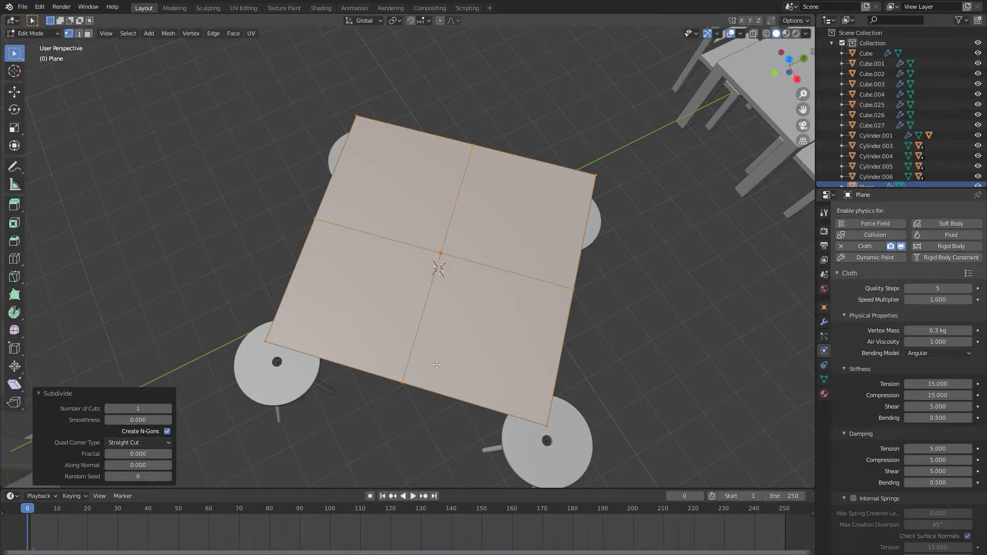
- Set the plane's subdivision to 40 cuts and return to Object Mode
left_click(170, 411)
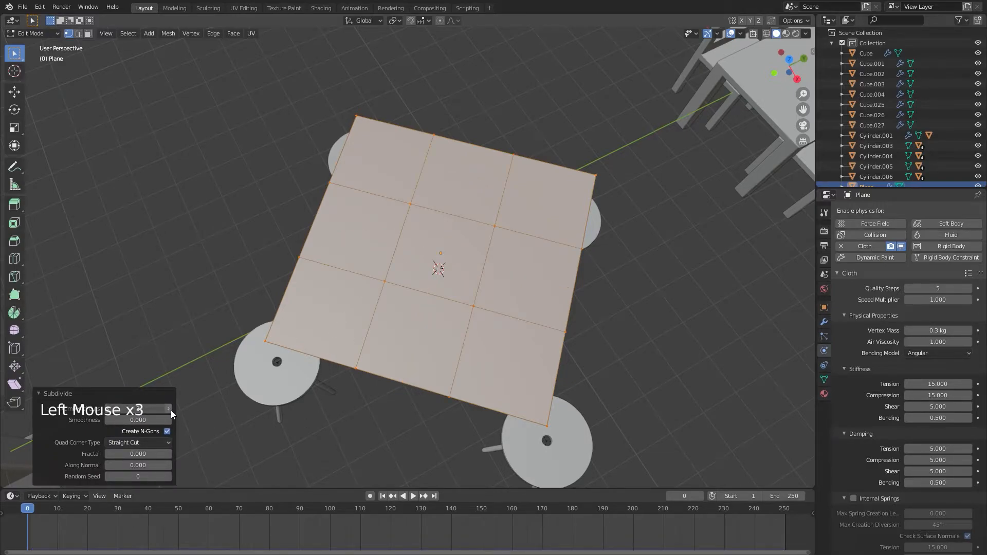
left_click(171, 410)
left_click(170, 410)
left_click(171, 411)
left_click(155, 413)
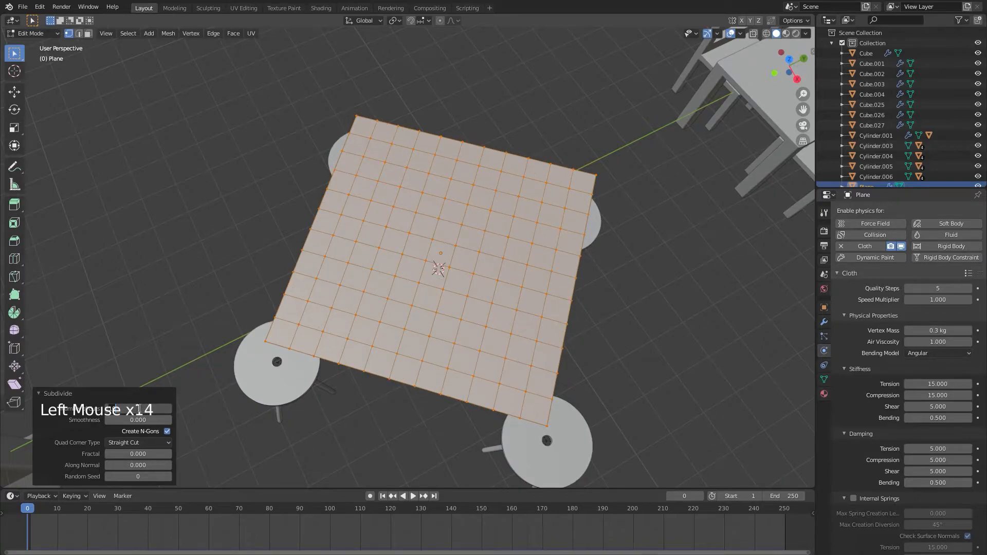
type("40")
key("Return")
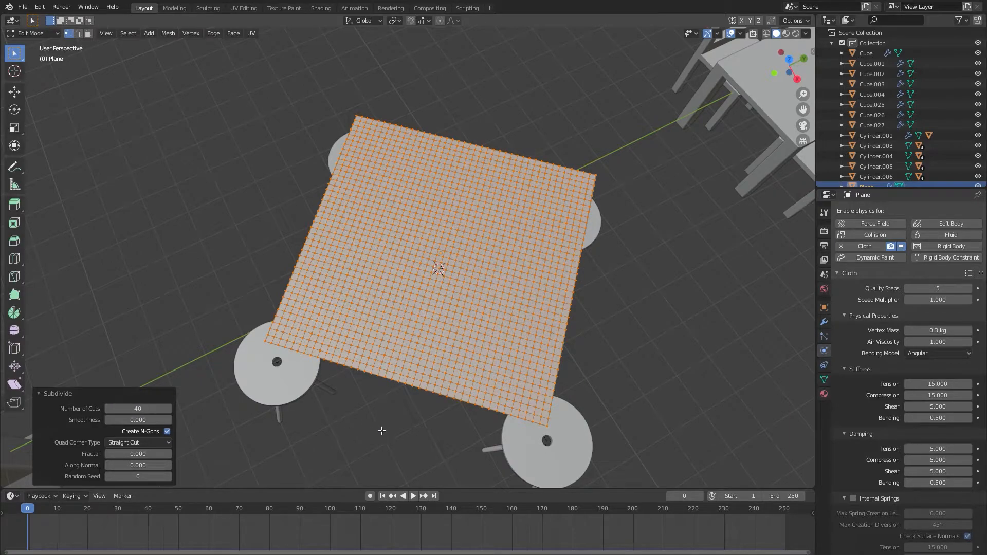
middle_click_drag(410, 431, 348, 398)
scroll(347, 391, "down", 4)
key("Tab")
- Play the simulation of the subdivided cloth to about frame 45 to check its draping, stop it and return to frame 0
middle_click_drag(422, 374, 472, 350)
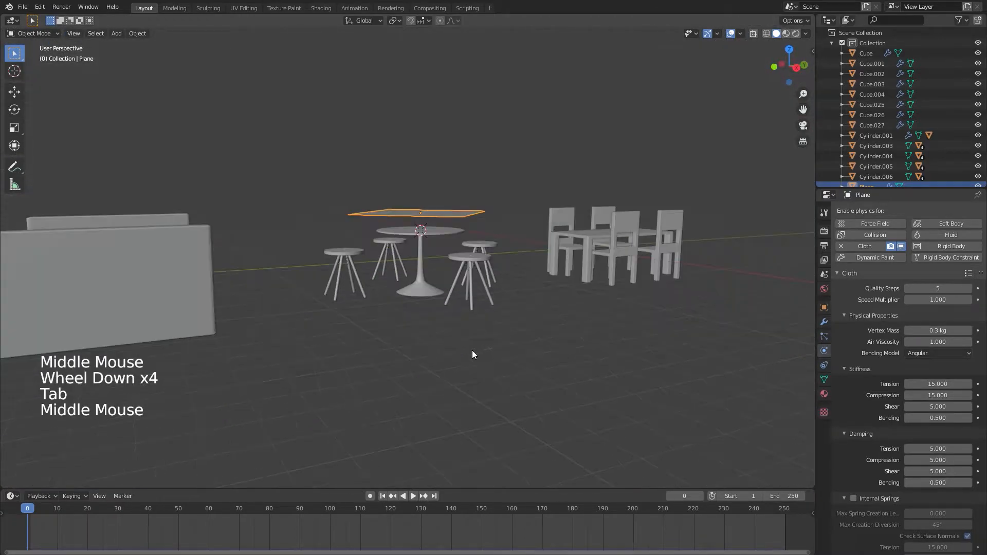
scroll(510, 380, "up", 2)
middle_click_drag(509, 380, 479, 385)
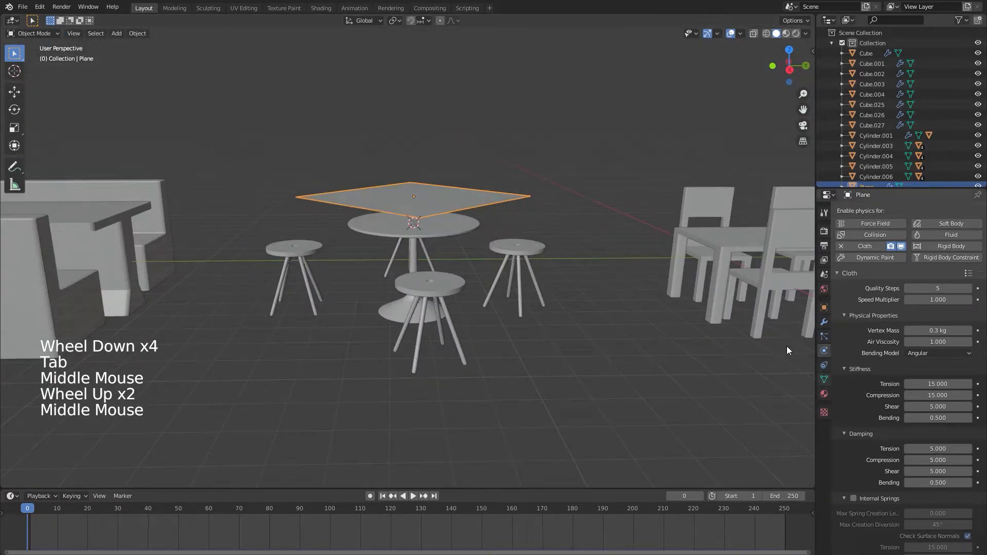
left_click(415, 496)
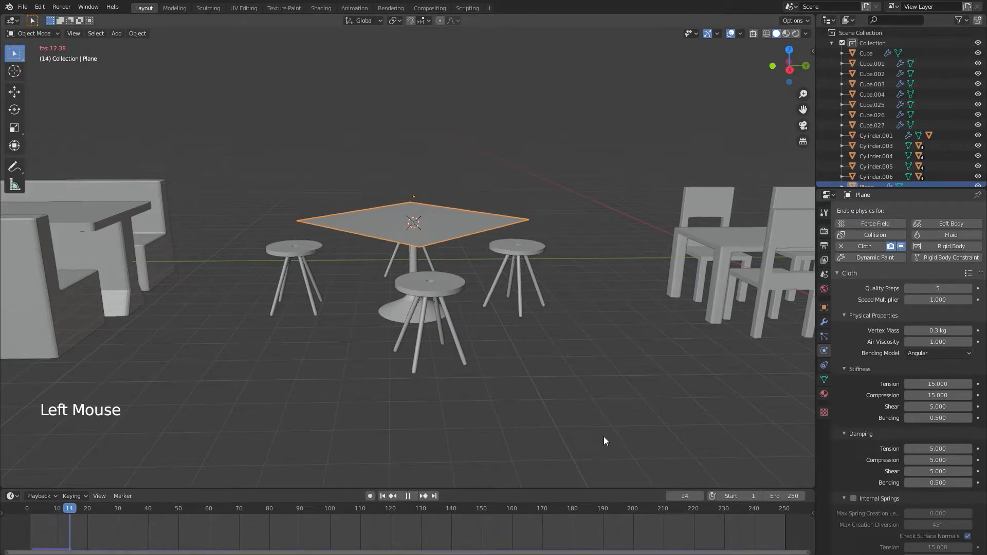
middle_click_drag(531, 333, 402, 256)
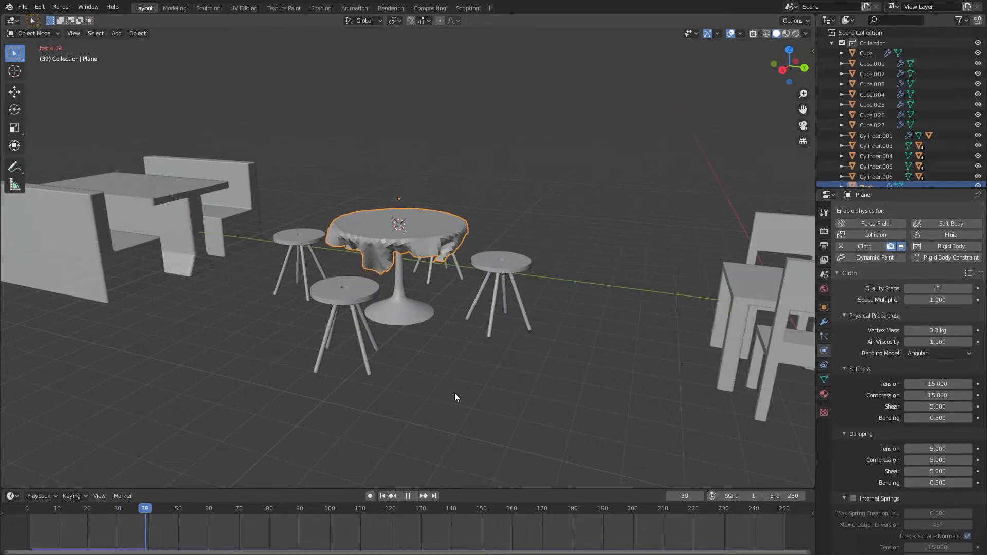
key("space")
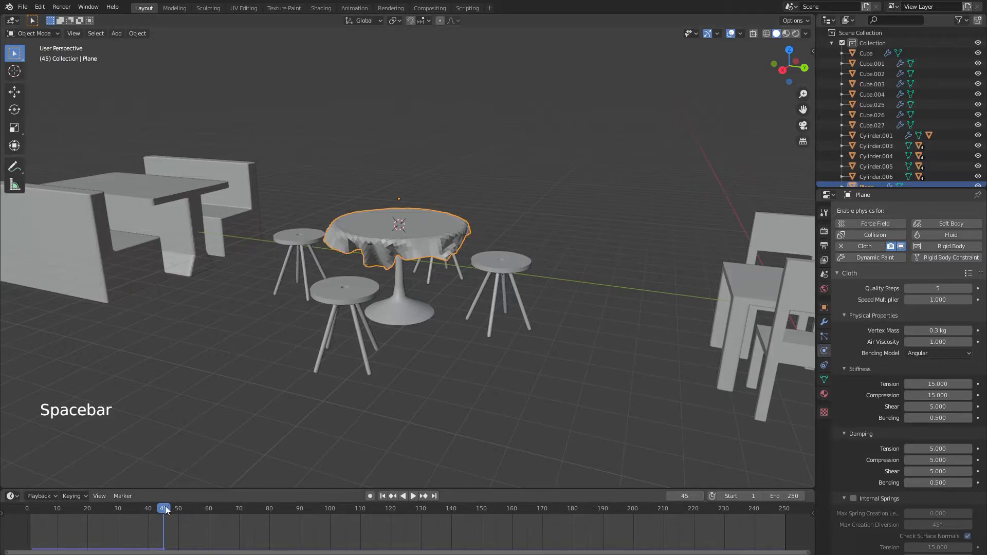
left_click(48, 508)
left_click_drag(29, 503, 27, 506)
scroll(920, 343, "up", 4)
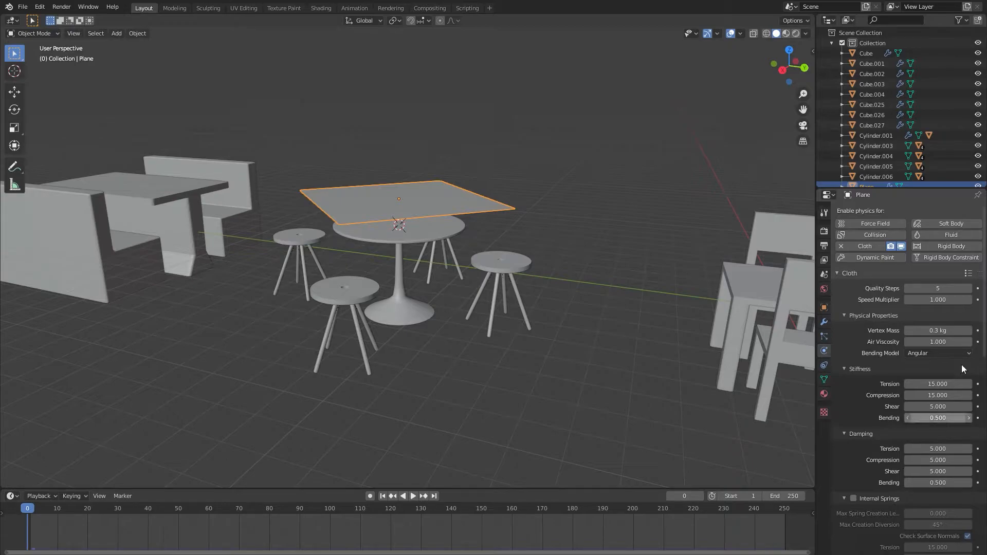
left_click(968, 273)
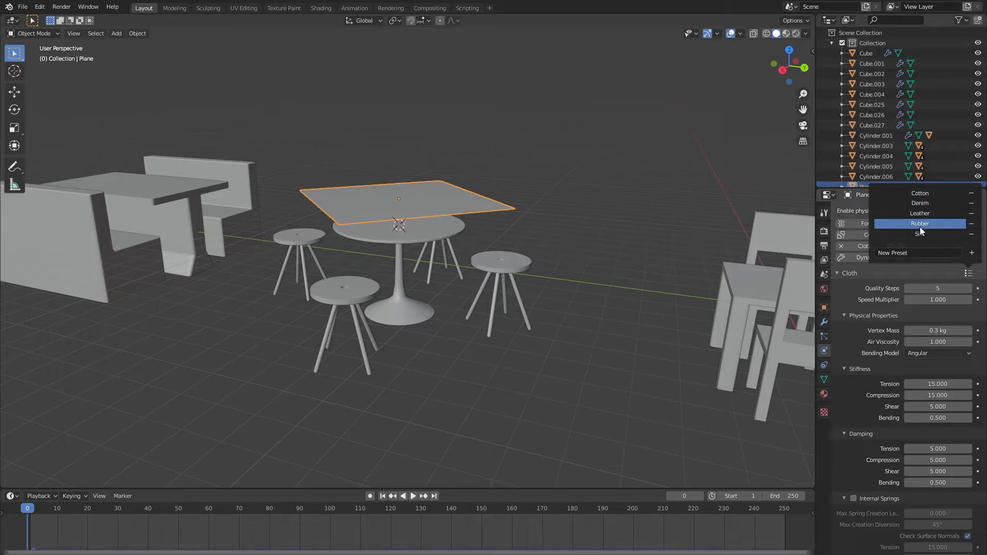
left_click(969, 273)
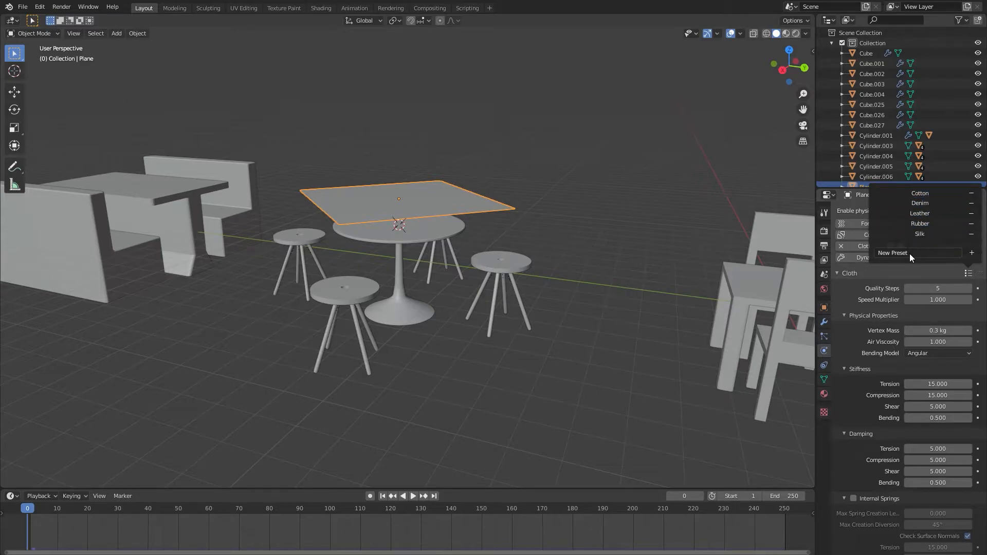
left_click(971, 254)
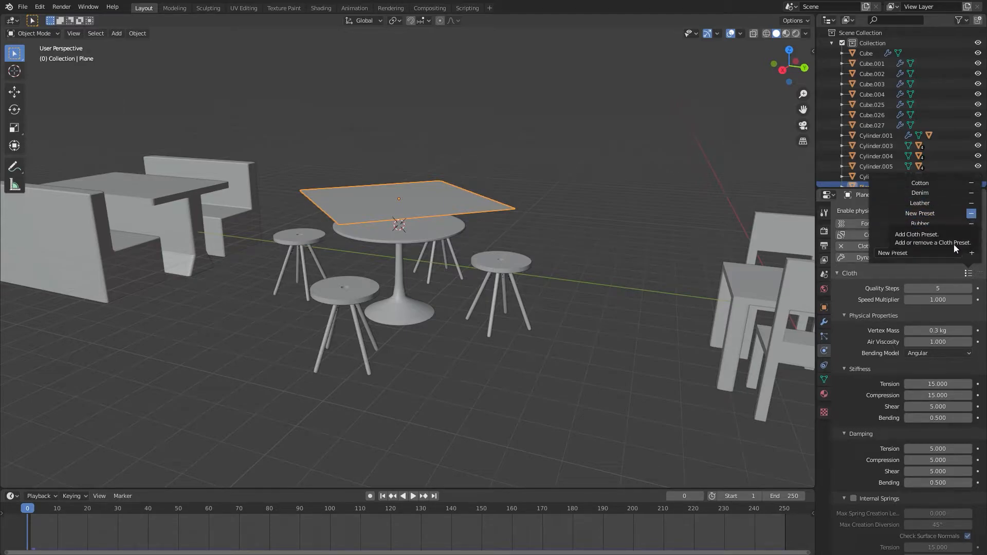
left_click(967, 273)
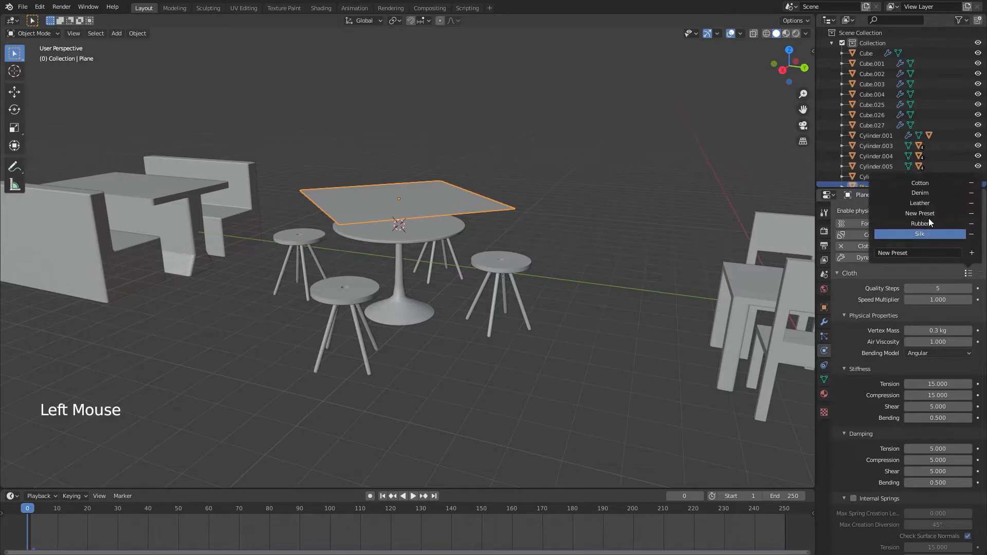
left_click(974, 215)
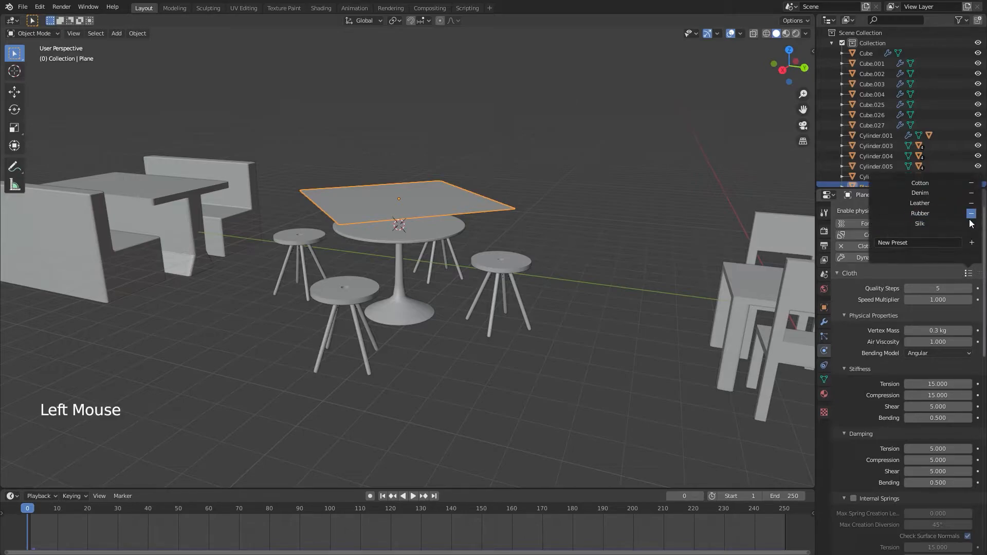
- Try the Leather and Cotton cloth presets on the plane
left_click(928, 204)
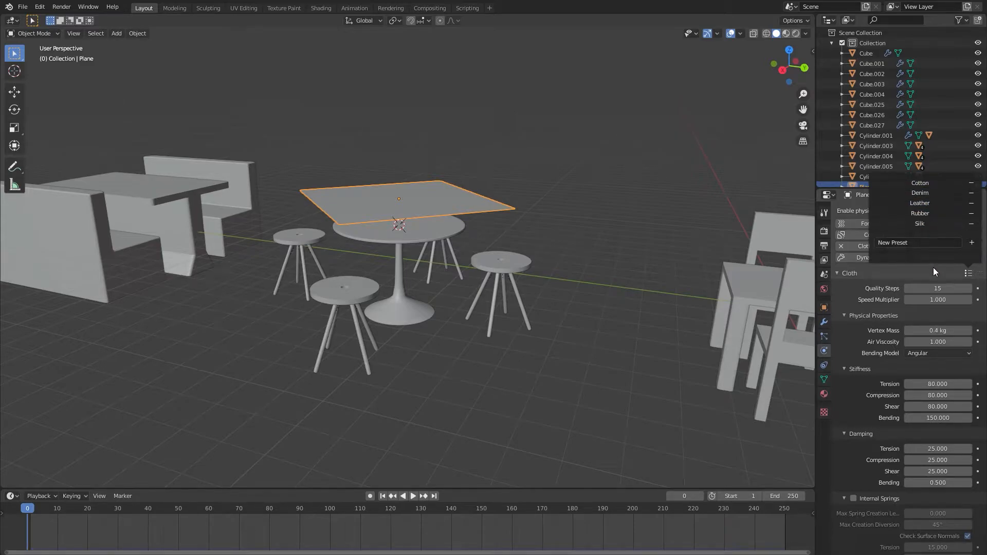
left_click(969, 273)
left_click(921, 193)
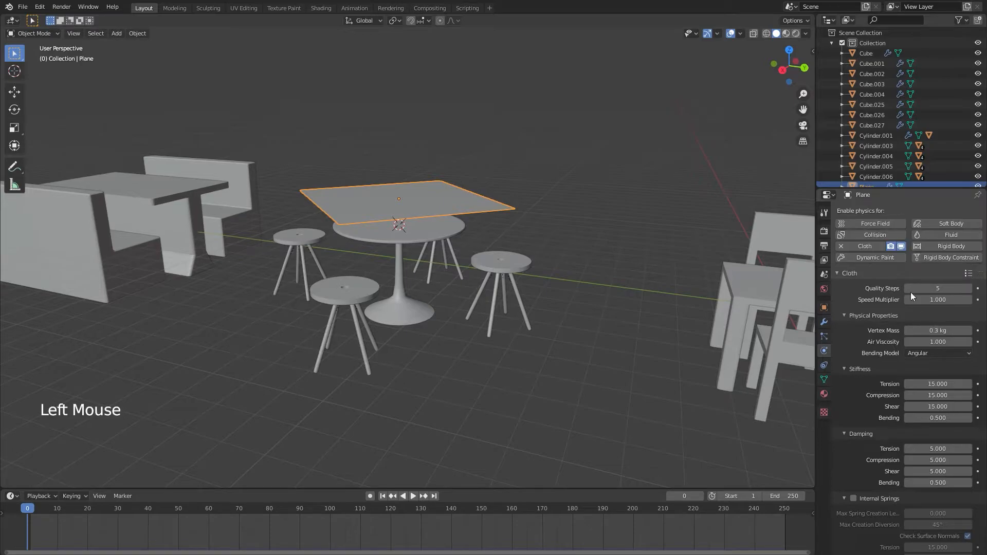
middle_click_drag(514, 338, 460, 287)
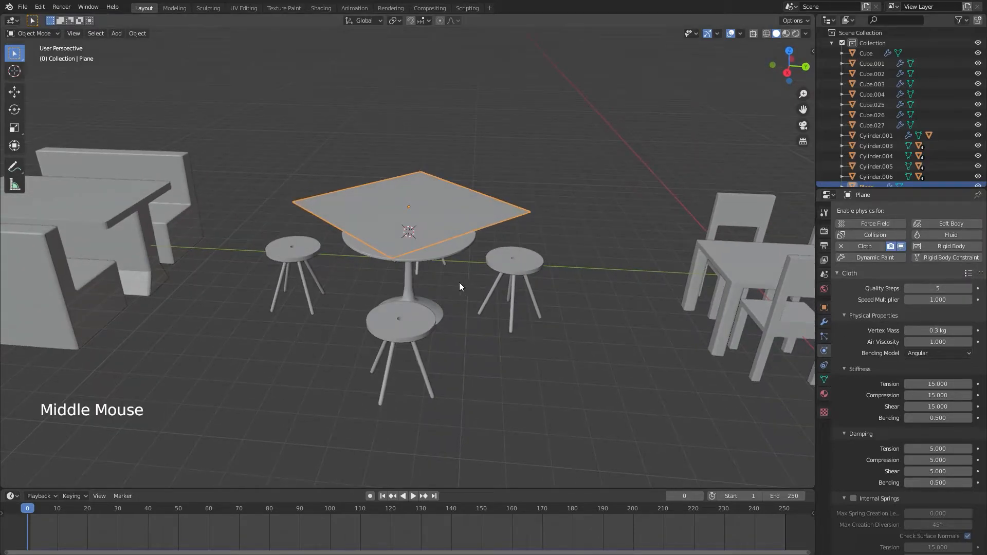
- Apply the Rubber cloth preset to the plane
left_click(968, 273)
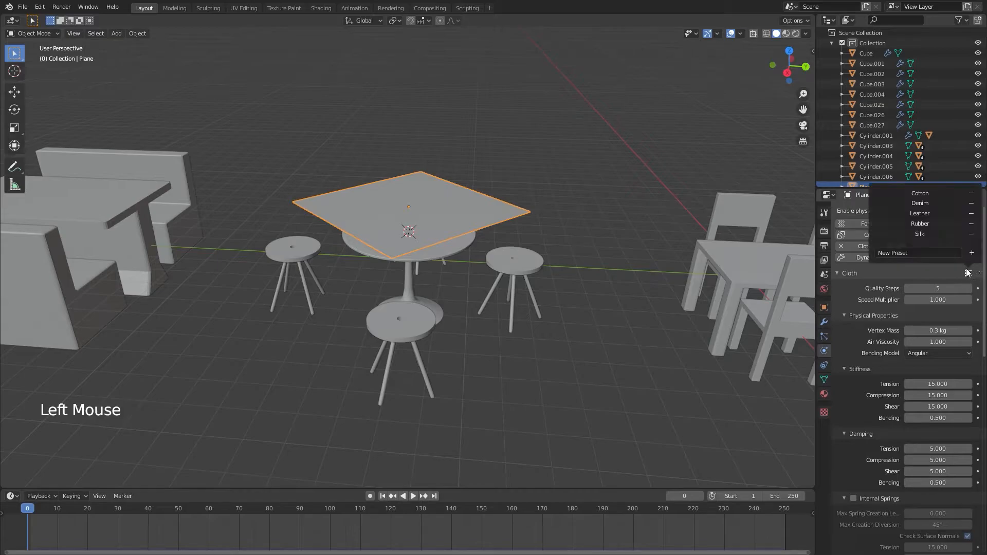
left_click(920, 224)
middle_click_drag(704, 343, 590, 343)
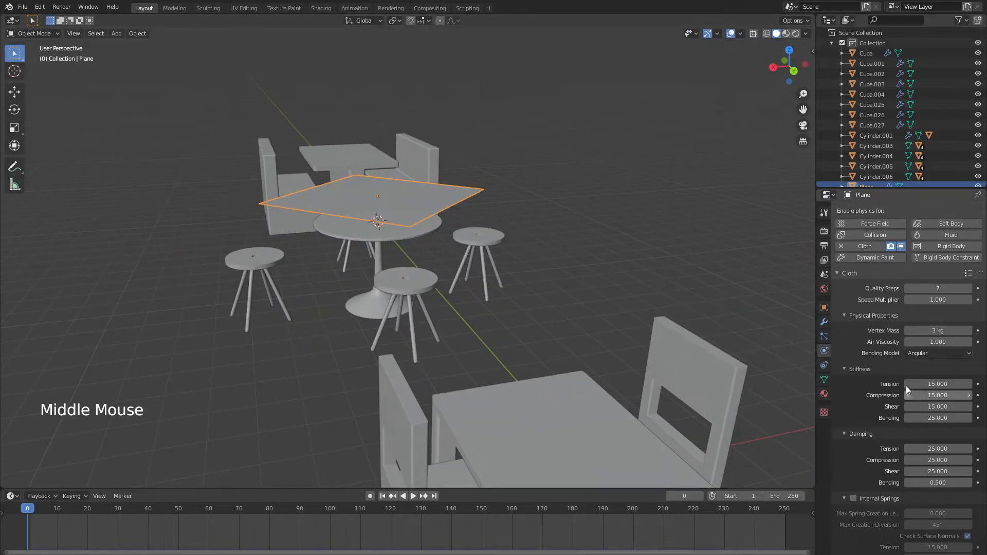
- Enable Self Collisions in the plane's cloth physics
scroll(902, 385, "down", 20)
scroll(898, 397, "down", 7)
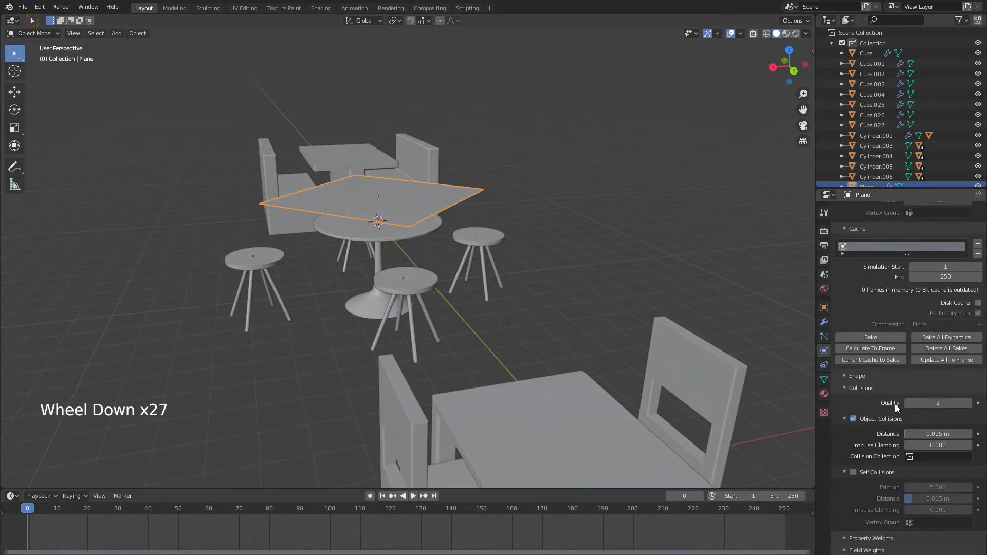
left_click(855, 474)
scroll(899, 460, "up", 5)
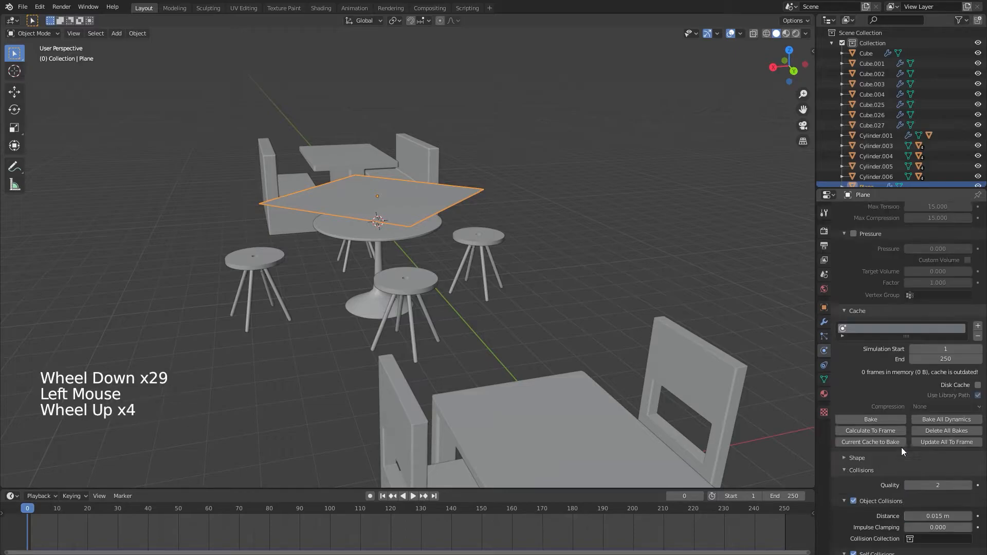
scroll(891, 456, "down", 7)
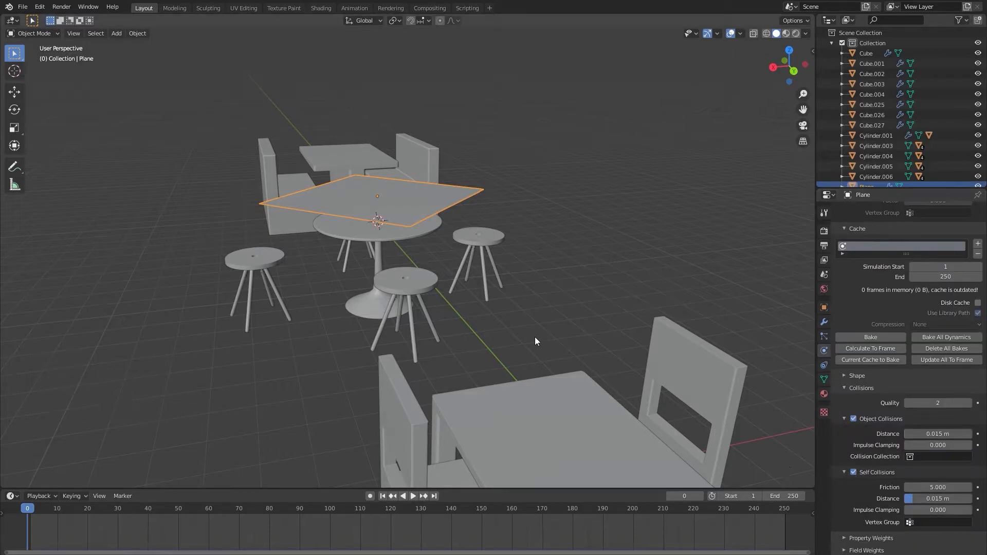
- Play the simulation with the Rubber preset to about frame 51, inspect the tablecloth folds, stop it and return to frame 0
middle_click_drag(535, 339, 581, 334)
scroll(566, 360, "up", 1)
scroll(565, 357, "up", 3)
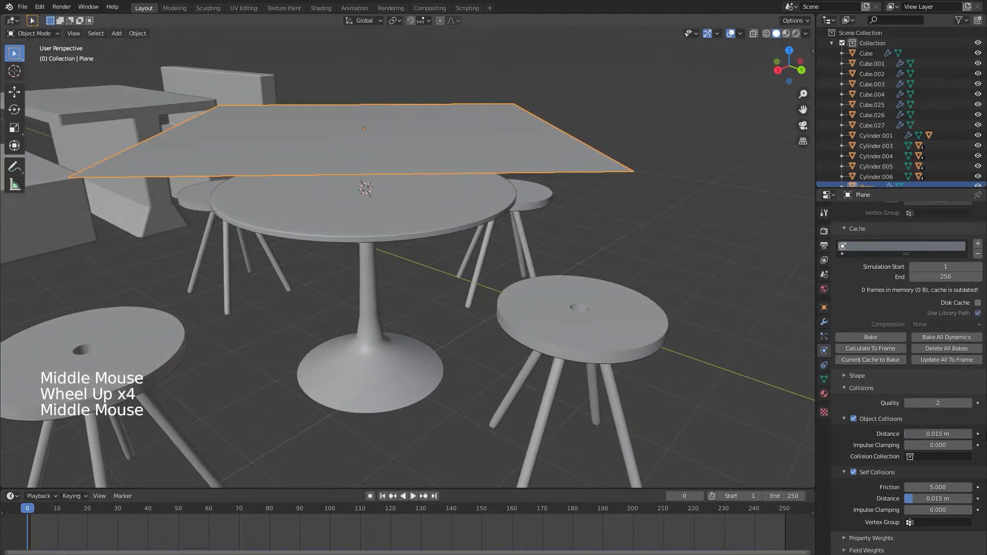
scroll(943, 369, "up", 3)
left_click(955, 339)
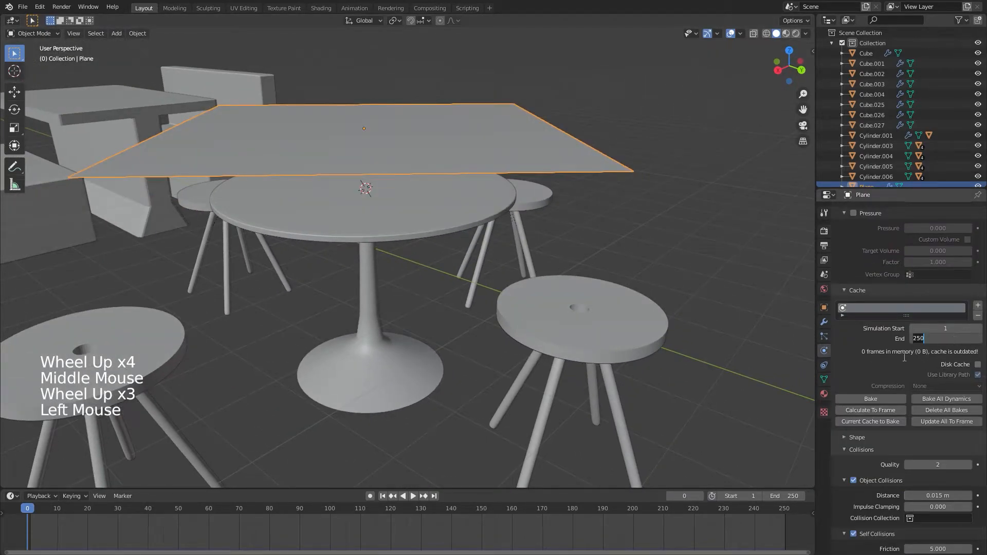
scroll(853, 350, "up", 5)
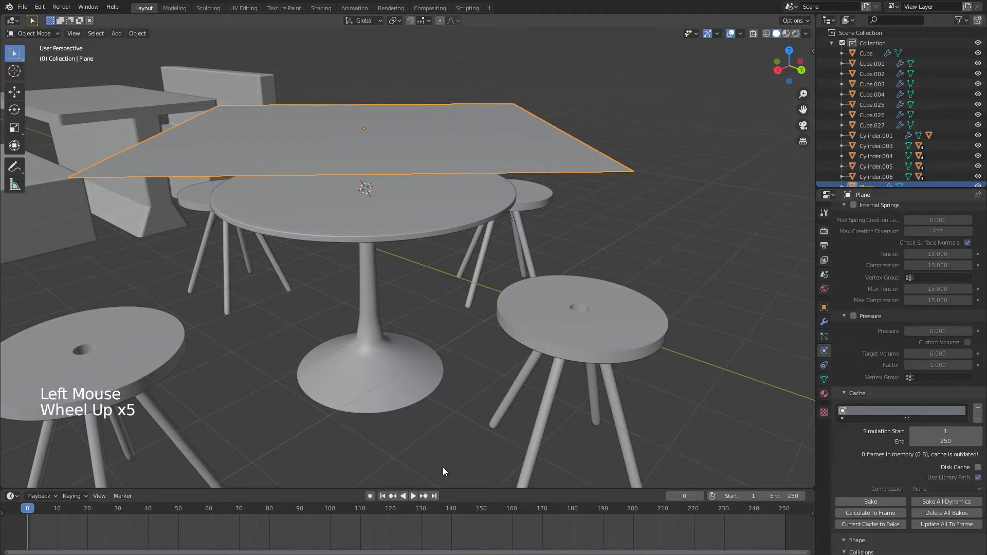
left_click(411, 495)
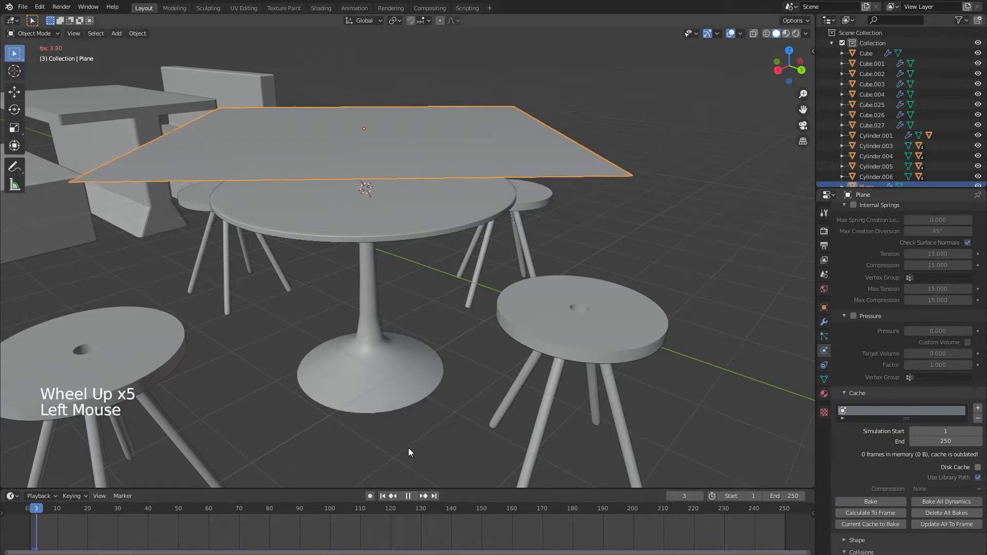
scroll(408, 448, "down", 2)
middle_click_drag(408, 448, 461, 451)
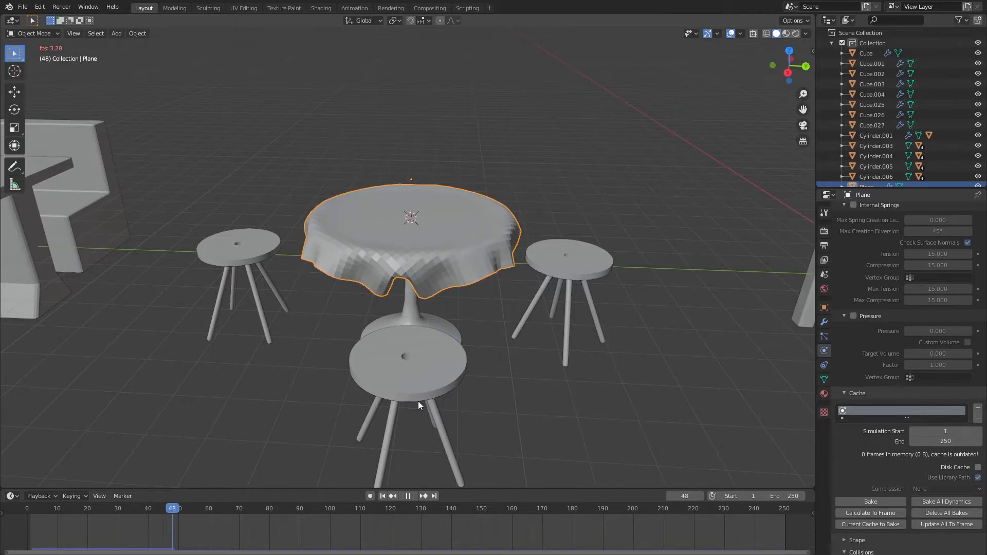
key("space")
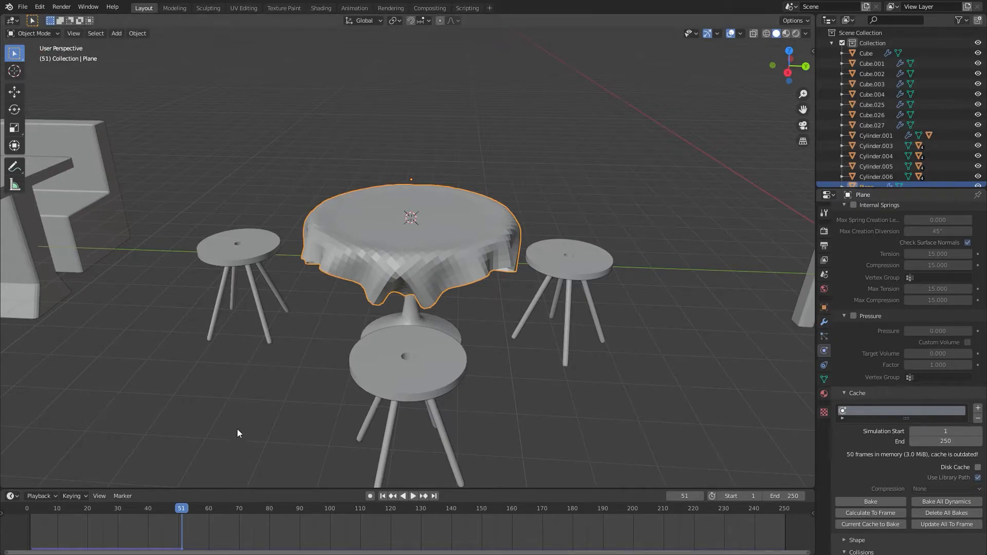
left_click_drag(182, 507, 30, 501)
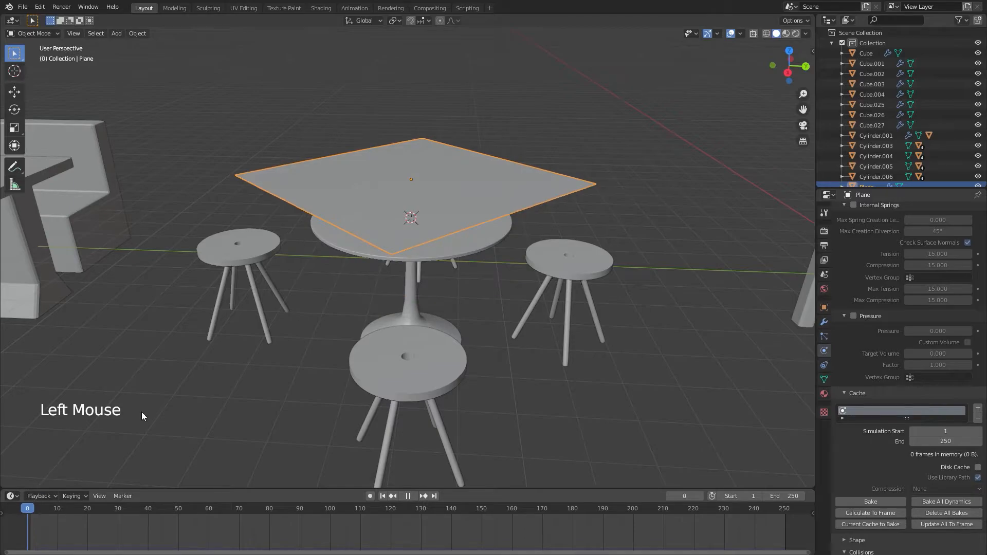
- Replay the cloth simulation to about frame 40, stop it, return to frame 0 and examine the plane above the table
key("space")
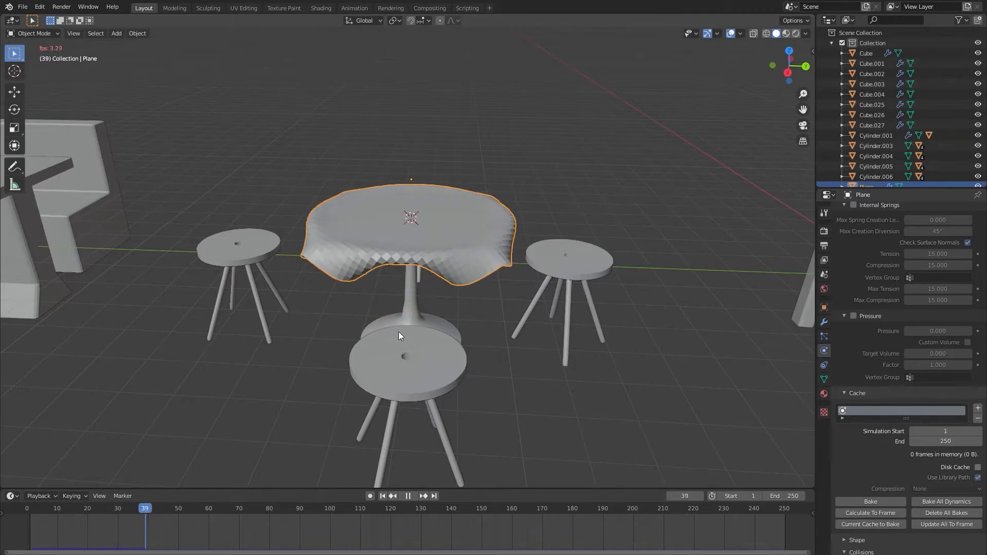
key("space")
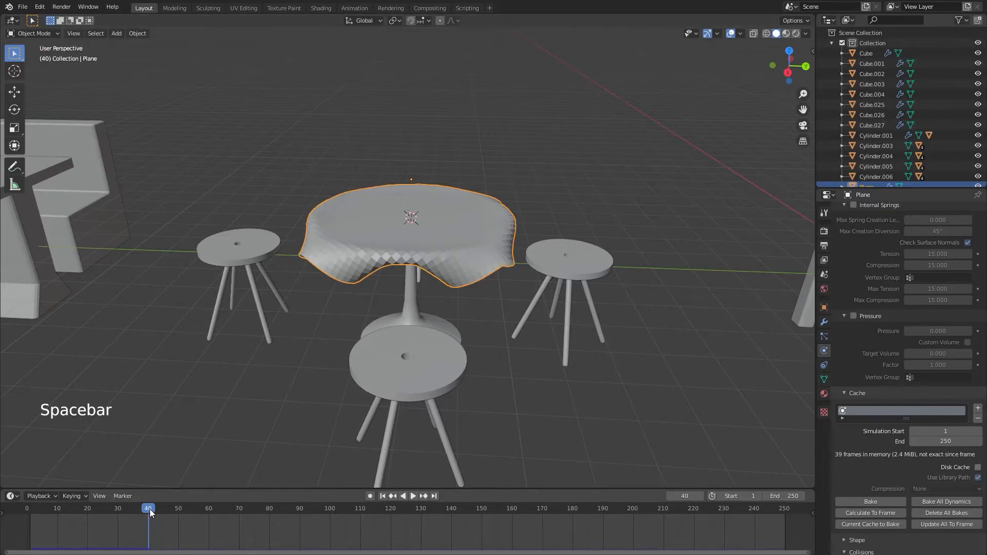
left_click_drag(149, 509, 27, 508)
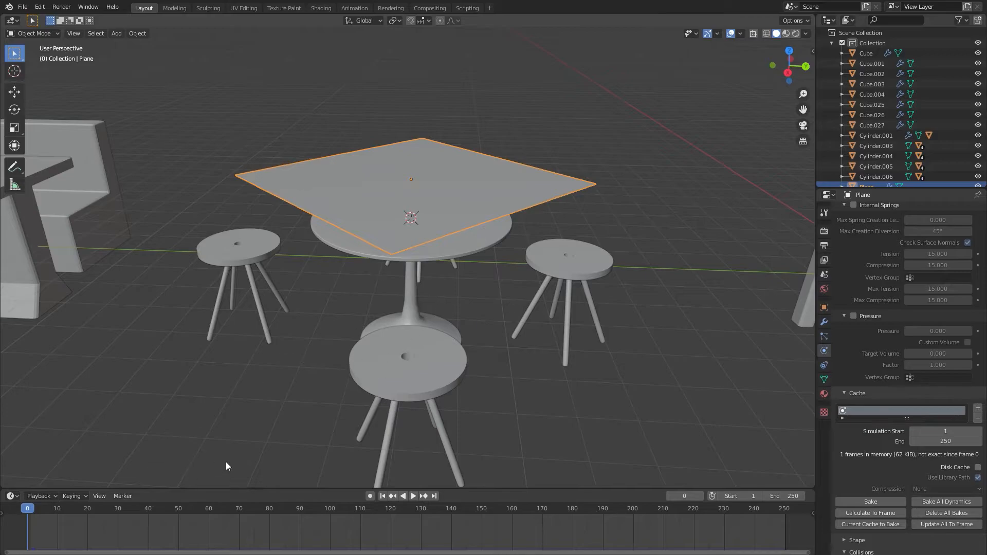
middle_click_drag(384, 393, 554, 208)
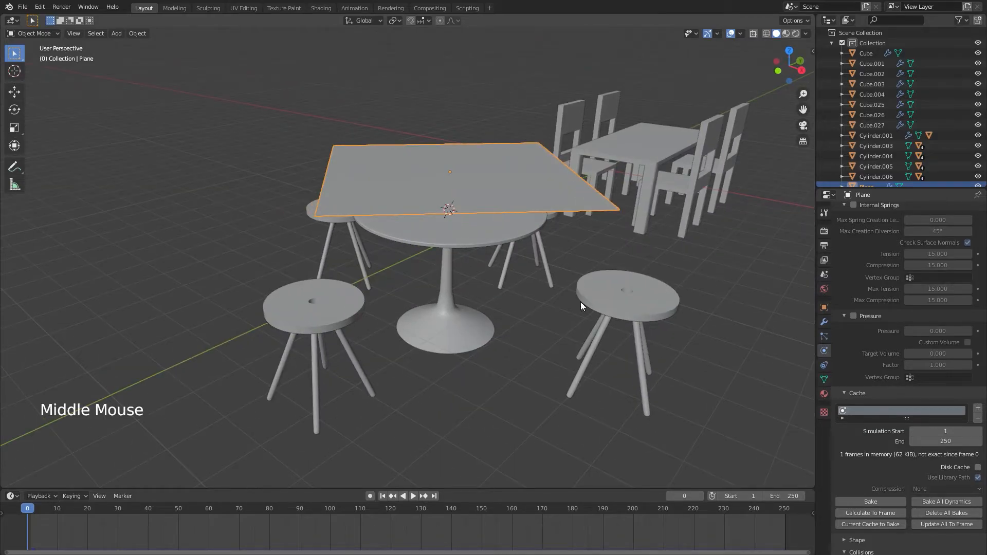
middle_click_drag(578, 385, 525, 477)
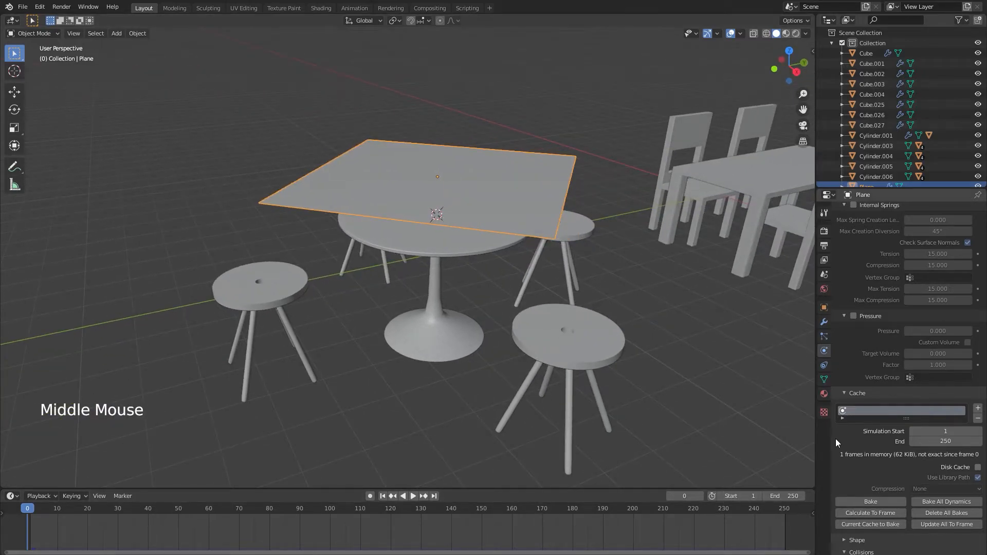
- Add a Solidify modifier to the cloth plane and check its thickness above the round table
scroll(837, 438, "down", 4)
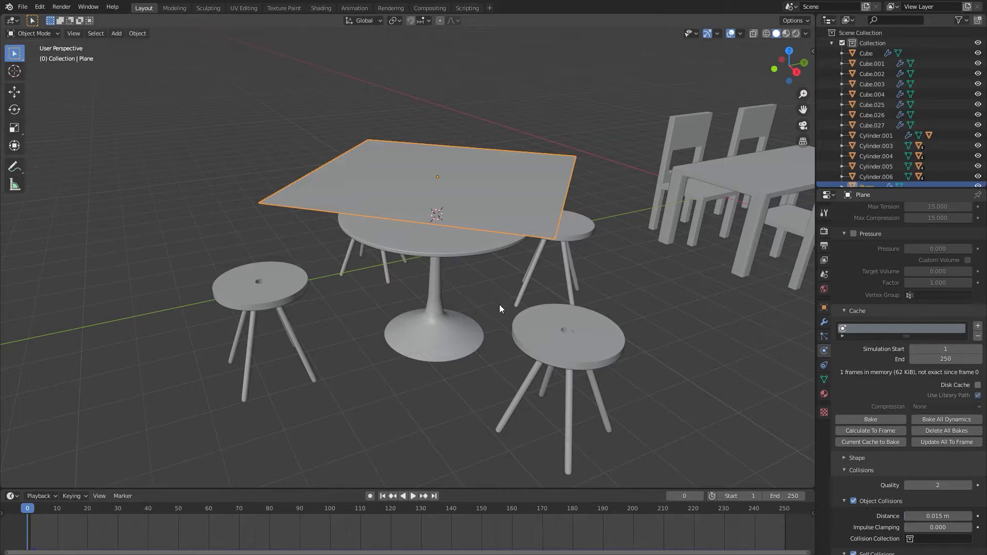
scroll(952, 393, "down", 5)
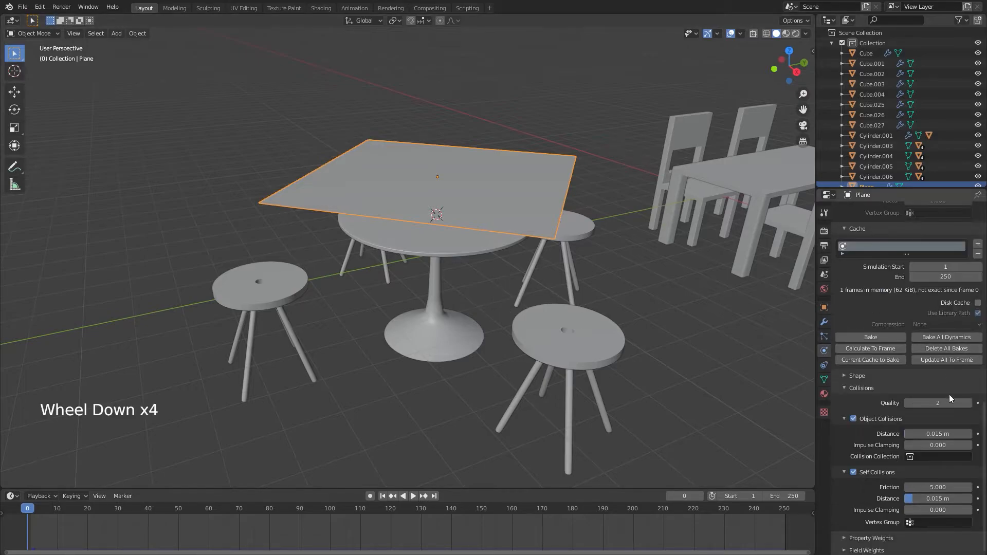
scroll(928, 386, "up", 8)
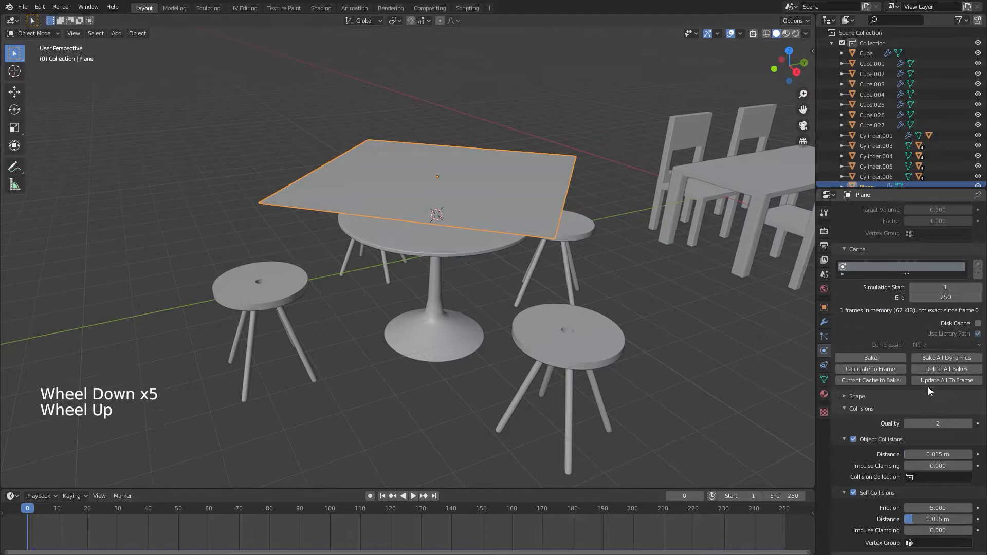
left_click(824, 322)
left_click(864, 211)
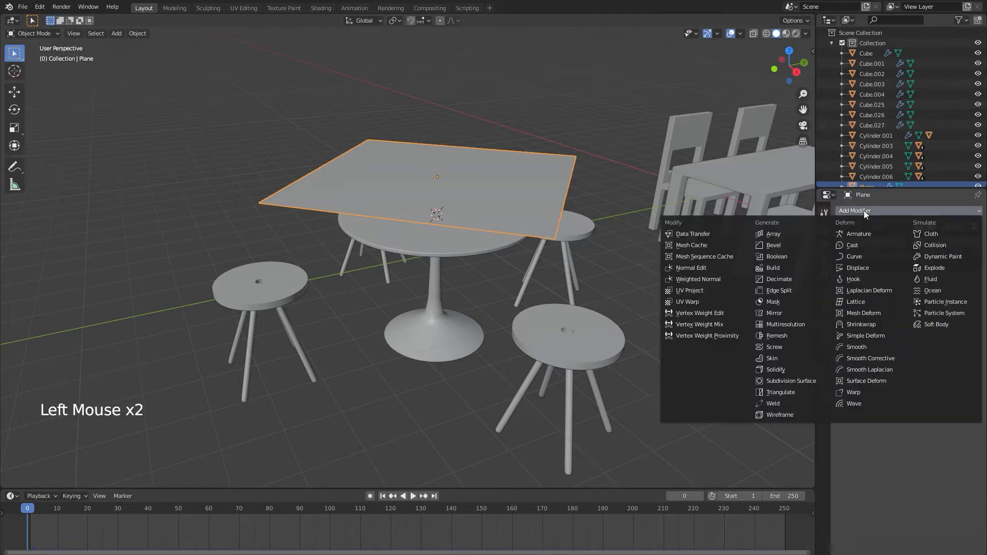
left_click(792, 370)
middle_click_drag(636, 371, 687, 364)
scroll(632, 321, "up", 4)
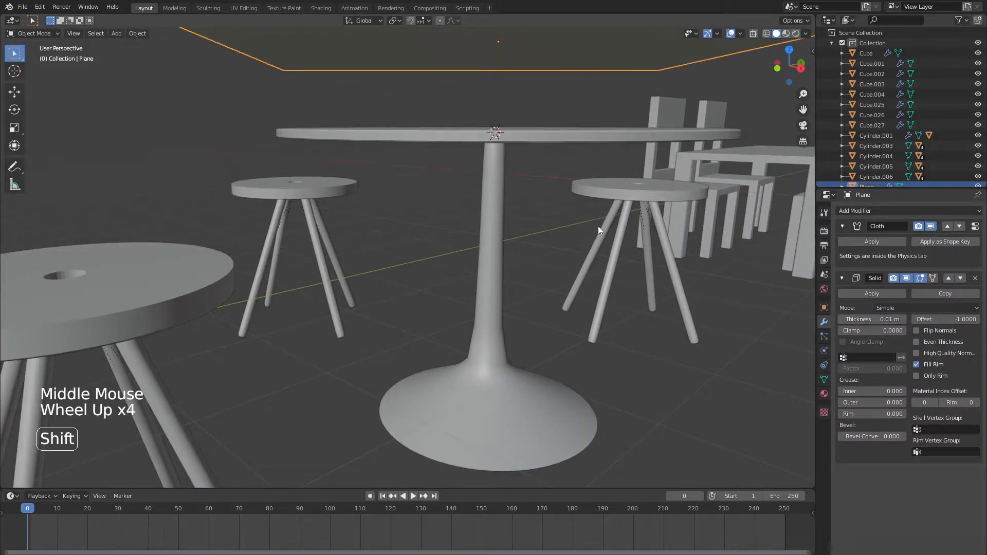
middle_click_drag(597, 226, 581, 306, "shift")
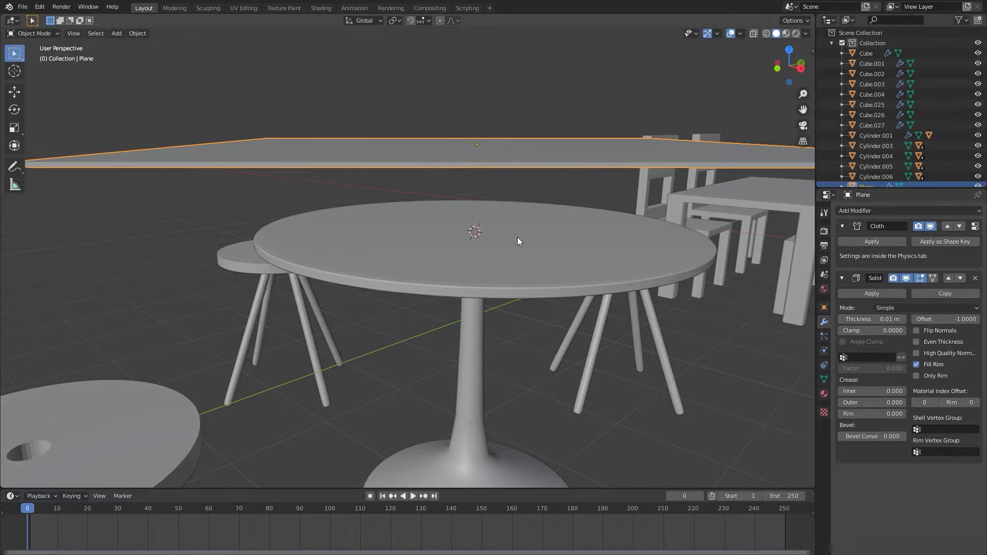
scroll(518, 238, "down", 2)
middle_click_drag(517, 238, 582, 278)
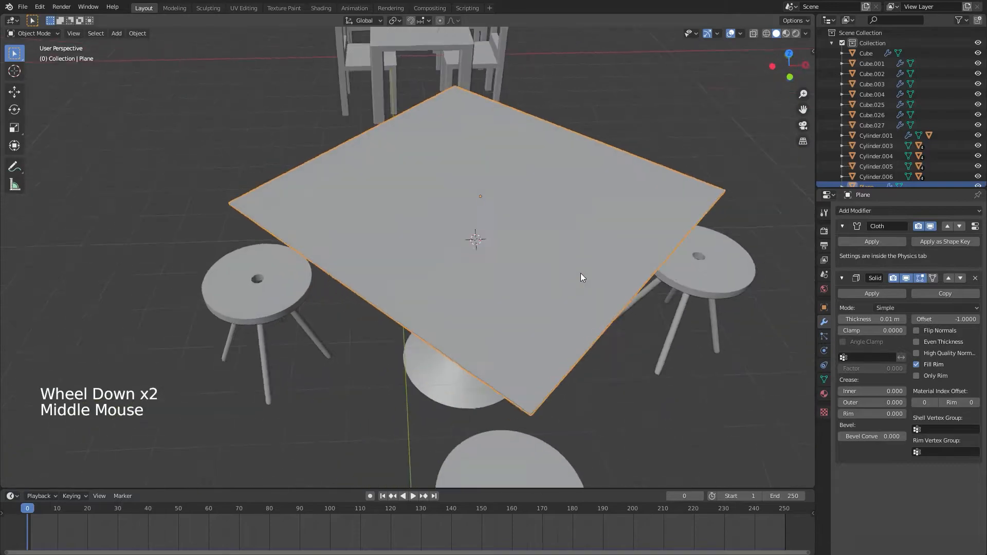
- Add a Subdivision Surface modifier to the cloth plane
left_click(866, 212)
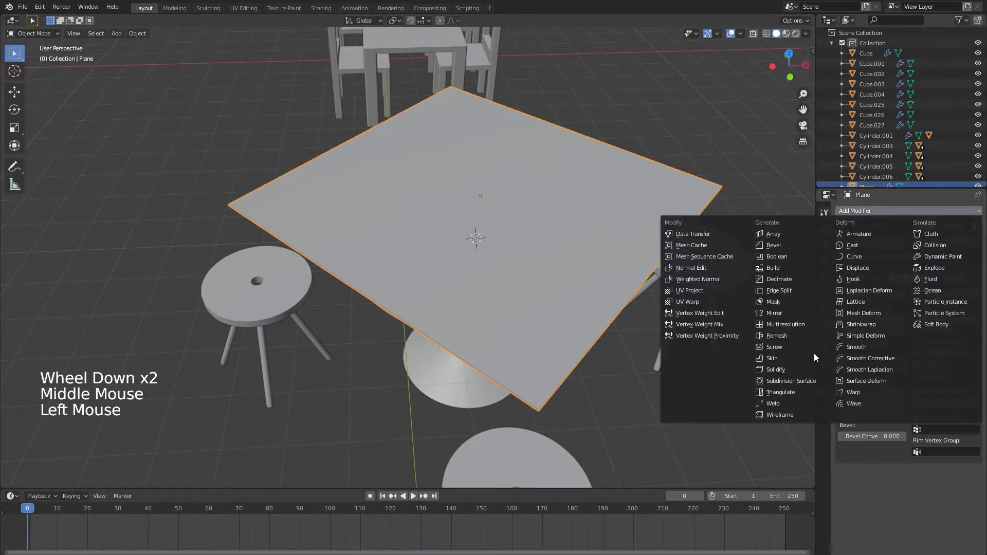
left_click(783, 381)
middle_click_drag(714, 402, 572, 270)
- Shade the cloth plane smooth and deselect it
right_click(572, 263)
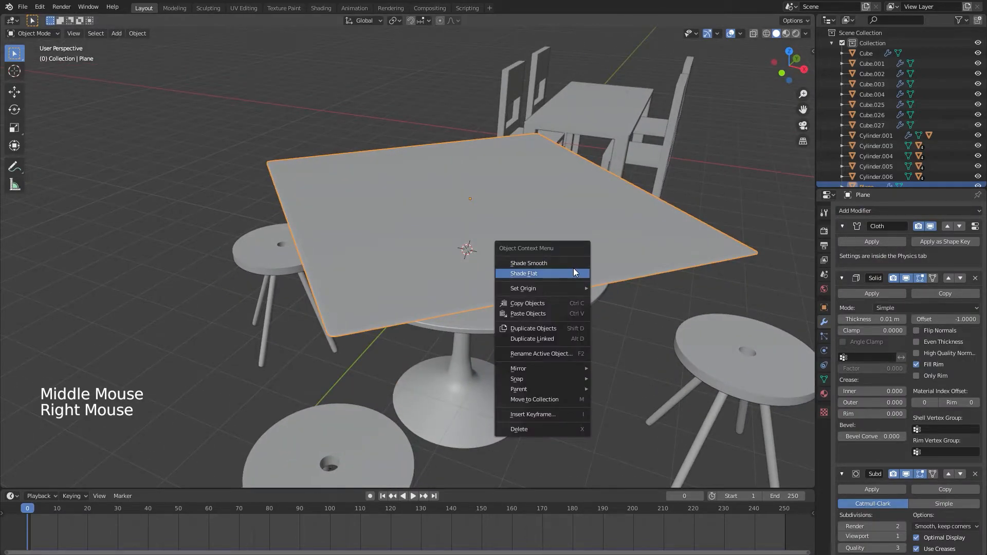
left_click(570, 263)
scroll(610, 340, "down", 5)
middle_click_drag(610, 340, 646, 348)
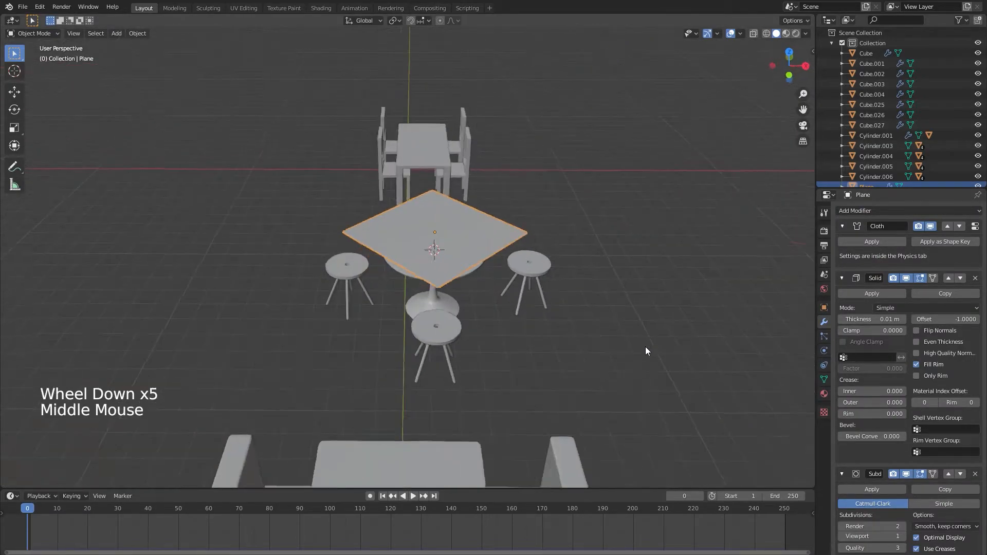
left_click(640, 334)
middle_click_drag(609, 296, 749, 365)
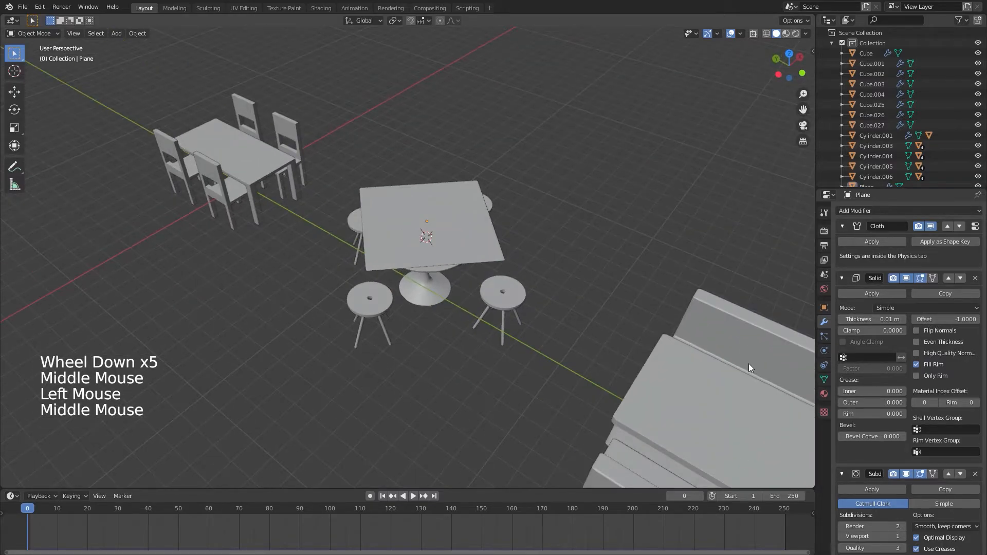
- Set the cloth cache's simulation end to frame 150 and bake the simulation
left_click(825, 353)
scroll(896, 395, "down", 3)
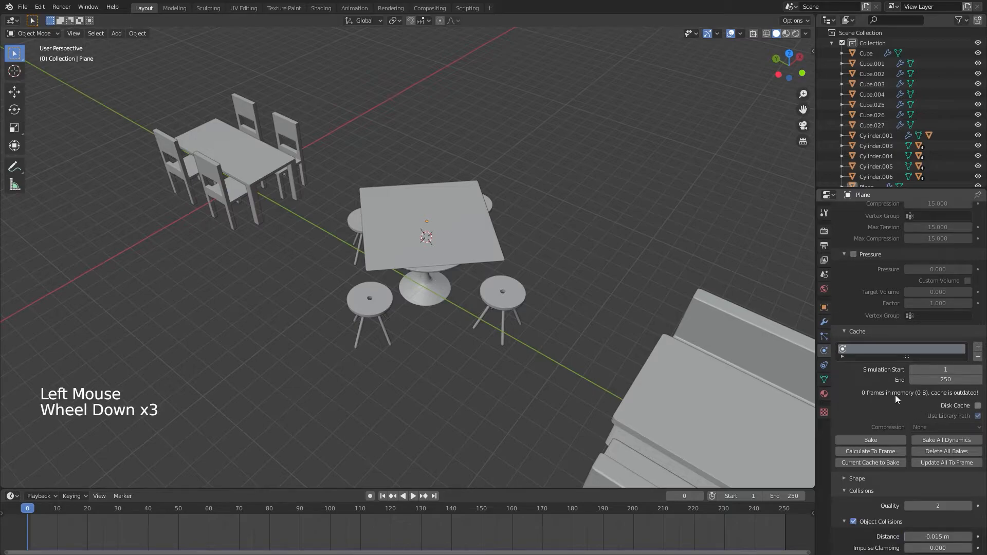
scroll(905, 373, "down", 2)
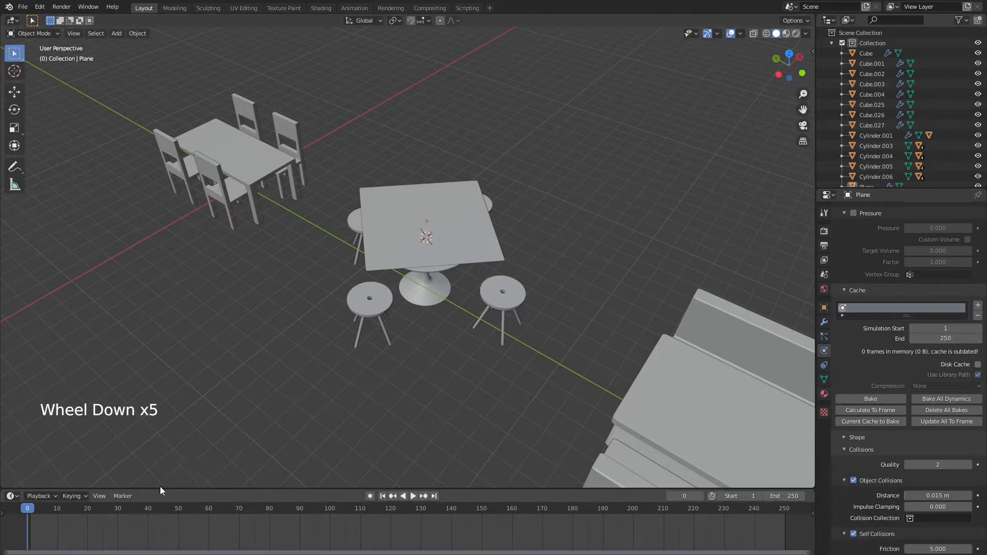
left_click(943, 339)
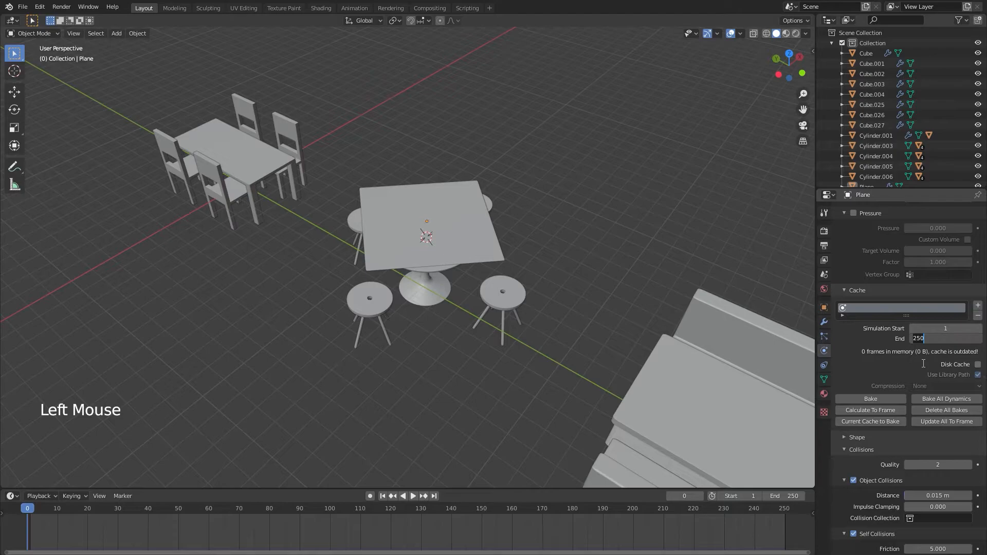
type("150")
key("Return")
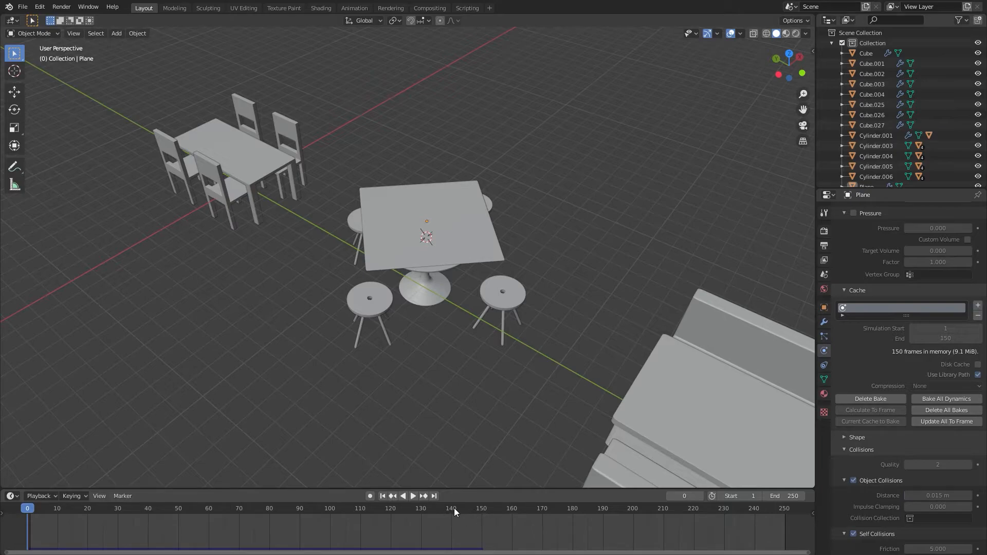
- Play the baked cloth simulation to about frame 104, viewing the falling tablecloth from several sides, and stop it
middle_click_drag(431, 402, 469, 411)
scroll(504, 365, "up", 4)
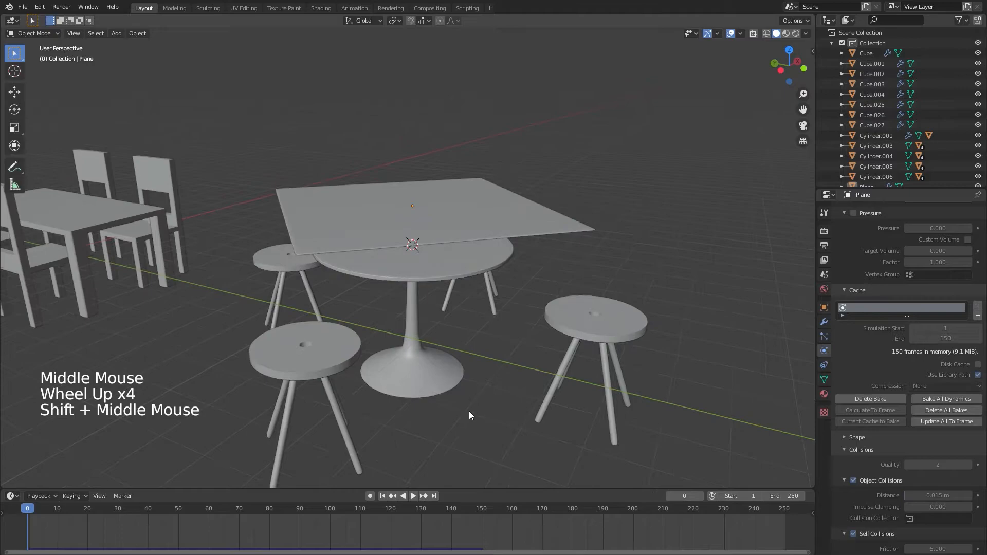
left_click(413, 496)
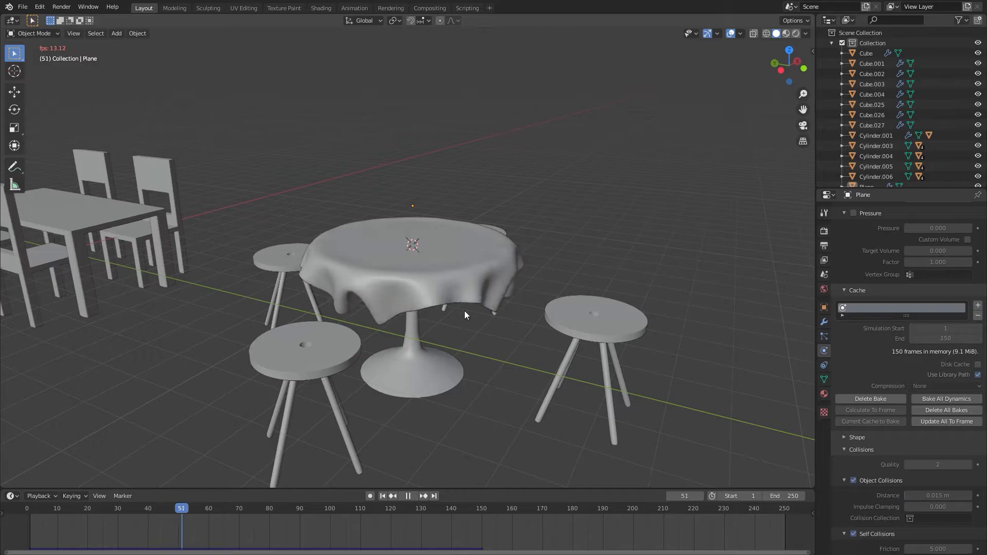
middle_click_drag(490, 344, 320, 327)
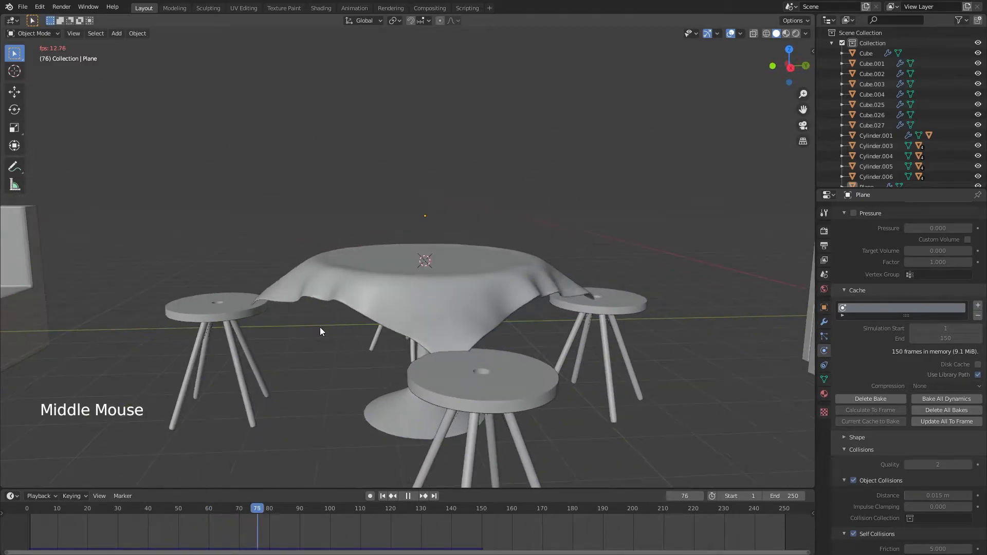
middle_click_drag(396, 403, 293, 423)
key("space")
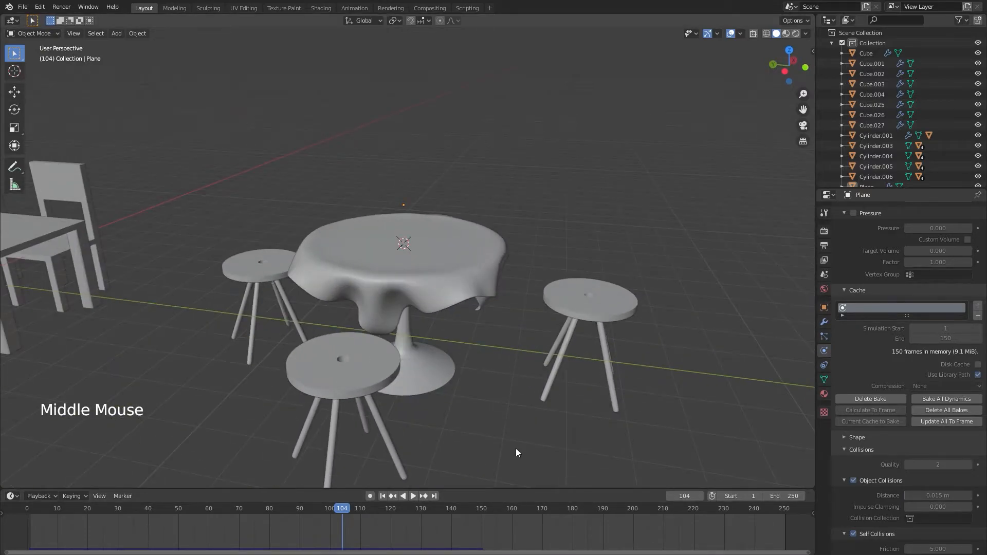
- Move the current frame to 107 and inspect the tablecloth folds around the round table
scroll(517, 452, "up", 3)
middle_click_drag(514, 451, 386, 513)
mouse_move(342, 511)
left_mouse_down()
mouse_move(406, 513)
mouse_move(175, 507)
mouse_move(352, 514)
left_mouse_up()
scroll(538, 401, "down", 2)
middle_click_drag(538, 401, 414, 304)
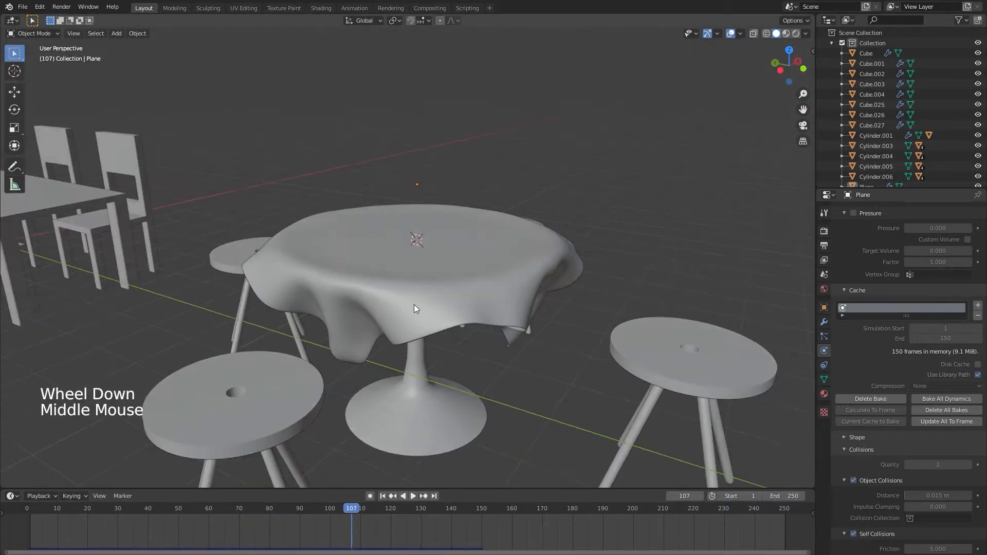
middle_click_drag(402, 349, 452, 375)
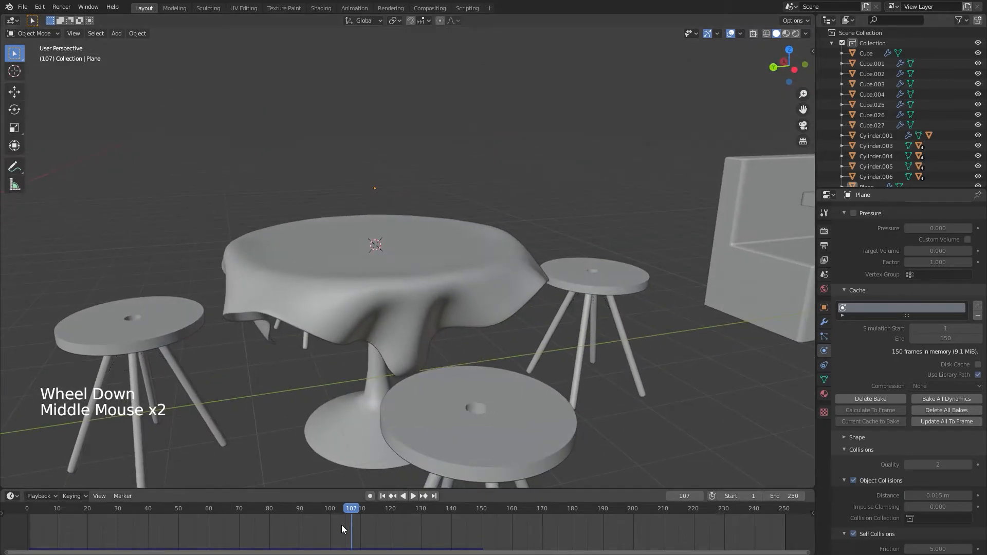
- Play the remaining simulation past frame 150, pausing to view the cloth from a low angle, and stop it
key("space")
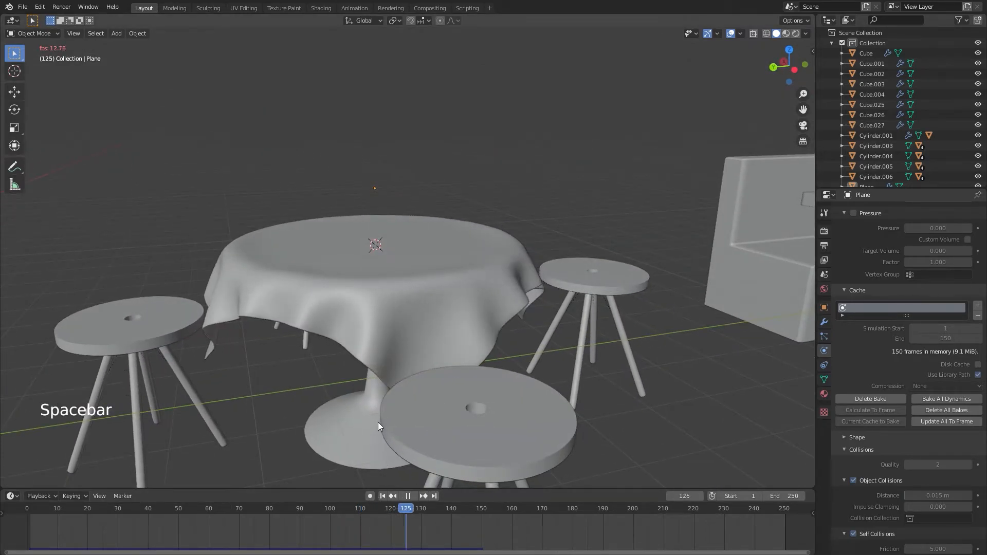
key("space")
middle_click_drag(353, 396, 528, 448)
key("space")
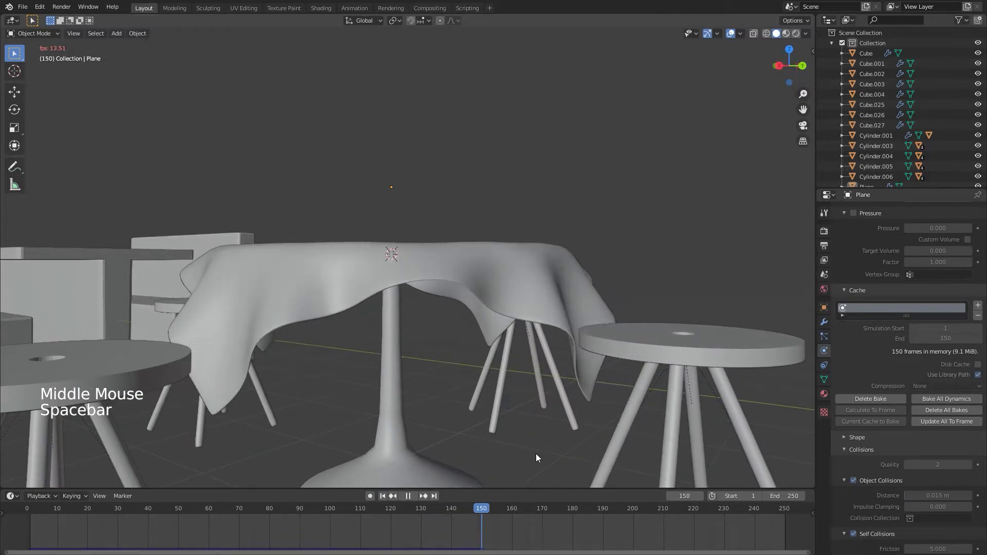
key("space")
- Rewind near the start, replay the simulation to about frame 92, stop it and inspect the hanging cloth corners
left_click_drag(503, 511, 36, 490)
key("space")
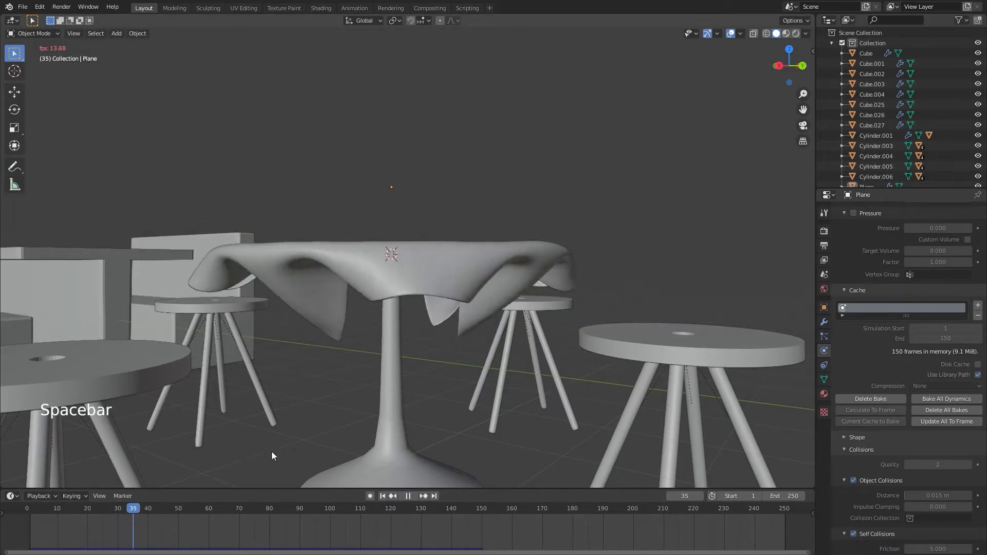
middle_click_drag(490, 437, 384, 443)
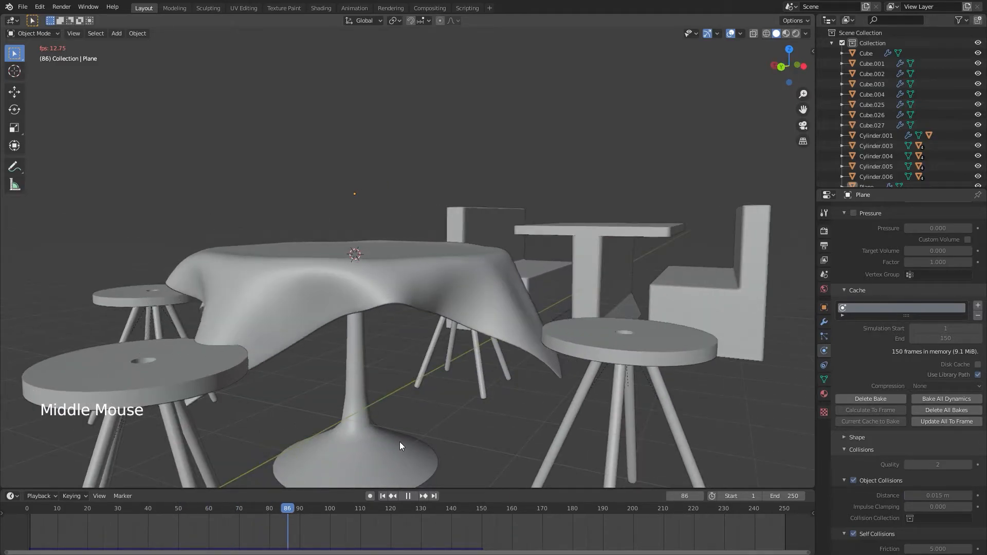
key("space")
middle_click_drag(515, 430, 342, 442)
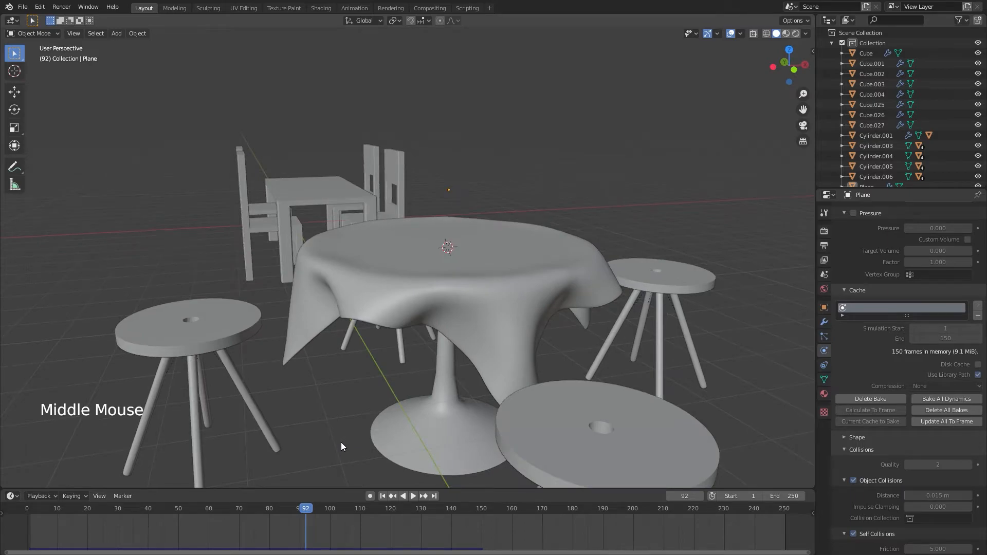
middle_click_drag(497, 441, 680, 431)
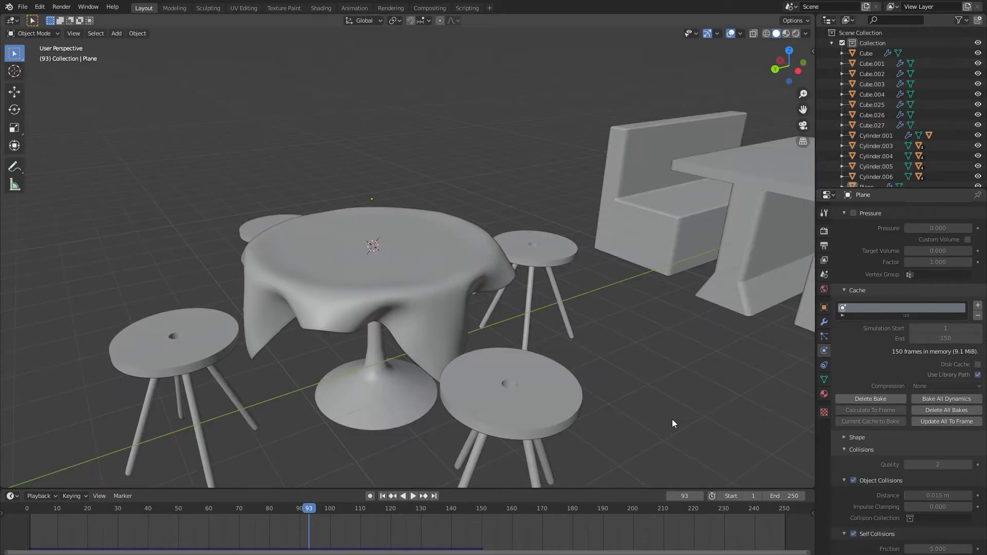
middle_click_drag(672, 418, 481, 403)
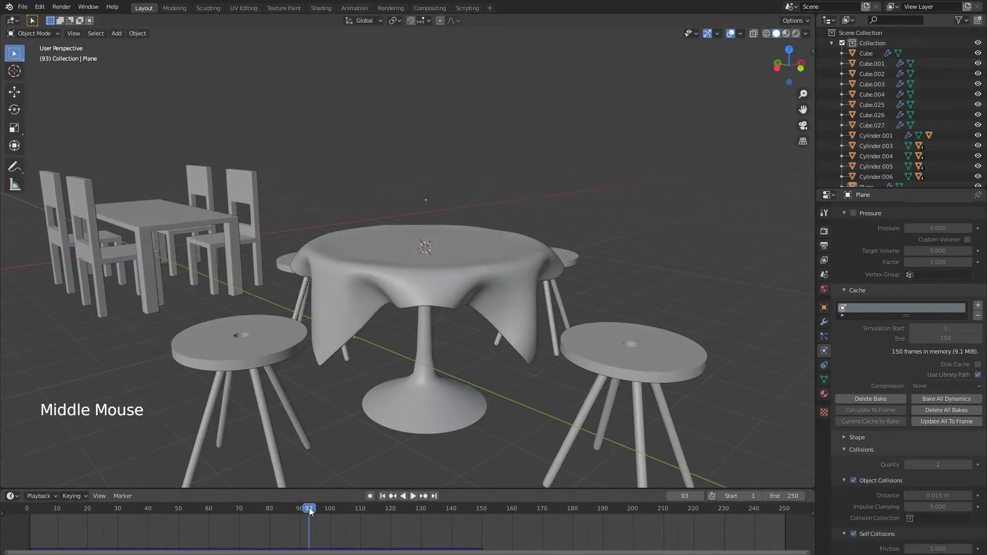
- Set the current frame to 92 and examine the draped tablecloth among the stools from several angles
left_click_drag(310, 508, 306, 507)
middle_click_drag(403, 430, 637, 437)
scroll(612, 428, "down", 3)
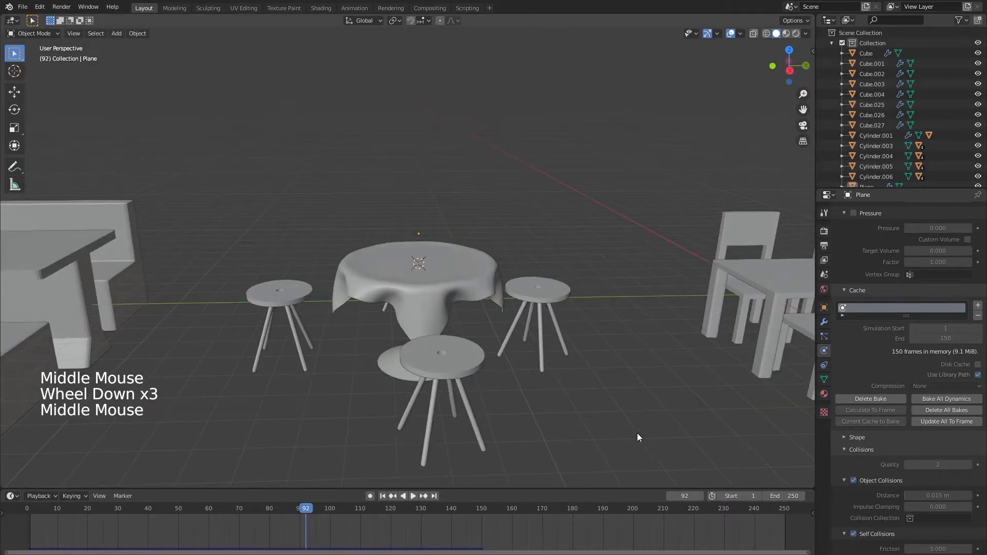
middle_click_drag(573, 402, 538, 347)
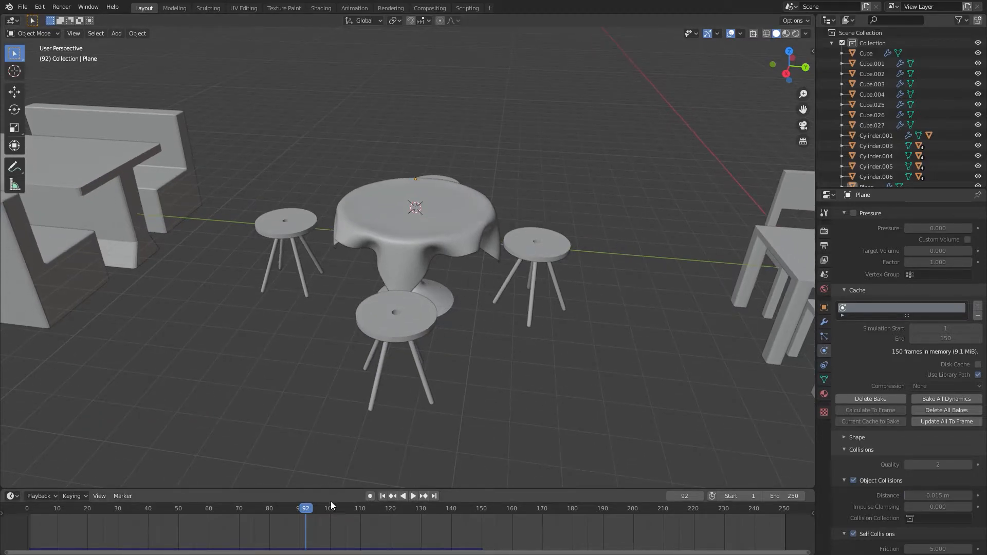
middle_click_drag(471, 361, 444, 332)
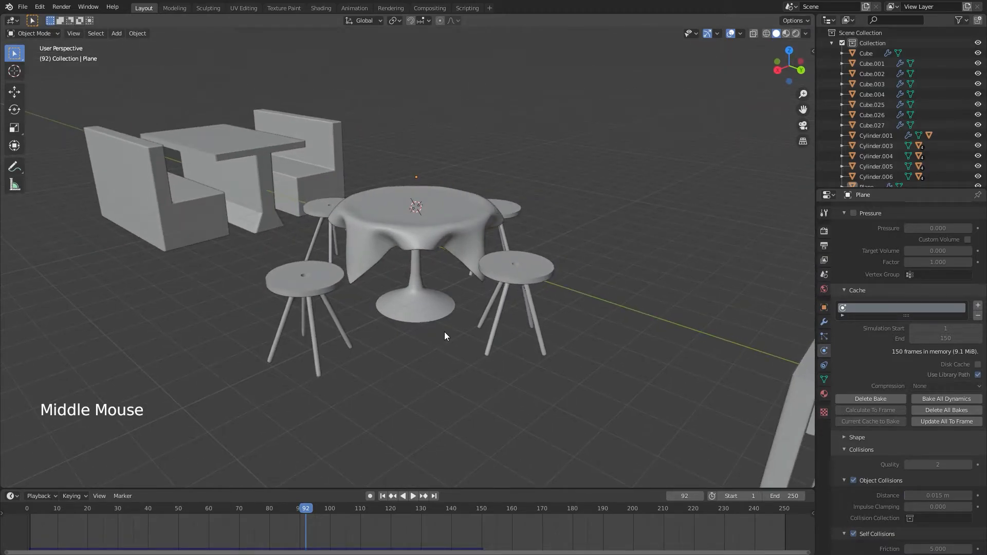
scroll(445, 331, "up", 2)
middle_click_drag(489, 181, 522, 233, "shift")
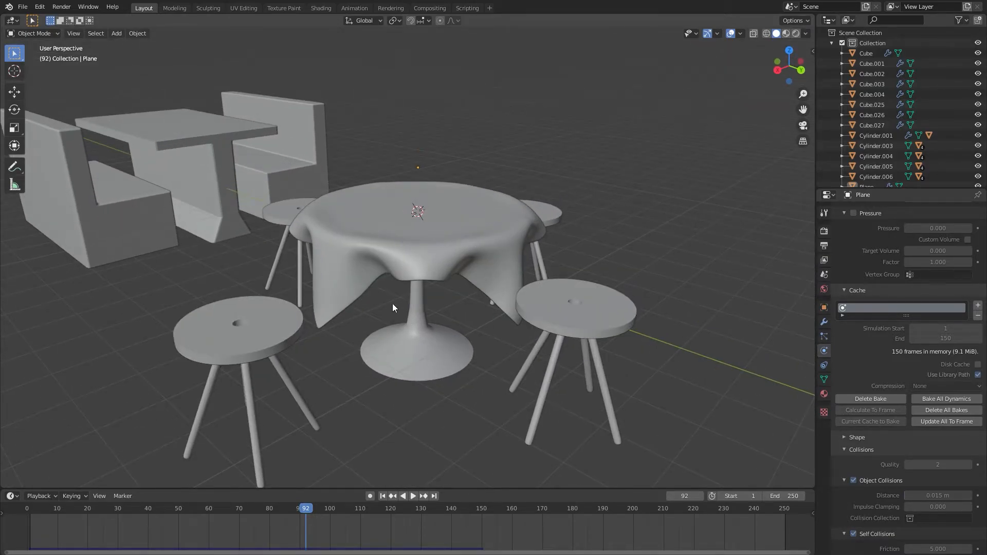
scroll(402, 302, "down", 2)
middle_click_drag(402, 302, 448, 309)
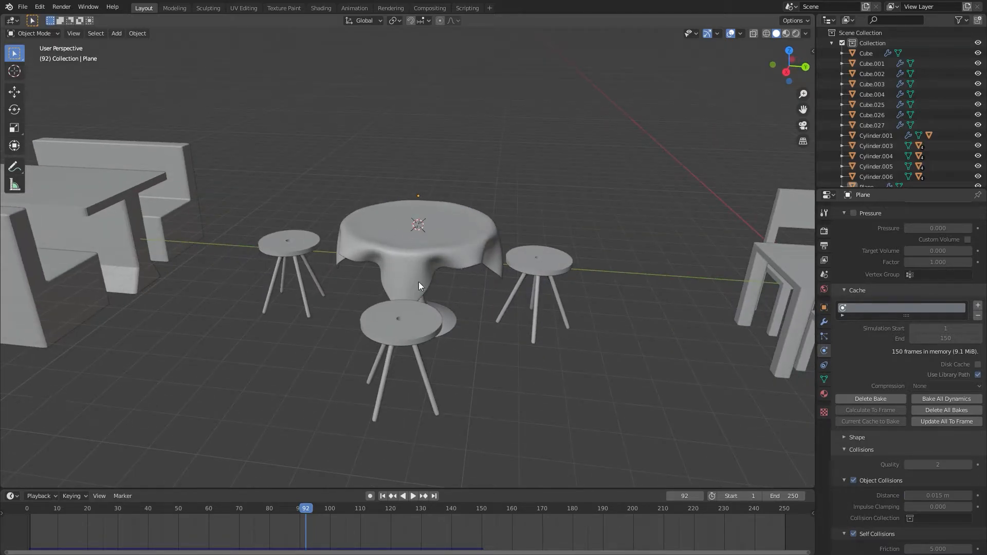
middle_click_drag(499, 316, 477, 310)
scroll(390, 303, "down", 1)
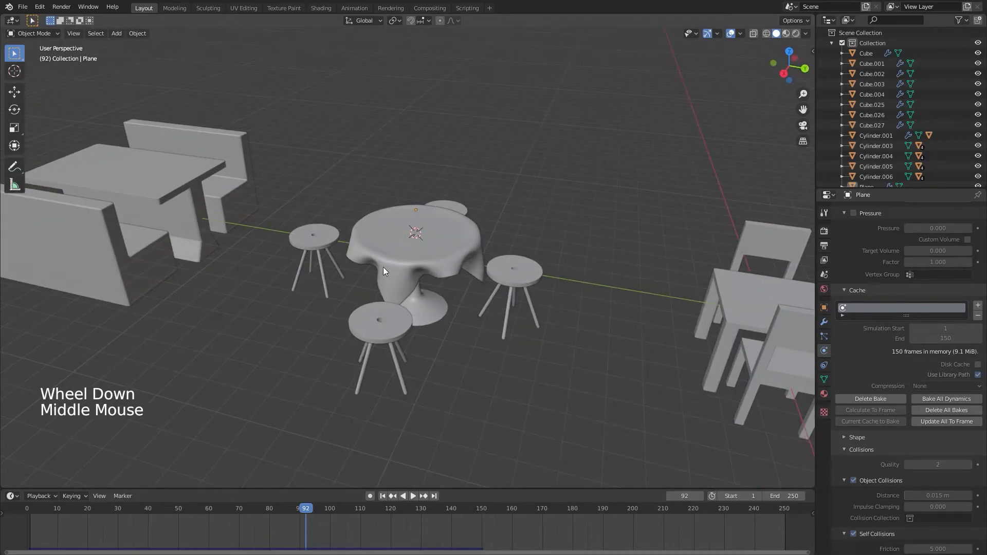
- Select the draped tablecloth on the round table
scroll(427, 288, "up", 3)
middle_click_drag(427, 288, 455, 271)
left_click(469, 245)
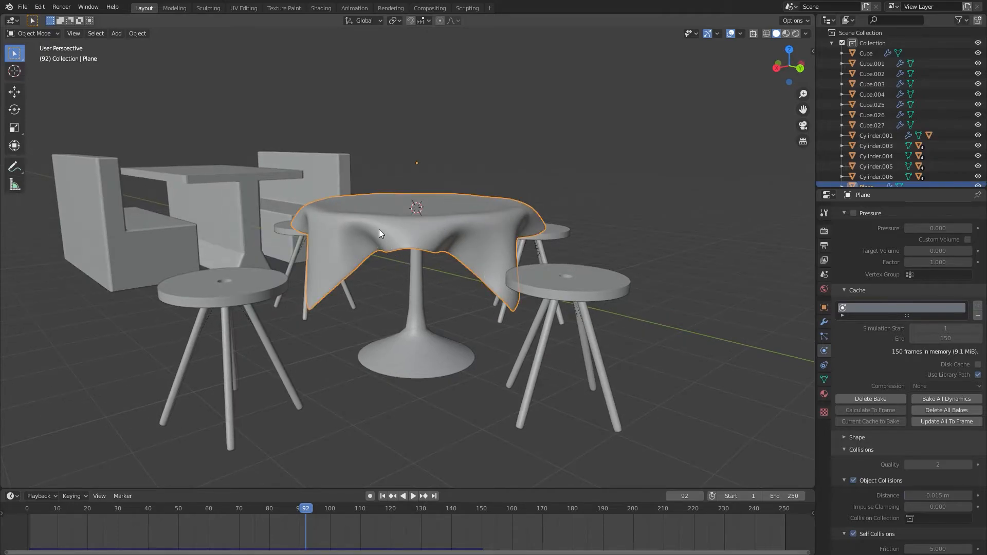
- Apply the Cloth modifier on the round table's tablecloth to freeze its draped shape at frame 92
scroll(374, 236, "down", 3)
middle_click_drag(374, 236, 419, 310)
scroll(419, 310, "up", 1)
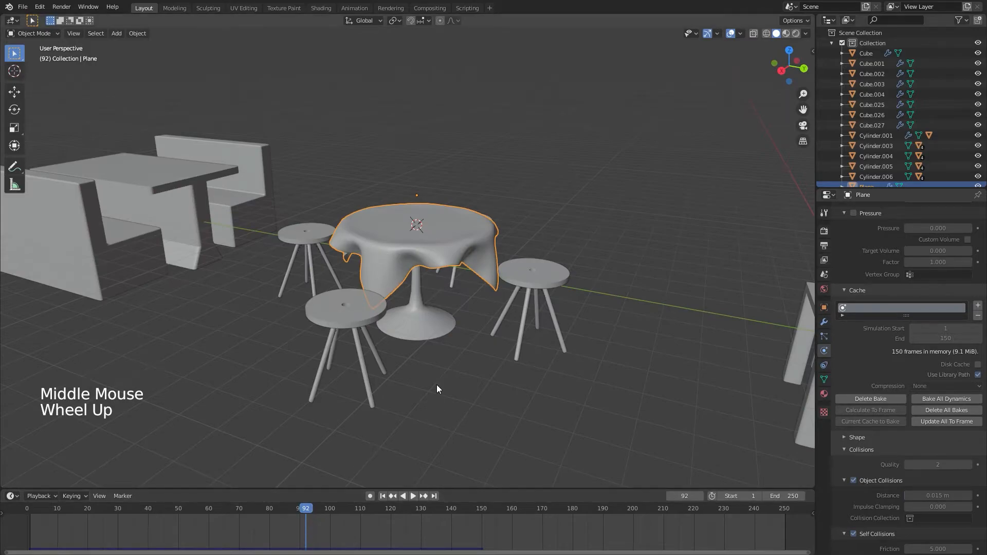
middle_click_drag(470, 352, 539, 352)
scroll(442, 348, "up", 4)
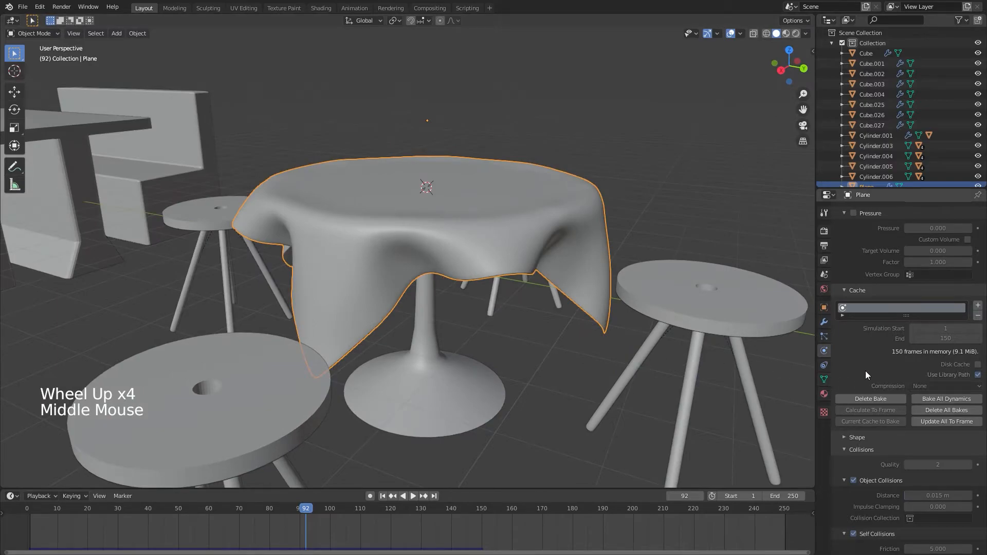
left_click(824, 323)
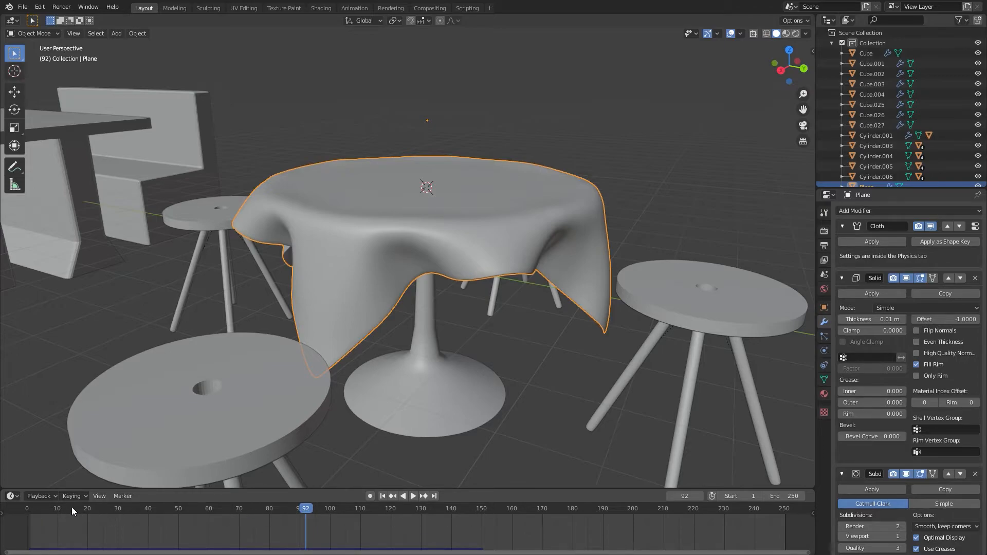
left_click(873, 243)
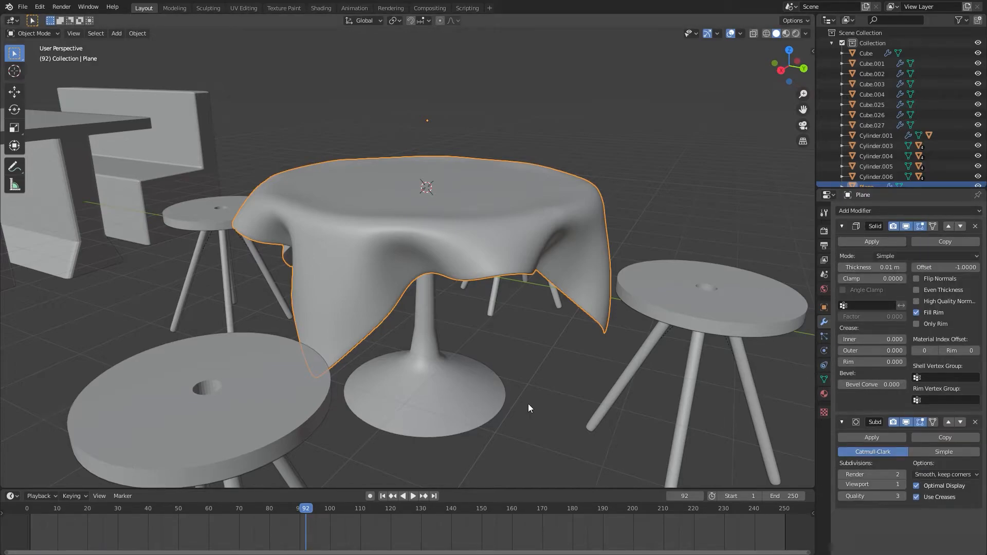
- Examine the round table's tablecloth up close and survey the whole furniture layout from several angles
scroll(528, 408, "down", 3)
middle_click_drag(528, 408, 576, 415)
middle_click_drag(518, 287, 384, 345)
scroll(465, 318, "up", 4)
scroll(466, 319, "down", 5)
middle_click_drag(510, 281, 43, 325, "shift")
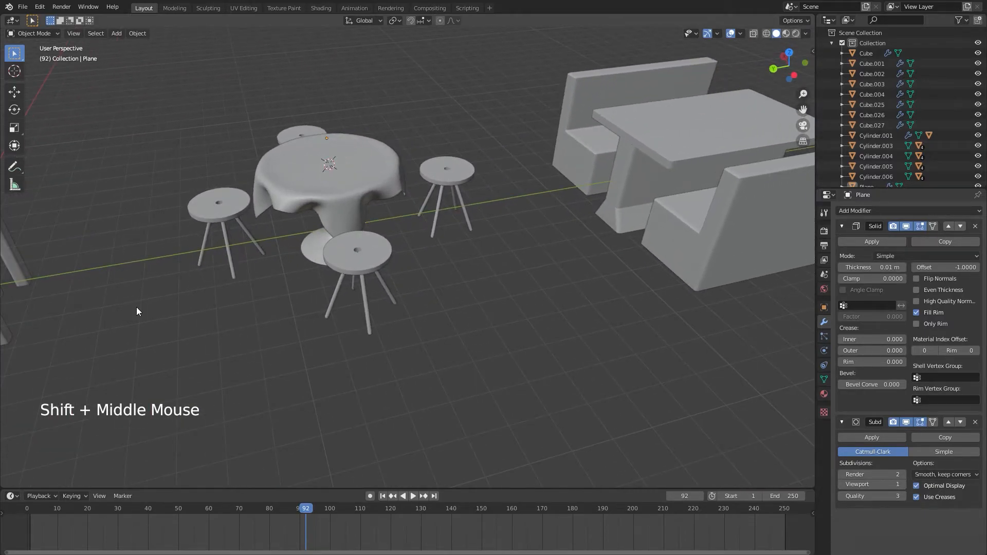
middle_click_drag(171, 293, 409, 282, "shift")
scroll(395, 297, "down", 5)
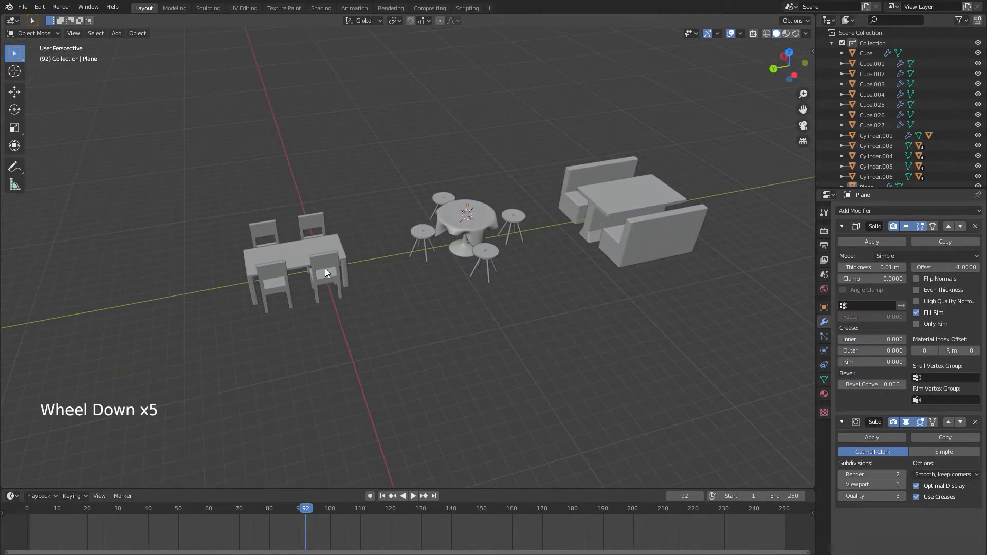
- Hide the four chairs around the rectangular dining table
middle_click_drag(342, 297, 442, 274)
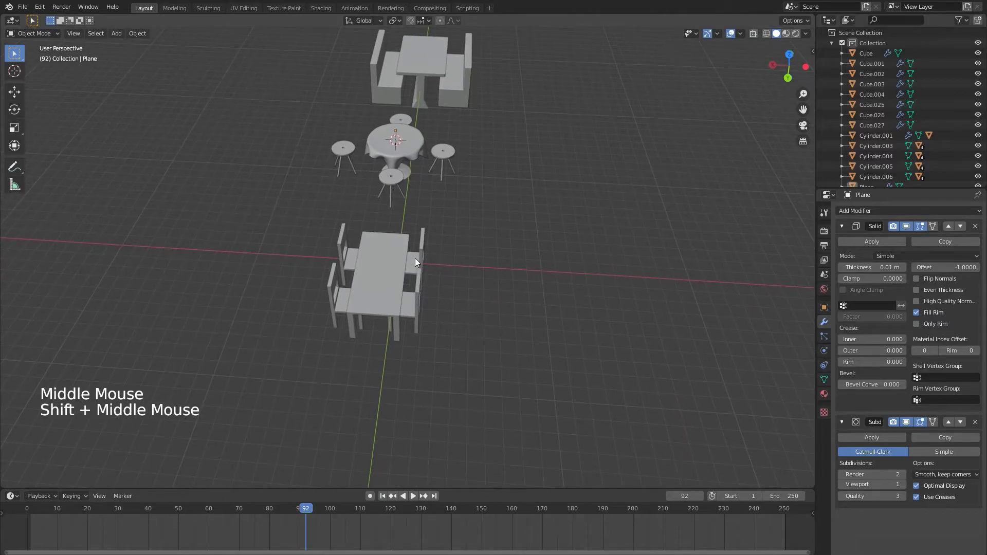
left_click(423, 270)
key("h")
left_click(414, 299)
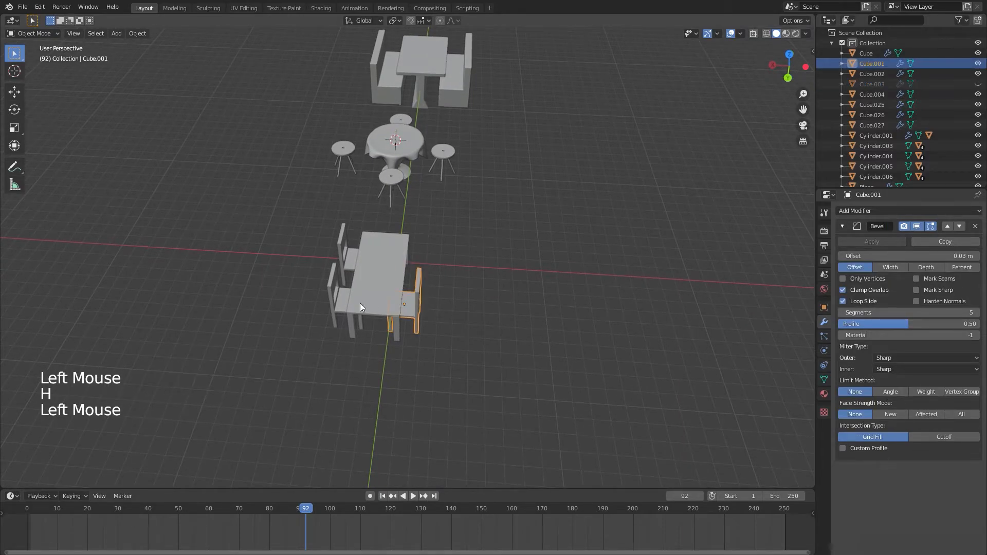
key("h")
left_click(330, 302)
key("h")
left_click(339, 259)
key("h")
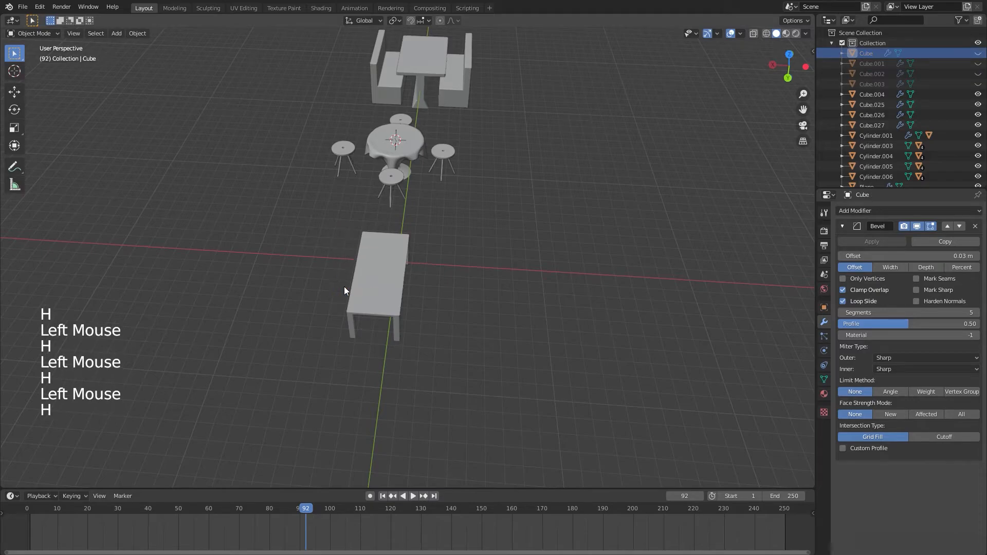
- Snap the 3D cursor to the rectangular dining table
left_click(387, 292)
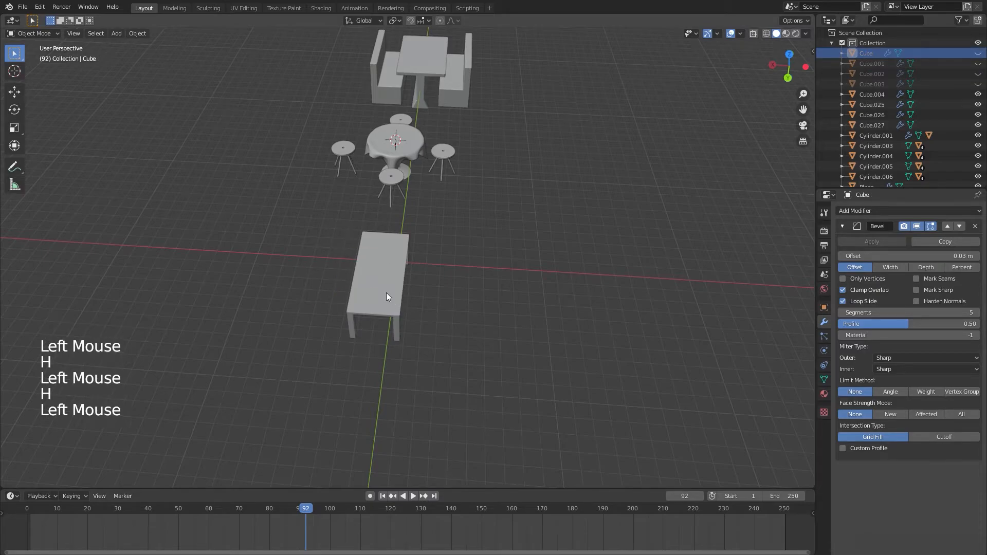
key("shift+s")
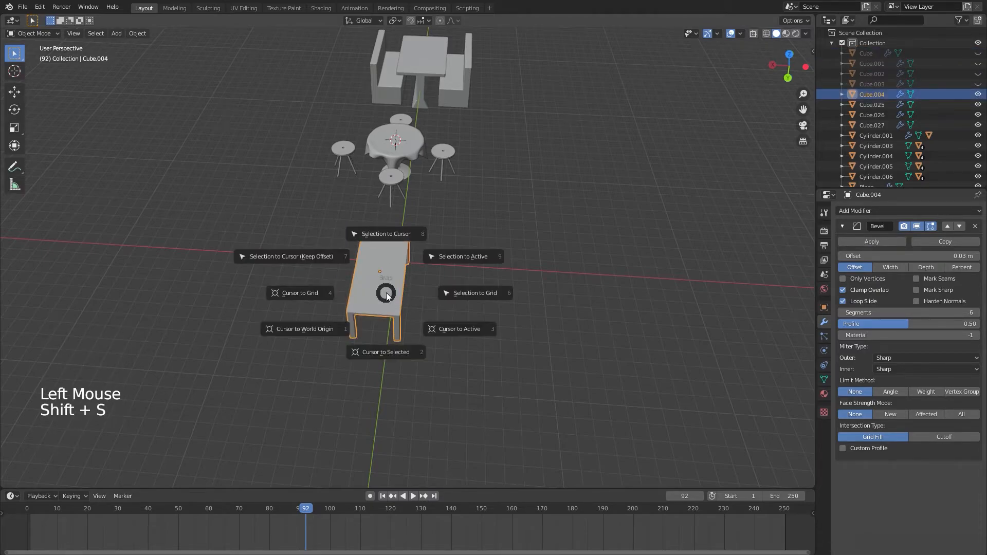
left_click(381, 354)
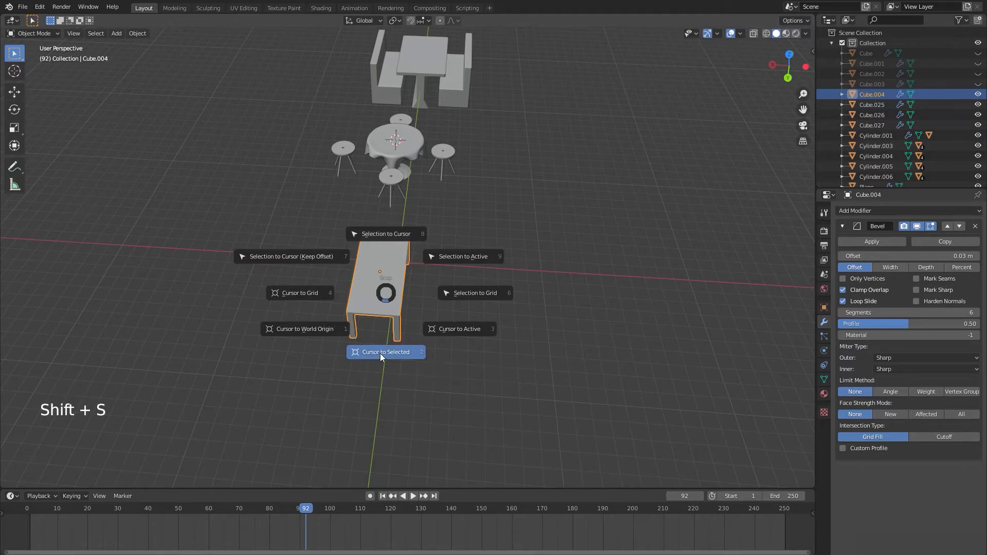
- Add a mesh plane at the rectangular table's centre and scale it uniformly by about 2.35
key("KP_7")
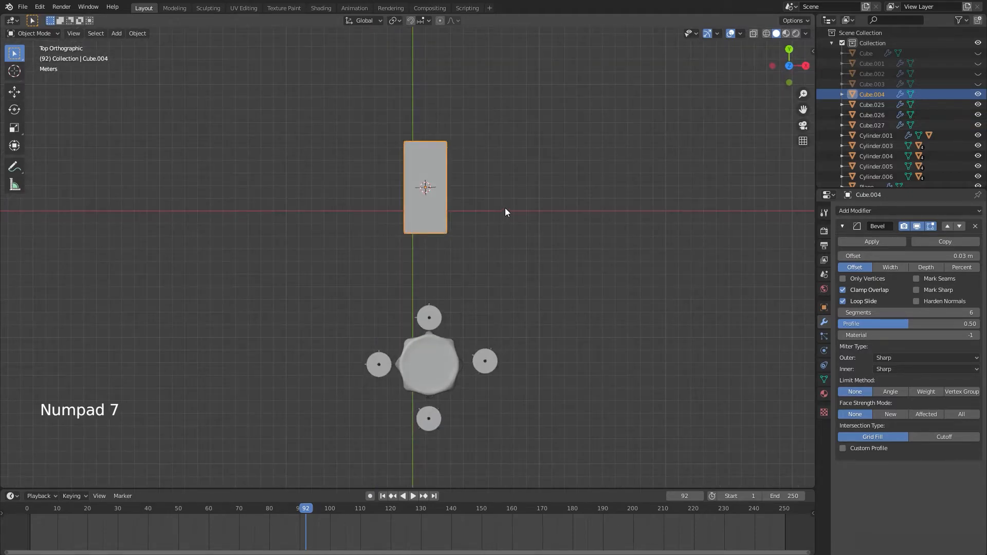
middle_click_drag(505, 209, 487, 236, "shift")
scroll(493, 228, "up", 5)
middle_click_drag(390, 185, 381, 264, "shift")
key("shift+a")
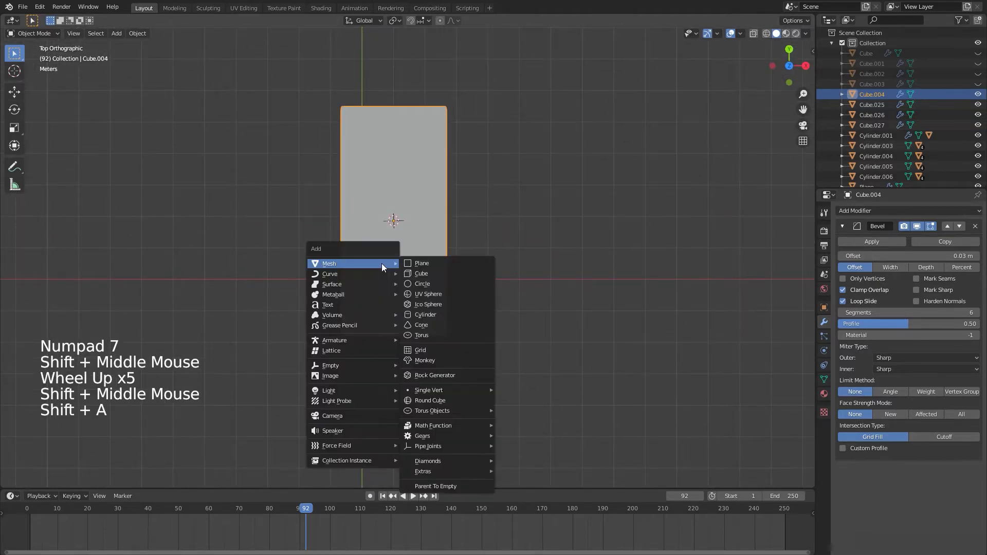
left_click(434, 262)
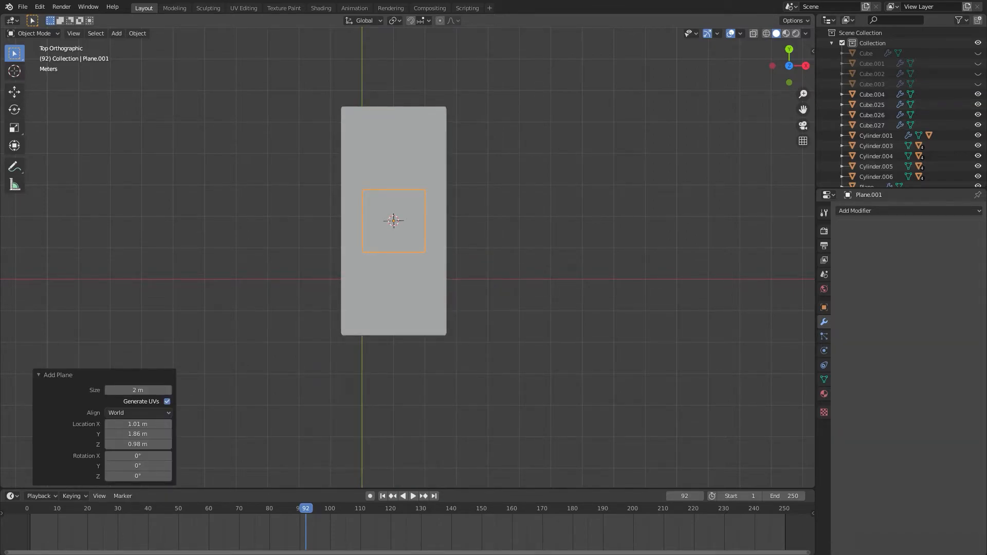
key("s")
left_click(546, 317)
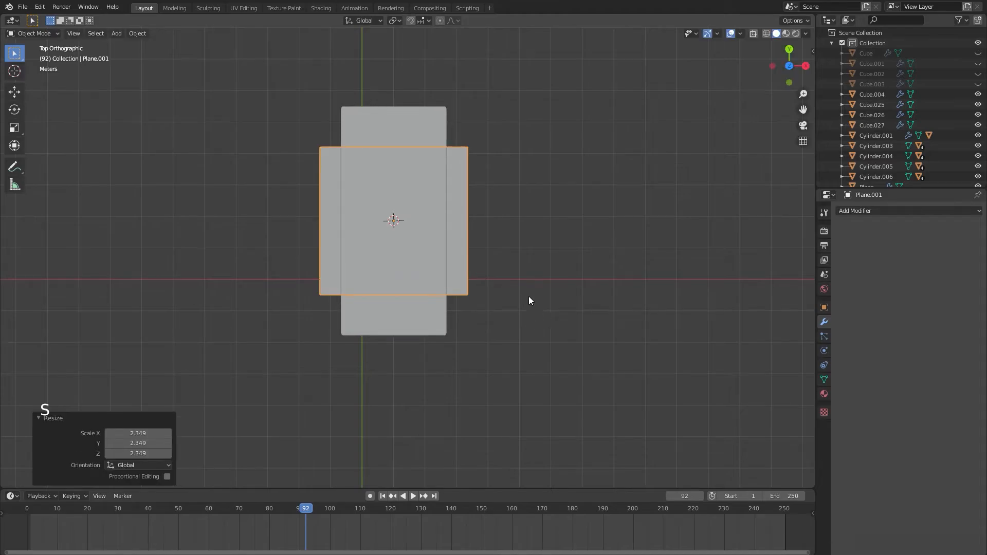
- Switch the viewport to wireframe shading and raise the plane about 1.53 m along Z above the rectangular table
key("z")
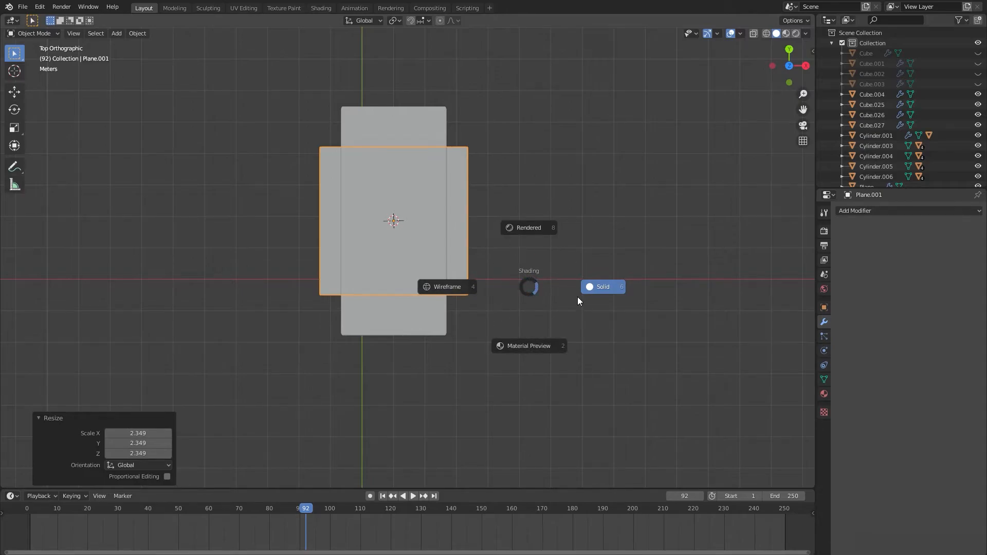
left_click(462, 291)
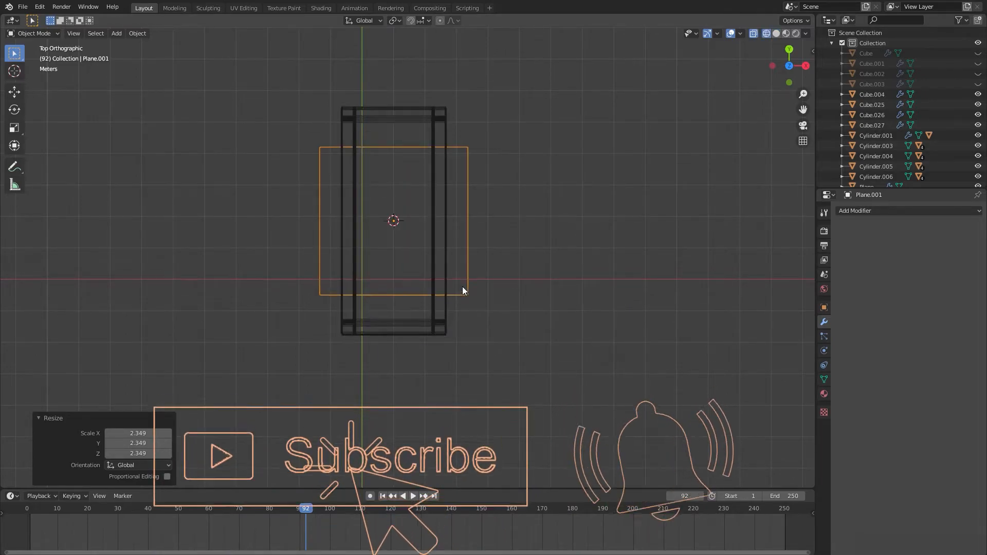
middle_click_drag(522, 237, 434, 214)
key("g")
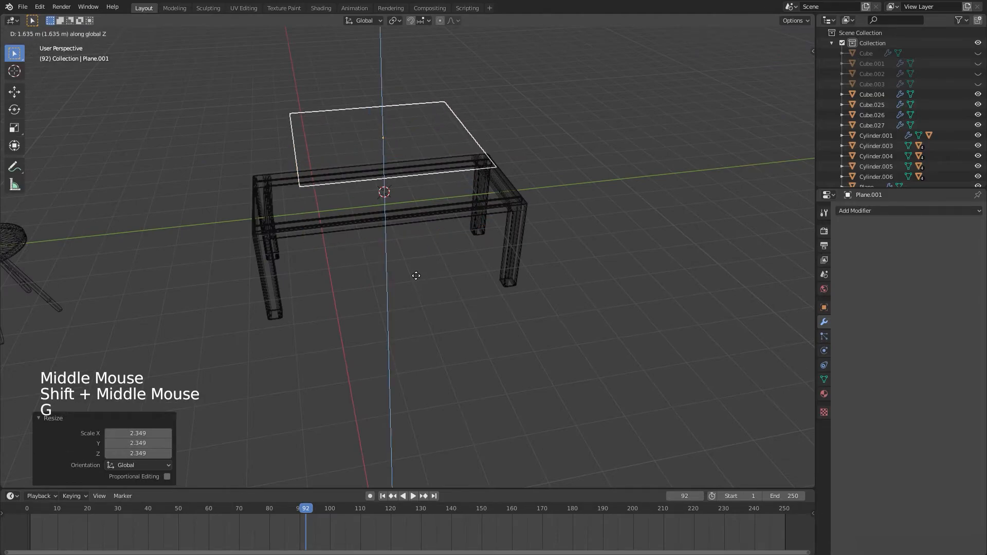
left_click(416, 276)
scroll(461, 296, "down", 4)
middle_click_drag(461, 296, 323, 179)
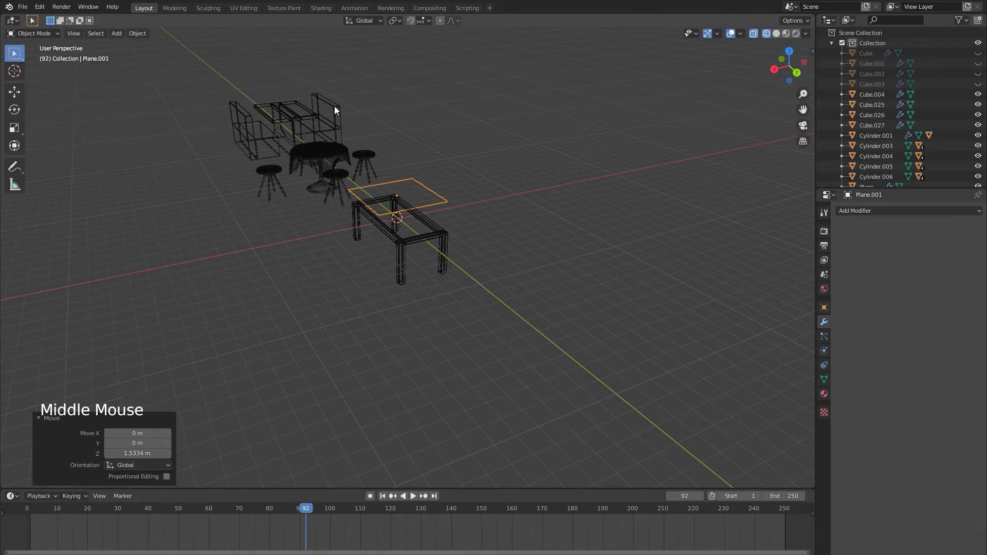
middle_click_drag(379, 206, 452, 253)
key("KP_7")
scroll(497, 290, "up", 6)
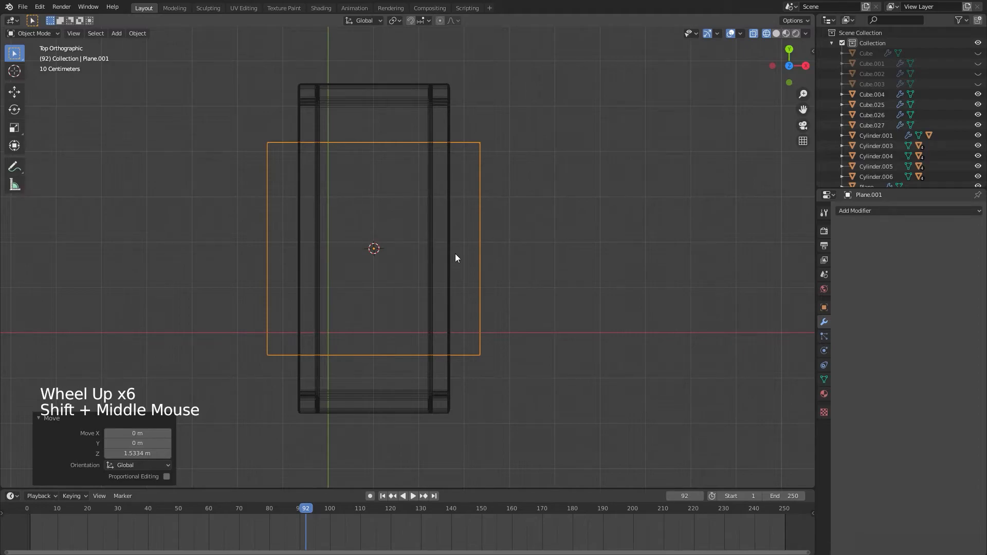
key("g")
key("y")
right_click(485, 255)
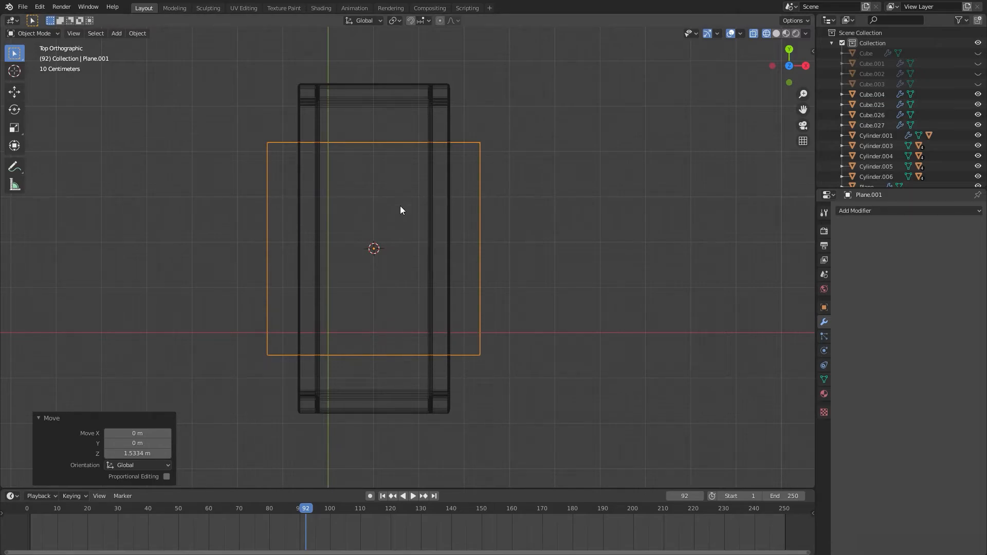
- Scale the plane by 2 along Y so it overhangs both ends of the rectangular table
type("sy")
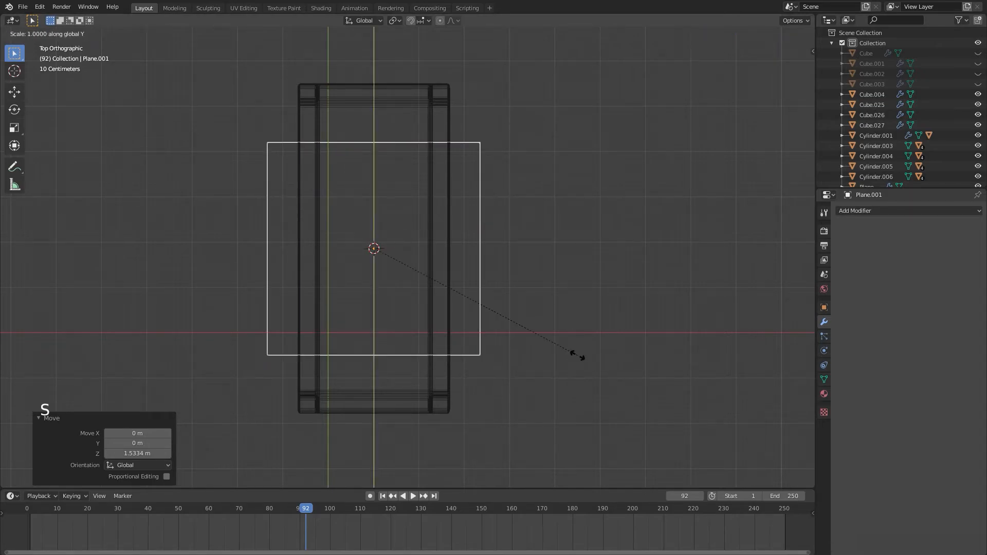
type("2")
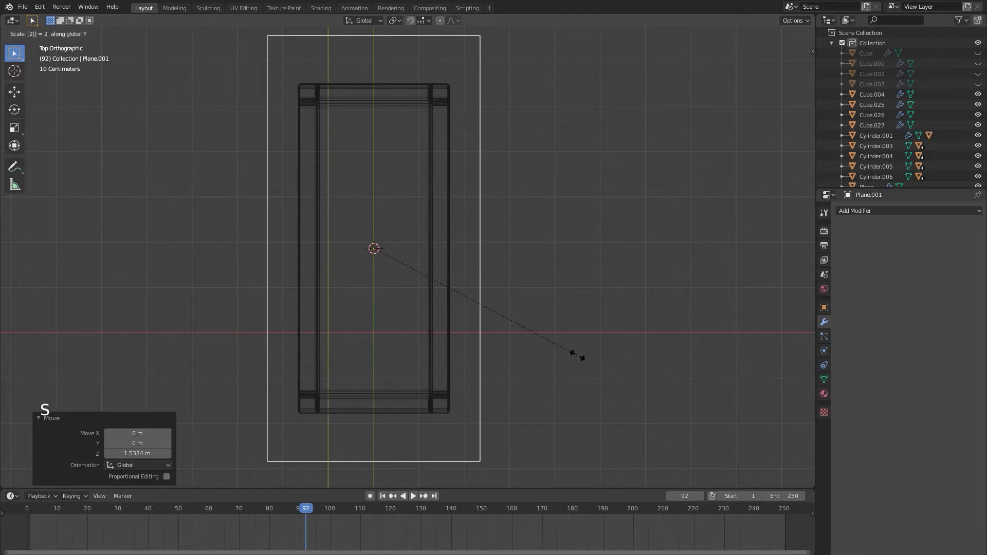
key("Return")
scroll(581, 359, "down", 3)
middle_click_drag(581, 359, 469, 347)
scroll(448, 323, "up", 1)
scroll(447, 324, "down", 3)
key("KP_7")
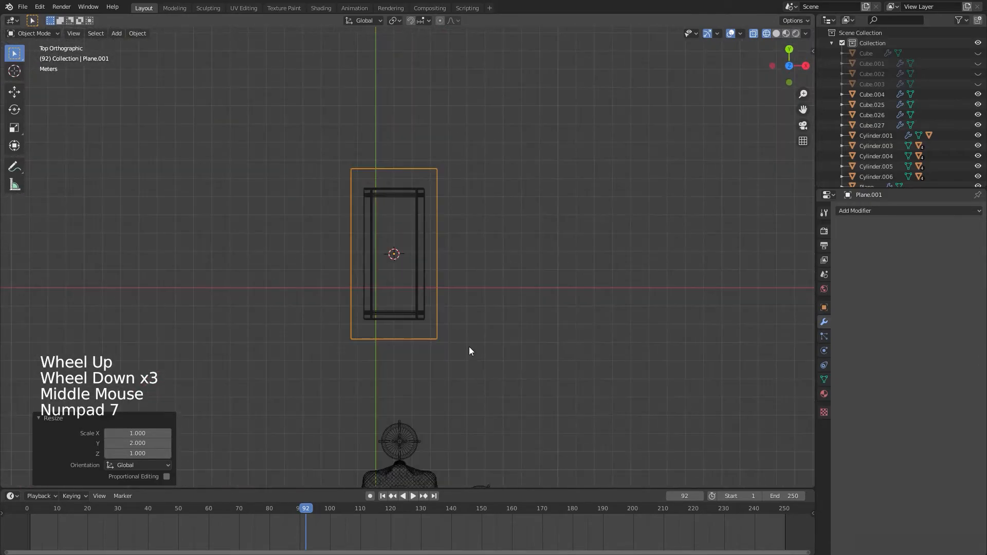
scroll(483, 327, "up", 4)
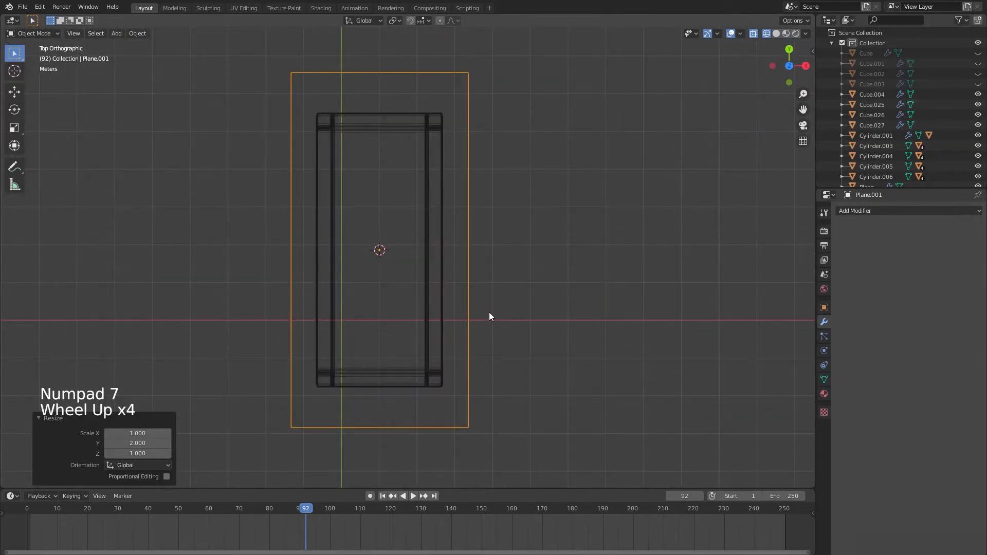
- Return the viewport to solid shading and put the plane into Edit Mode in top view
middle_click_drag(623, 381, 509, 327)
key("z")
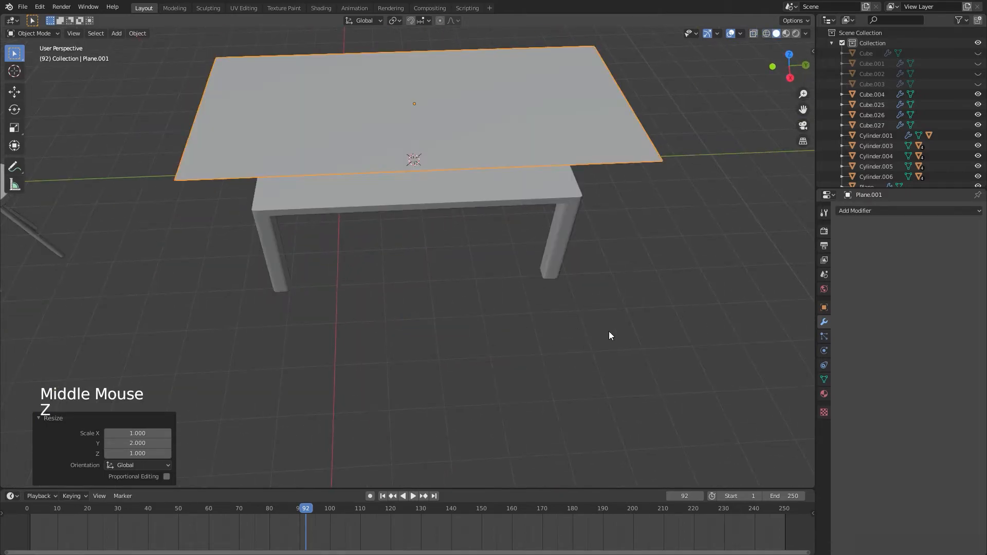
middle_click(554, 297)
mouse_move(554, 297)
middle_mouse_down()
mouse_move(628, 289)
mouse_move(547, 297)
middle_mouse_up()
key("KP_7")
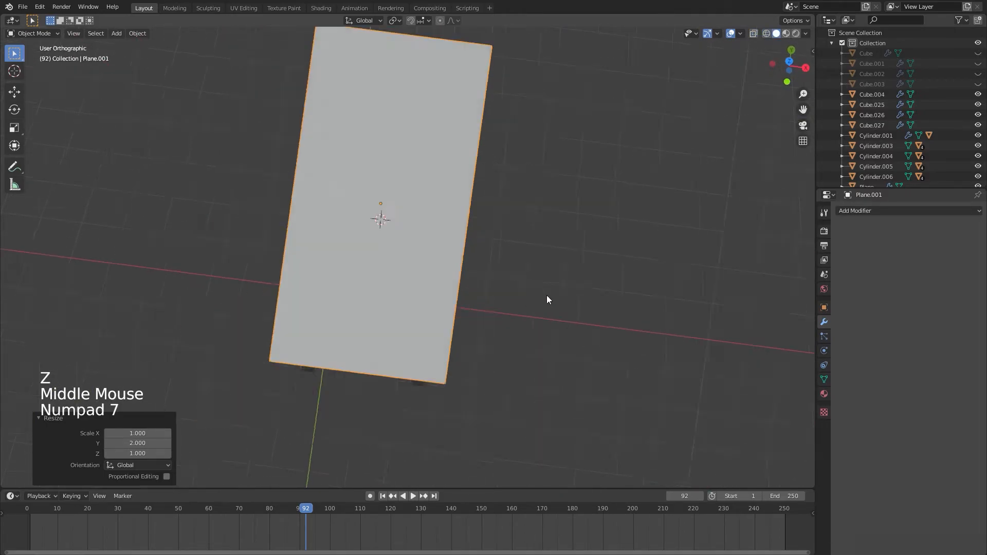
key("Tab")
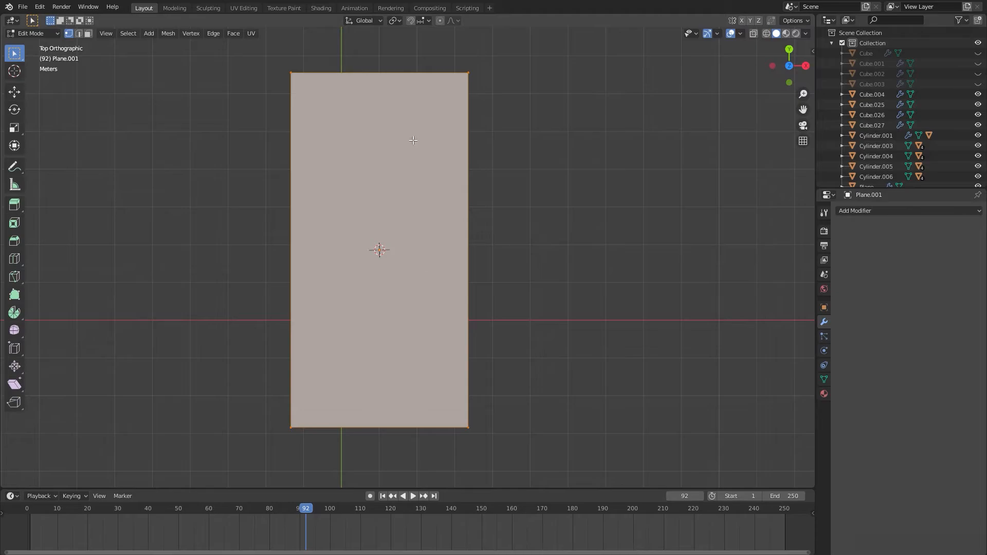
right_click(412, 170)
left_click(412, 170)
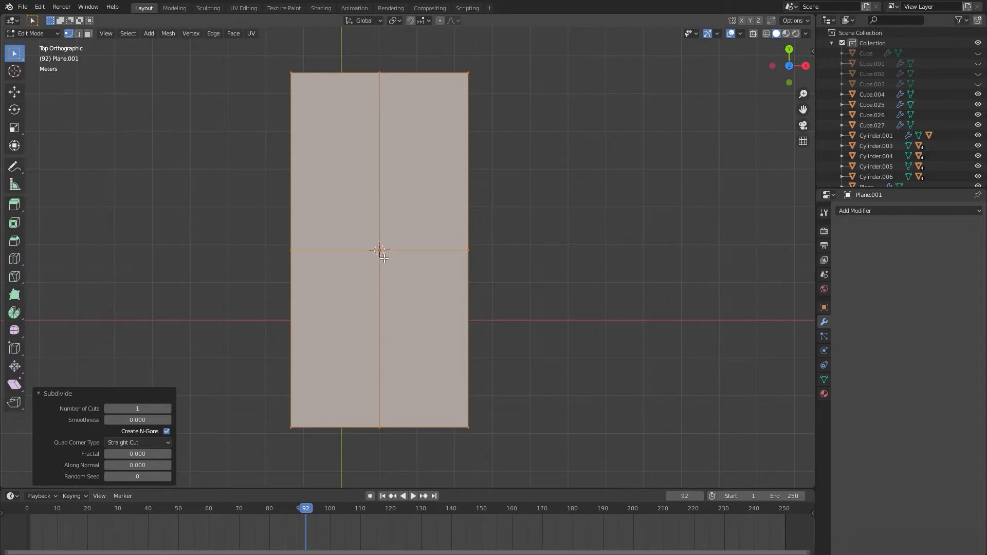
key("ctrl+z")
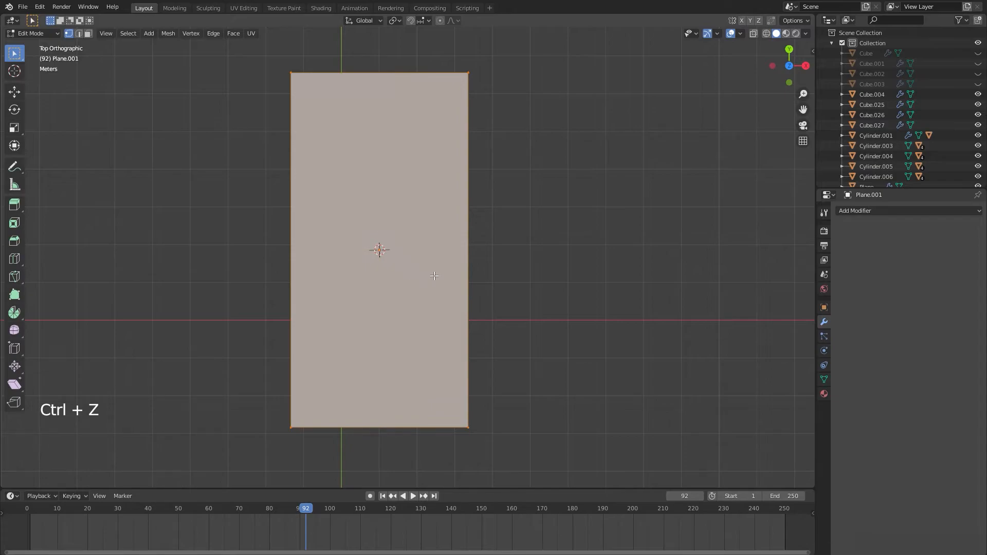
- Add one centred loop cut across the plane's width and subdivide the entire mesh with one cut
key("ctrl+r")
left_click(467, 251)
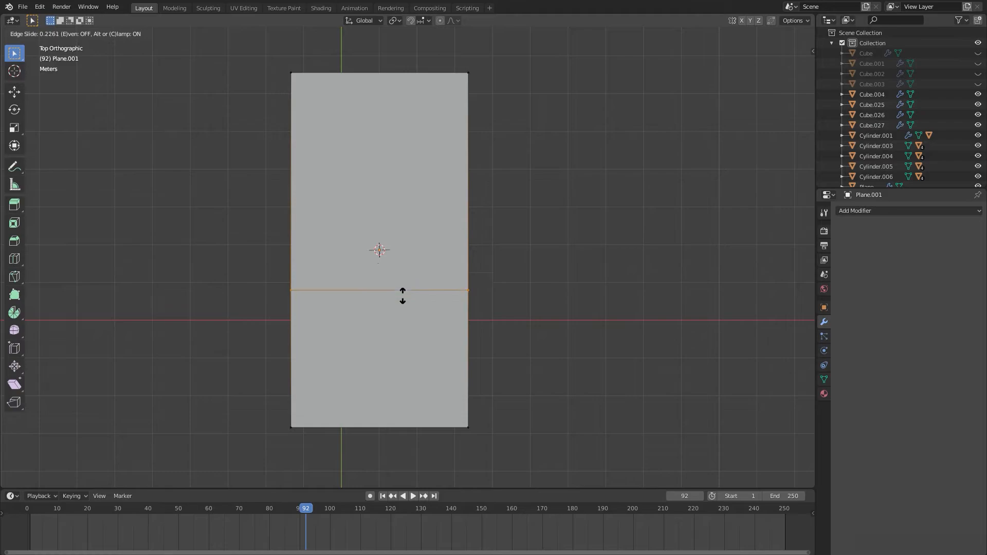
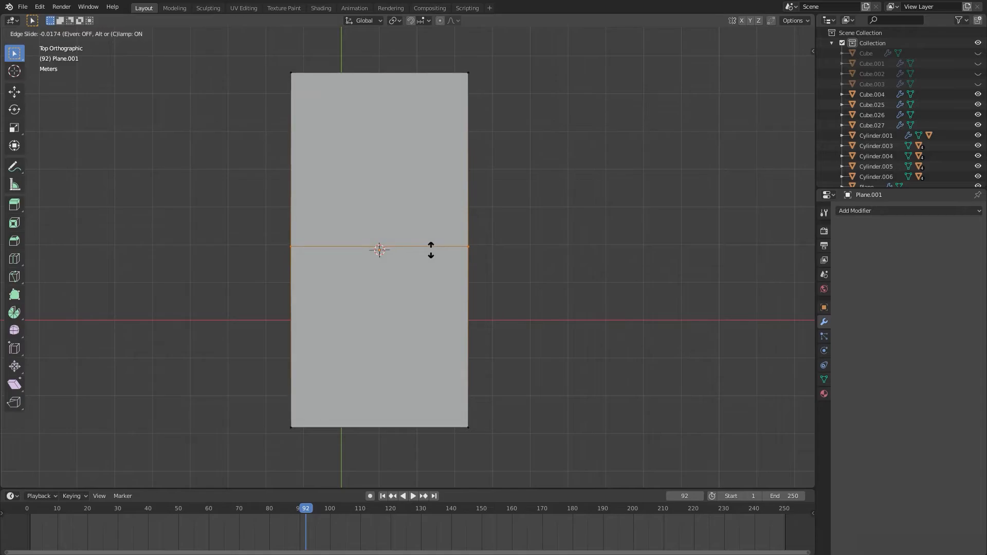
right_click(431, 250)
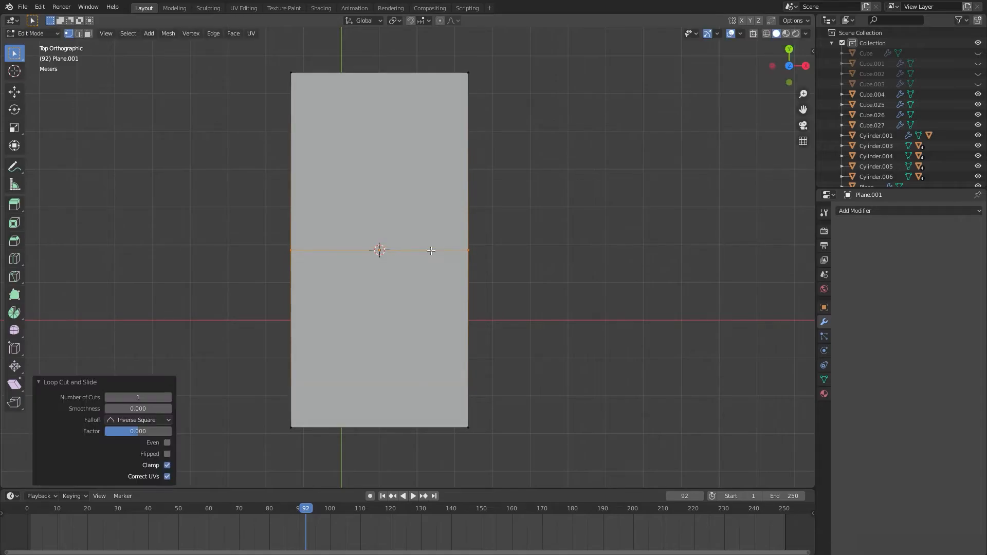
key("a")
right_click(391, 211)
left_click(391, 210)
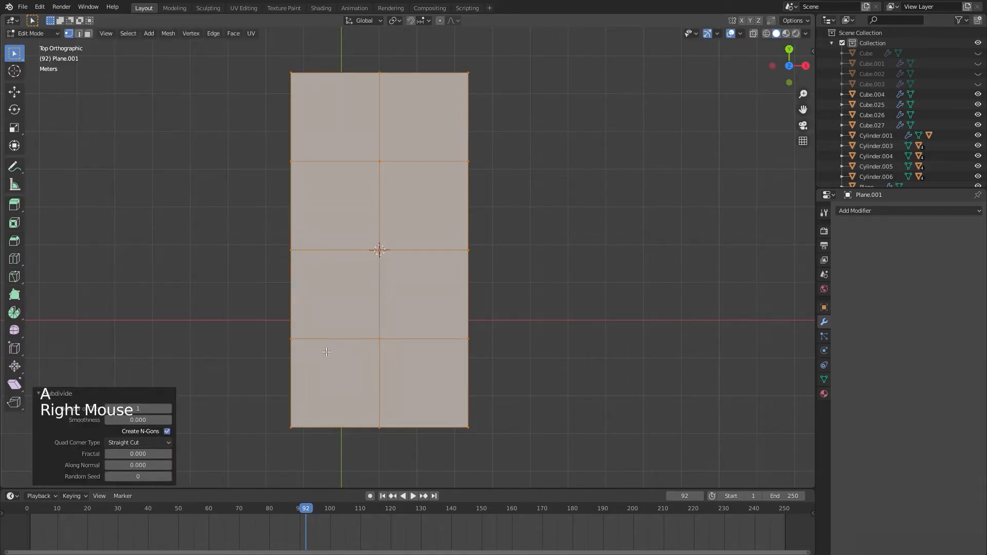
- Set the plane's subdivision to 30 cuts and return to Object Mode
left_click(139, 411)
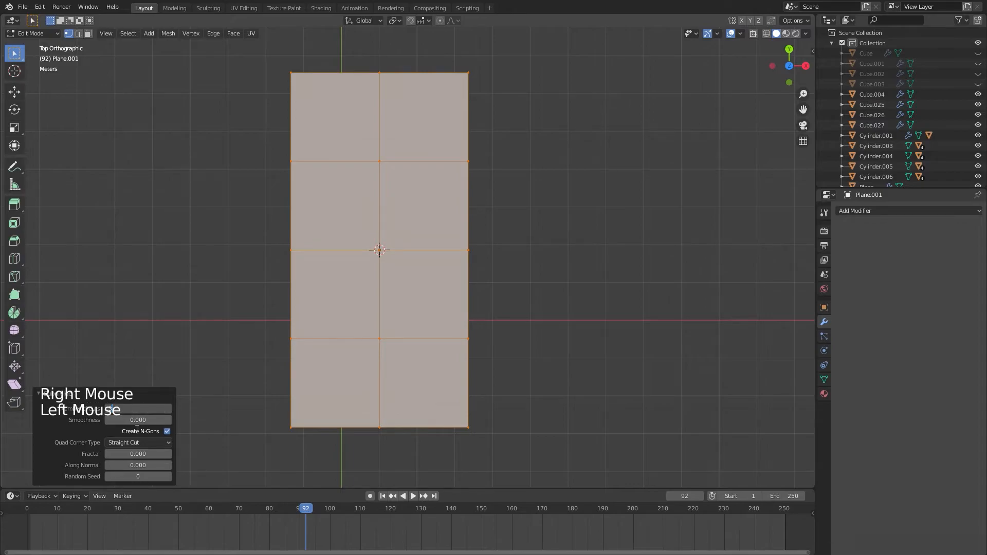
type("30")
key("Return")
middle_click_drag(402, 351, 492, 172)
scroll(463, 295, "down", 4)
key("Tab")
scroll(466, 303, "up", 4)
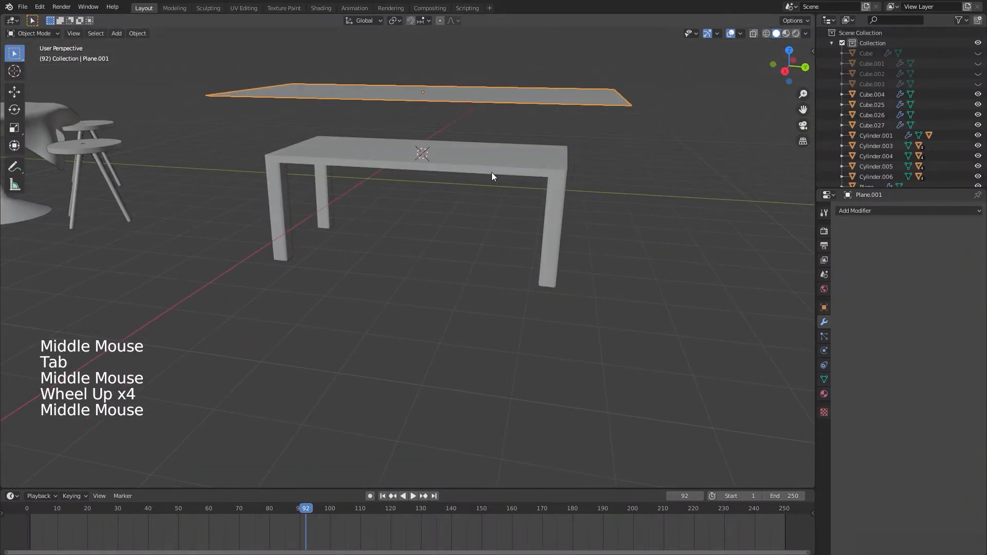
- Enable Collision physics on the rectangular table
left_click(491, 163)
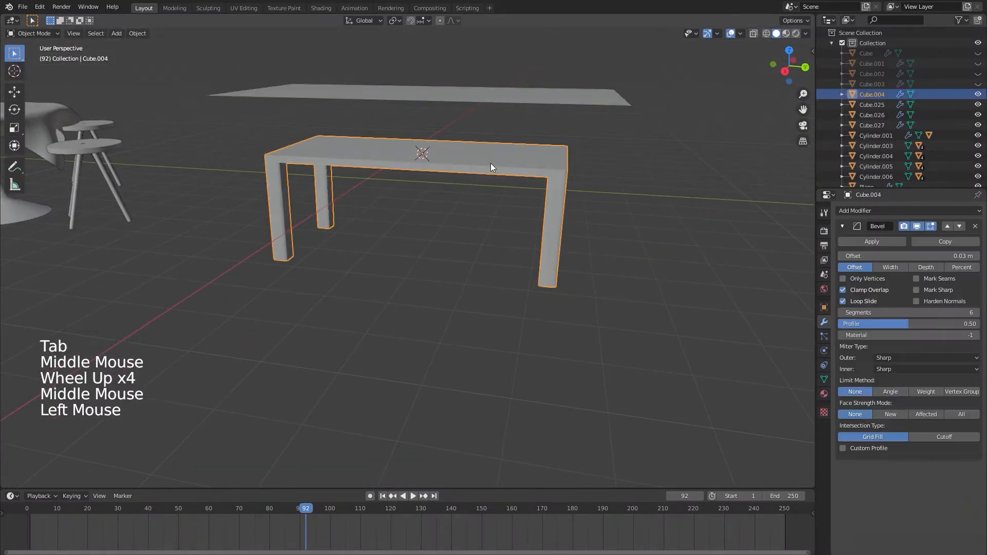
left_click(825, 352)
left_click(651, 296)
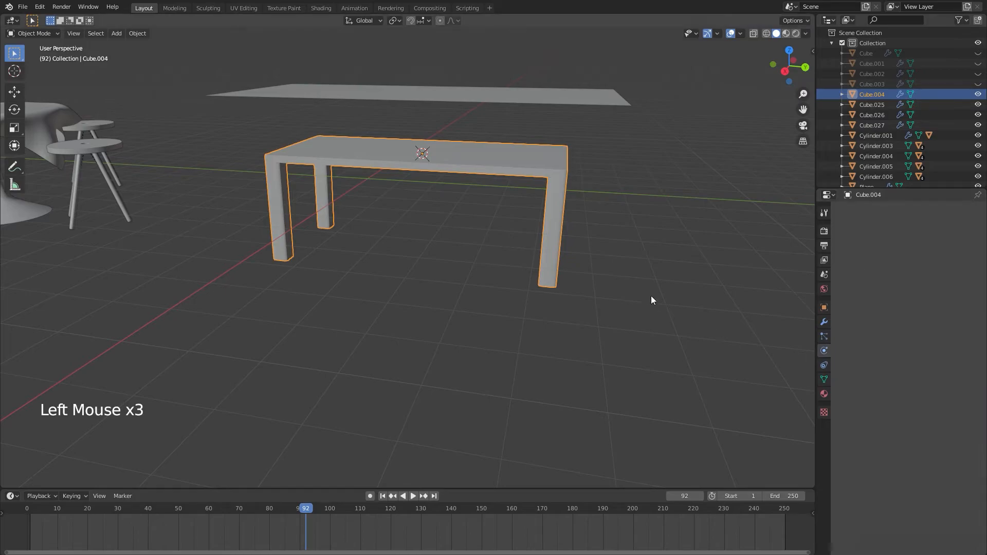
left_click(518, 156)
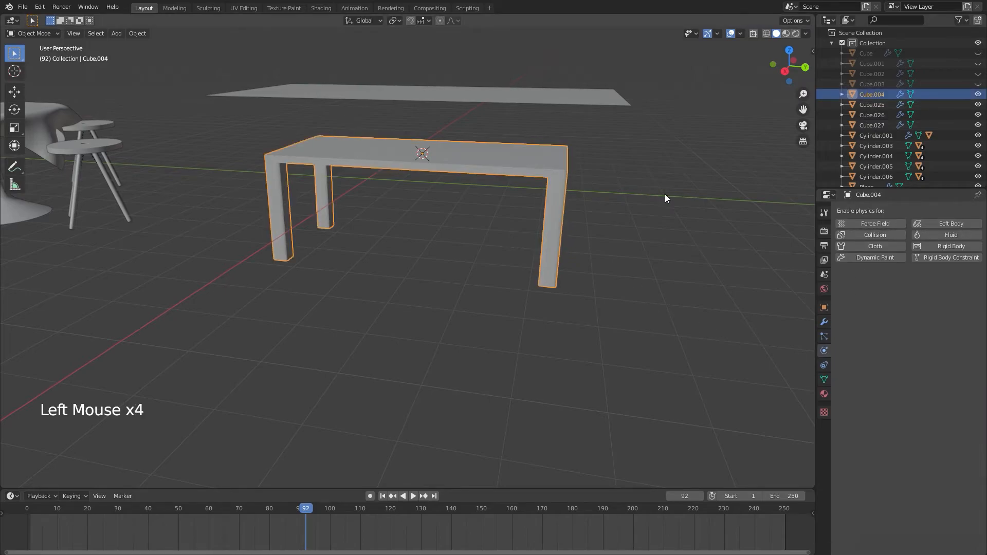
left_click(876, 235)
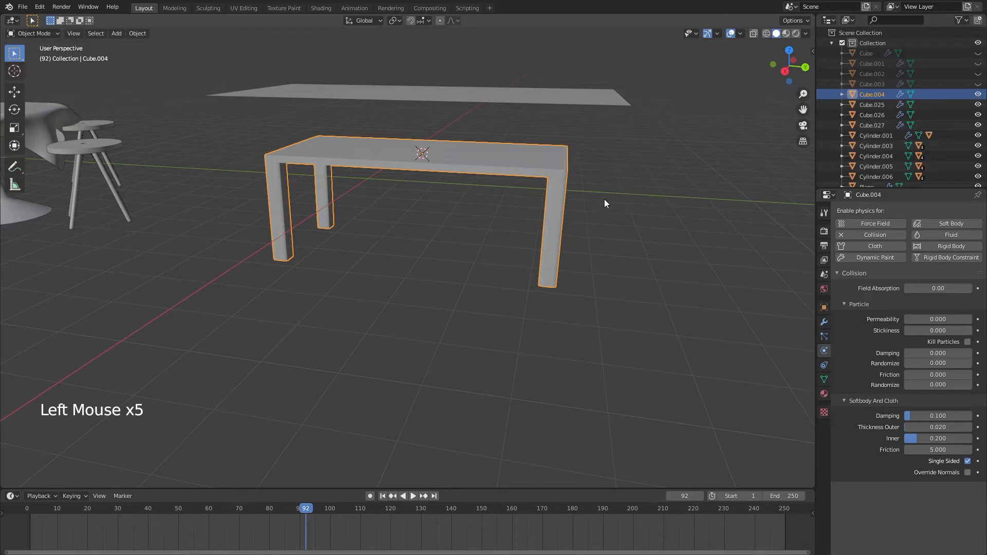
- Enable Cloth physics on the plane above the rectangular table and rewind the timeline to frame 0
middle_click_drag(570, 204, 560, 220)
left_click(609, 67)
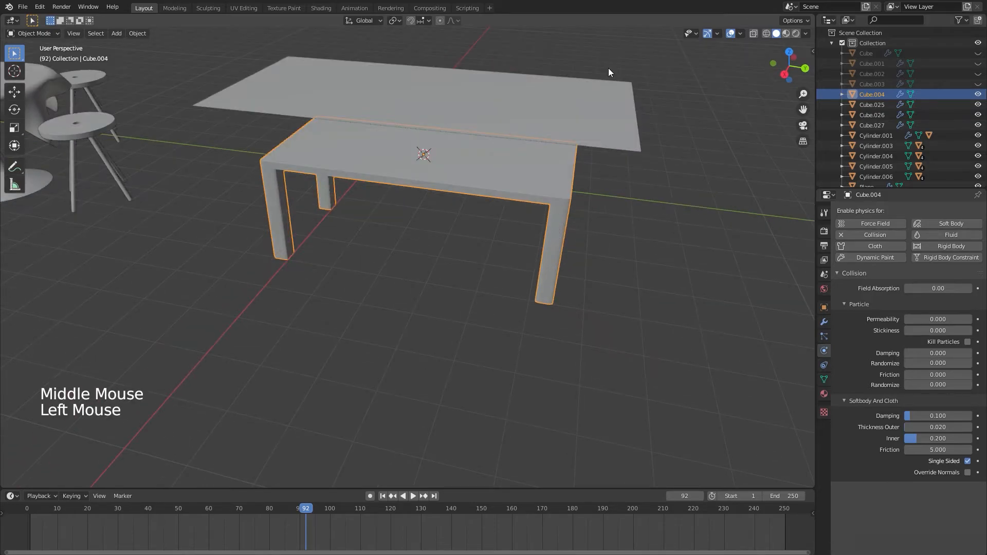
left_click(621, 96)
left_click(875, 248)
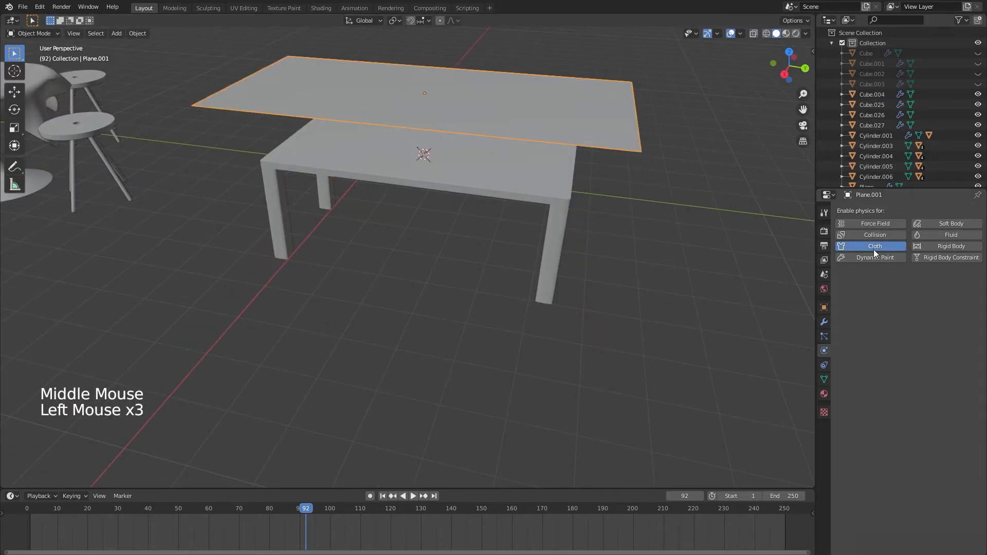
scroll(677, 300, "down", 3)
middle_click_drag(672, 326, 619, 347)
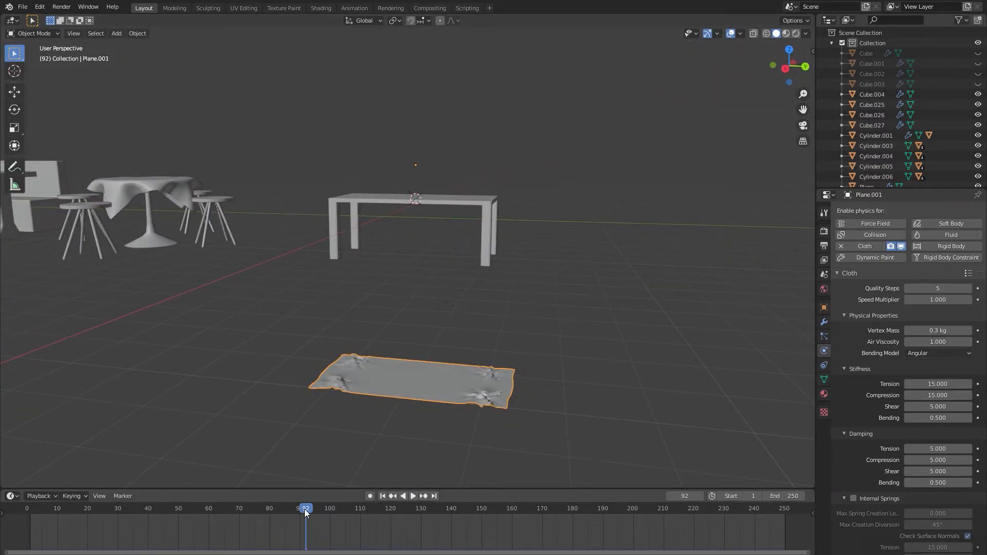
left_click_drag(305, 509, 5, 513)
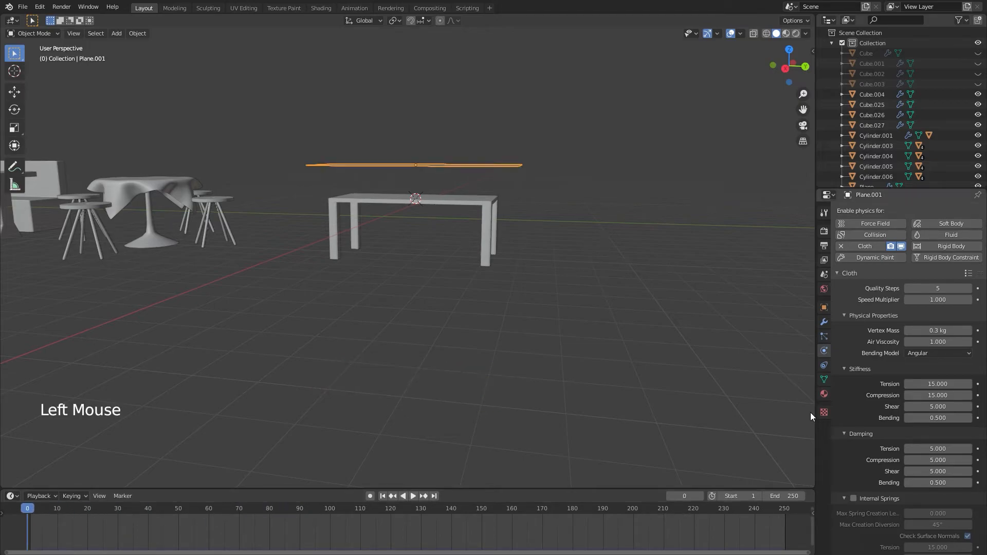
- Apply the Rubber cloth preset to the plane and enable Self Collisions
left_click(652, 309)
middle_click_drag(652, 308, 674, 353)
scroll(573, 288, "up", 4)
middle_click_drag(574, 290, 554, 328, "shift")
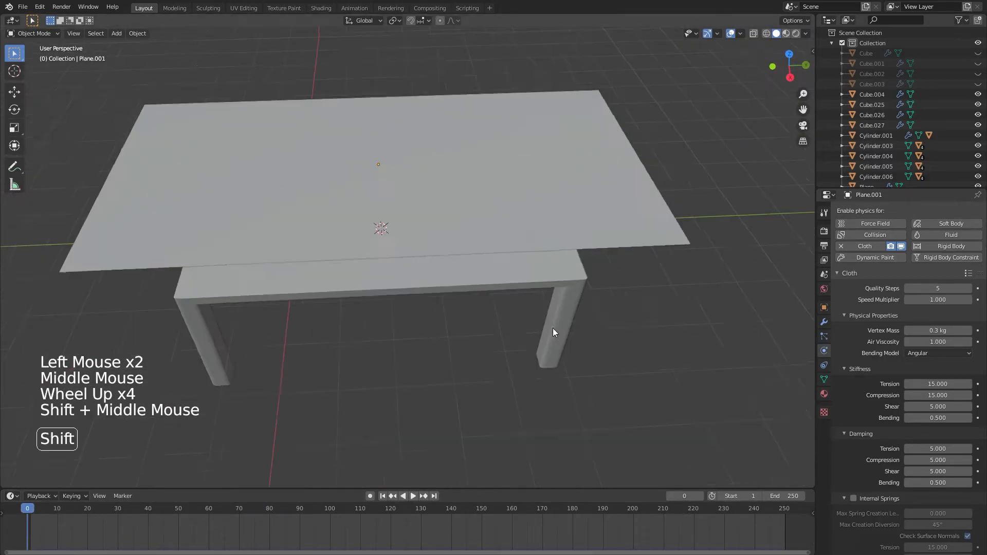
left_click(649, 215)
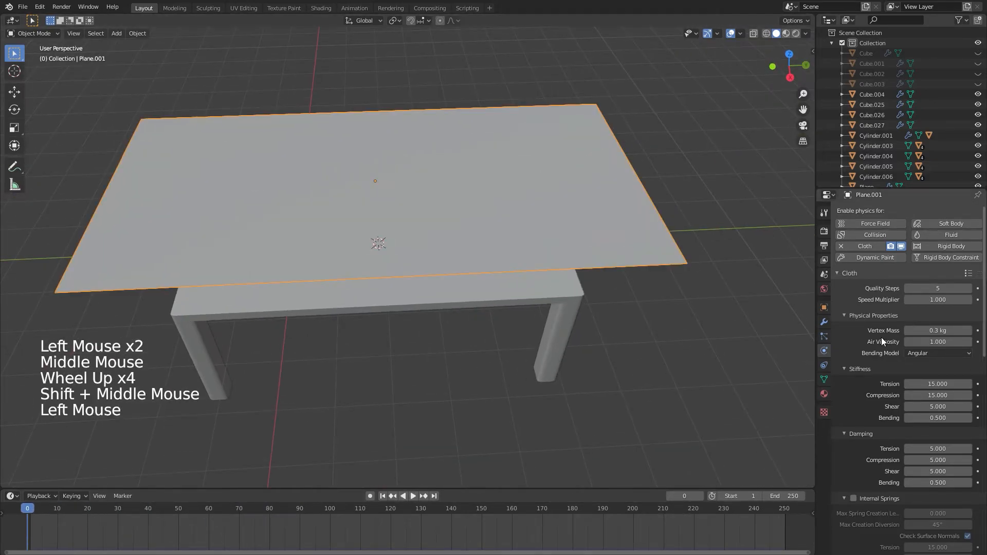
left_click(969, 273)
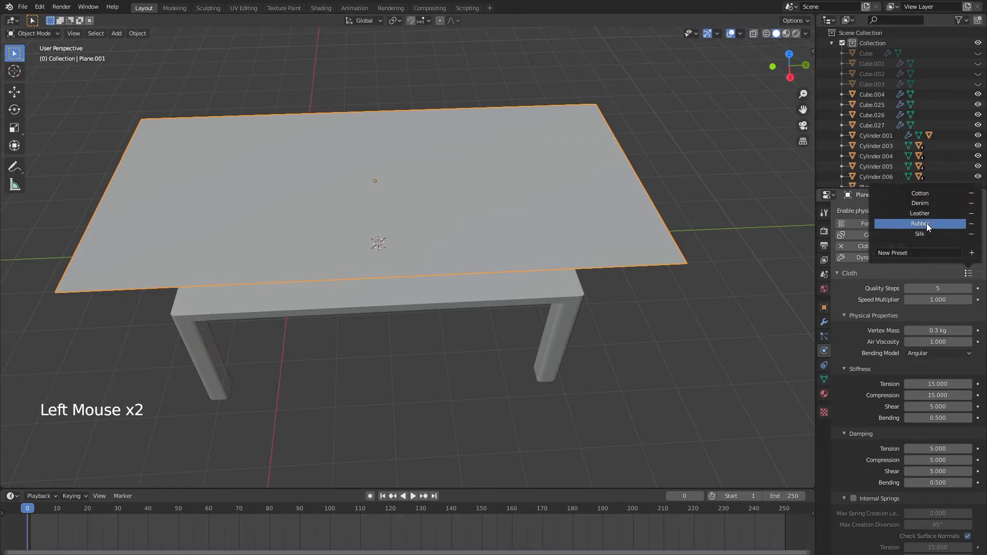
left_click(927, 225)
scroll(927, 356, "down", 12)
scroll(919, 353, "down", 17)
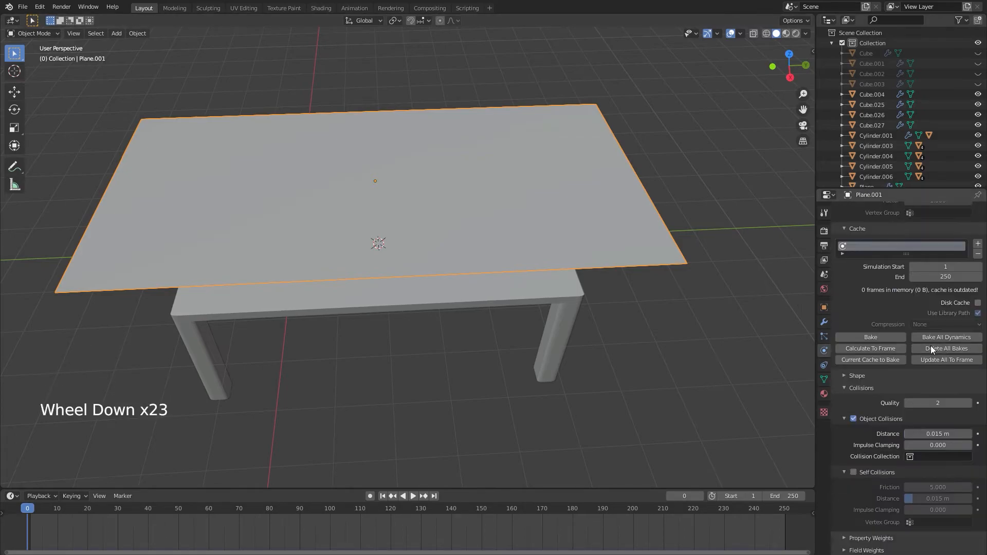
left_click(854, 472)
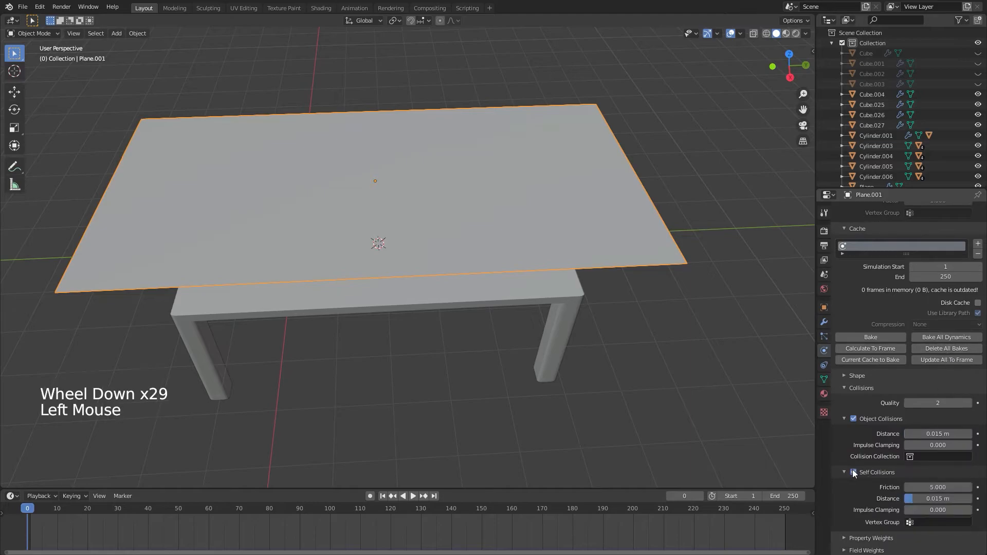
- Set the cloth cache's simulation end to frame 150 and bake the simulation
double_click(942, 276)
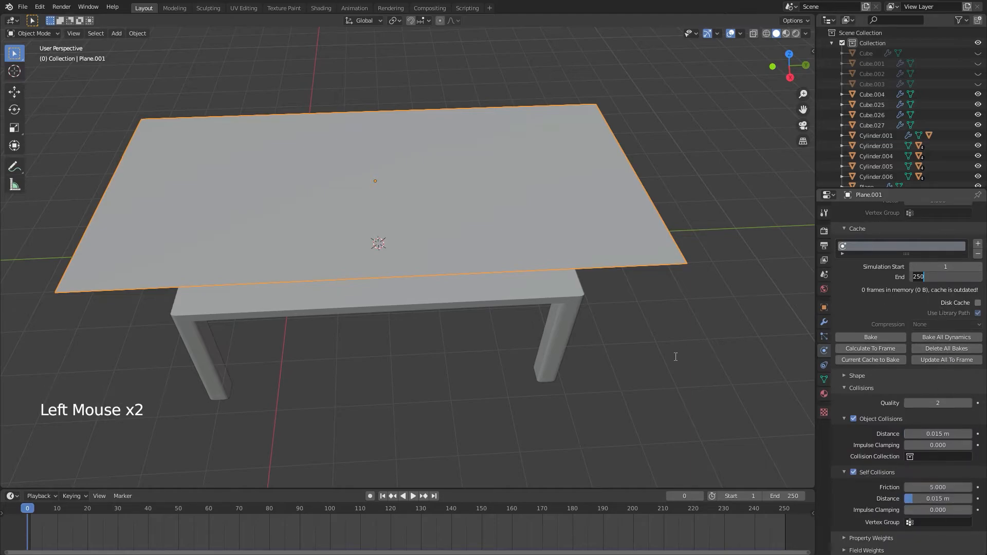
key("Return")
scroll(639, 370, "down", 4)
middle_click_drag(635, 370, 786, 379)
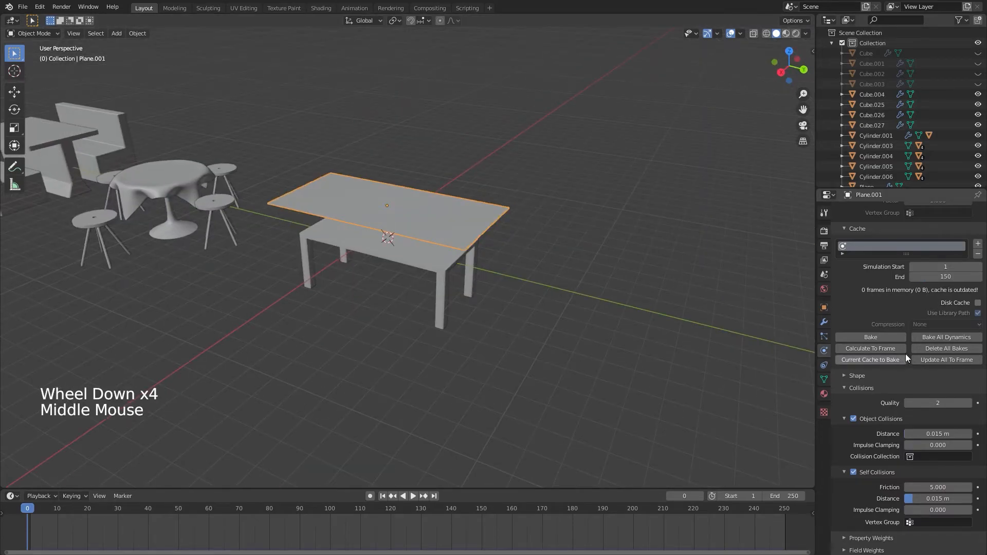
scroll(908, 359, "up", 13)
scroll(906, 362, "down", 13)
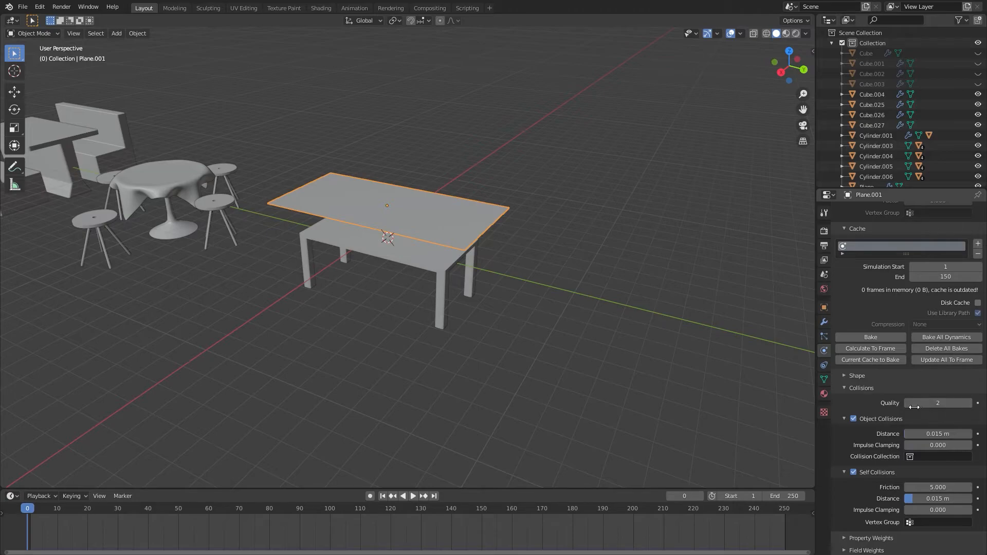
middle_click_drag(558, 337, 611, 322)
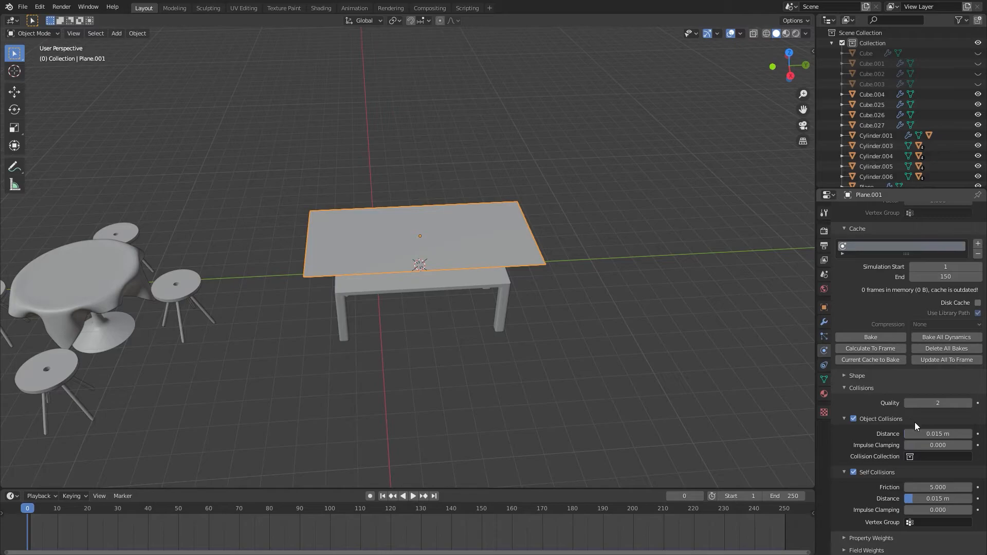
scroll(915, 432, "down", 5)
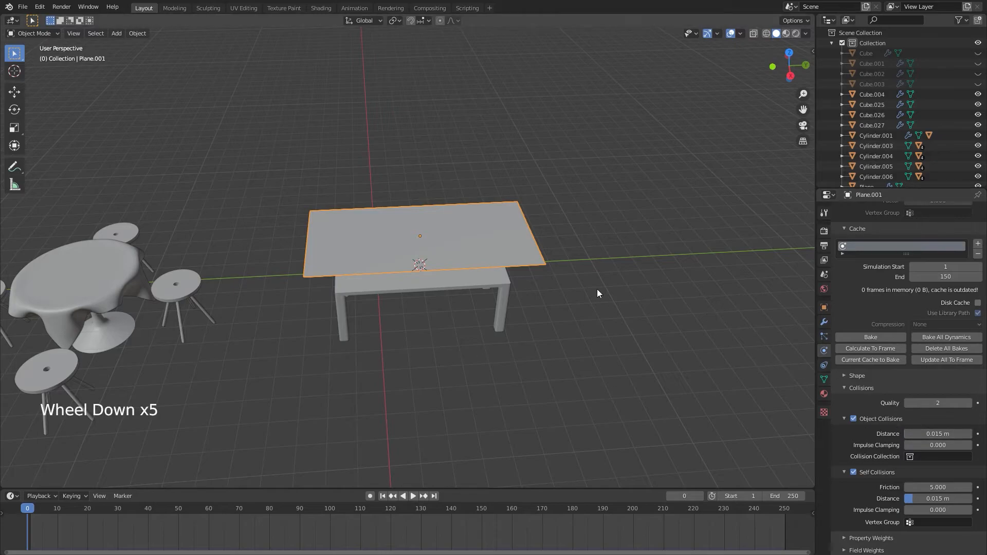
scroll(587, 288, "up", 2)
middle_click_drag(587, 288, 642, 336)
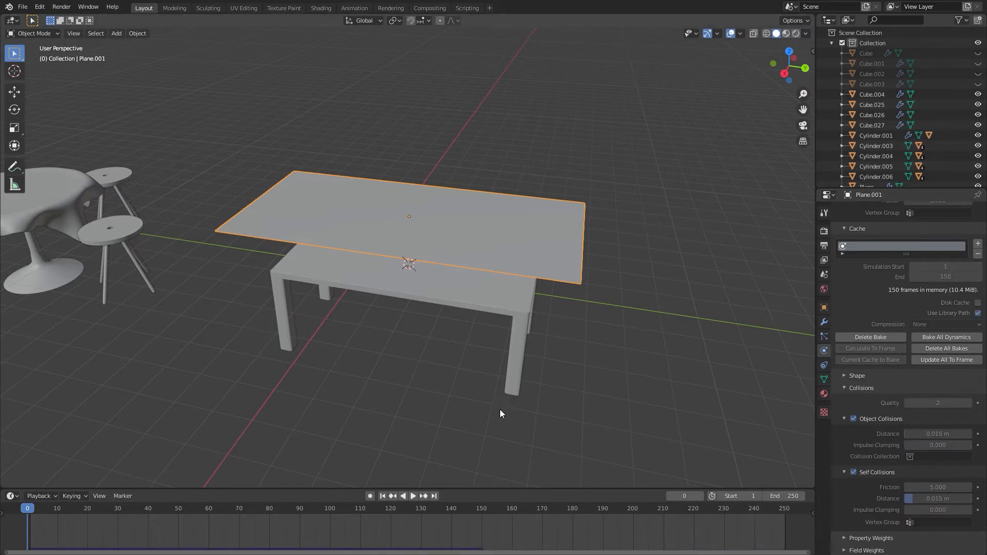
- Play back the baked simulation and examine how the cloth drapes over the rectangular table
middle_click_drag(501, 413, 512, 386)
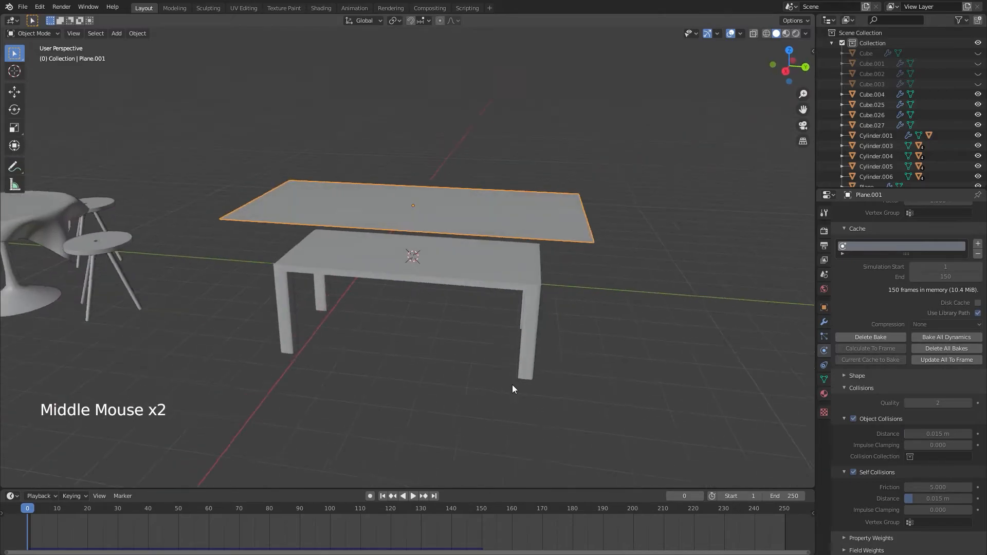
left_click(413, 497)
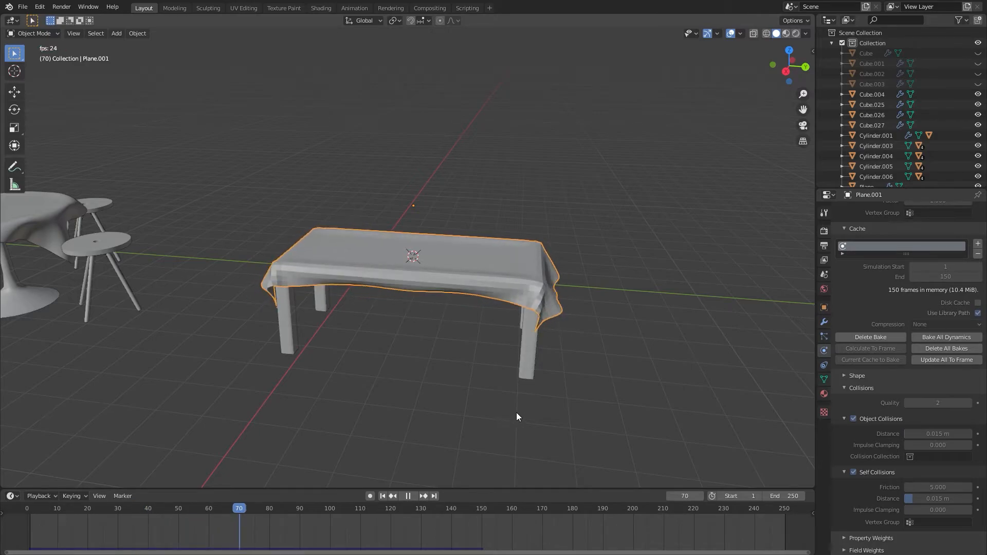
middle_click_drag(516, 416, 647, 425)
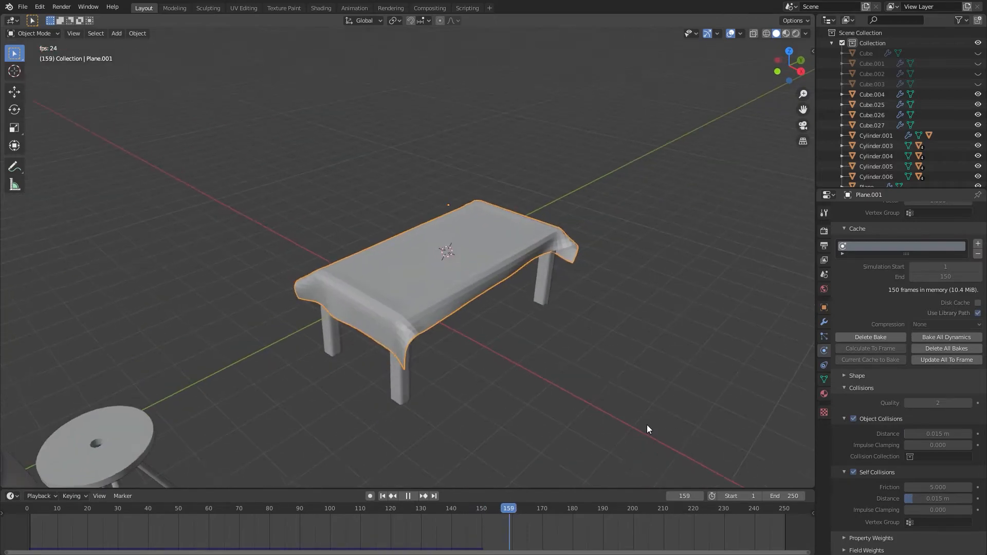
left_click(825, 322)
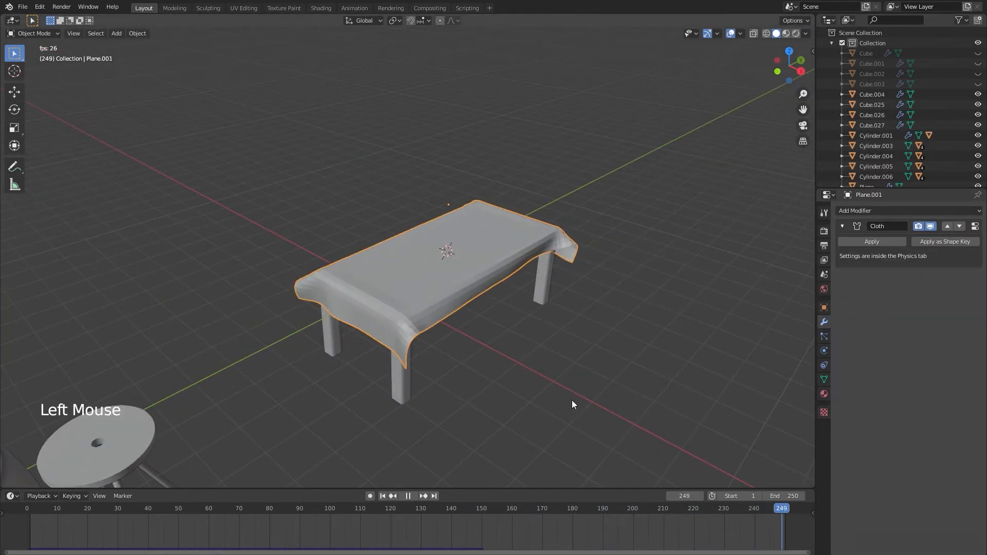
middle_click_drag(572, 400, 508, 373)
key("space")
- Check which modifiers are used on the round table's draped cloth
scroll(456, 405, "down", 6)
middle_click_drag(332, 356, 453, 357, "shift")
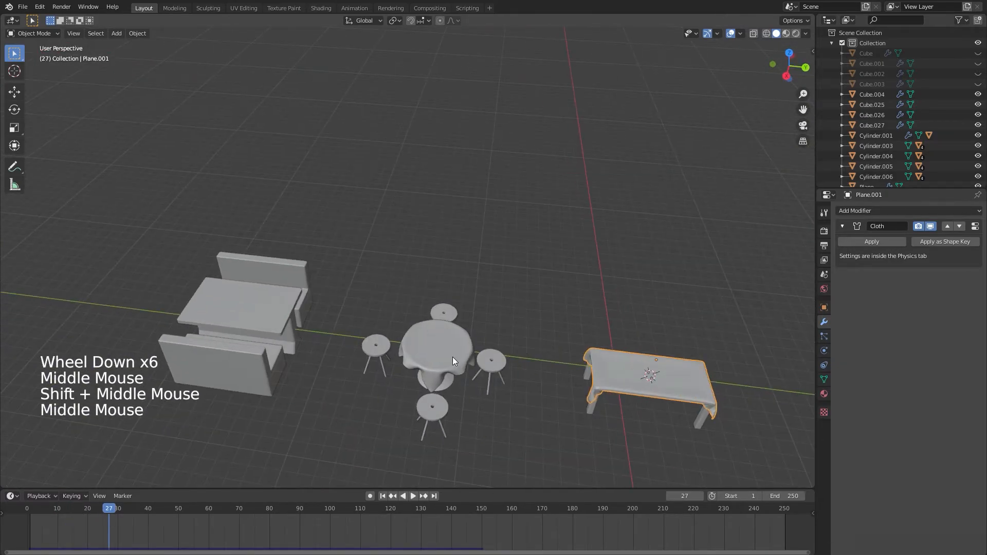
left_click(440, 379)
middle_click_drag(543, 396, 372, 329, "shift")
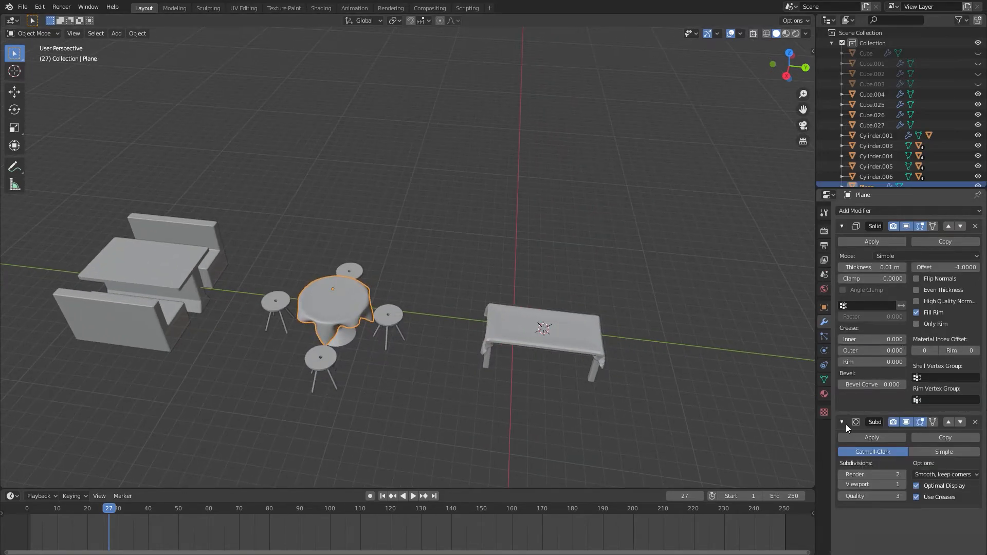
- Rewind the timeline to frame 0 and add Solidify and Subdivision Surface modifiers to the rectangular table's cloth
left_click(601, 357)
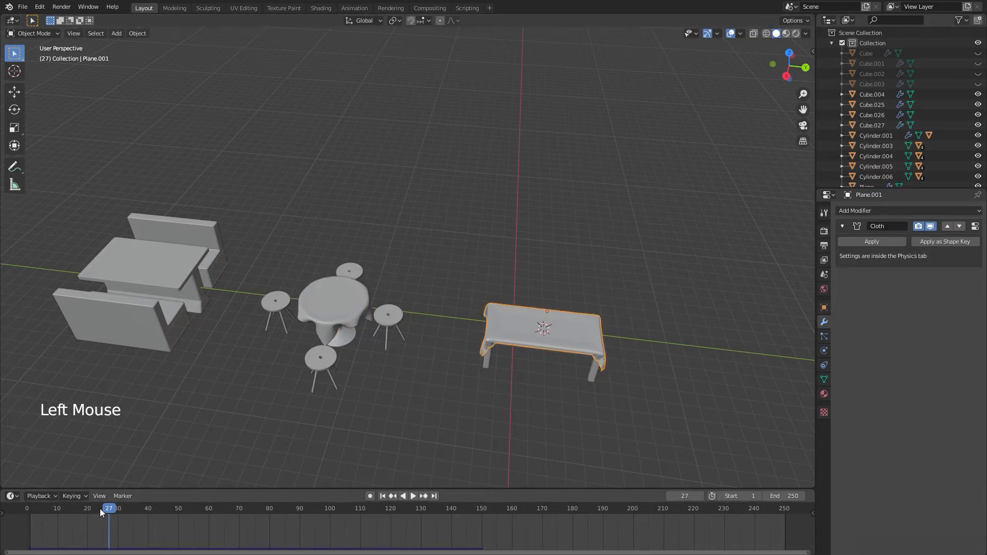
left_click_drag(74, 509, 11, 510)
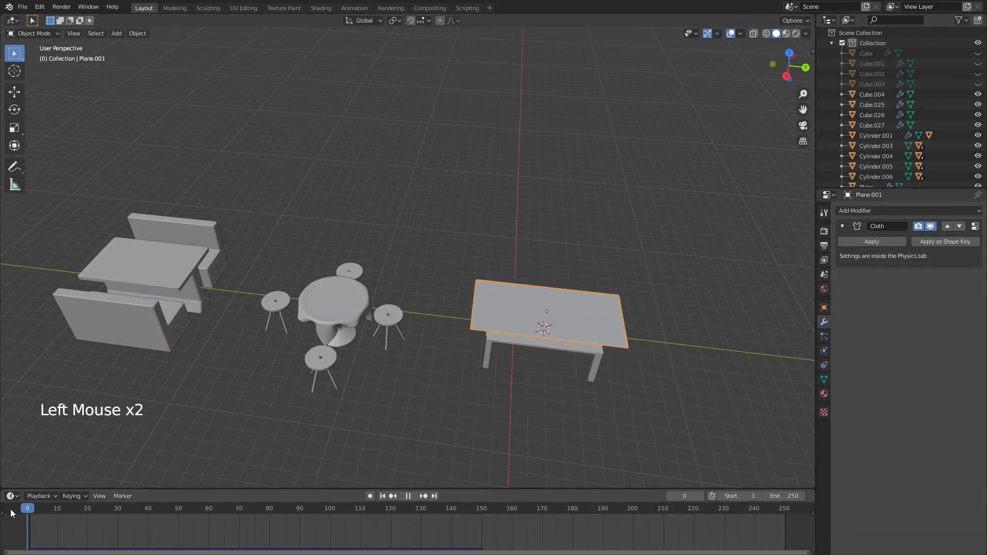
left_click(865, 211)
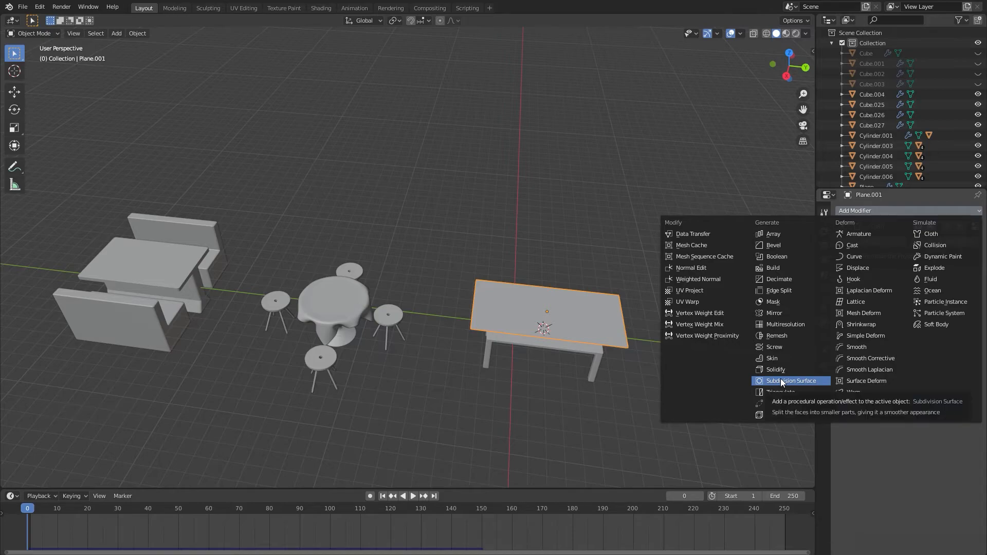
left_click(781, 370)
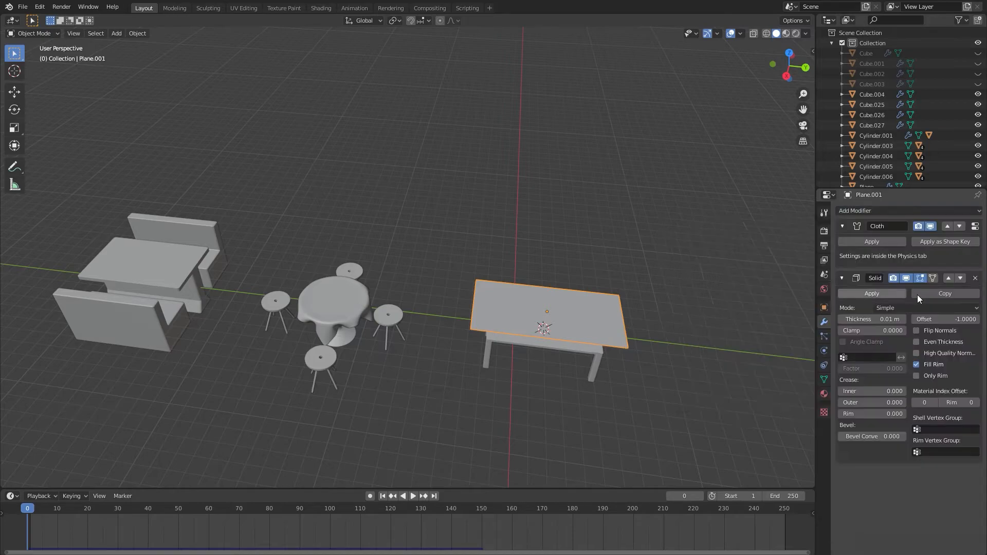
left_click(887, 210)
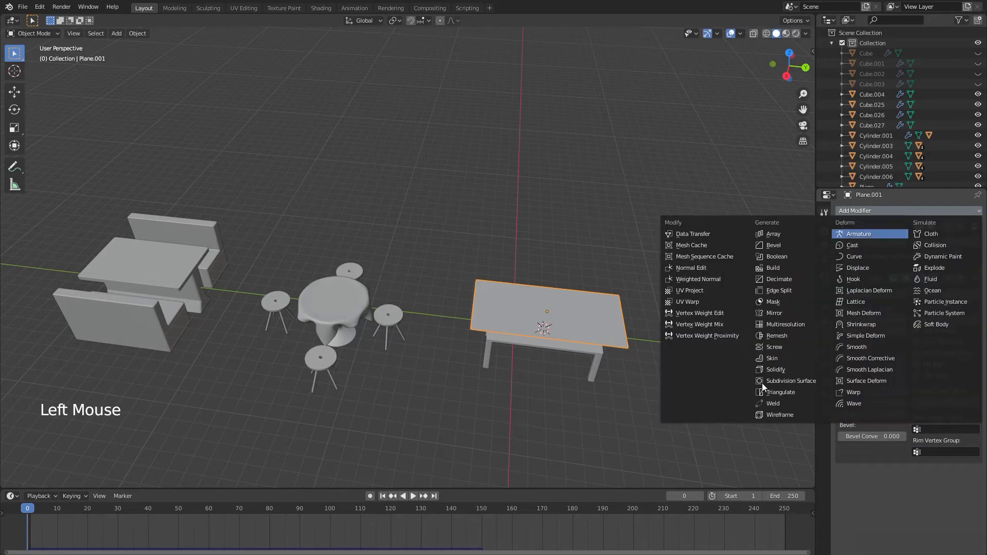
left_click(797, 383)
middle_click_drag(683, 382, 575, 366, "shift")
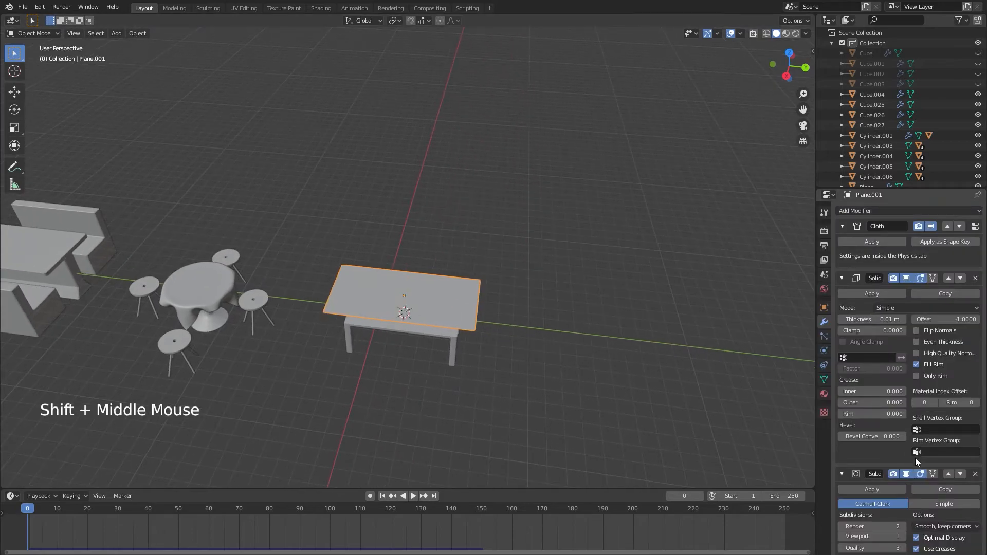
scroll(916, 458, "down", 5)
scroll(588, 396, "up", 4)
middle_click_drag(587, 404, 588, 294, "shift")
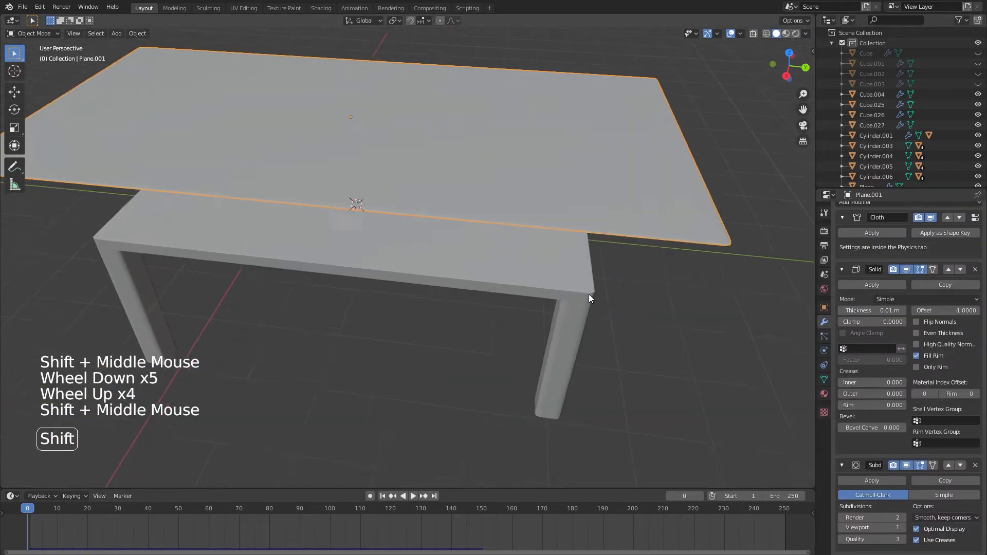
scroll(590, 291, "down", 3)
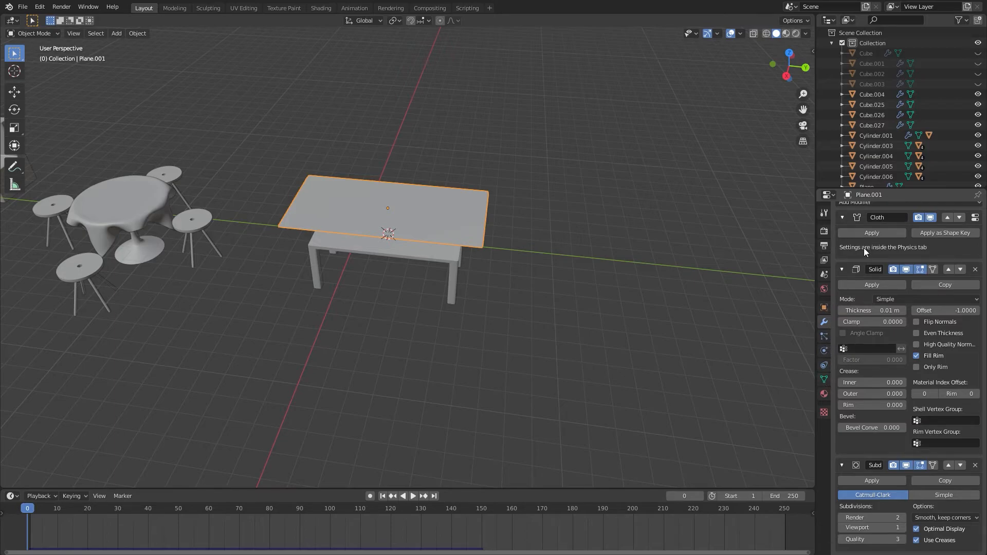
scroll(865, 250, "up", 3)
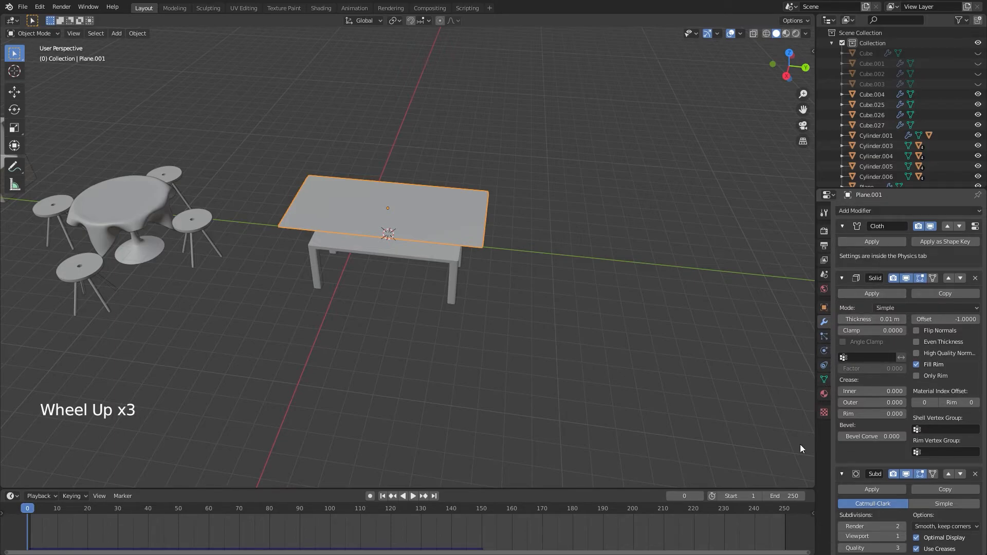
scroll(852, 445, "down", 1)
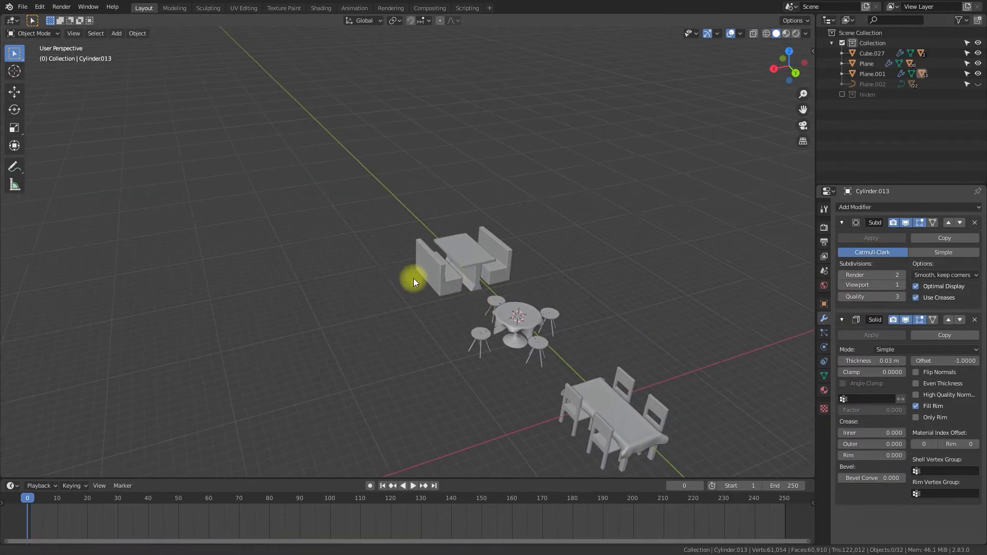
- Isolate the bench on the far side of the booth table in local view
scroll(413, 279, "up", 6)
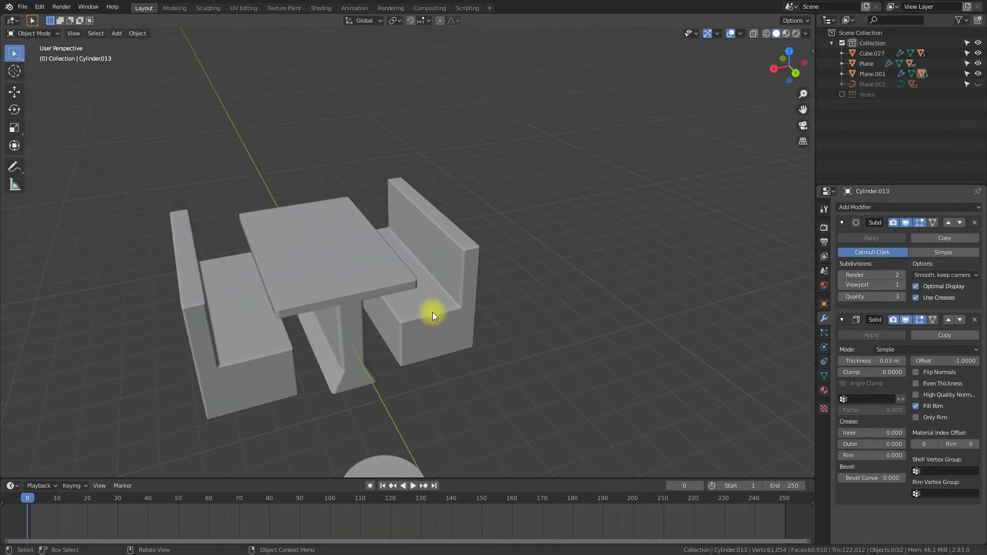
scroll(372, 357, "down", 2)
middle_click_drag(372, 357, 486, 288)
left_click(452, 298)
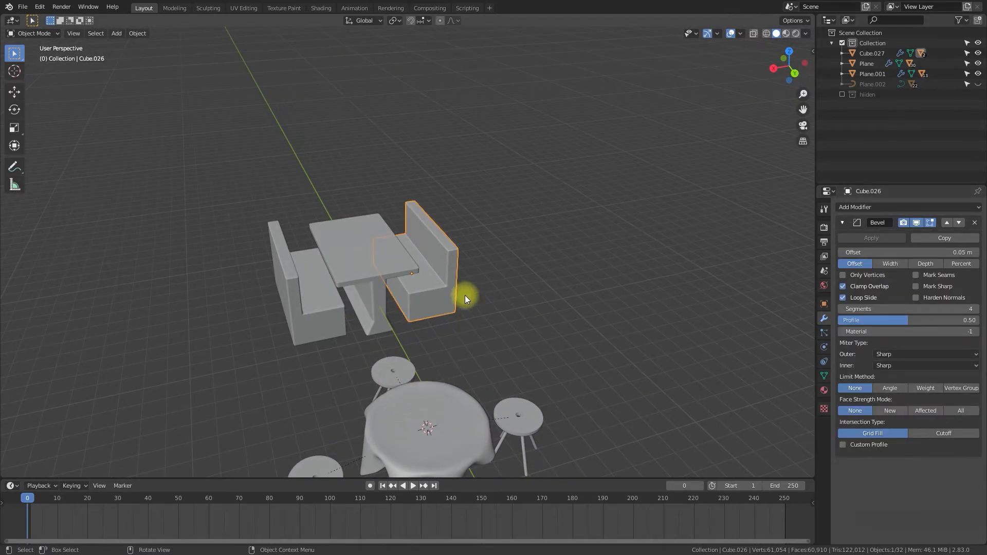
key("KP_Divide")
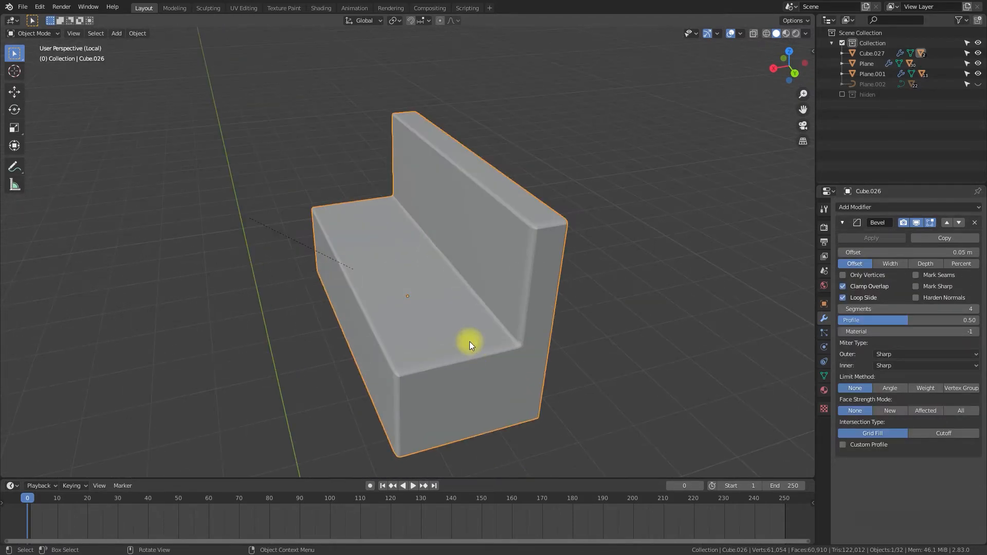
middle_click_drag(492, 402, 581, 425)
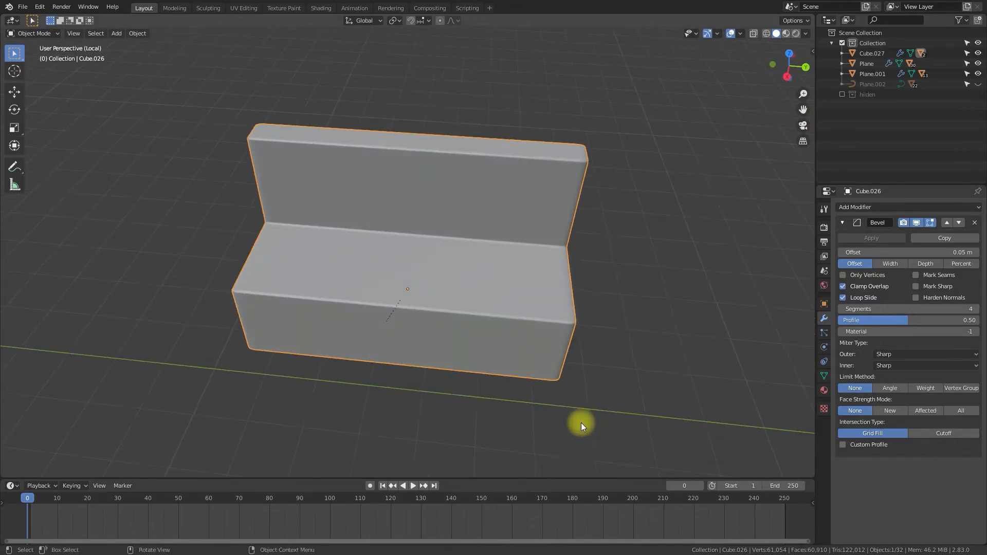
- Snap the 3D cursor to the selected bench and add a 2 m cube there, working in top view
key("KP_7")
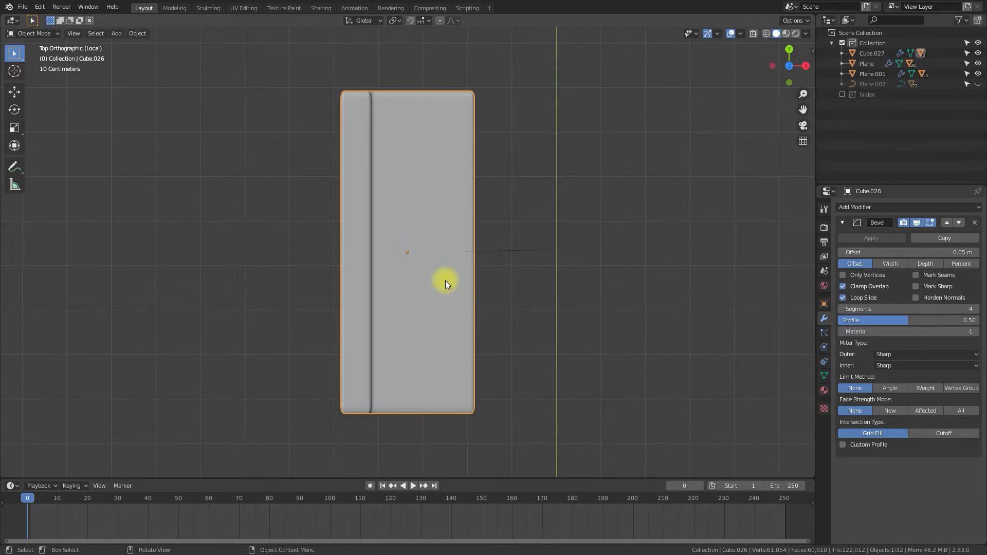
key("shift+s")
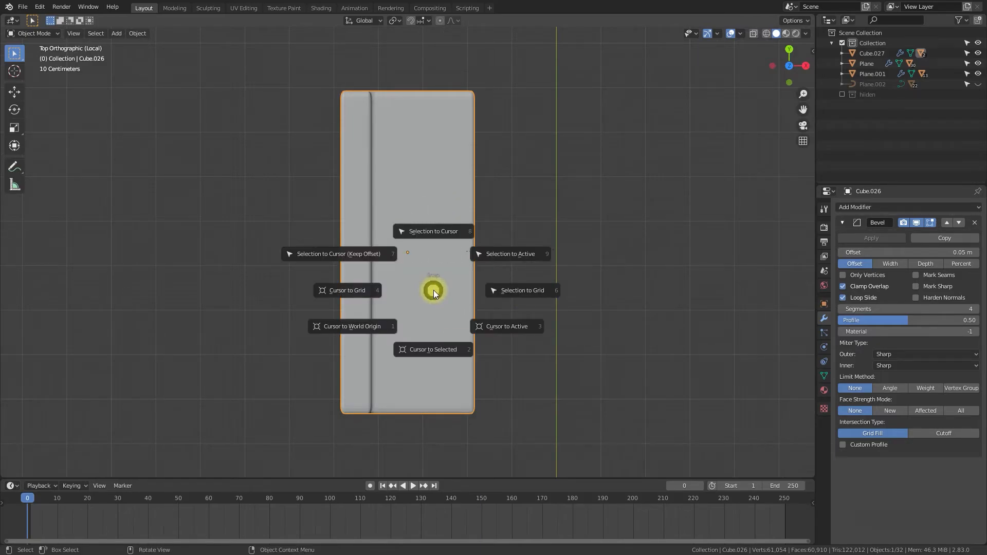
left_click(422, 345)
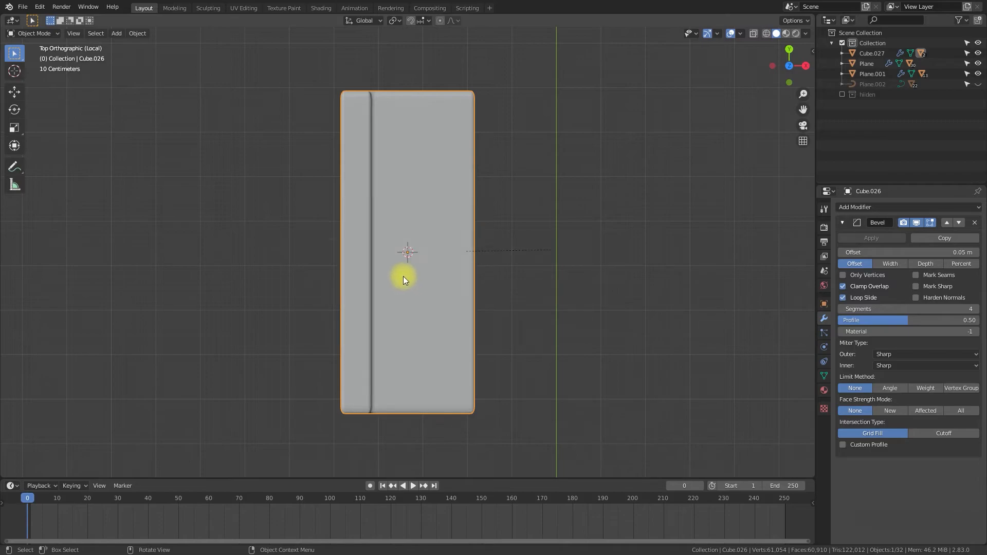
key("shift+a")
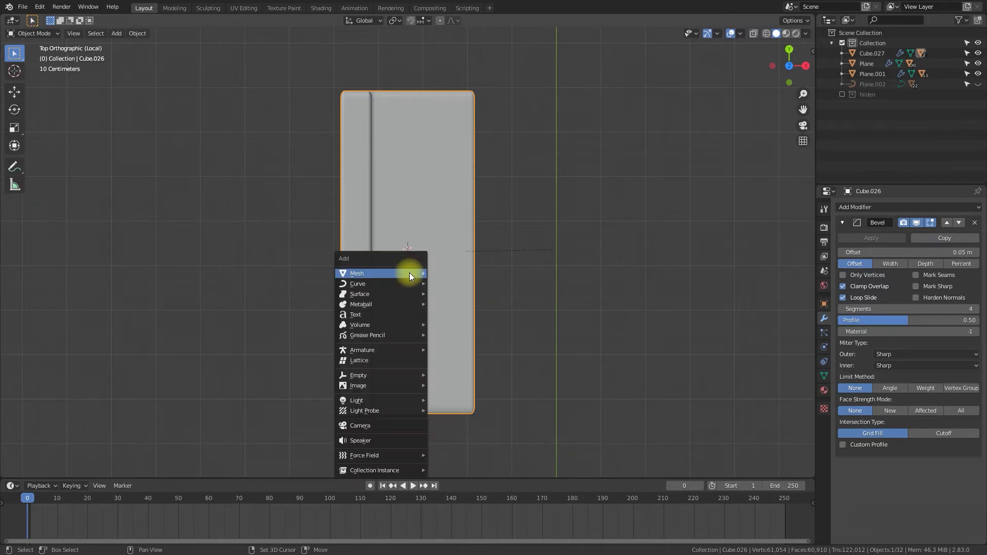
mouse_move(409, 273)
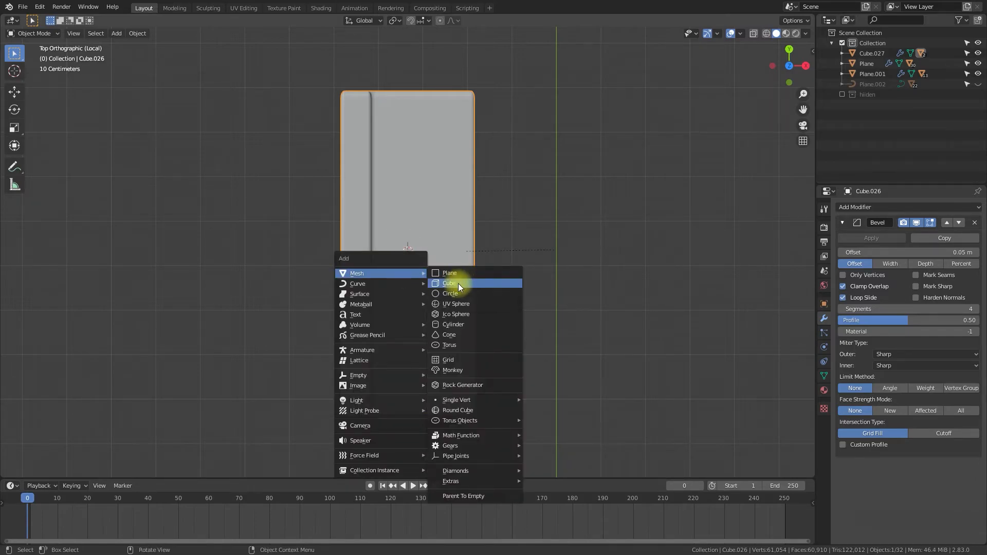
left_click(458, 283)
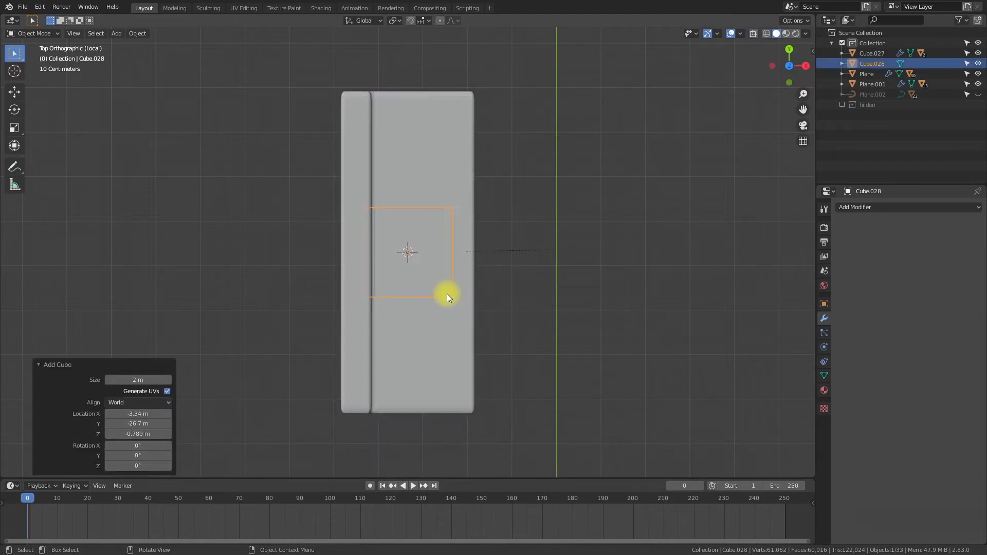
- Move the cube along X and scale it uniformly so it spans the bench seat's depth in front of the backrest
key("g")
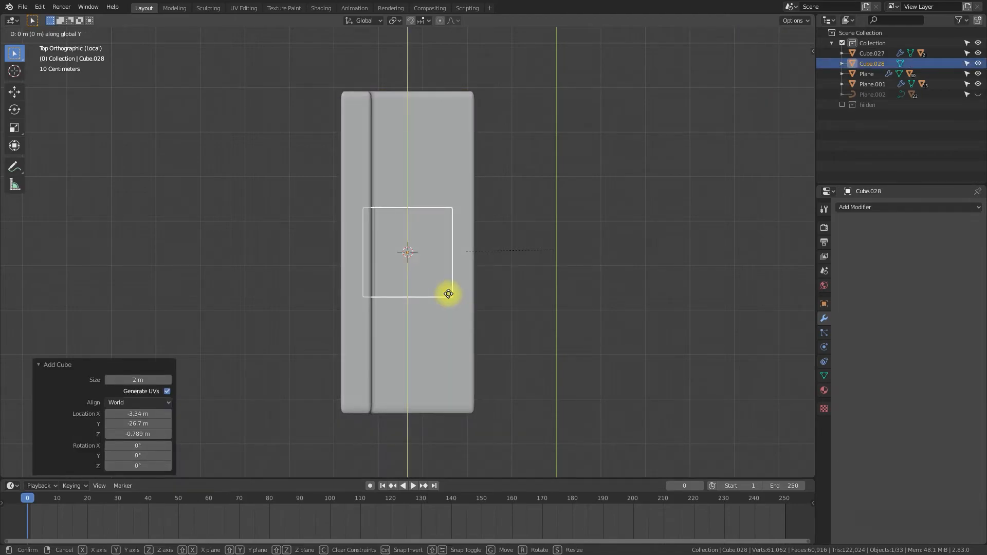
key("x")
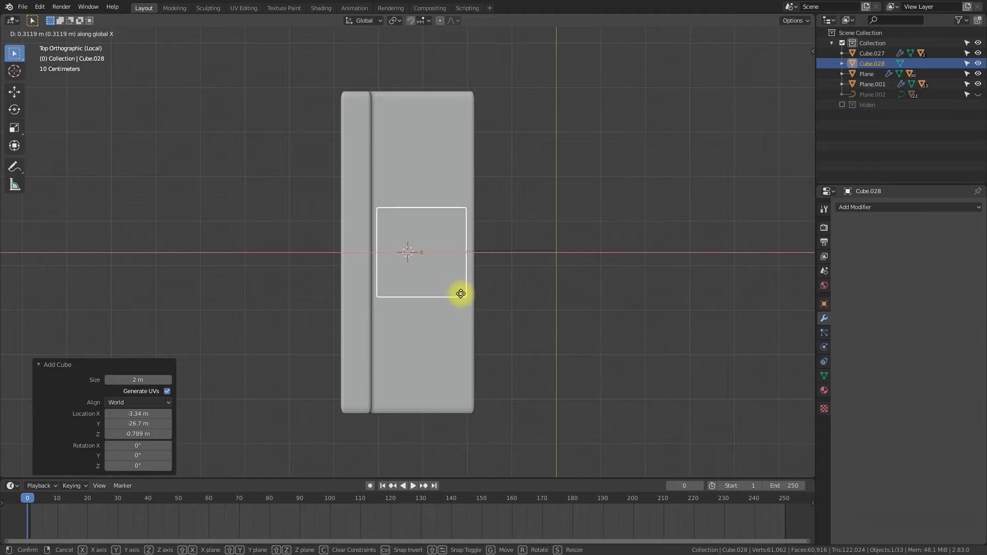
left_click(461, 293)
key("s")
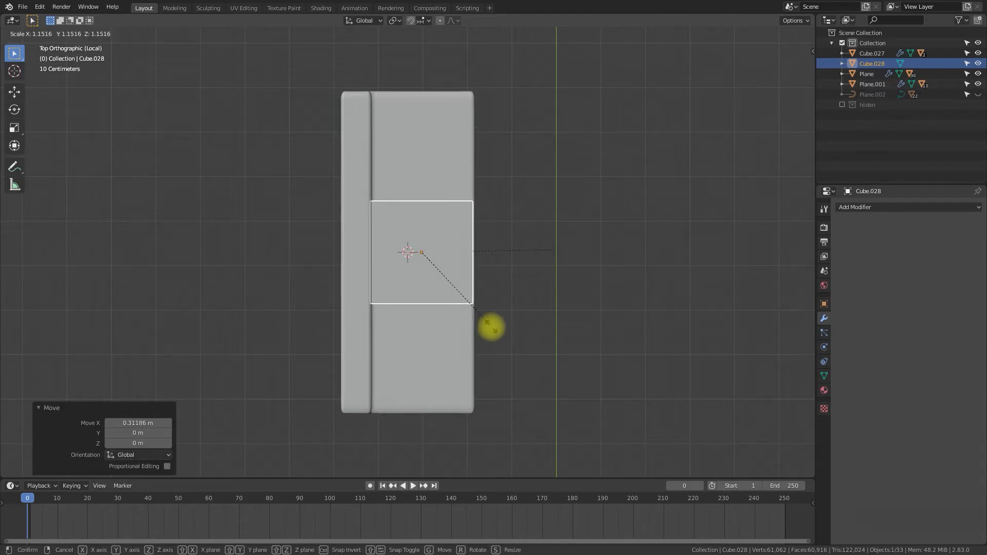
left_click(491, 329)
key("s")
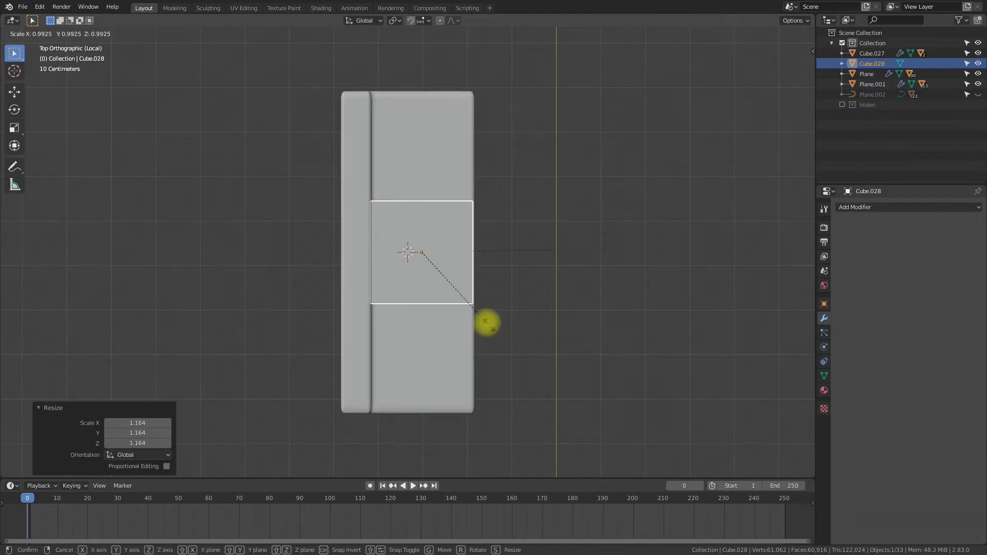
left_click(488, 325)
key("g")
key("x")
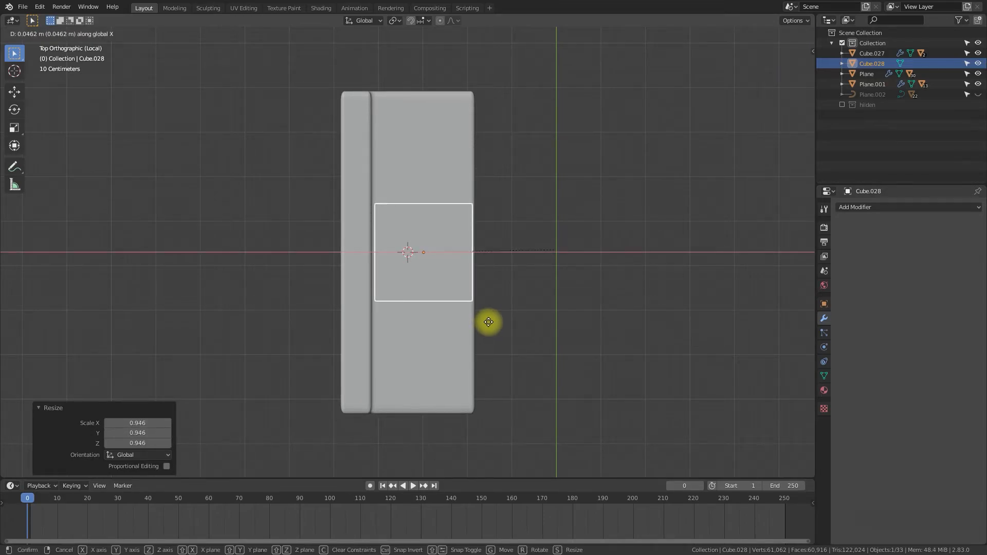
left_click(484, 330)
- Stretch the cube along Y by about 3.23 so it covers the bench's full length
key("s")
key("y")
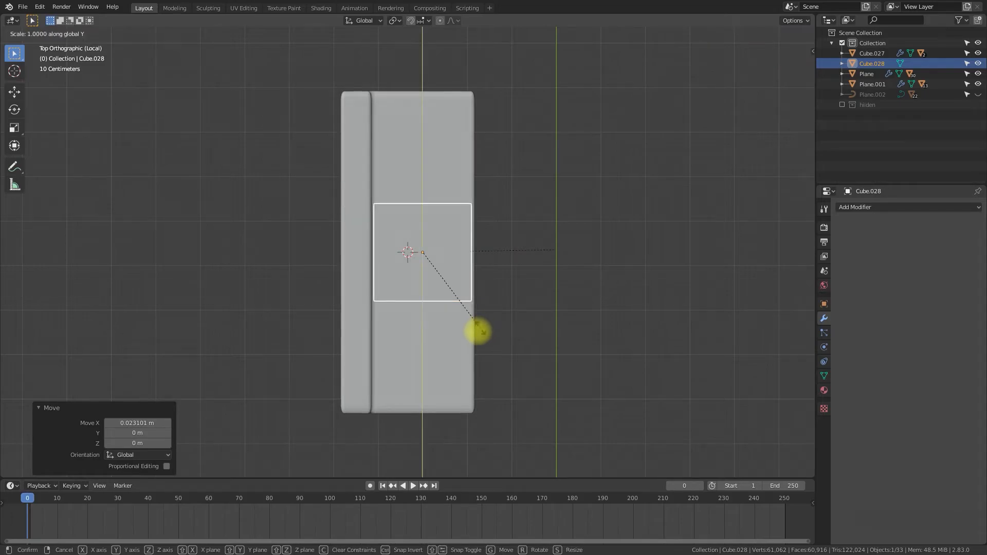
left_click(502, 100)
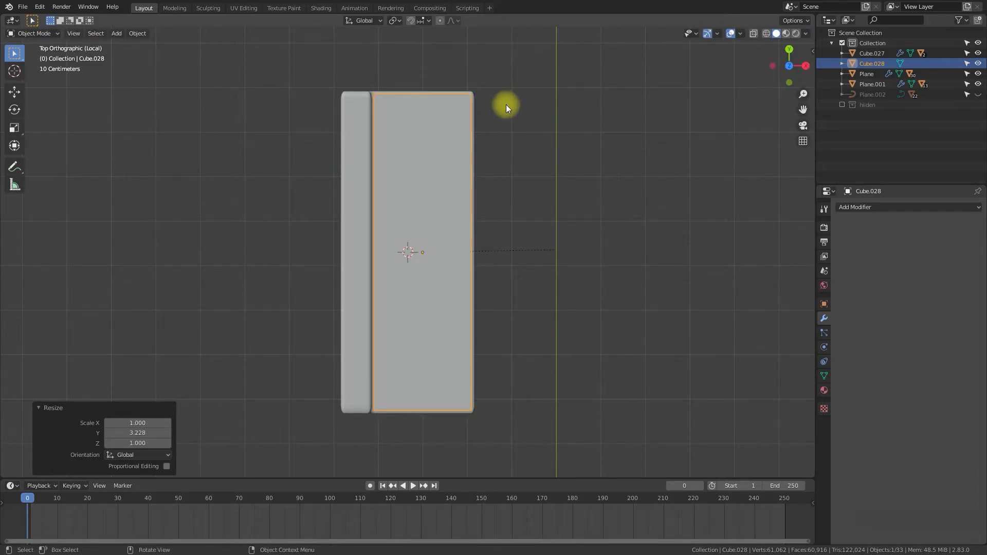
- Flatten the cube along Z to about 0.16 of its height, using the right view in wireframe
key("KP_3")
key("z")
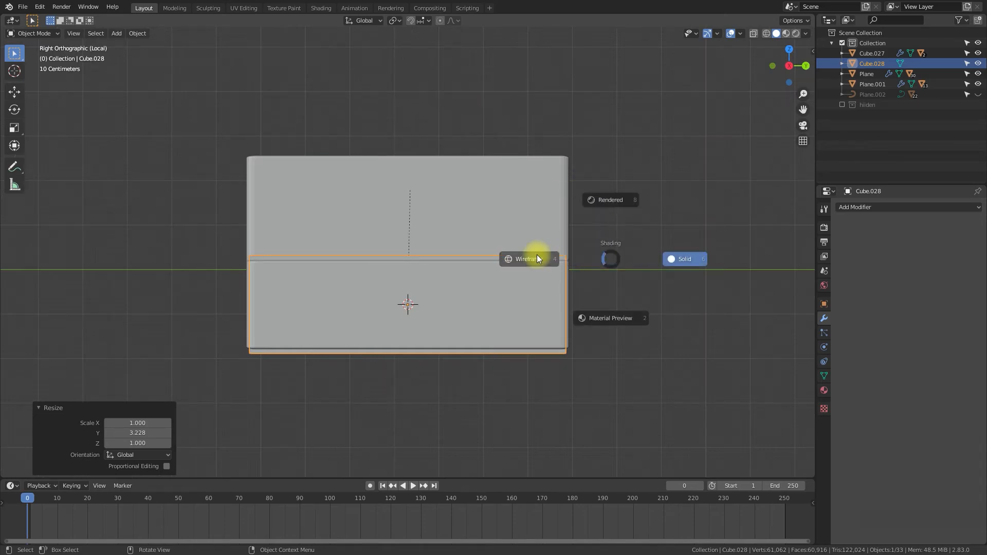
left_click(537, 254)
key("s")
key("z")
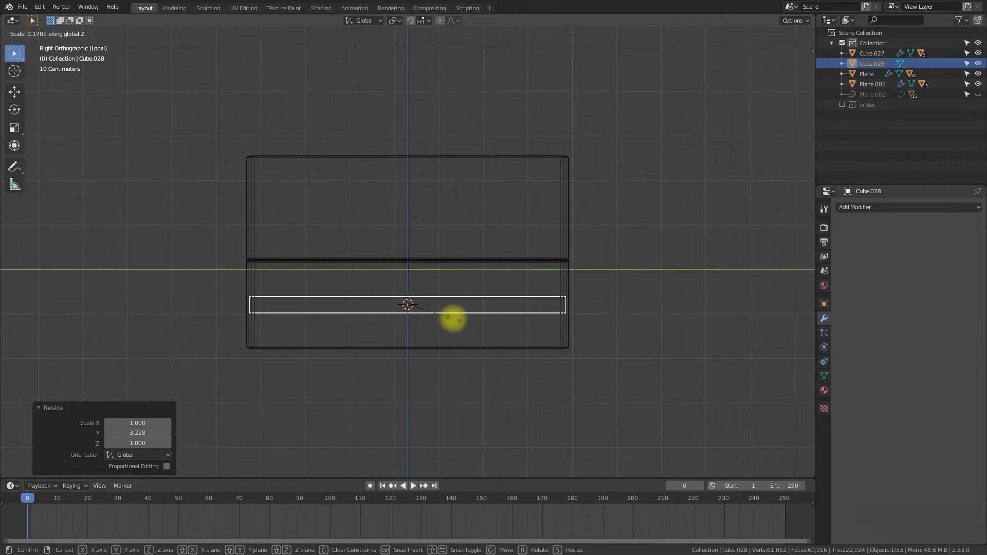
left_click(451, 320)
middle_click_drag(490, 372, 551, 383)
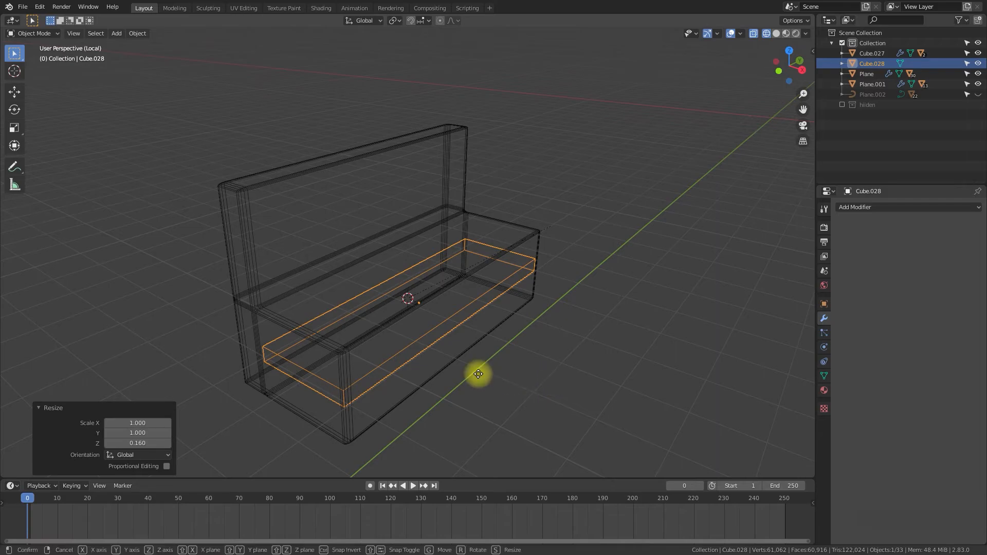
key("g")
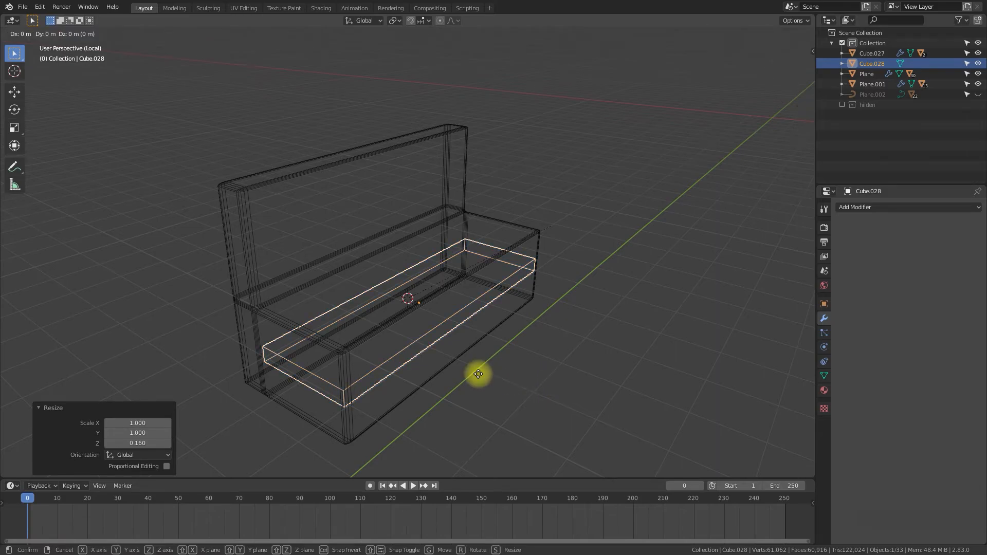
right_click(479, 374)
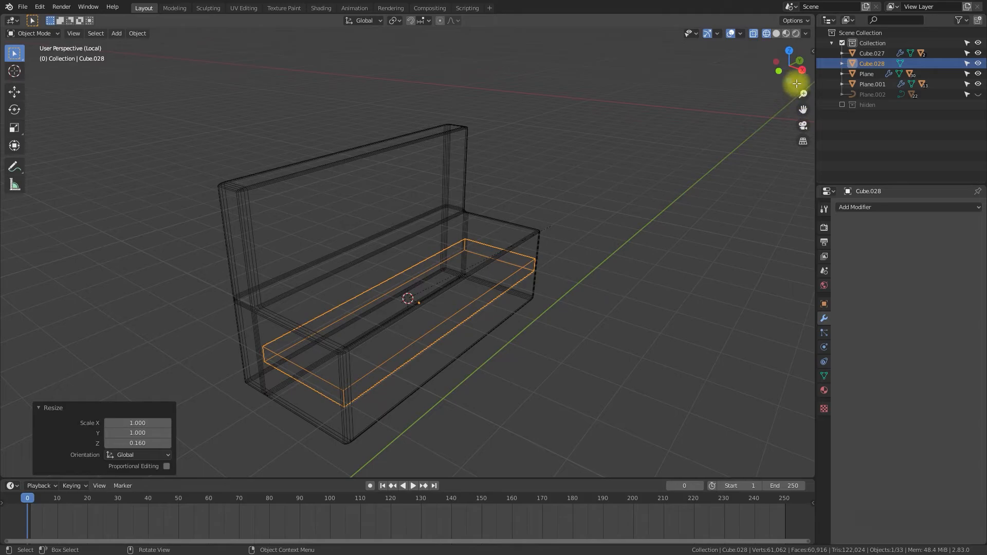
key("n")
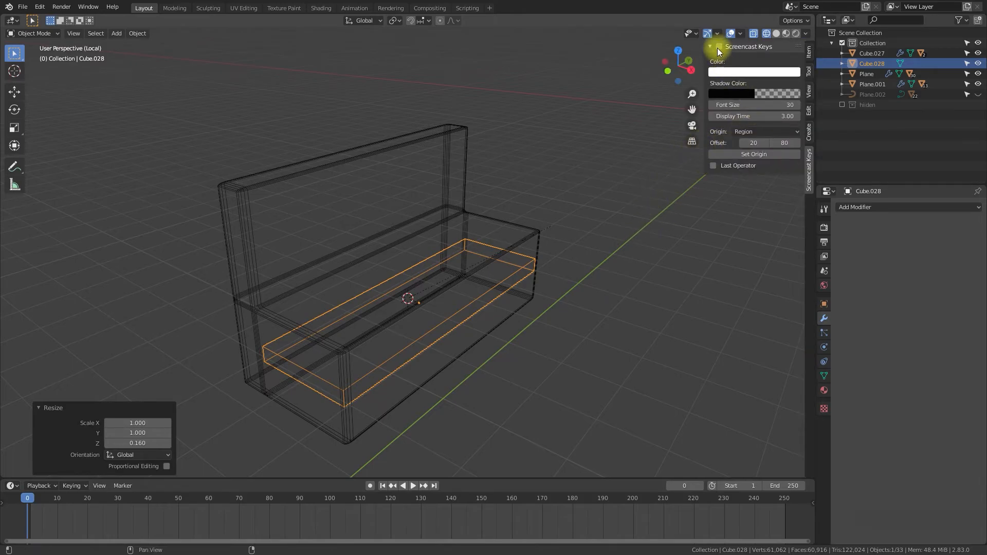
key("n")
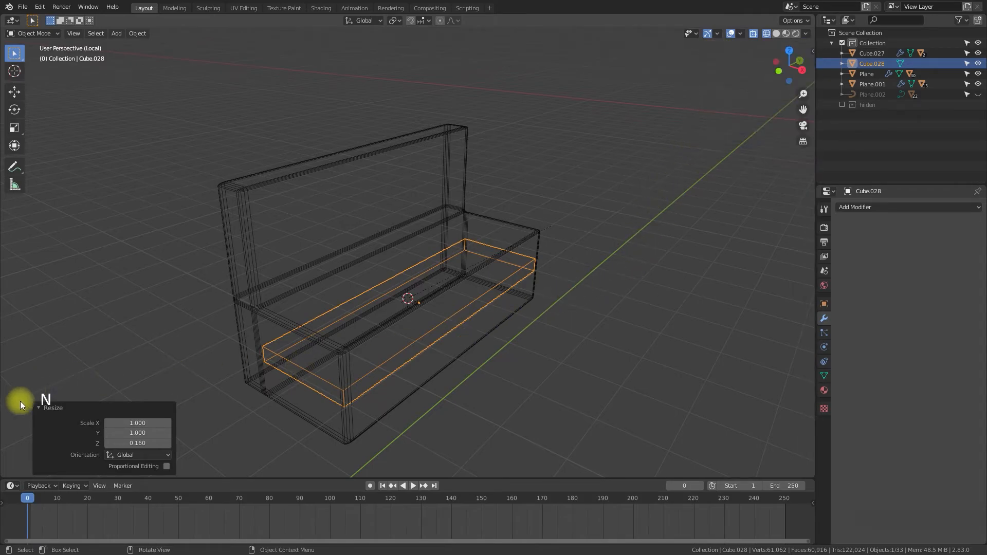
middle_click_drag(601, 356, 544, 368)
key("g")
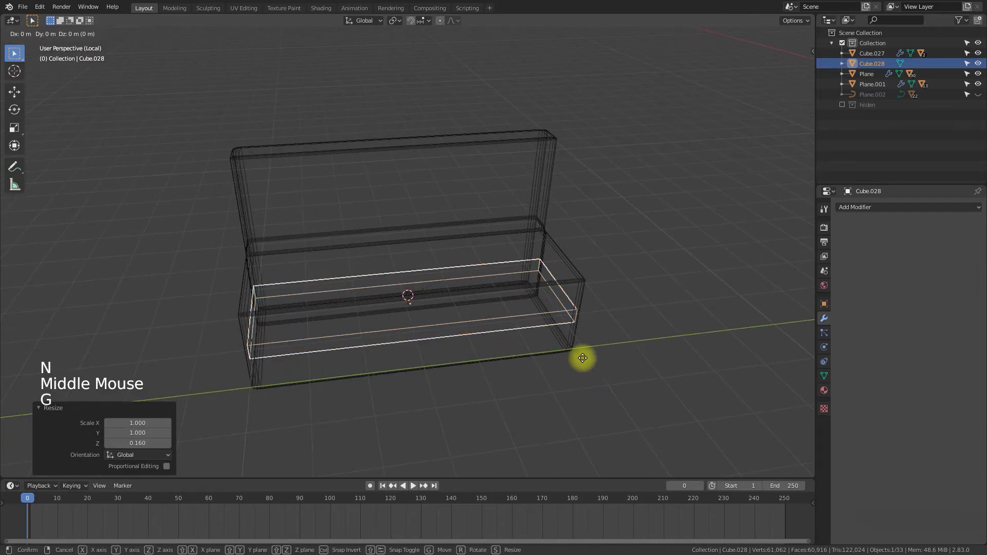
key("y")
right_click(663, 343)
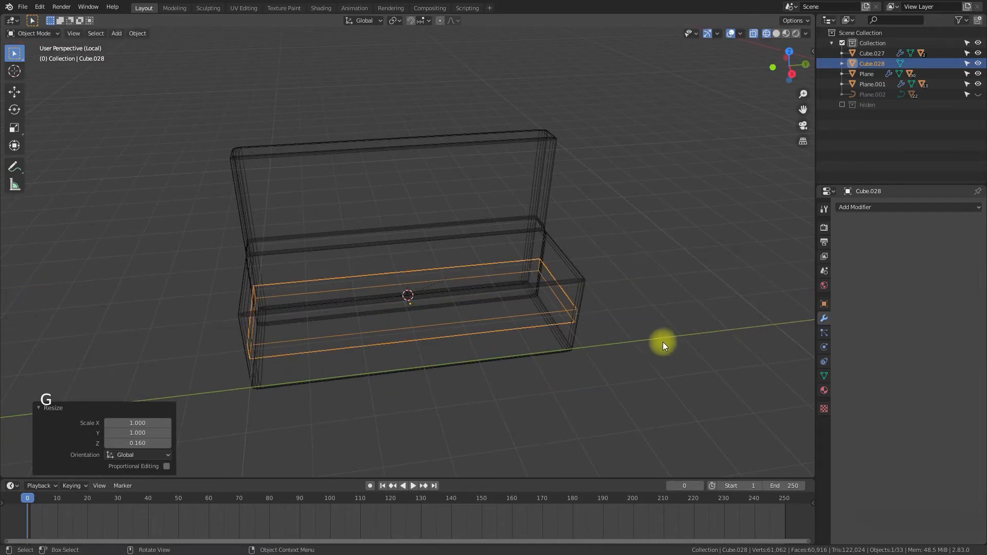
- Return to solid shading and raise the flattened cube about 1.32 m along Z onto the bench seat
key("z")
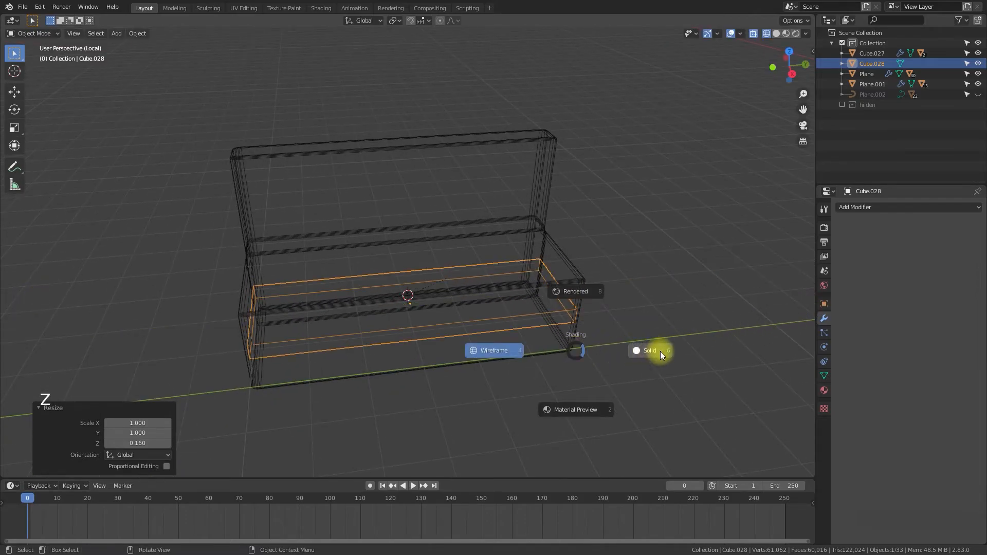
left_click(659, 350)
key("g")
key("z")
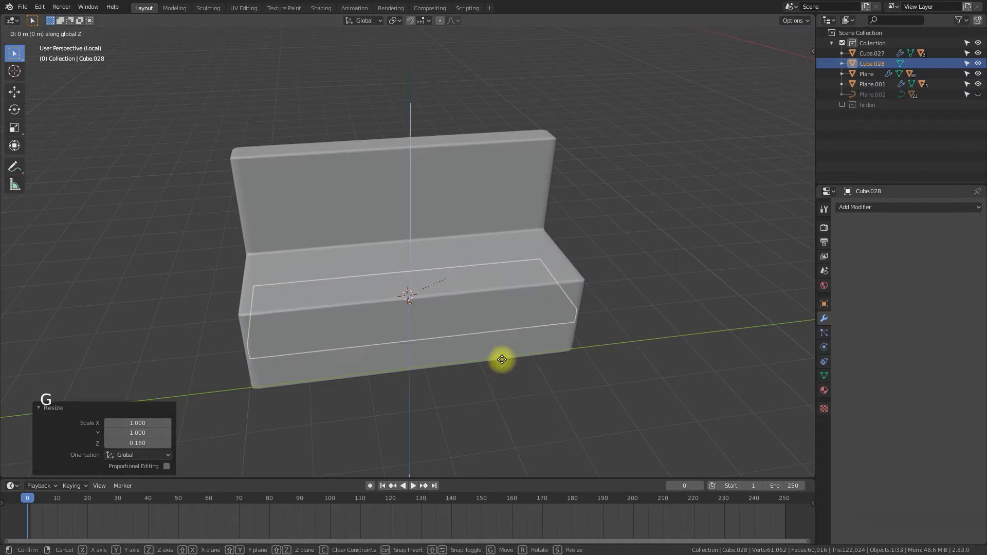
left_click(512, 312)
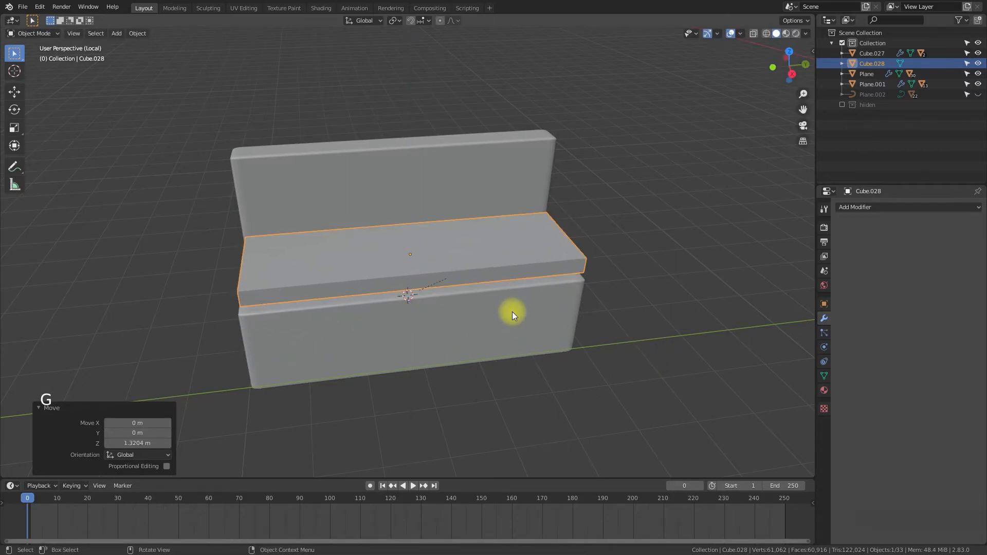
- Leave the bench's local view and isolate only the seat cushion slab
key("KP_Divide")
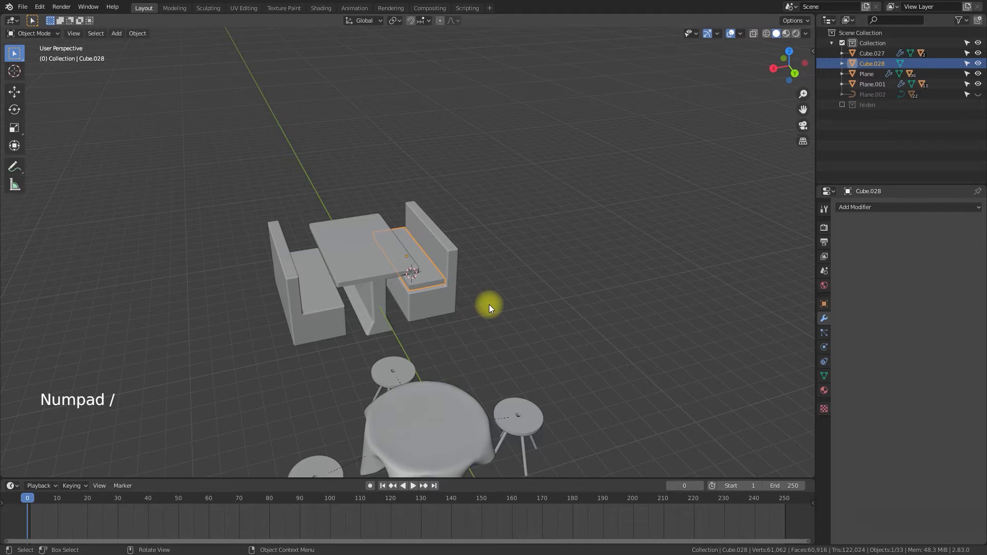
key("KP_Divide")
middle_click_drag(483, 324, 387, 311)
scroll(664, 316, "up", 2)
left_click(628, 326)
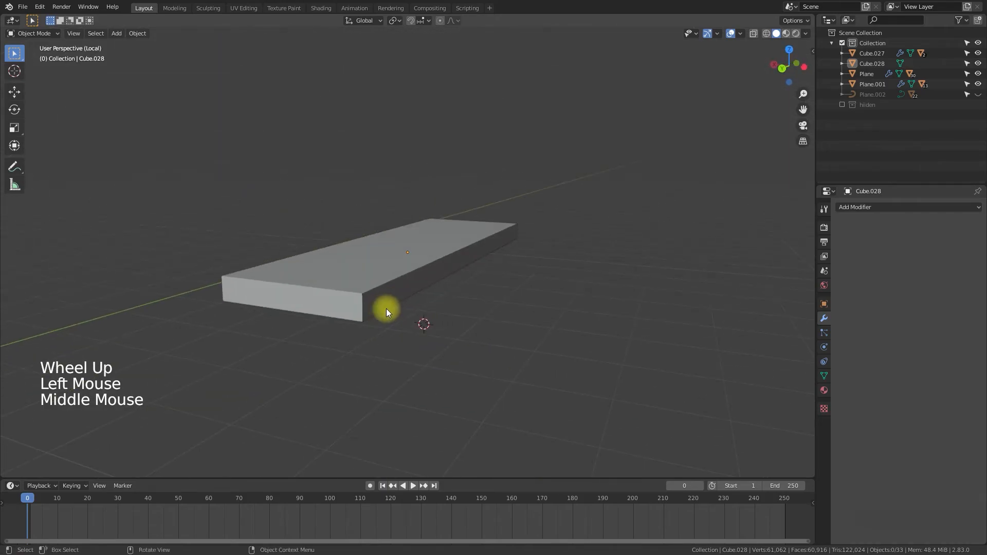
- Scale the seat cushion slab along Z to make it slightly thinner
left_click(387, 310)
key("s")
key("z")
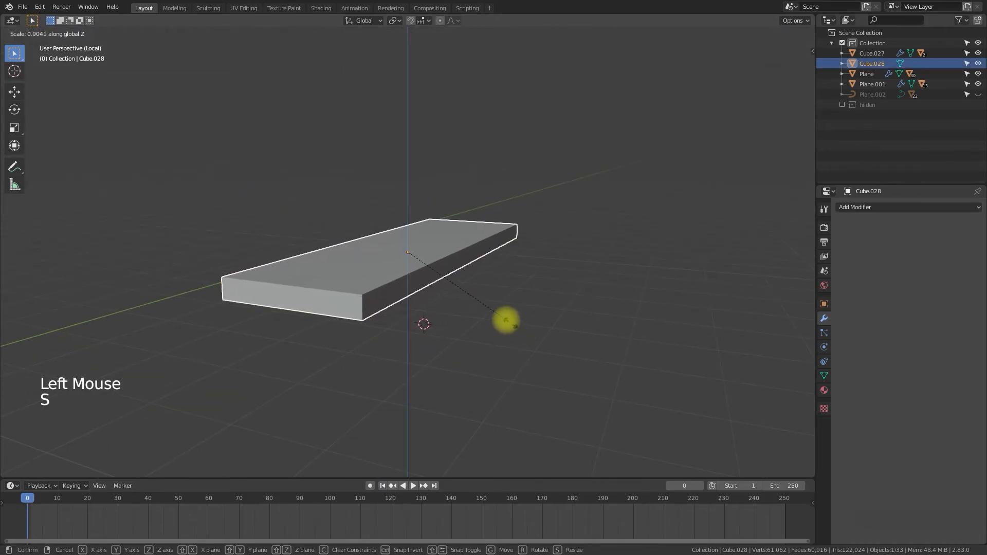
left_click(504, 342)
left_click(505, 342)
middle_click_drag(504, 342, 327, 234)
left_click(391, 260)
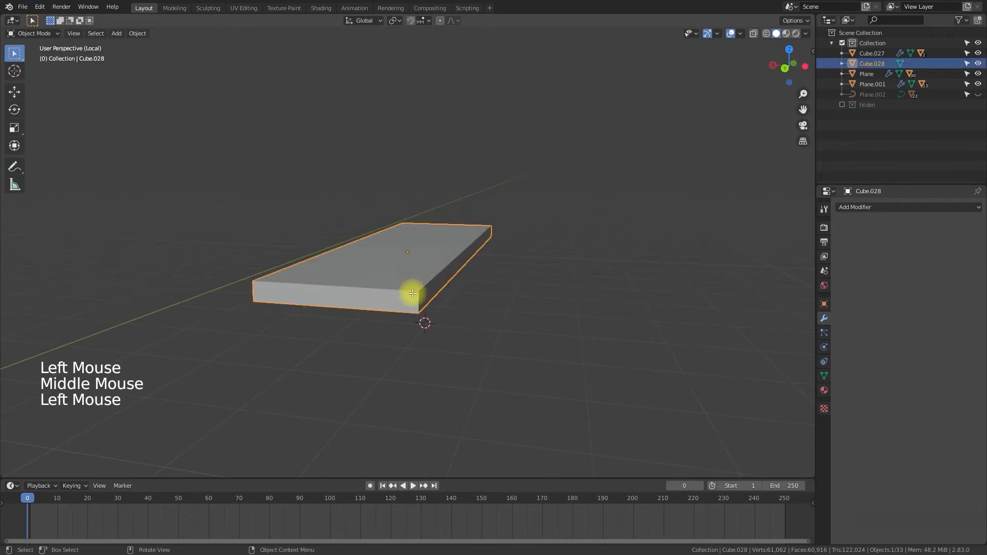
- Add nine evenly spaced loop cuts running along the length of the seat cushion slab, without sliding them
key("Tab")
middle_click_drag(429, 319, 454, 319)
scroll(454, 320, "up", 2)
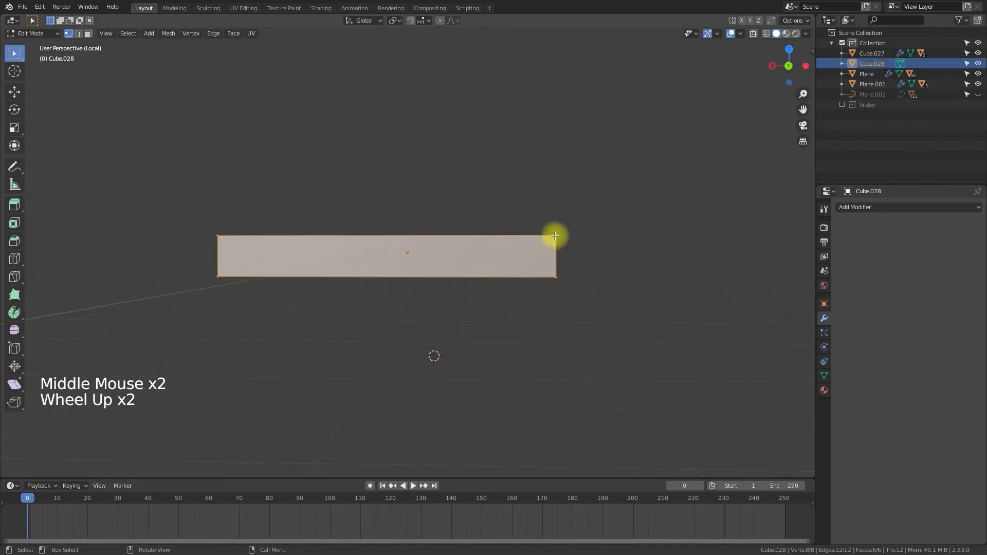
middle_click_drag(520, 319, 525, 319)
middle_click_drag(478, 365, 469, 334)
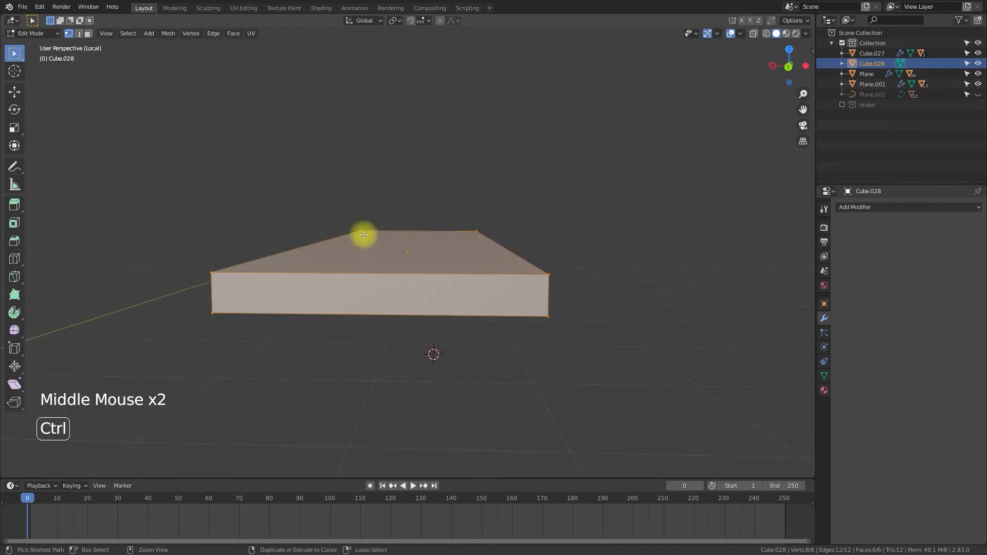
key("ctrl+r")
scroll(396, 278, "up", 8)
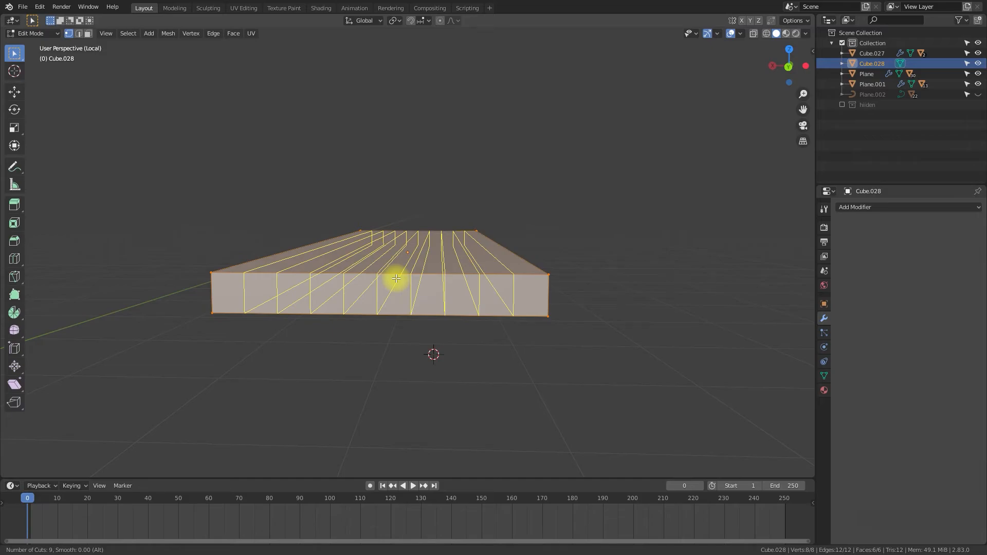
left_click(396, 278)
right_click(445, 293)
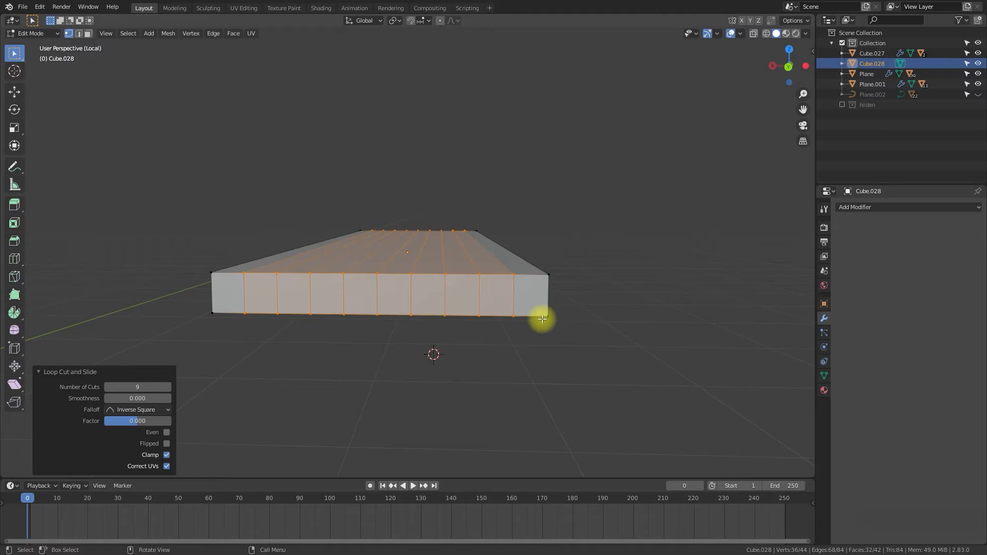
- Add 24 evenly spaced loop cuts across the width of the seat cushion slab in top view, without sliding them
middle_click_drag(542, 319, 670, 426)
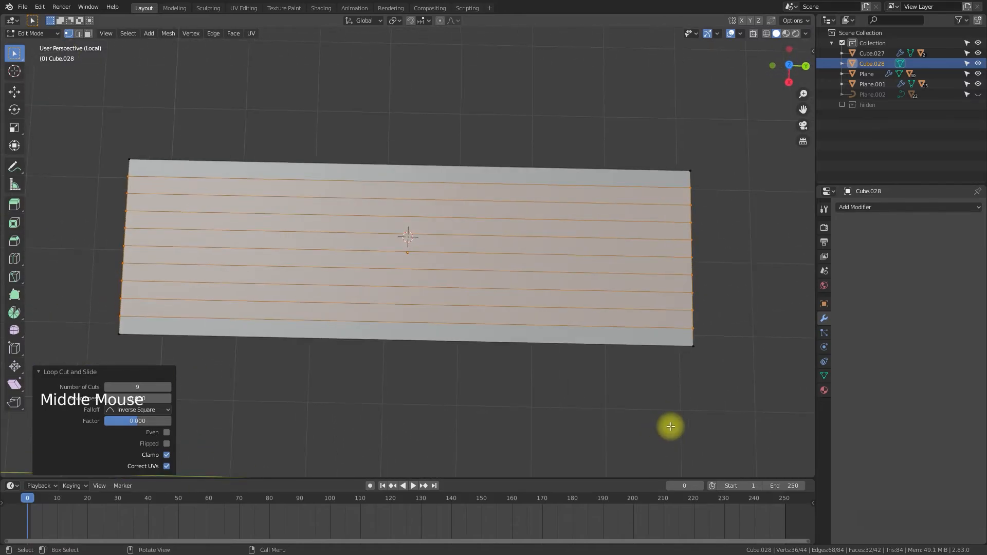
key("KP_7")
scroll(591, 316, "down", 2)
middle_click_drag(560, 315, 547, 272, "shift")
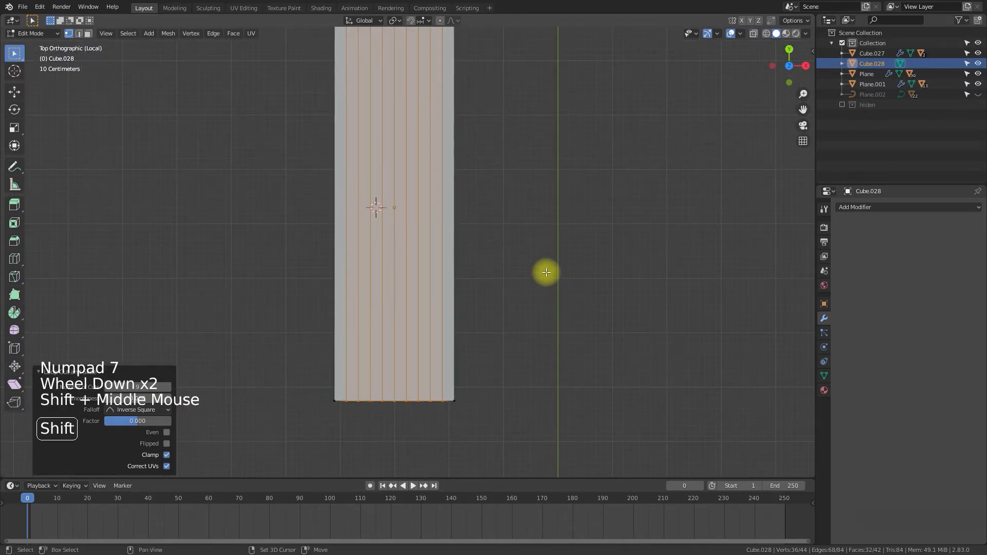
scroll(505, 312, "up", 1)
scroll(505, 312, "up", 1, "shift")
middle_click_drag(505, 312, 511, 243, "shift")
key("ctrl+r")
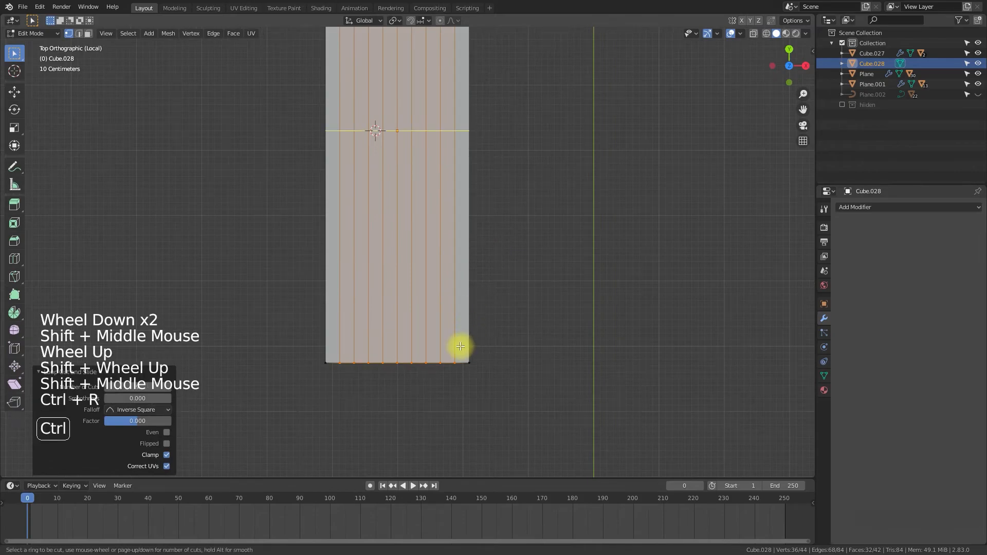
scroll(460, 346, "up", 20)
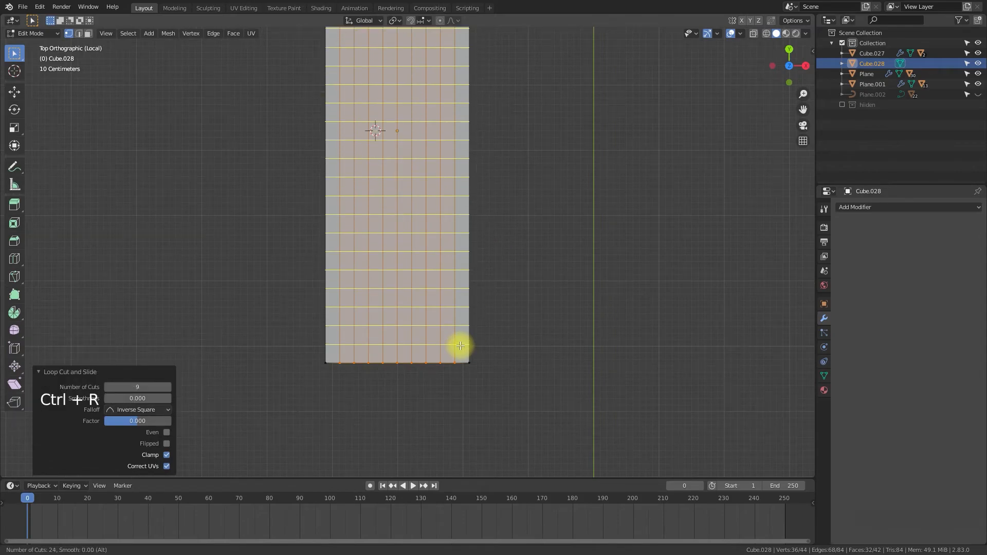
left_click(460, 346)
right_click(461, 346)
- Subdivide the whole seat cushion mesh once and return to Object Mode
middle_click_drag(591, 371, 446, 285)
key("Tab")
key("Tab")
key("a")
right_click(430, 272)
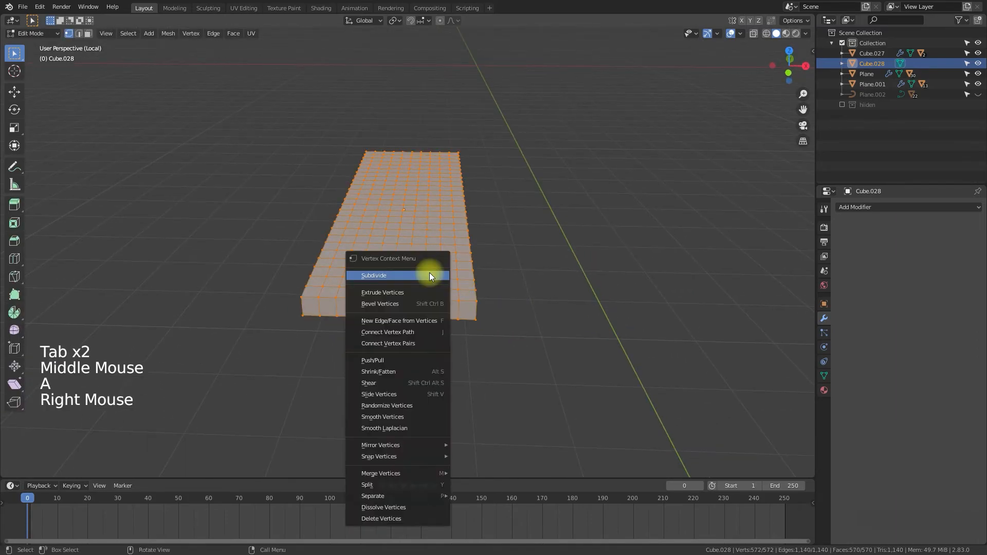
left_click(430, 273)
middle_click_drag(600, 328, 309, 354)
key("Tab")
scroll(443, 326, "down", 4)
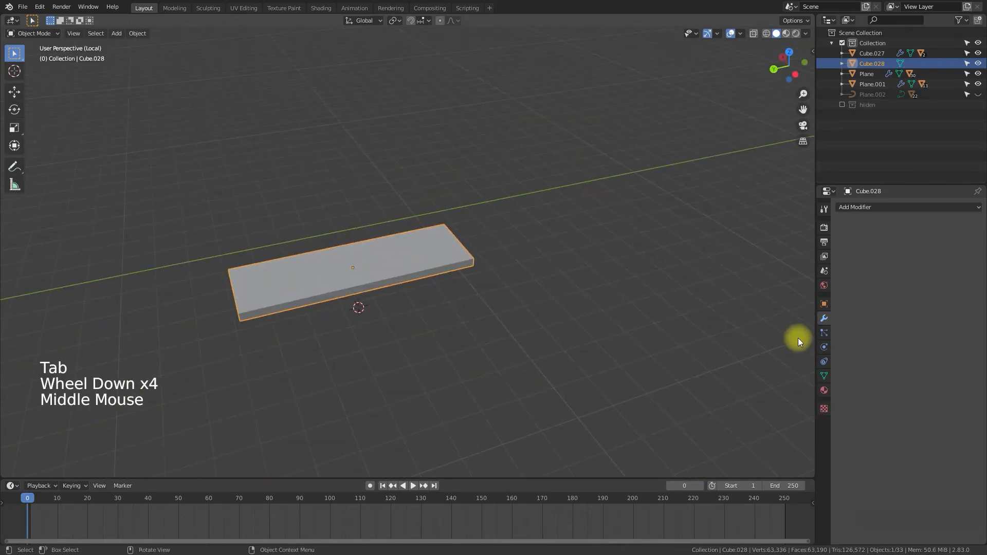
- Enable Cloth physics on the seat cushion slab and apply the Rubber preset
left_click(823, 349)
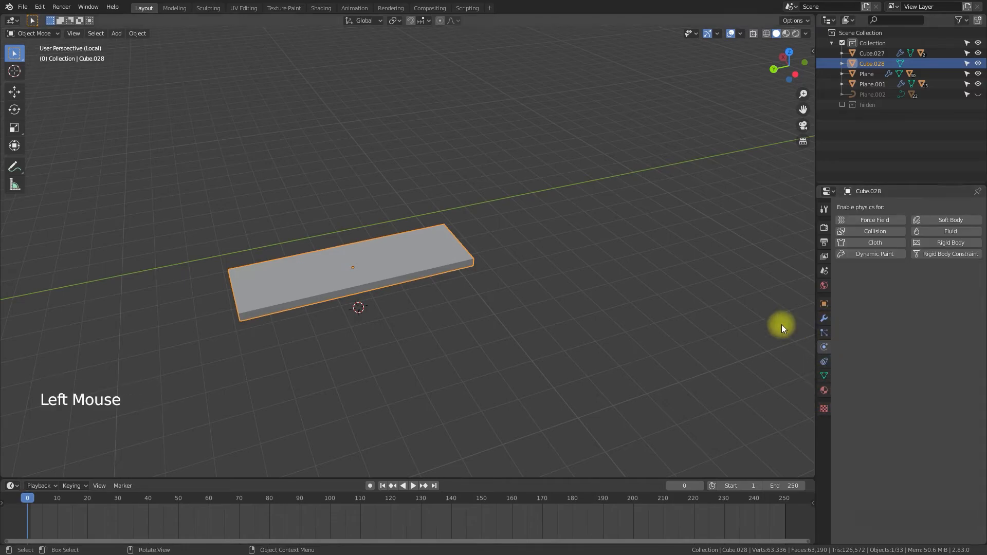
left_click(874, 242)
middle_click_drag(502, 337, 563, 279)
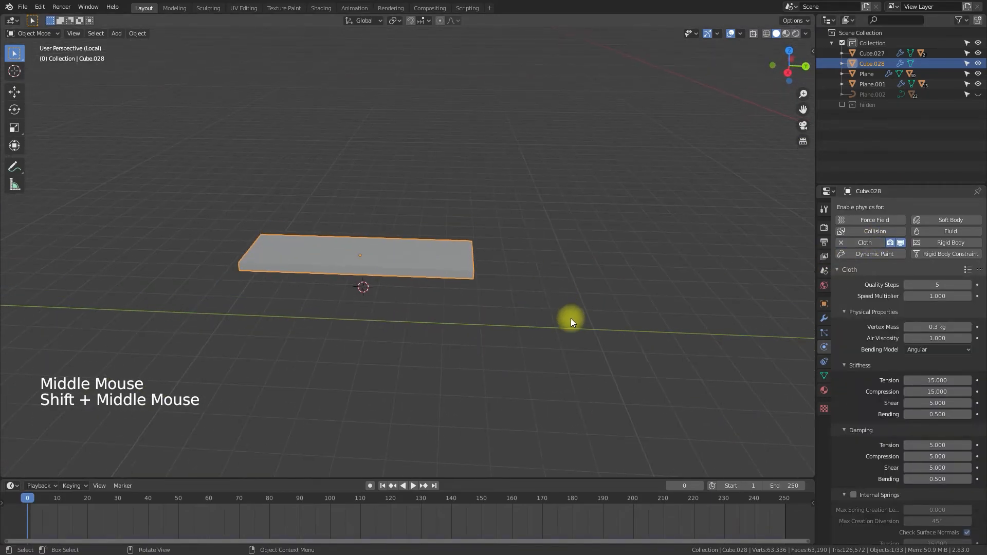
middle_click_drag(571, 319, 607, 316)
scroll(917, 369, "down", 6)
scroll(917, 369, "up", 7)
scroll(917, 369, "up", 4)
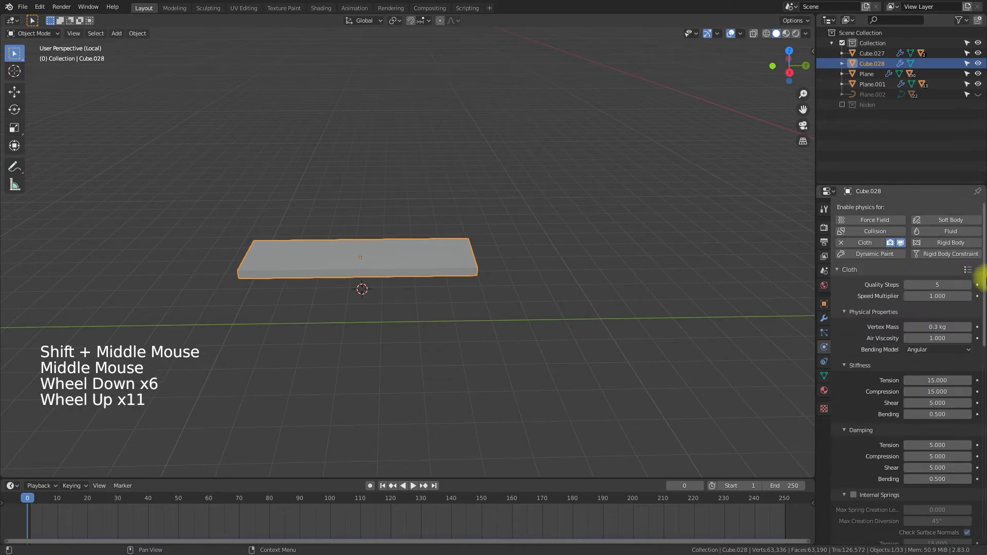
left_click(967, 269)
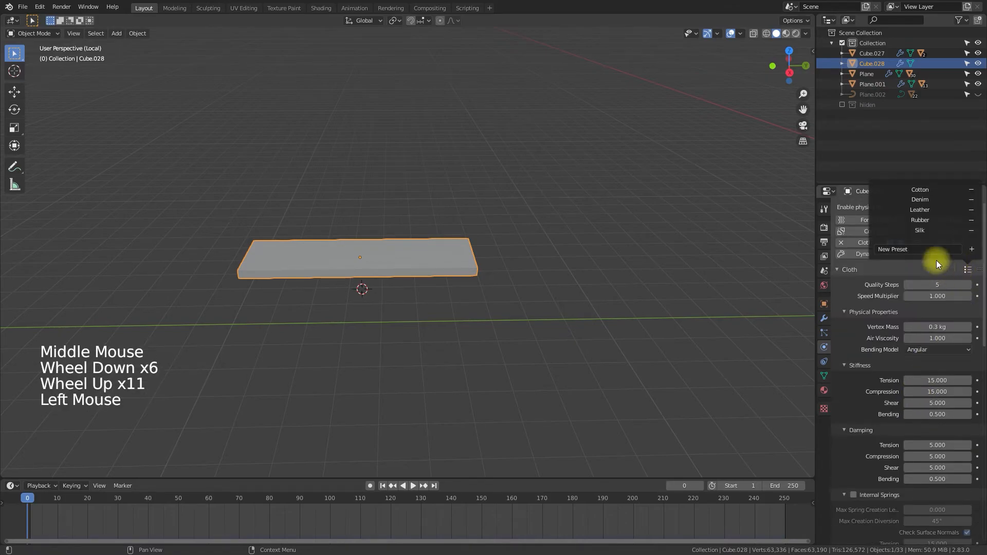
left_click(924, 219)
- Enable Self Collisions and Pressure in the cushion's cloth settings
scroll(943, 348, "down", 13)
scroll(940, 355, "down", 16)
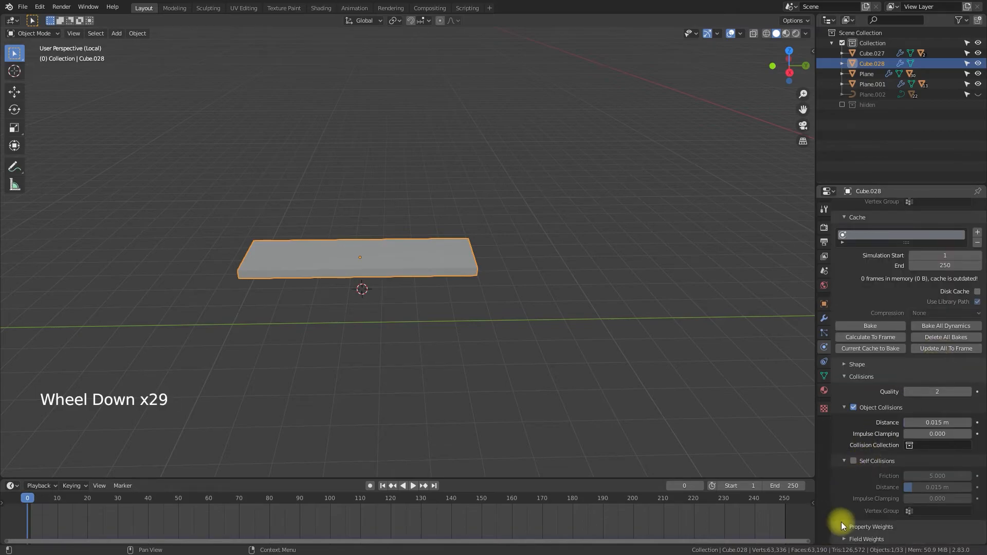
left_click(855, 462)
scroll(892, 364, "up", 9)
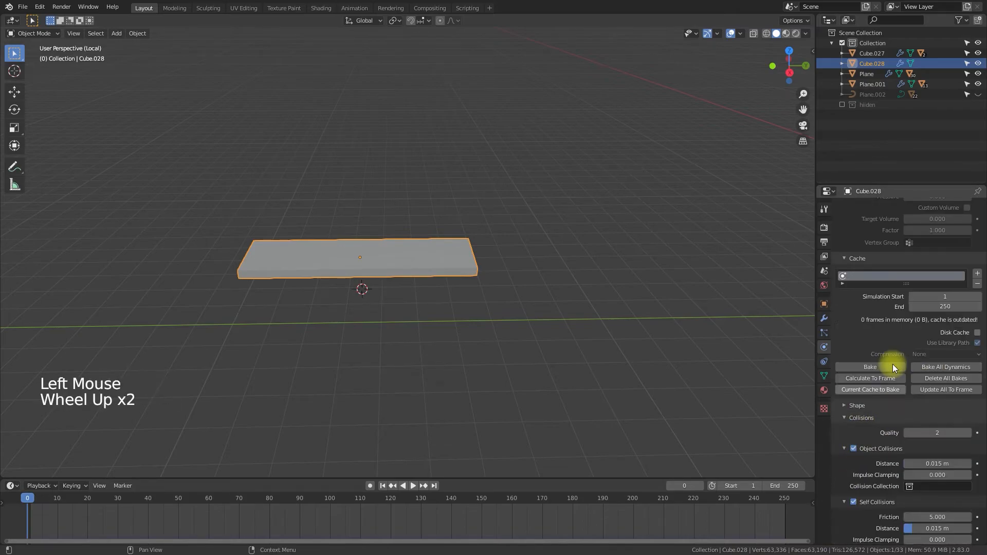
left_click(854, 325)
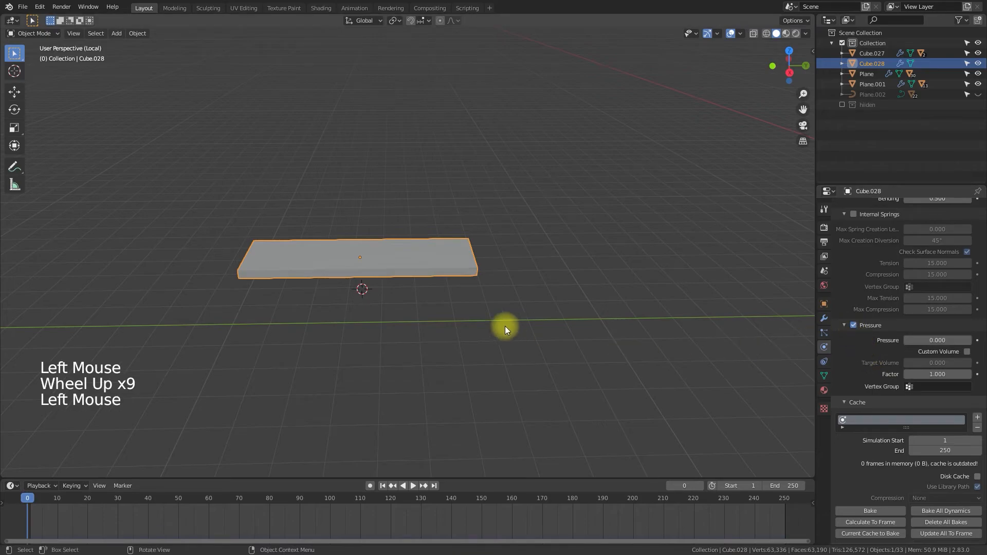
- Set the cushion's cloth pressure to 2 and test it by running the simulation for about 14 frames
scroll(505, 326, "up", 5)
middle_click_drag(505, 326, 594, 344, "shift")
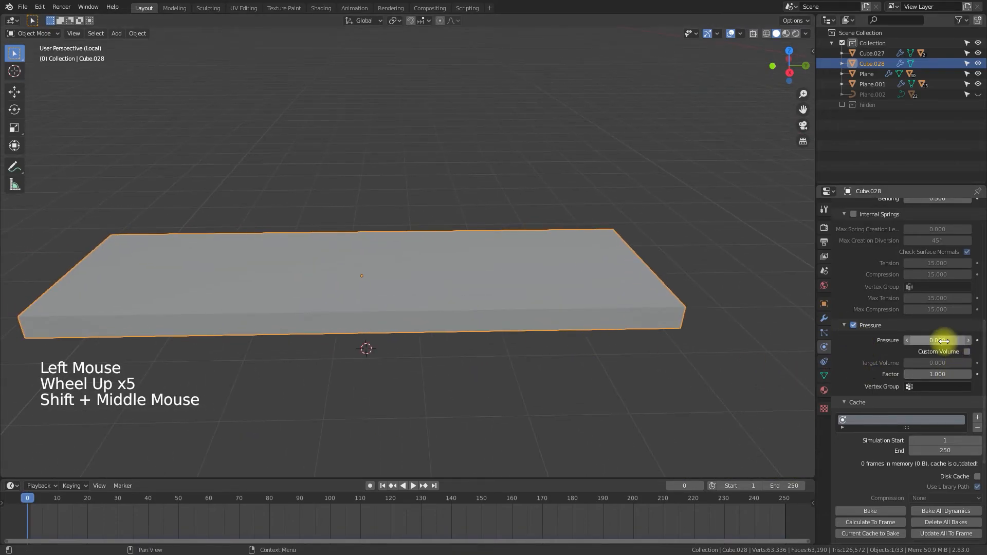
left_click(943, 341)
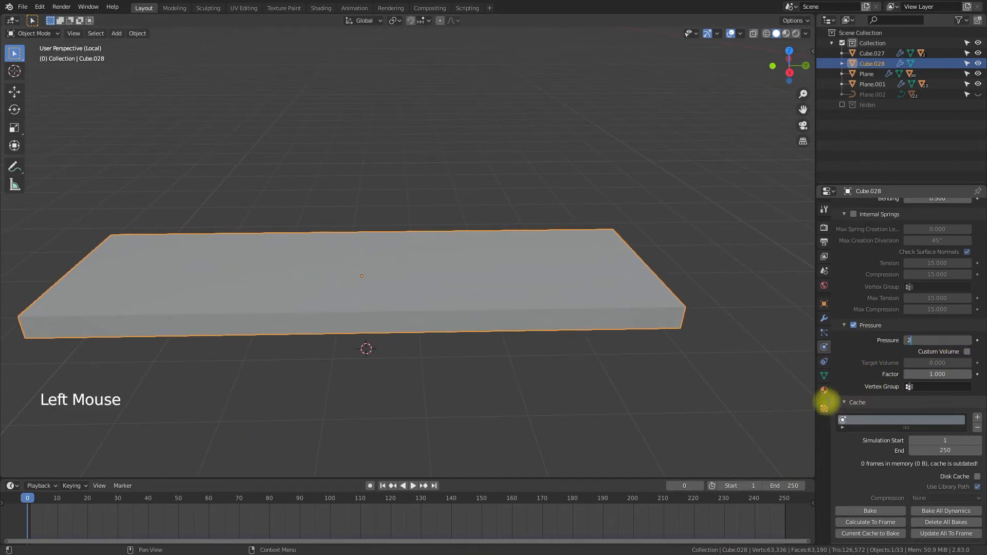
left_click(797, 396)
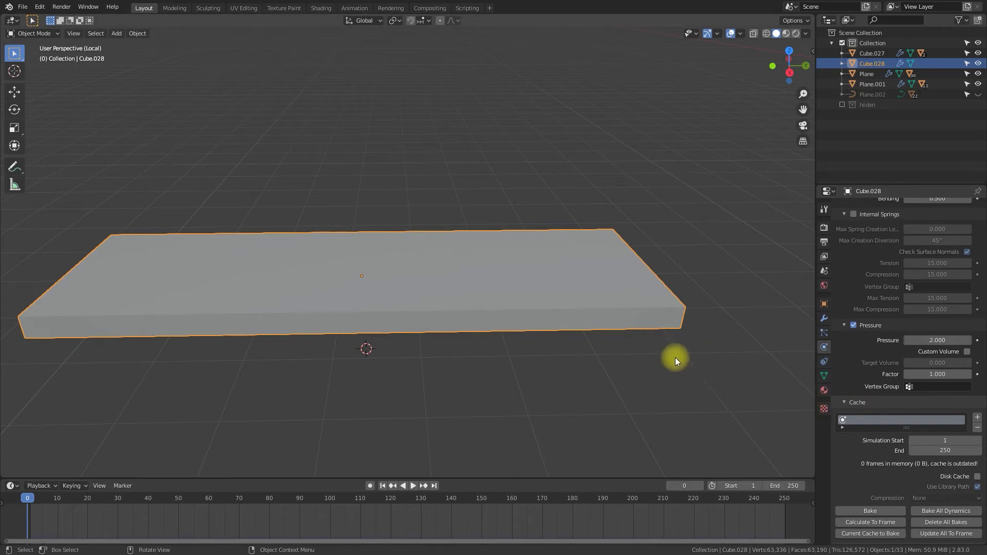
key("space")
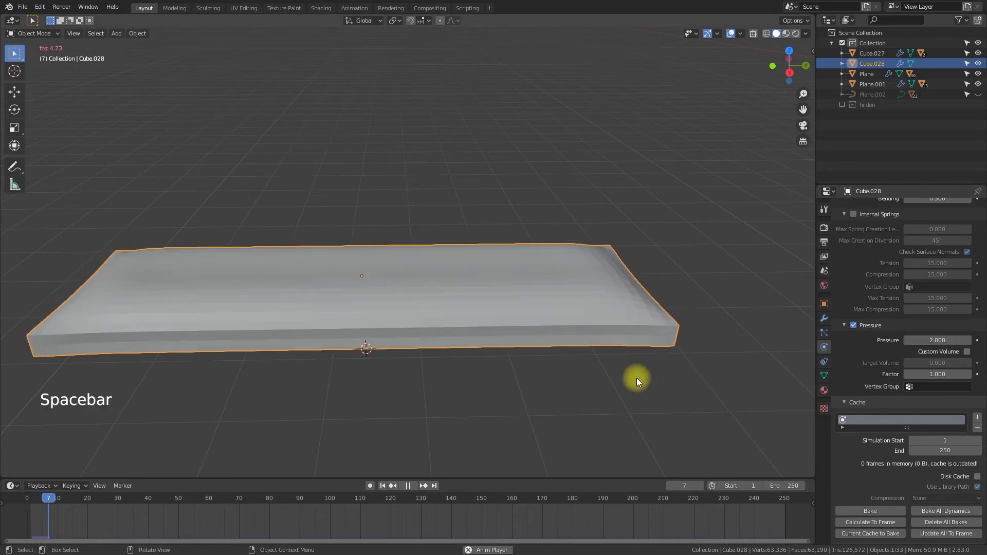
key("space")
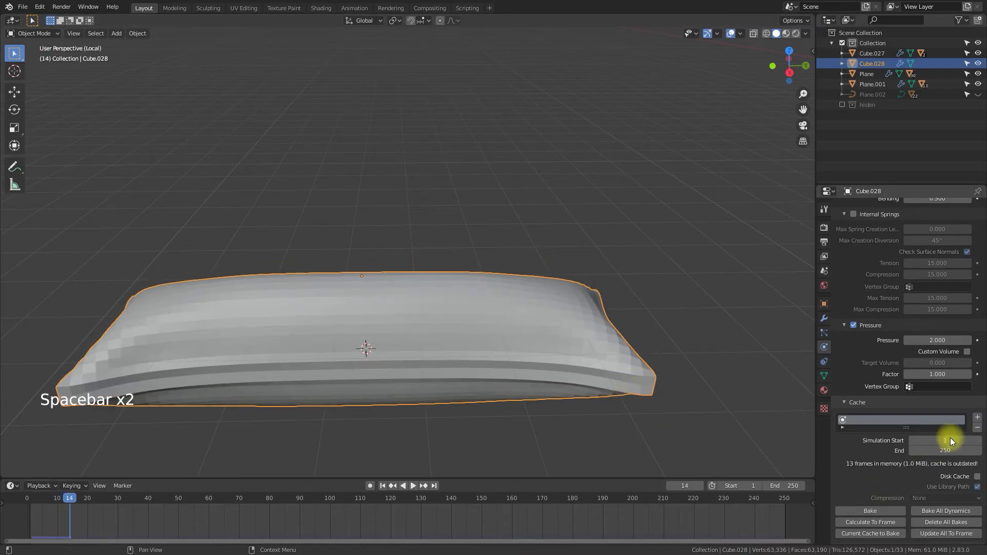
- Set the Gravity field weight of the cushion's cloth simulation to 0
scroll(927, 420, "down", 6)
scroll(928, 419, "down", 20)
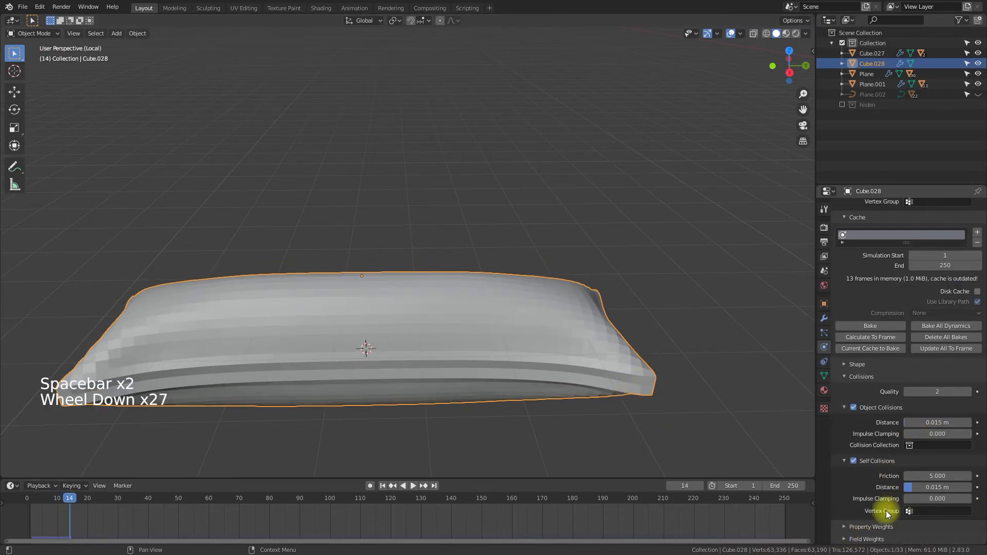
left_click(846, 528)
scroll(845, 529, "down", 4)
left_click(843, 446)
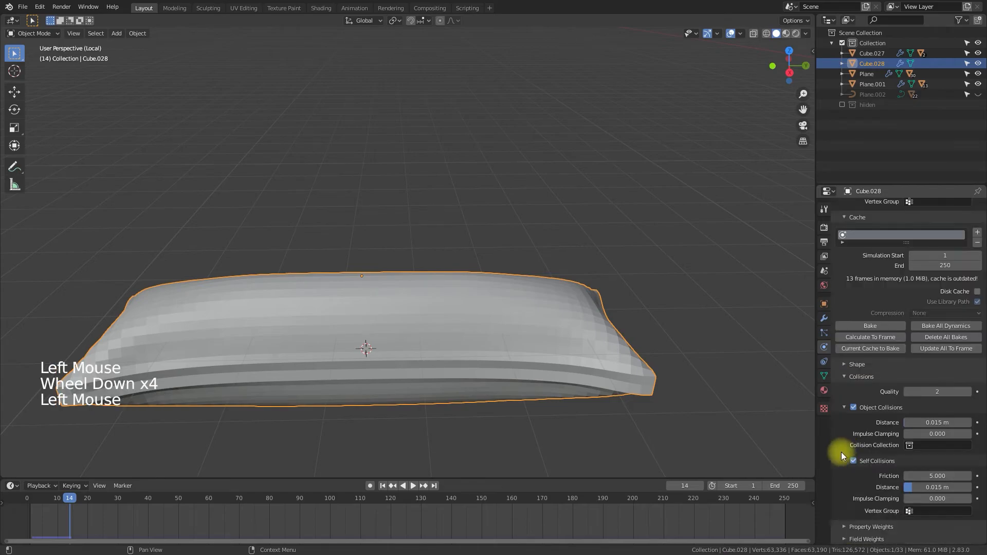
scroll(850, 507, "down", 7)
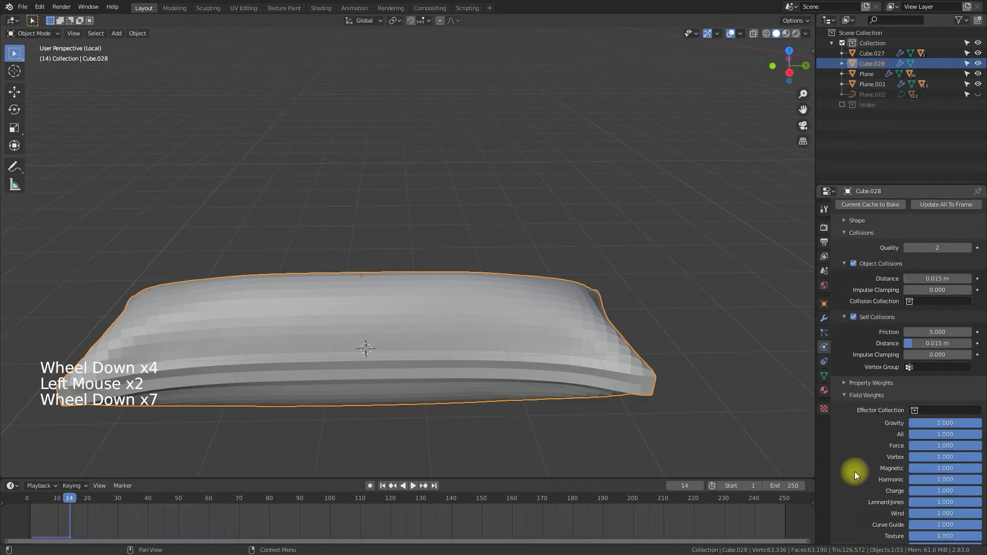
left_click_drag(971, 425, 872, 424)
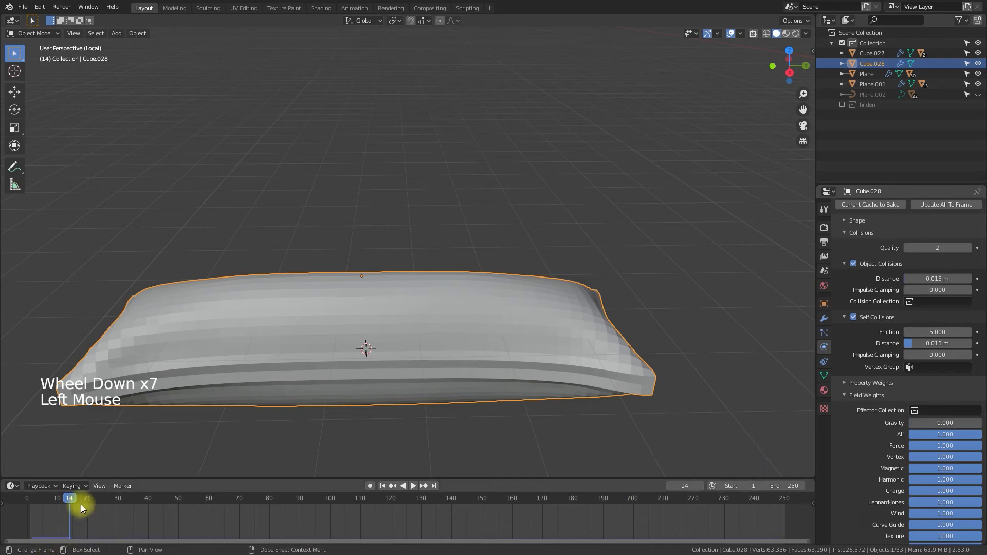
- Rerun the cloth simulation from frame 0 to about frame 45, check the cushion's shape from the side, and return to frame 0
left_click_drag(57, 501, 27, 501)
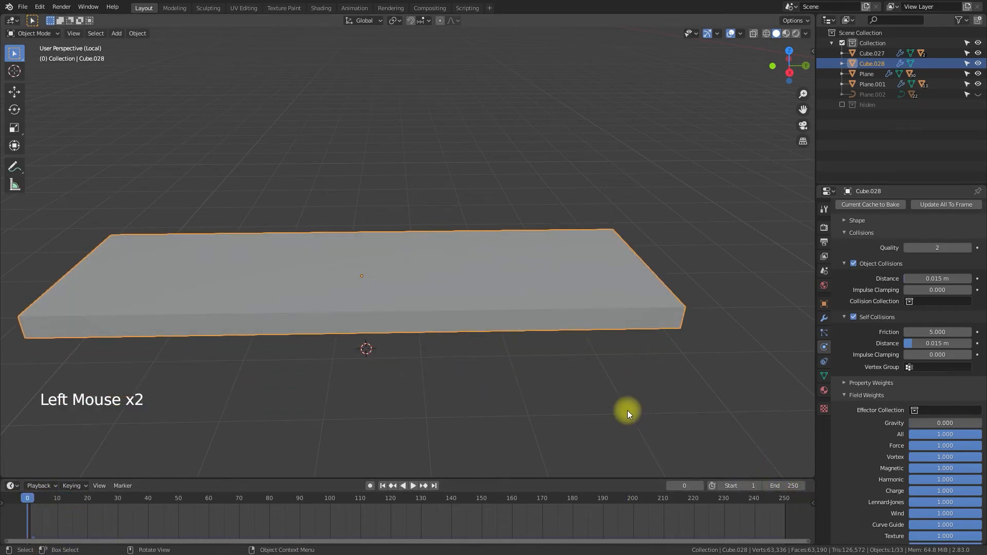
key("space")
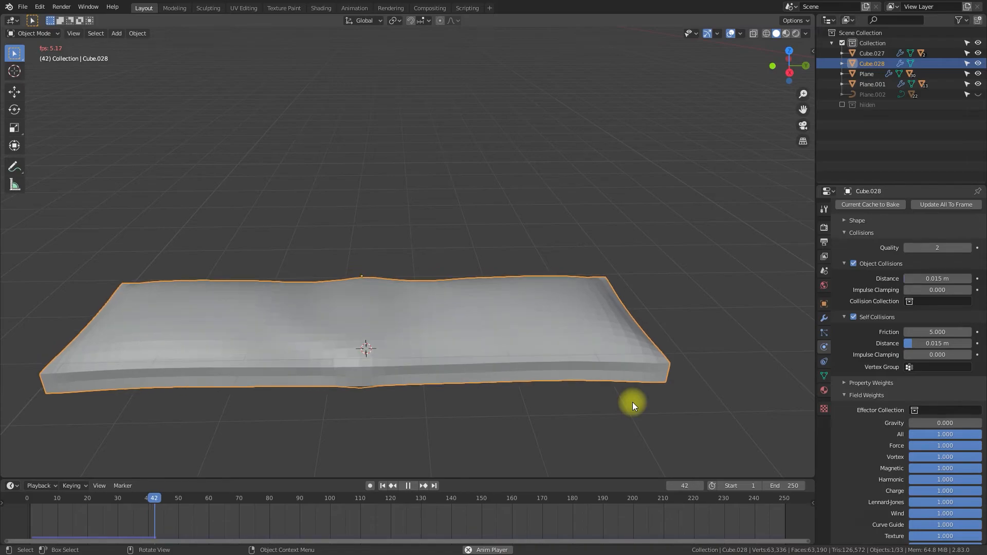
key("space")
middle_click_drag(662, 412, 338, 442)
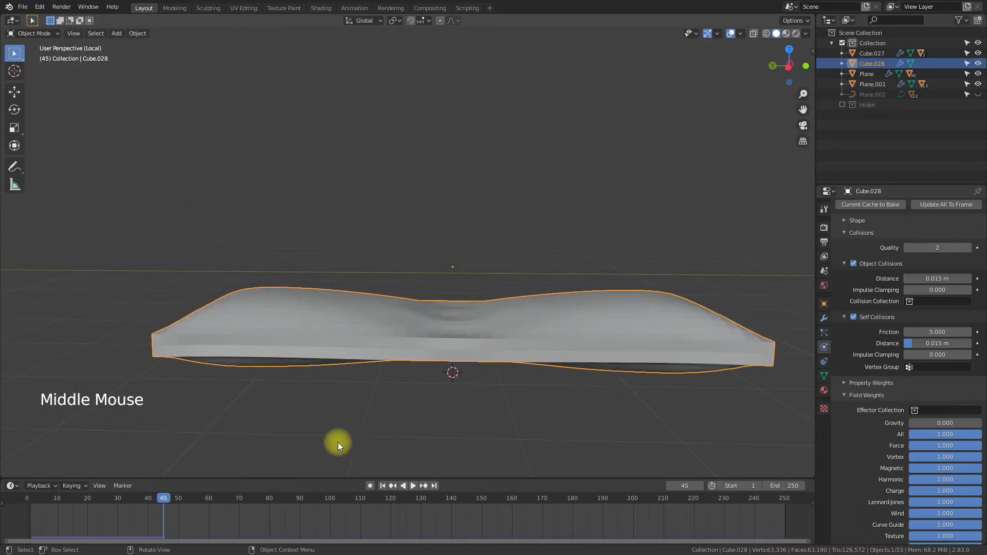
left_click_drag(177, 492, 11, 494)
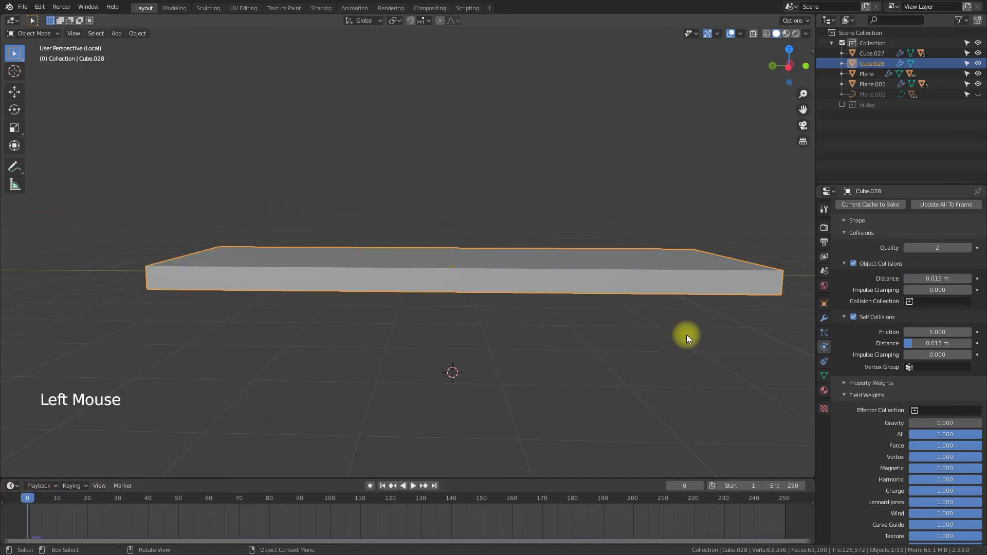
- Set the cushion's cloth collision Quality to 3 and its Pressure to 5
scroll(946, 333, "up", 1)
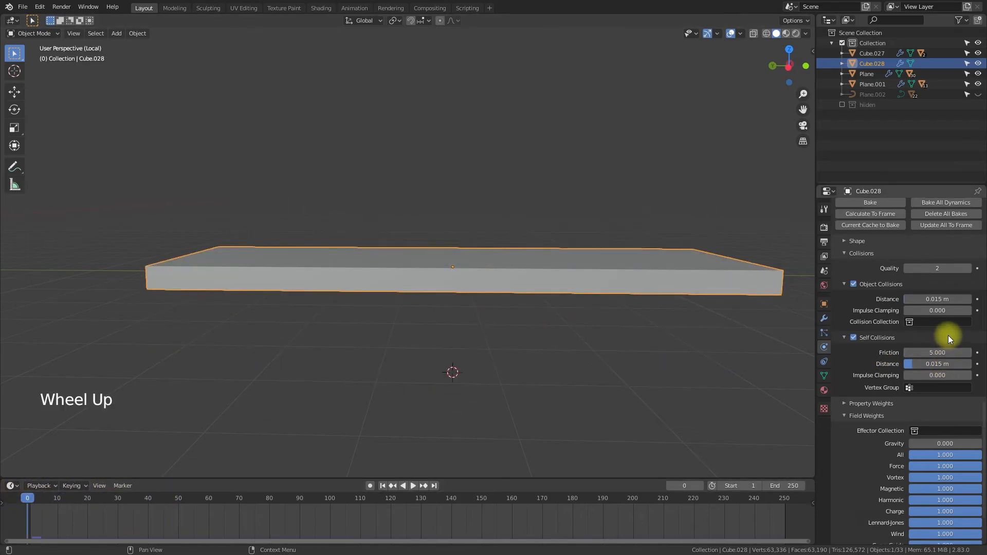
left_click(969, 268)
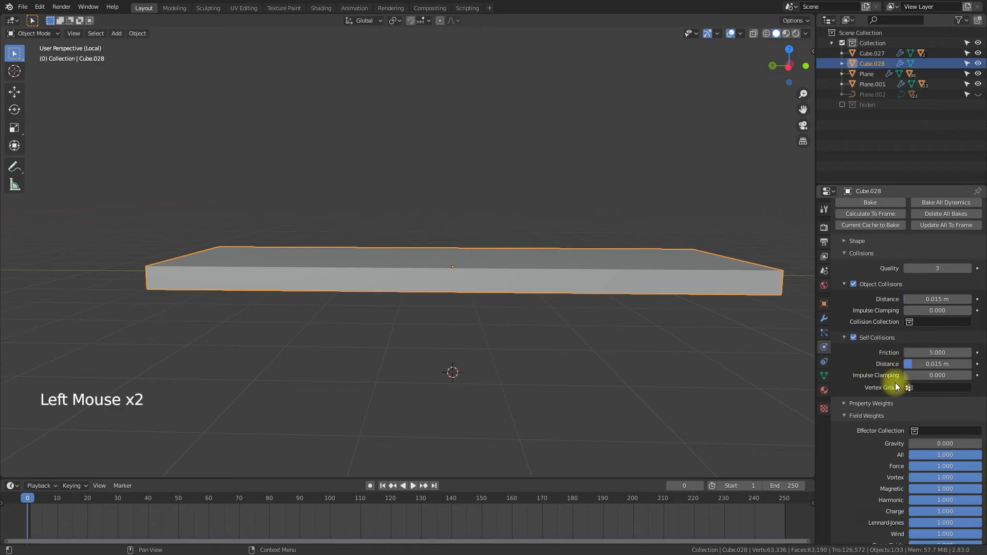
scroll(896, 383, "up", 18)
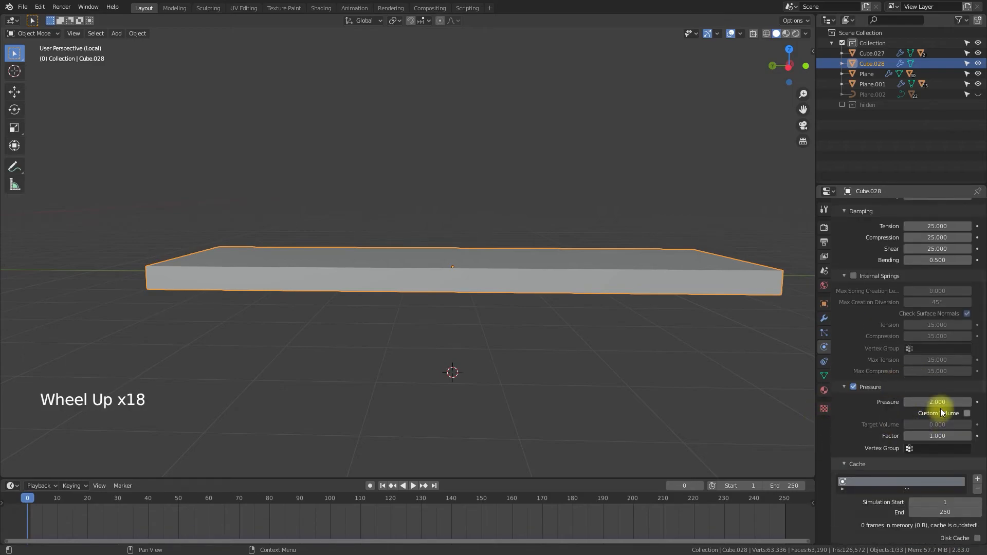
type("5")
key("Return")
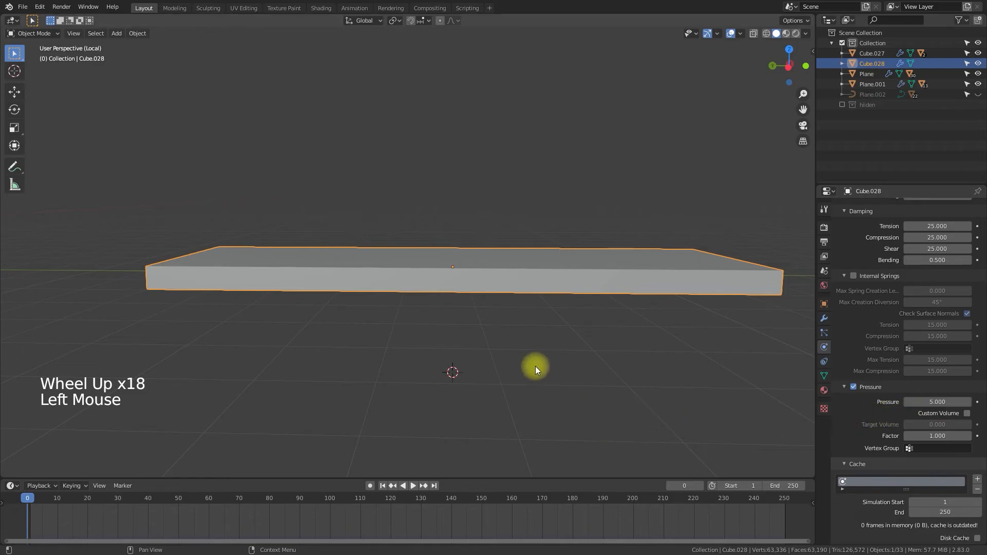
- Run the cloth simulation to about frame 53, pausing around frame 25 to inspect the cushion's shape from several angles
key("space")
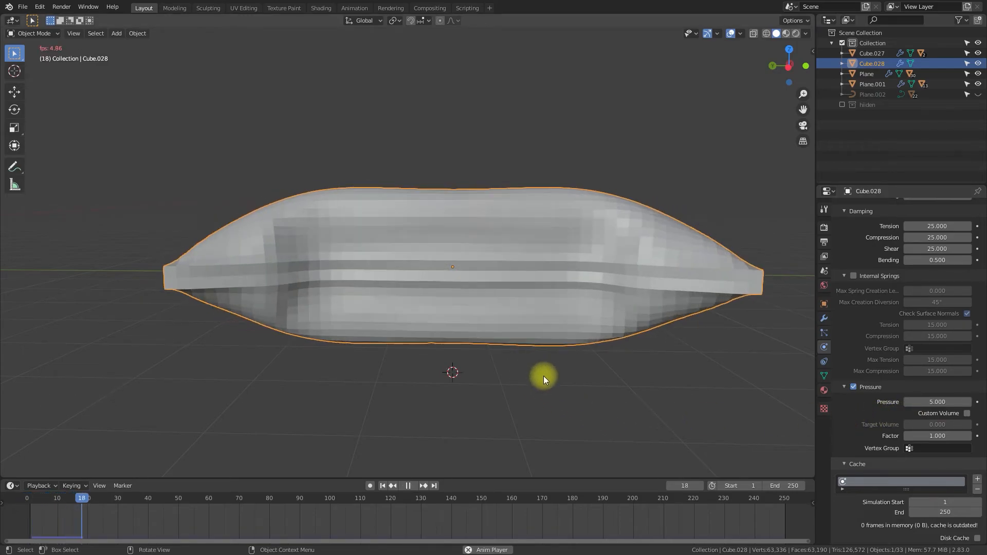
key("space")
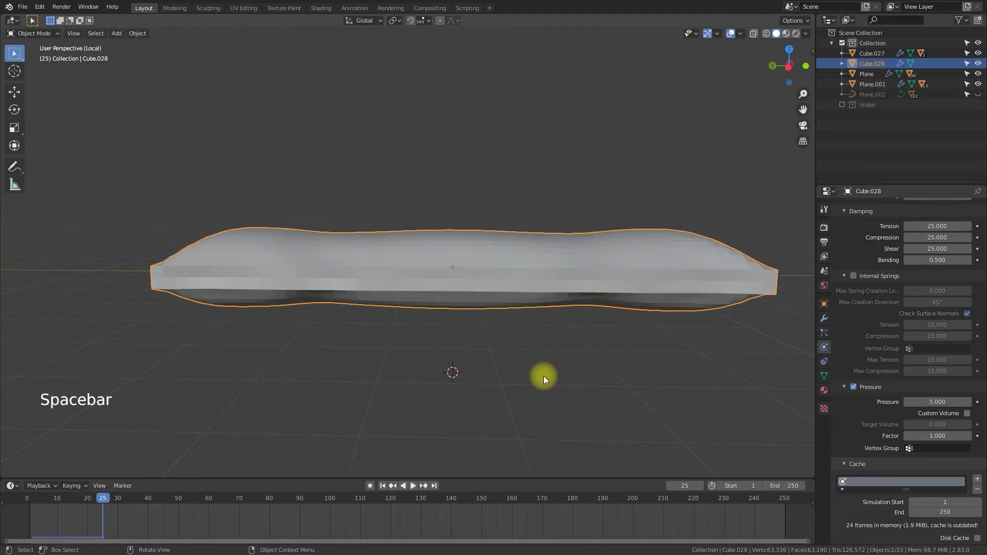
middle_click_drag(544, 375, 566, 409)
key("space")
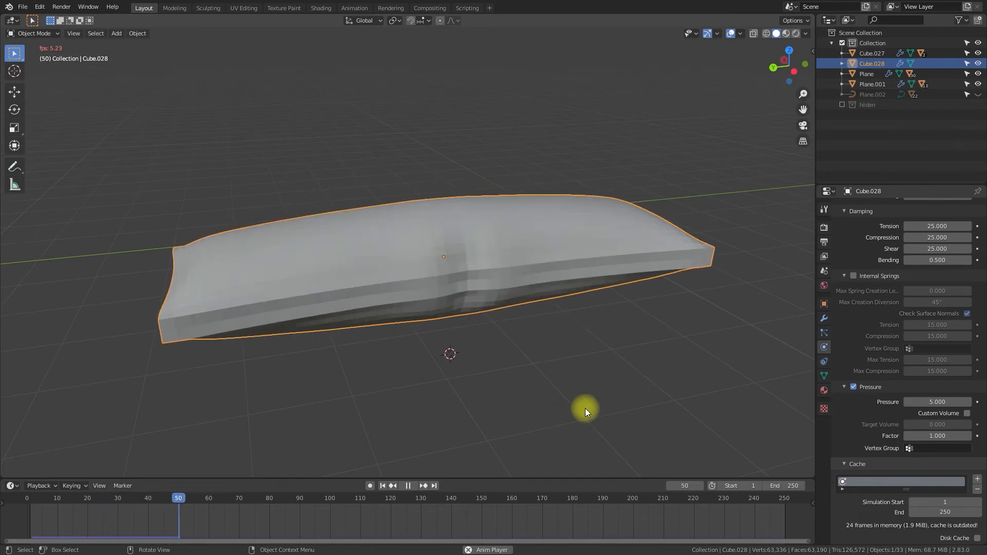
key("space")
middle_click_drag(585, 408, 541, 400)
- Set the Object Collisions Distance to about 0.104 m and rerun the simulation from the start to about frame 25
scroll(900, 405, "down", 5)
scroll(900, 405, "down", 12)
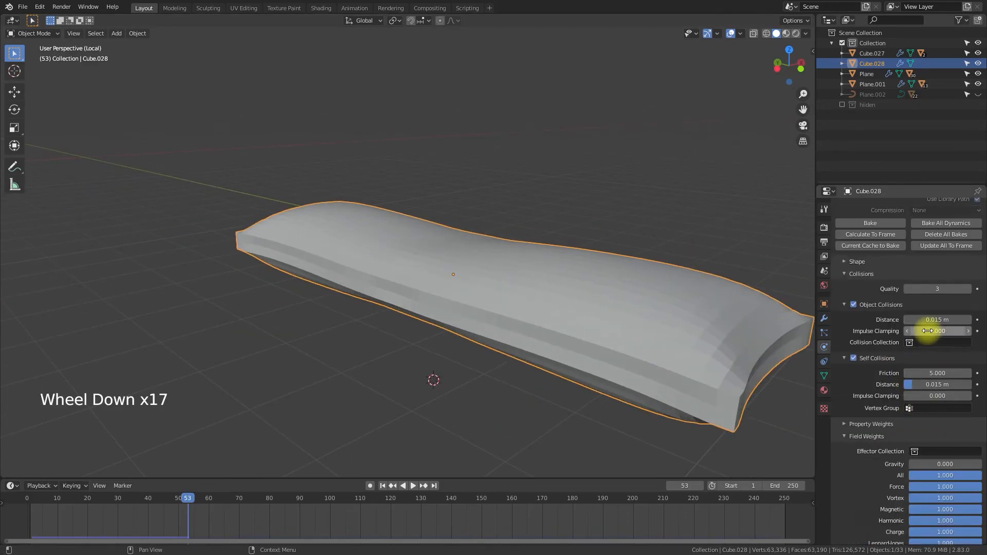
left_click(928, 320)
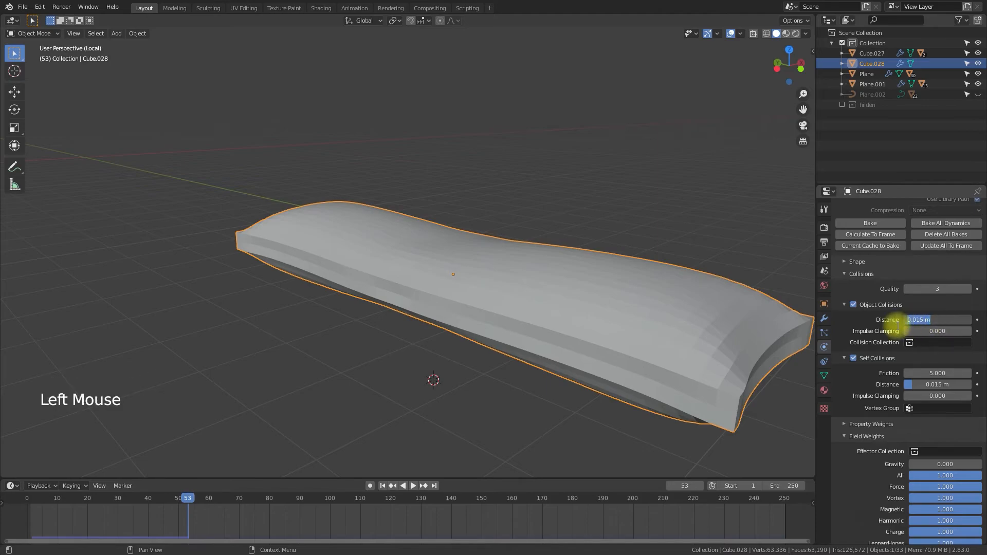
left_click(845, 320)
left_click_drag(917, 322, 962, 322)
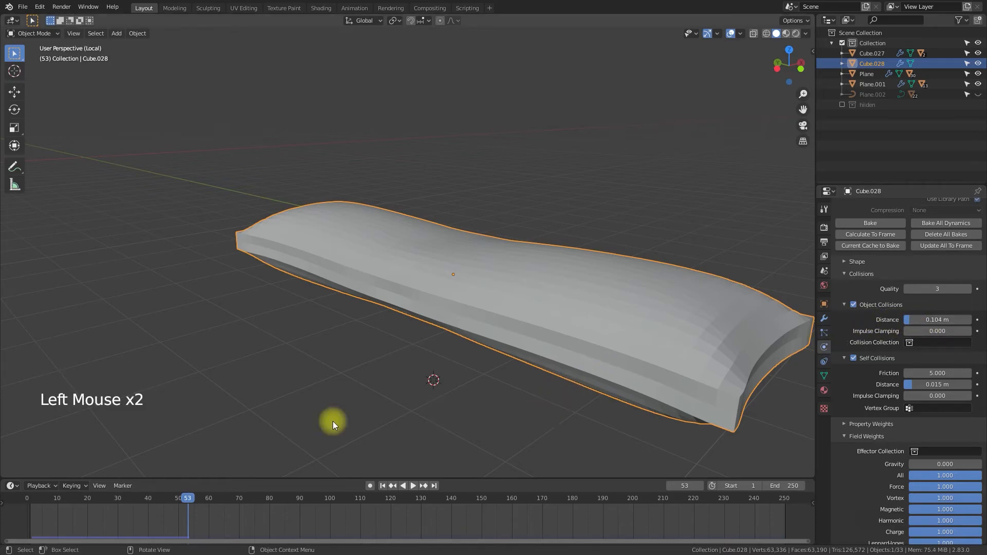
left_click_drag(189, 499, 36, 498)
key("space")
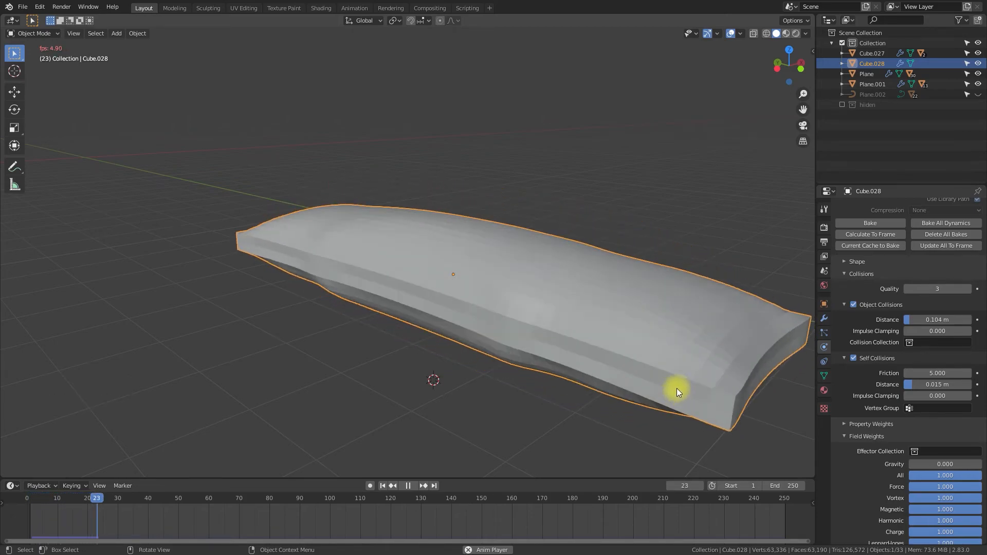
key("space")
- Set the cushion's cloth Pressure to 0.5 and continue the simulation to about frame 118
scroll(895, 327, "up", 14)
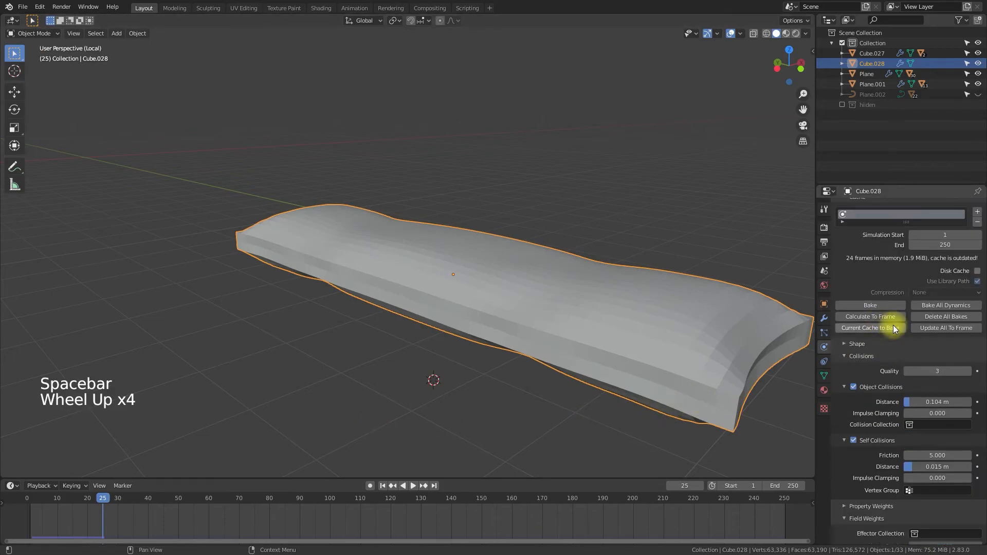
scroll(913, 326, "up", 4)
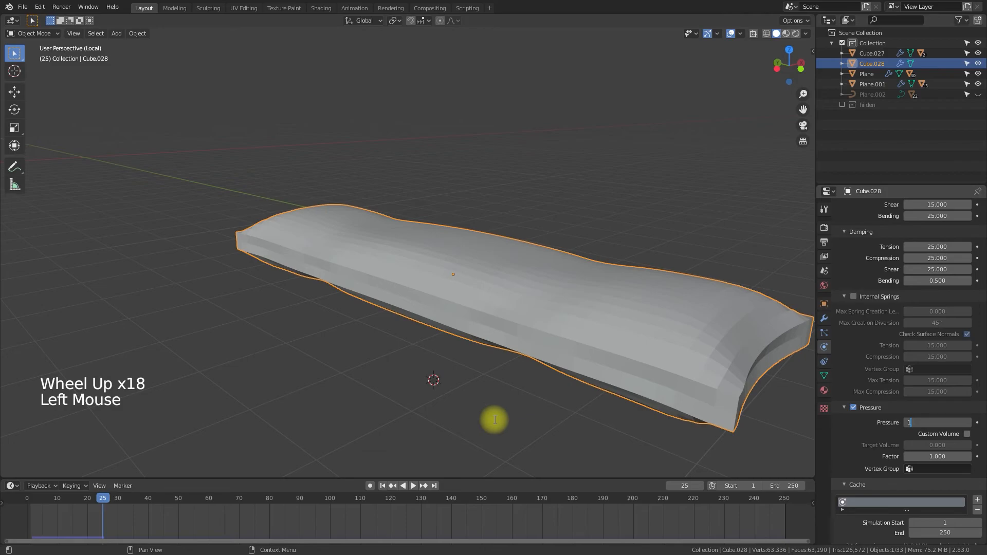
type(".")
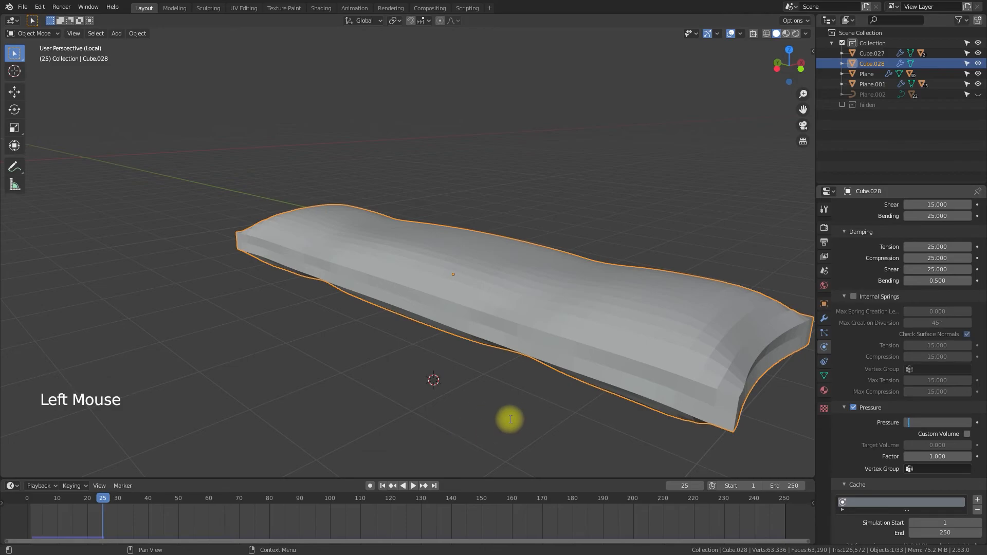
type("5")
key("Return")
key("space")
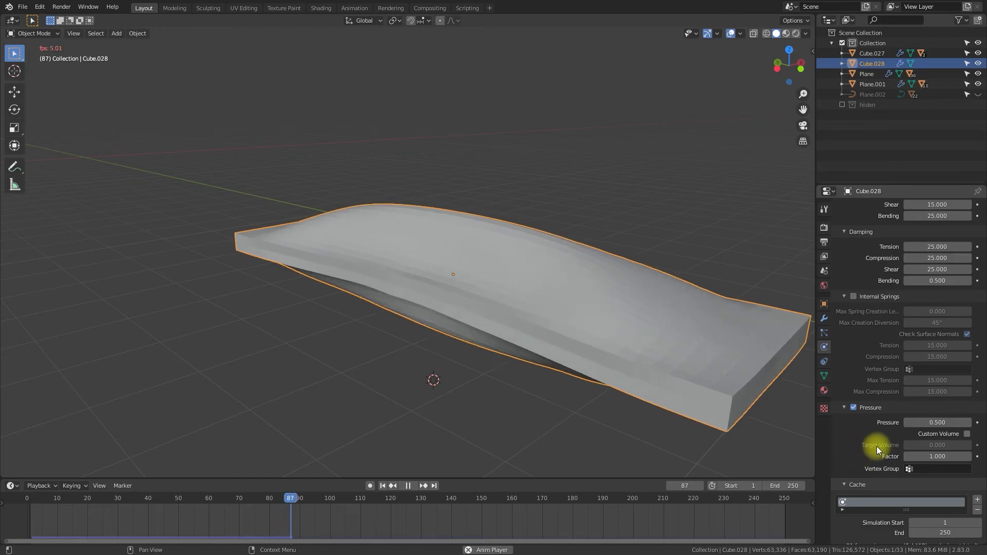
scroll(874, 449, "up", 1)
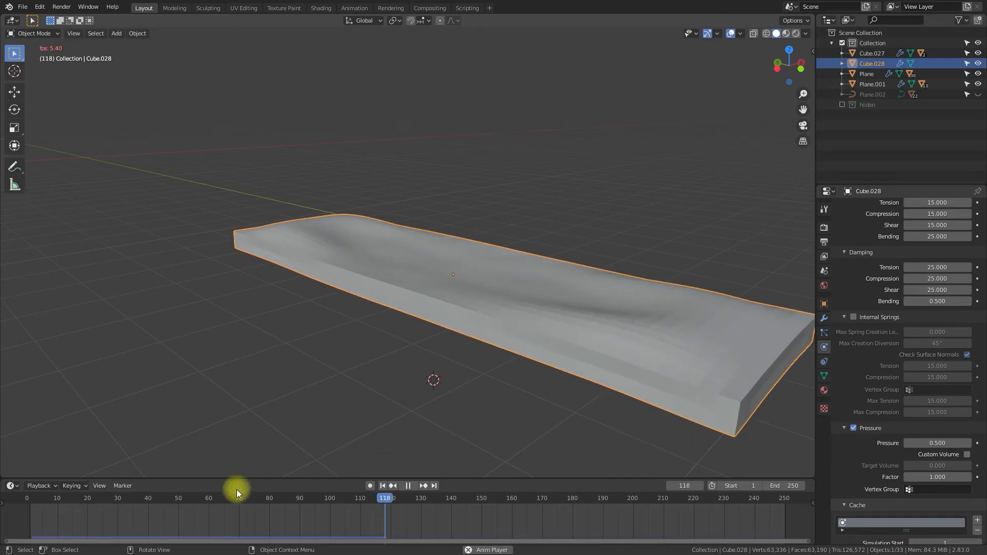
key("space")
- Return to frame 0, set the cloth Pressure to 1, and run the simulation to about frame 61
left_click_drag(361, 503, 23, 500)
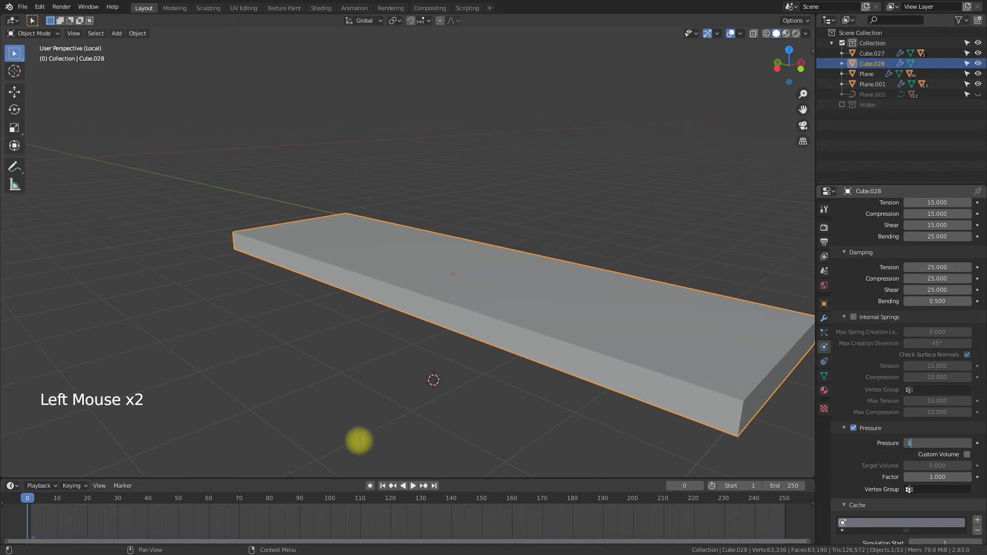
key("Return")
key("space")
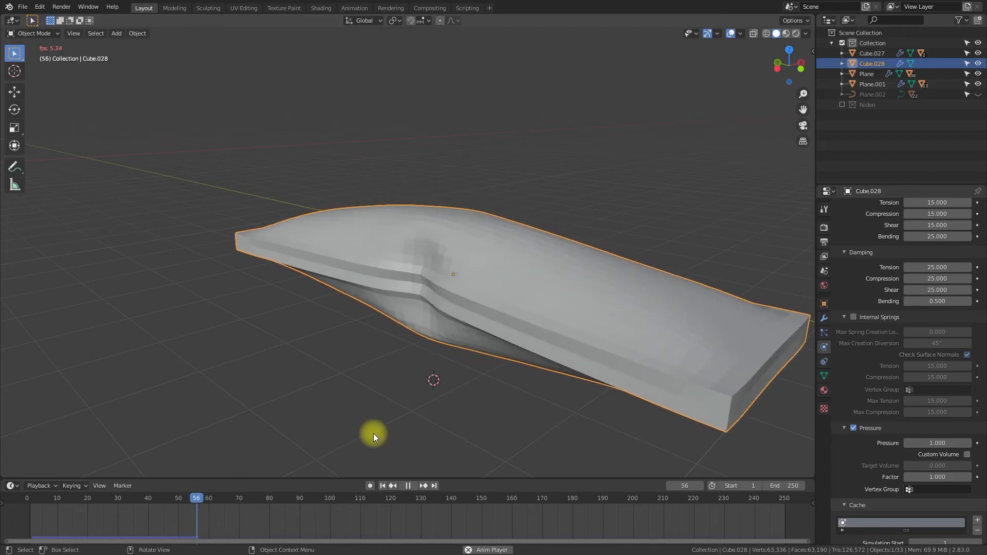
key("space")
- Add a level 2 Subdivision Surface to the inflated cushion and shade it smooth
middle_click_drag(580, 389, 228, 363)
key("ctrl+2")
right_click(424, 366)
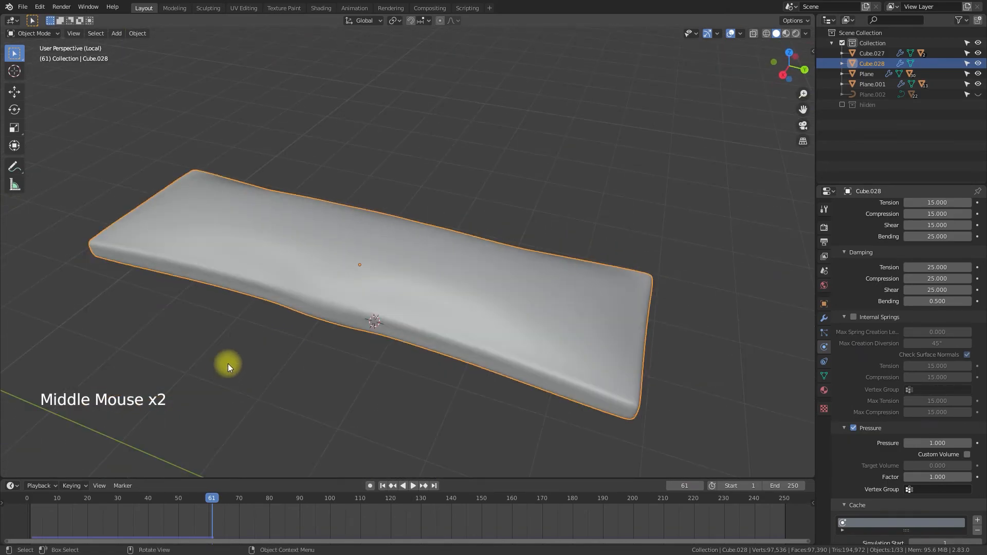
- Bring back the full scene to check the cushion on its bench, and isolate the cushion together with that bench
key("KP_Divide")
left_click(526, 374)
scroll(527, 365, "up", 7)
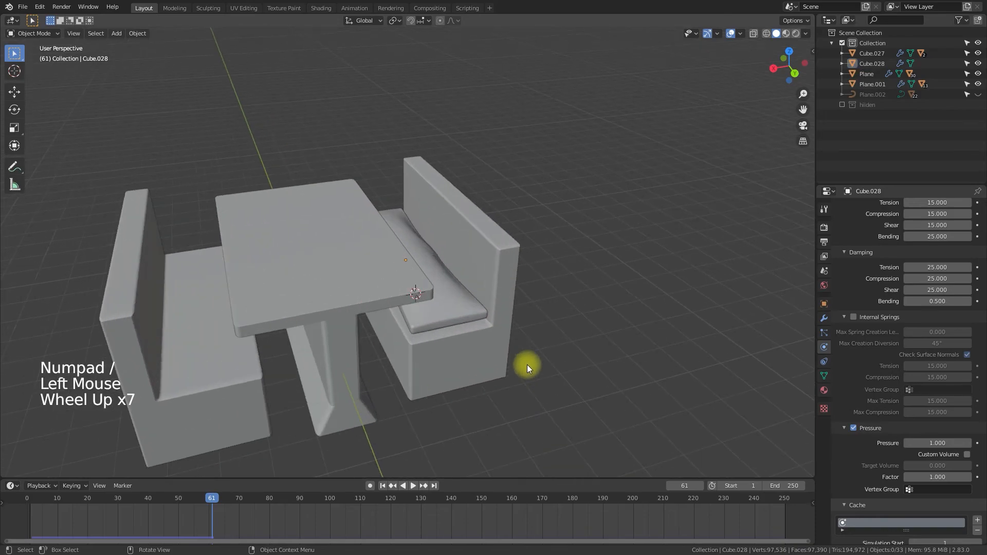
middle_click_drag(524, 363, 434, 178)
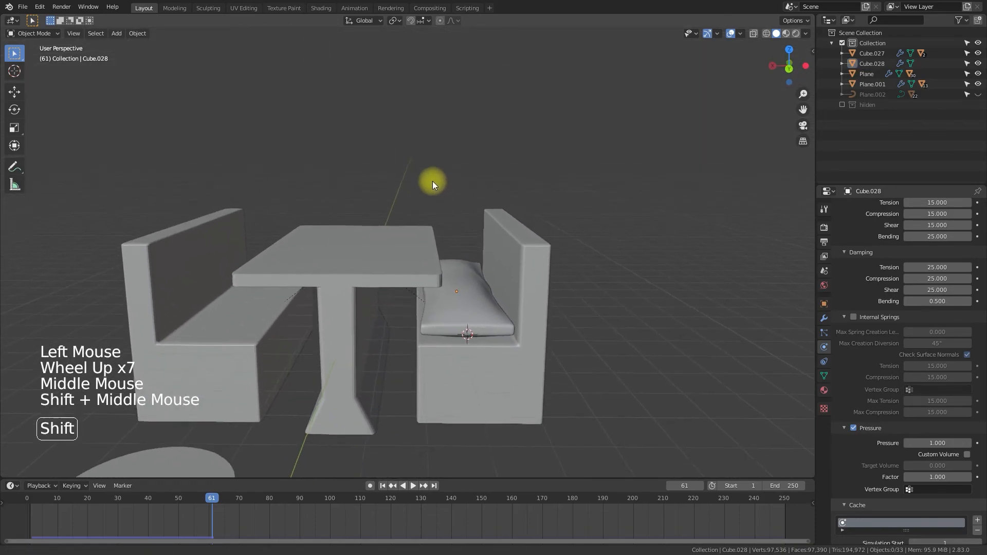
left_click_drag(596, 292, 483, 384)
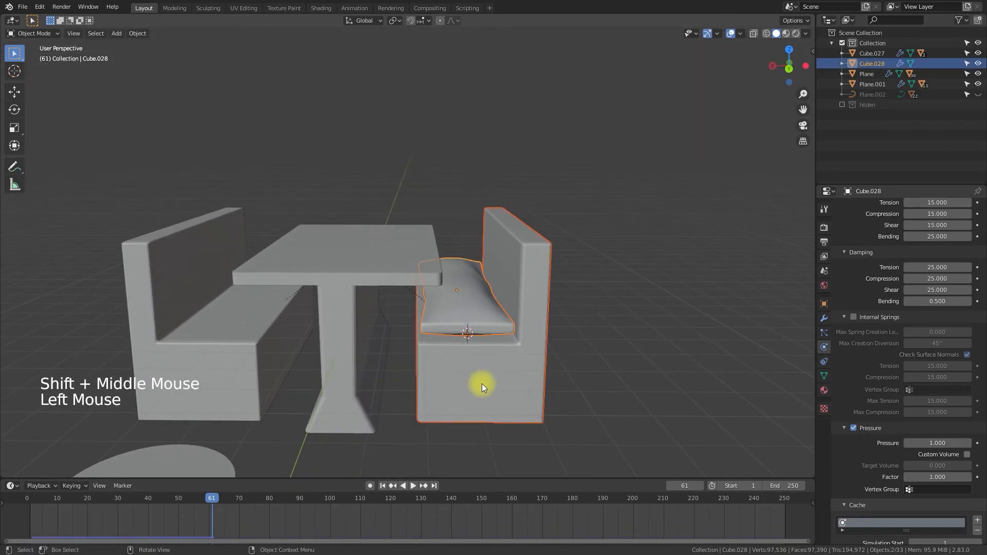
key("KP_Divide")
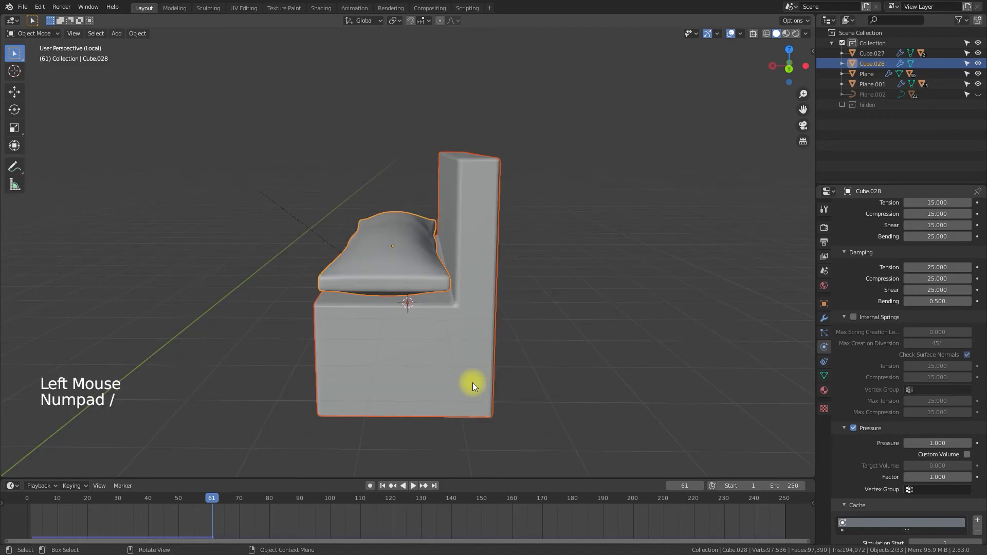
- Try scaling the cushion along Z by about 0.227 from the right view, and undo the resize
key("KP_3")
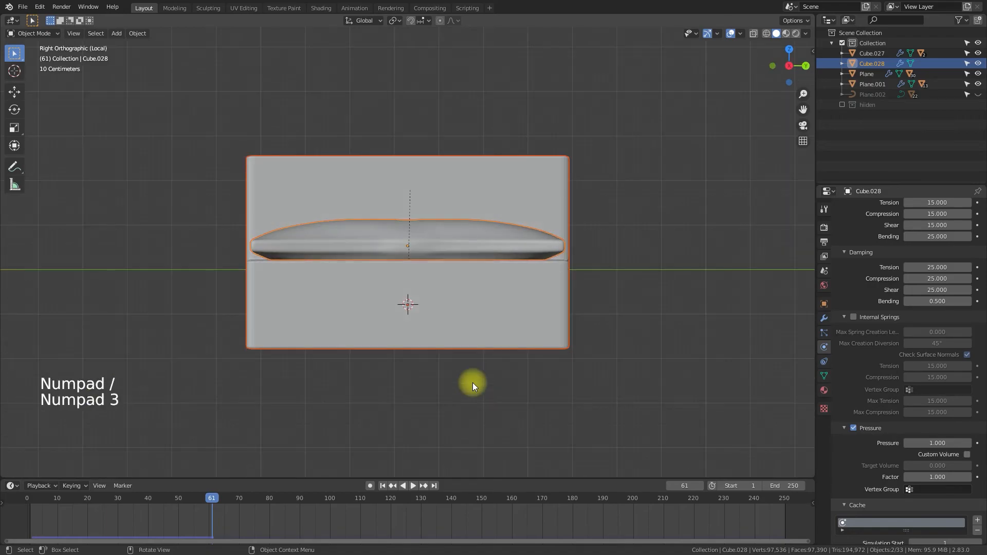
left_click(522, 259)
key("s")
key("z")
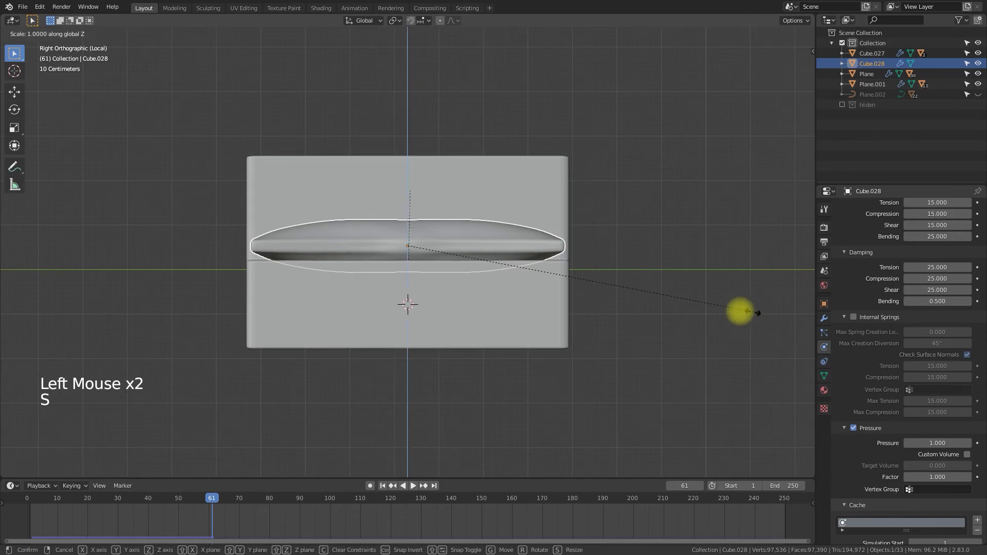
left_click(486, 264)
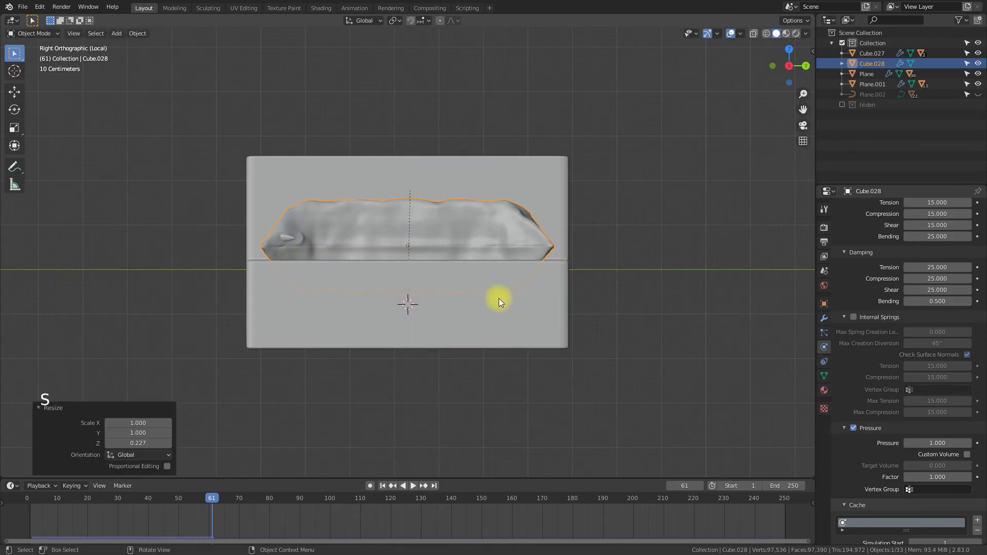
middle_click_drag(597, 325, 523, 340)
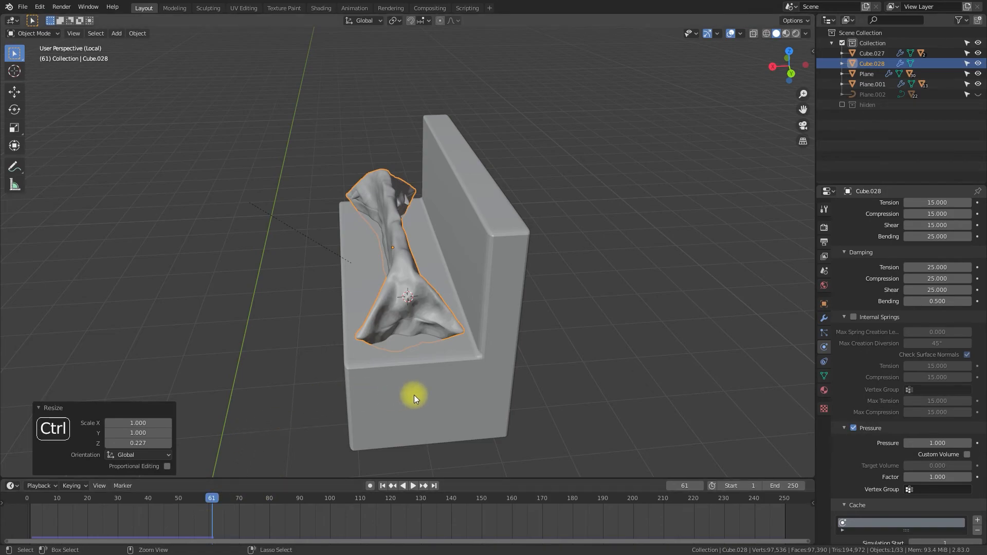
key("ctrl+z")
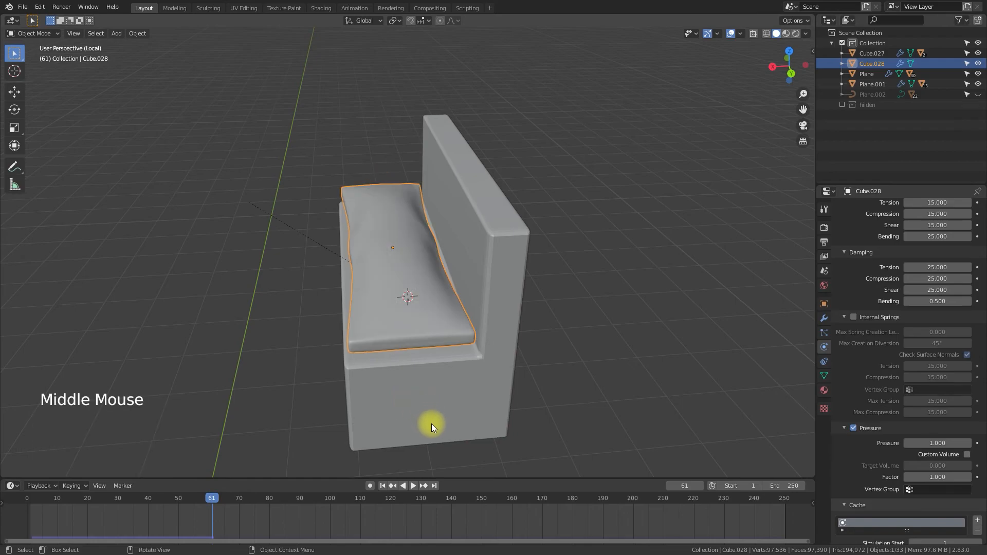
- Apply the cushion's Cloth modifier, and apply its Subdivision Surface with the viewport level set to 1
middle_click_drag(431, 424, 850, 381)
left_click(829, 319)
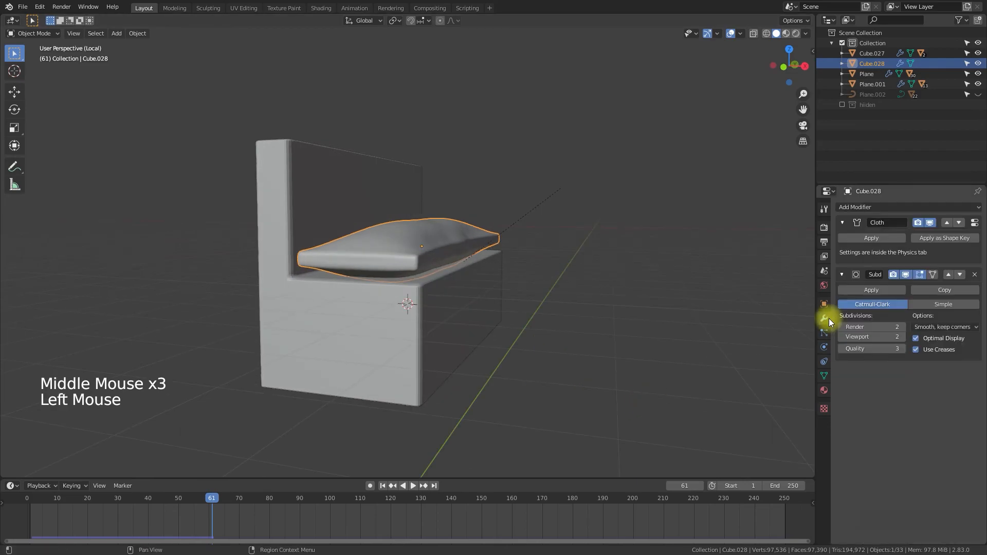
left_click(880, 239)
middle_click_drag(619, 361, 813, 274)
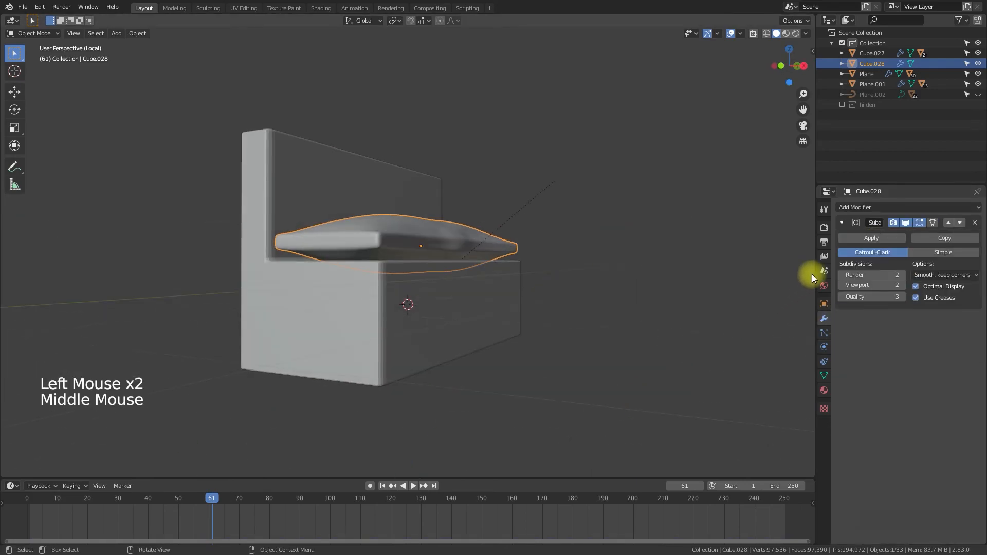
left_click(841, 286)
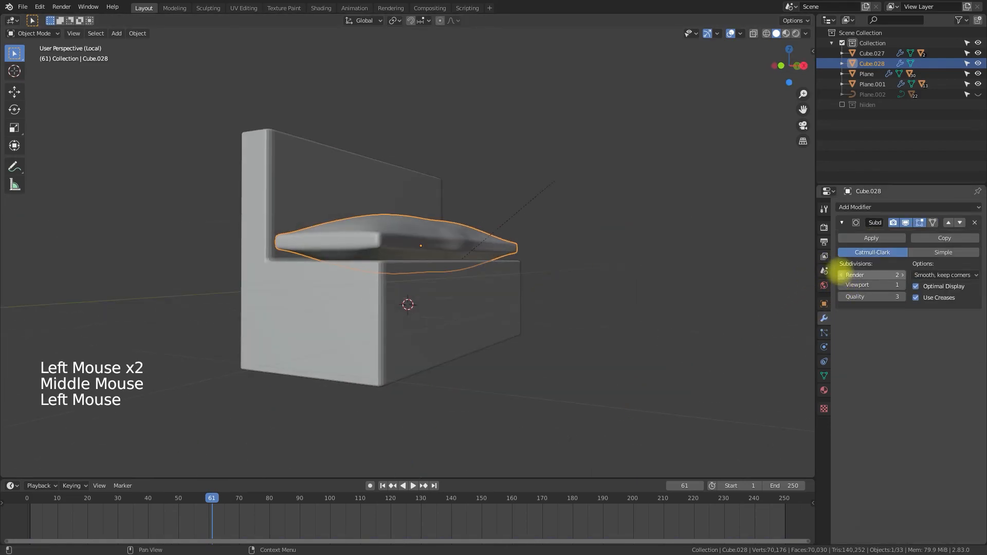
left_click(869, 239)
- Flatten the cushion by scaling it down along Z in two passes, finishing with a factor of about 0.871
middle_click_drag(533, 342, 595, 359)
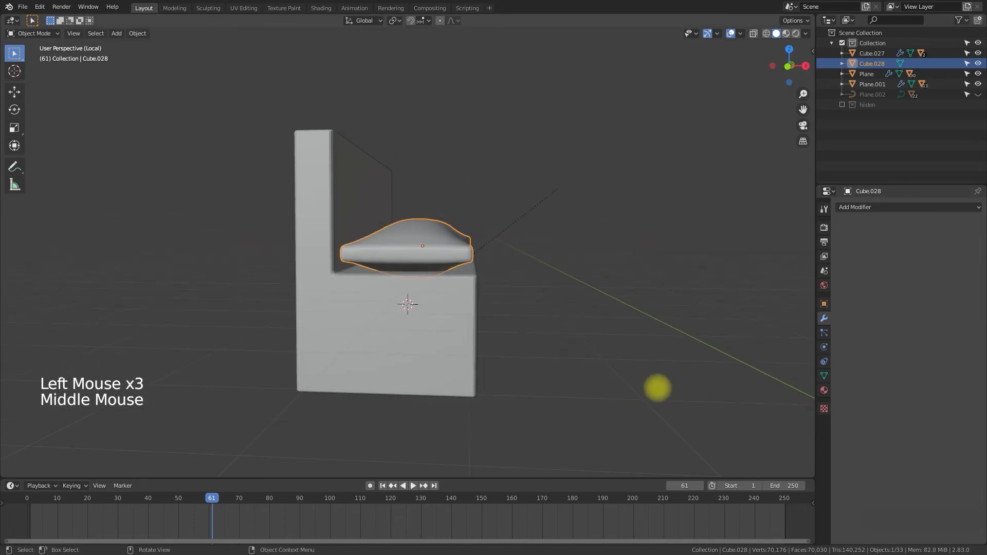
middle_click_drag(658, 388, 637, 379)
key("s")
key("z")
left_click(573, 353)
middle_click_drag(572, 353, 511, 405)
key("s")
key("z")
left_click(533, 387)
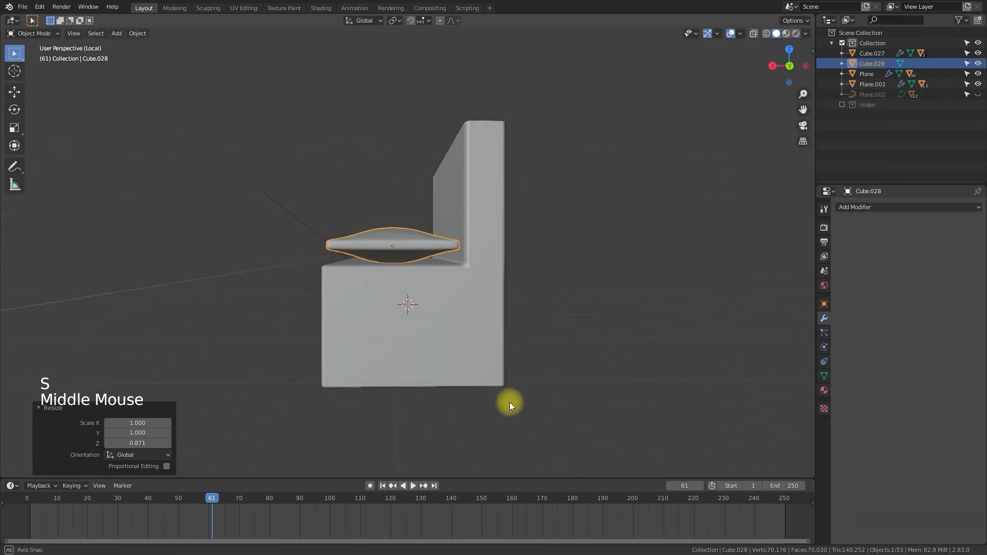
- Lower the cushion about 0.17 m along Z onto the bench seat
key("g")
key("z")
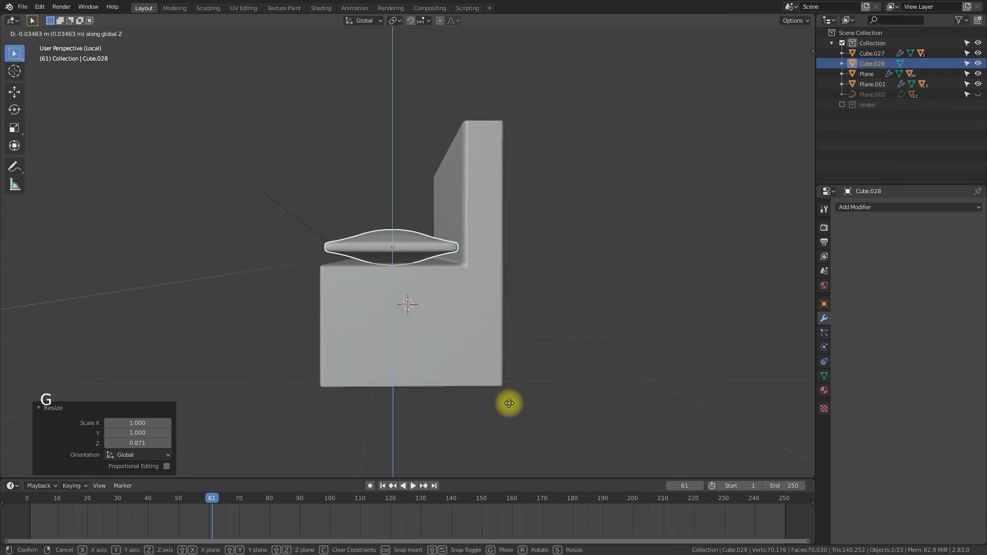
left_click(510, 415)
- Shift the seat cushion about 0.083 m along X so it fits the bench seat
middle_click_drag(513, 419, 718, 461)
key("g")
key("x")
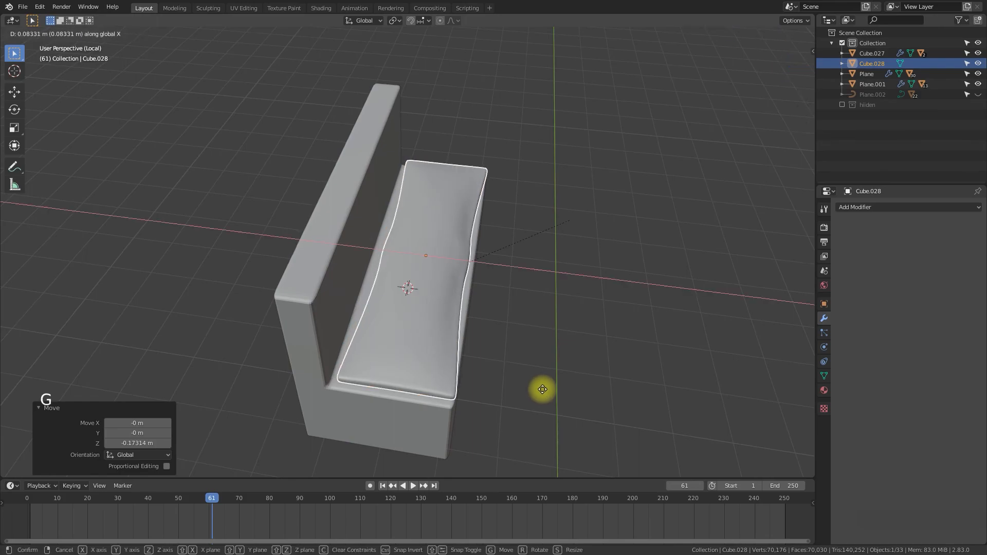
left_click(542, 392)
- Duplicate the seat cushion in place and rotate the copy 90 degrees around Y
key("shift+d")
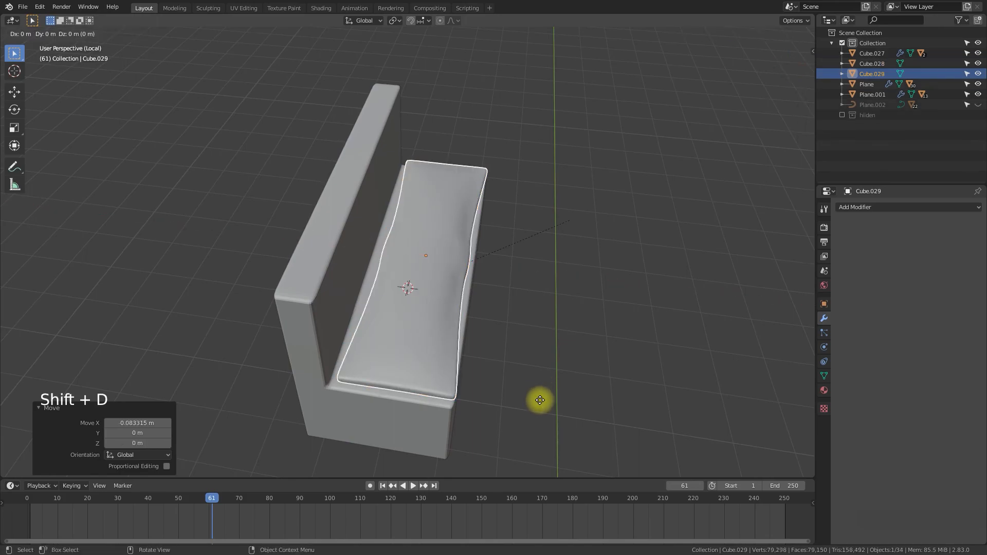
right_click(540, 400)
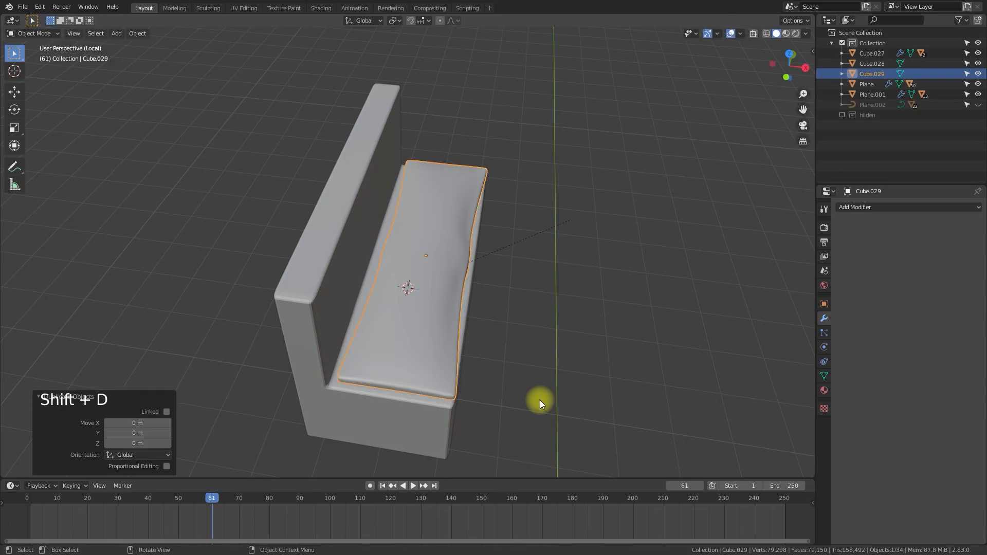
key("r")
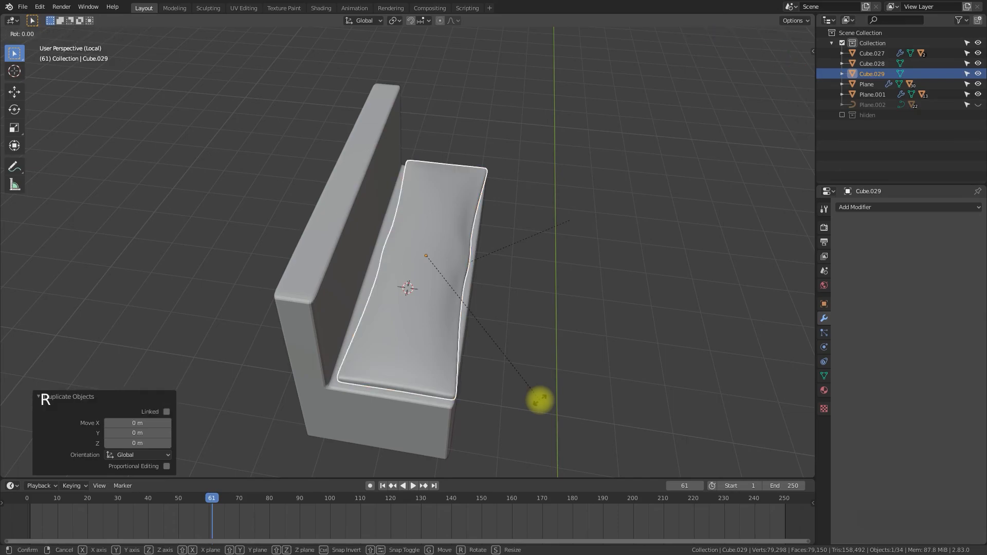
key("y")
key("9")
key("0")
key("Return")
- Move the rotated cushion about -1.1 m along X and raise it along Z so it rests against the backrest
middle_click_drag(514, 381, 467, 369)
key("g")
left_click(508, 362)
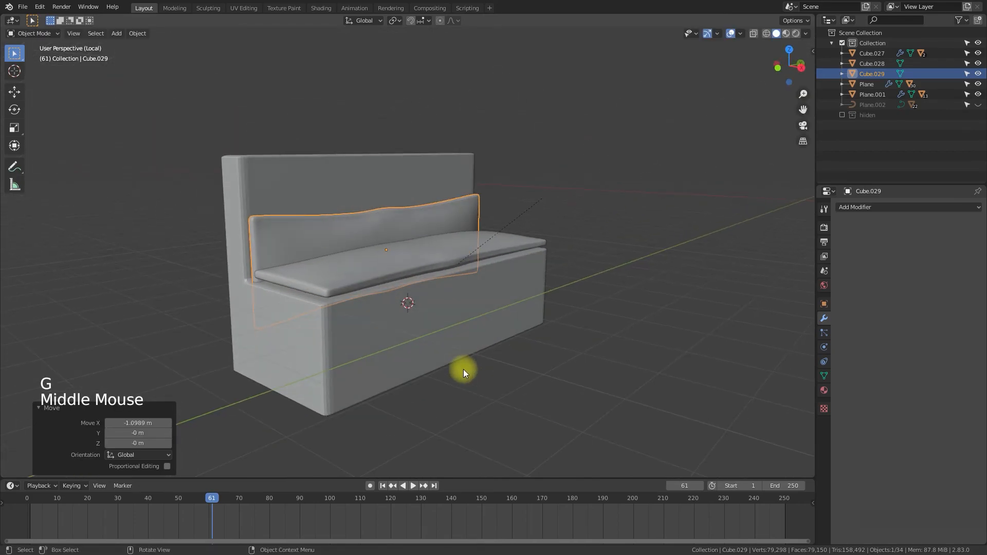
key("g")
key("z")
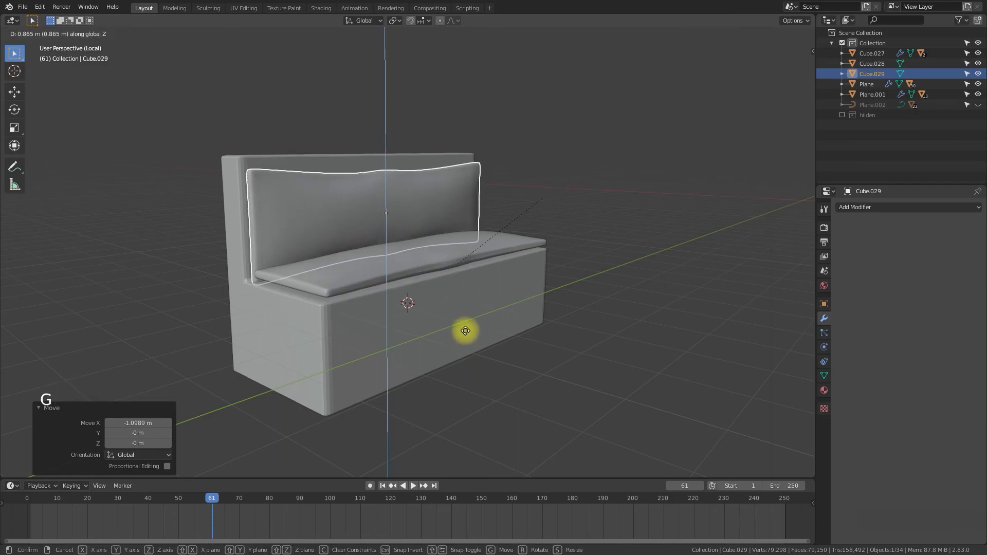
left_click(465, 324)
- Deselect the back cushion and exit local view to show all the furniture
middle_click_drag(557, 351, 338, 350)
left_click(602, 393)
scroll(419, 391, "down", 1)
scroll(419, 387, "down", 2)
scroll(480, 363, "up", 6)
scroll(424, 360, "down", 6)
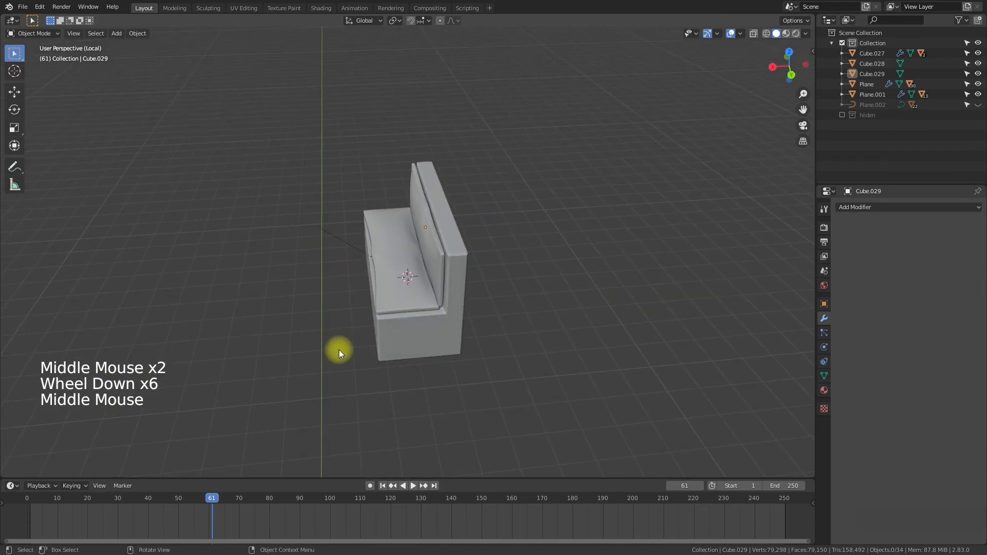
key("KP_Divide")
- Add a Mirror modifier on X to the seat cushion, with the booth table as the mirror object
left_click(505, 292)
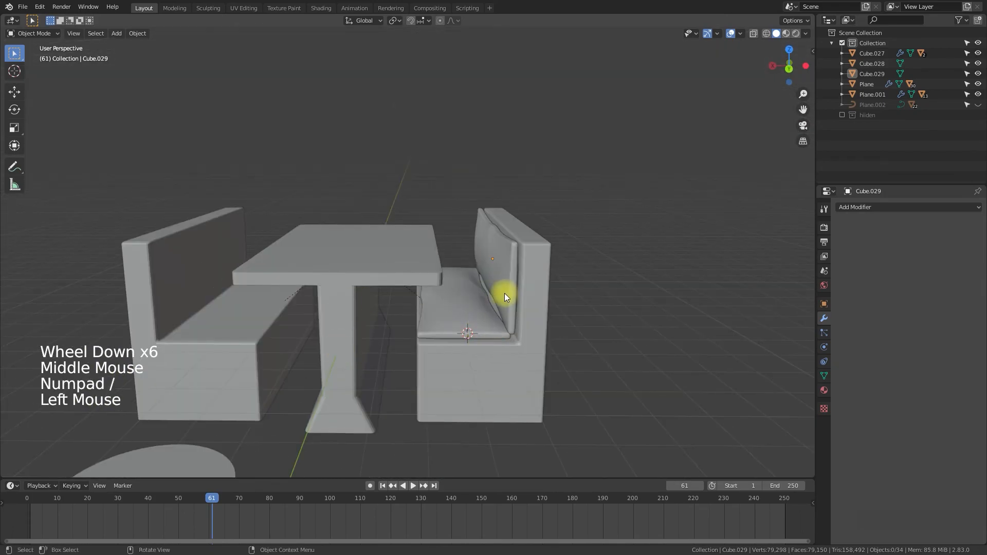
left_click(486, 316, "shift")
scroll(499, 348, "down", 3)
scroll(498, 347, "down", 1)
middle_click_drag(498, 347, 514, 345)
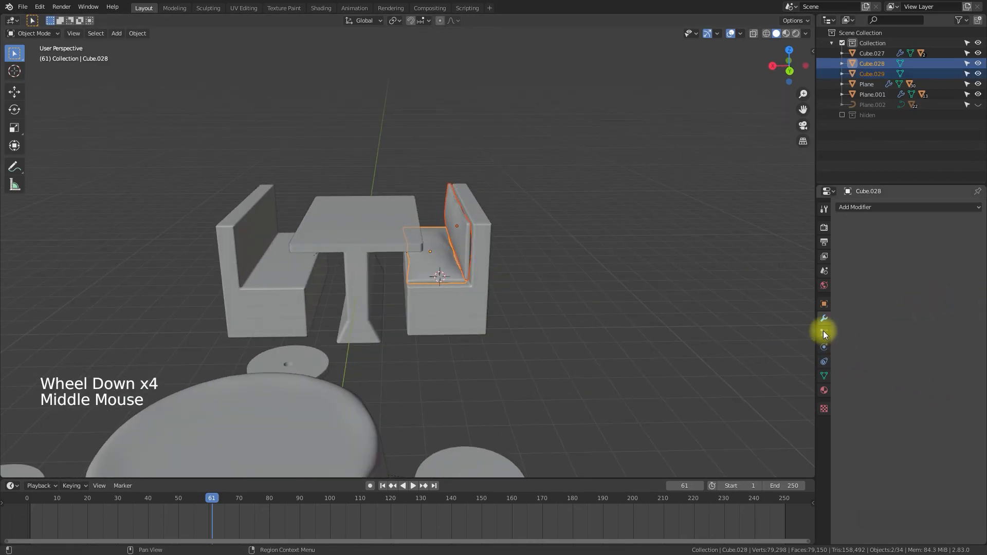
left_click(872, 205)
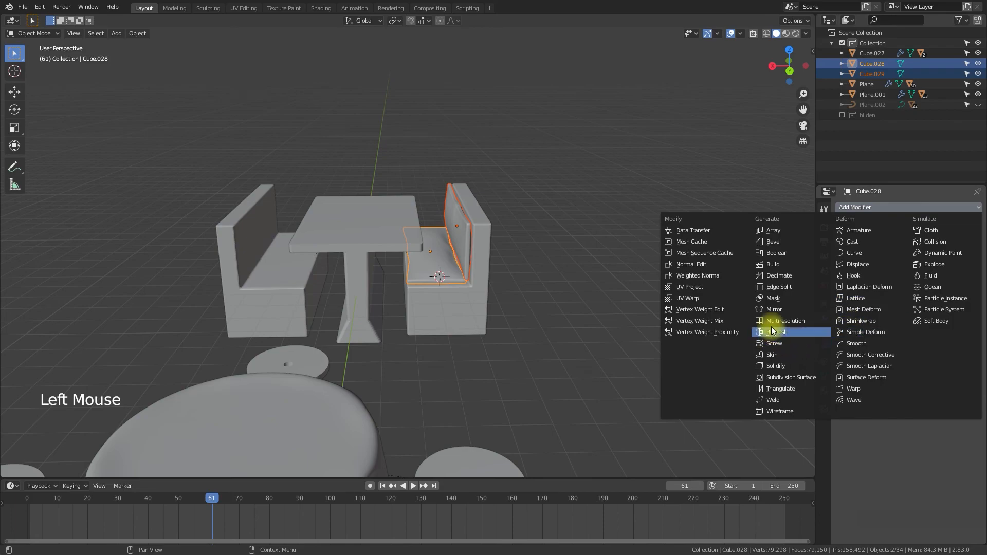
left_click(768, 308)
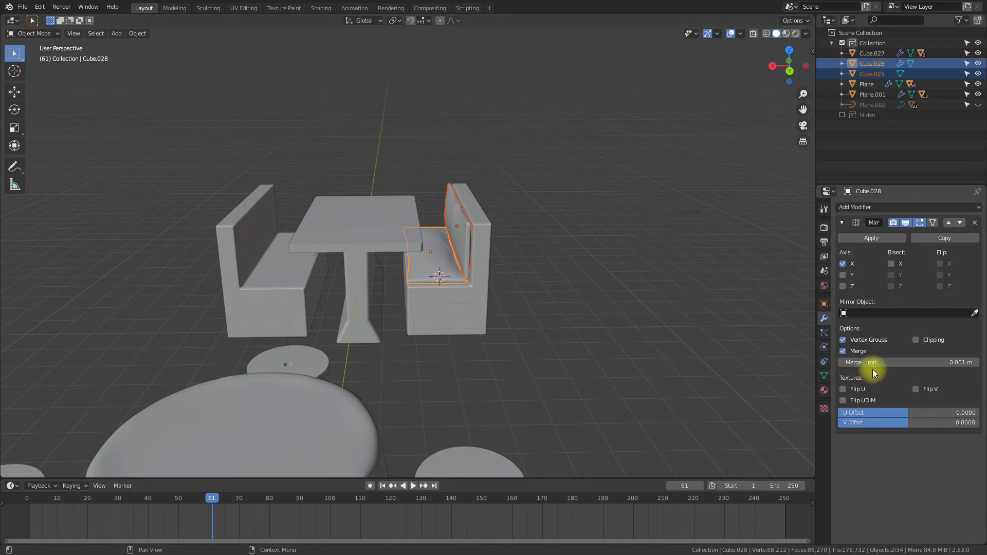
left_click(528, 337)
left_click(448, 266)
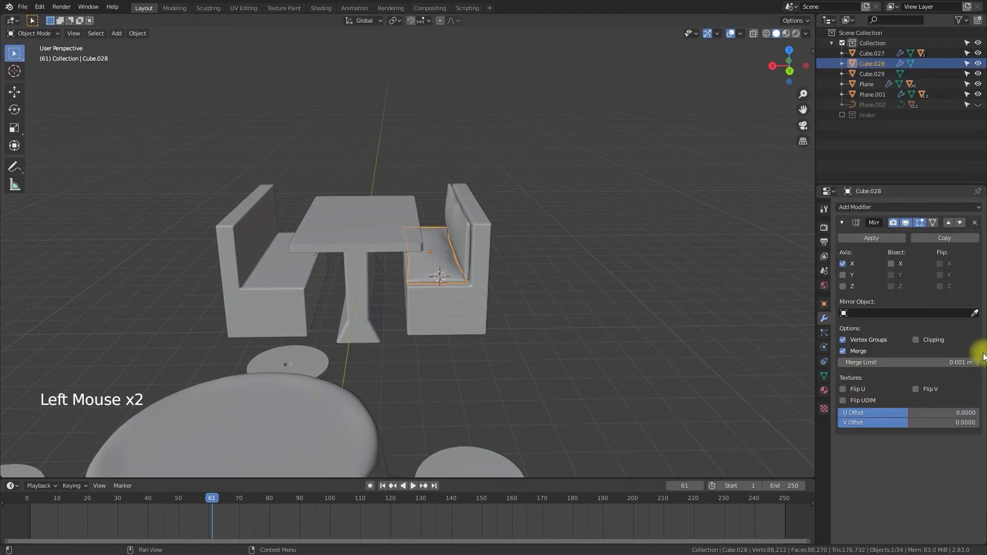
left_click_drag(972, 318, 399, 254)
- Add a Mirror modifier on X to the back cushion and pick the table, Cube.027, as its mirror object
middle_click_drag(413, 348, 473, 370)
left_click(388, 236)
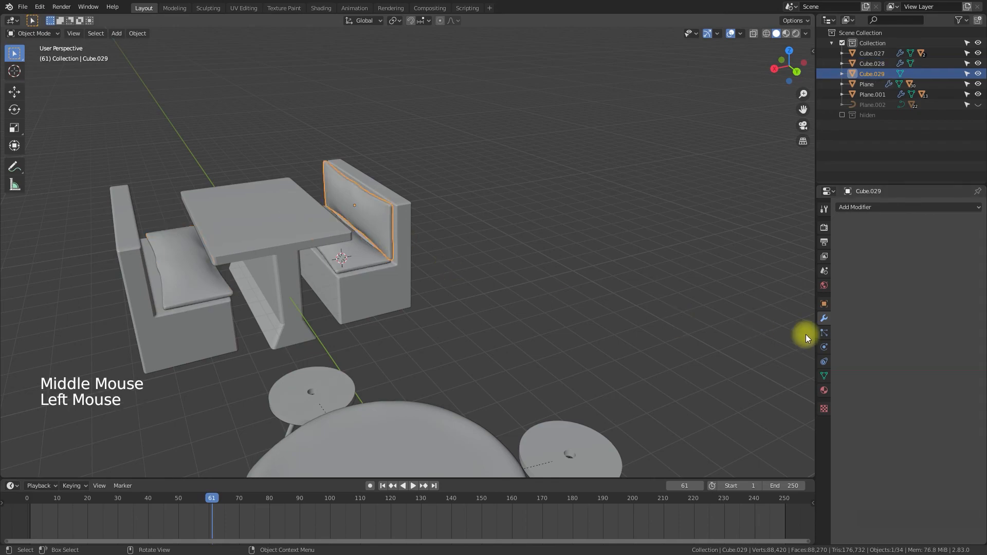
left_click(864, 207)
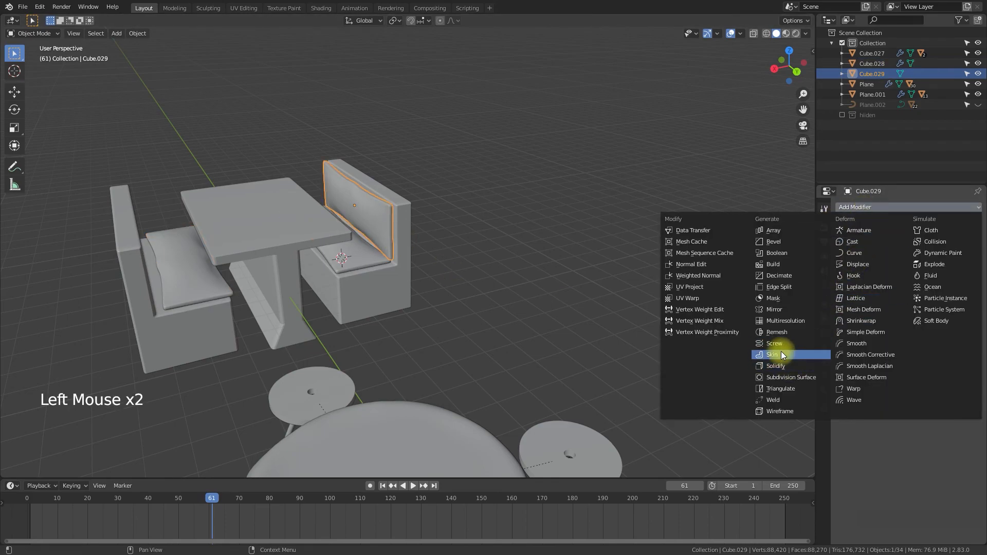
left_click(783, 310)
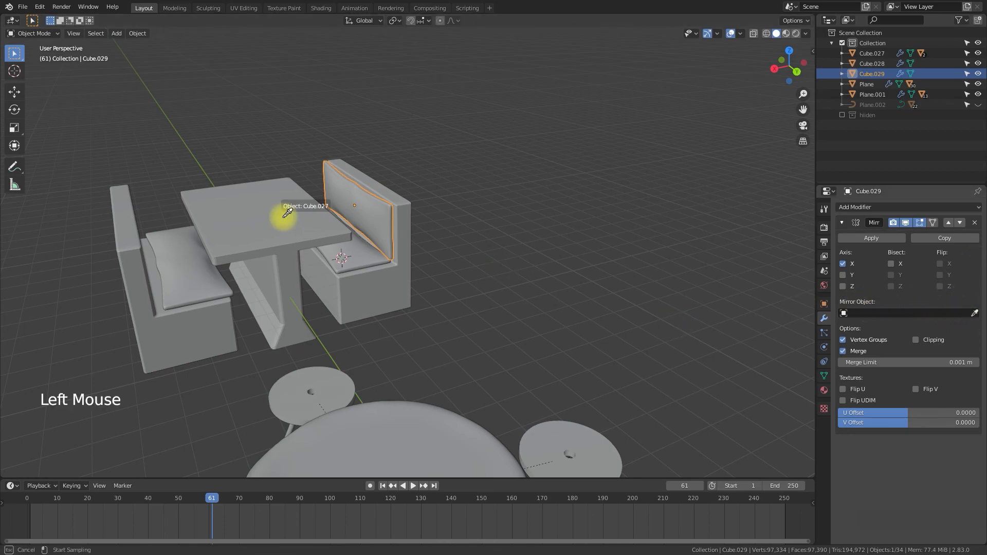
key("Escape")
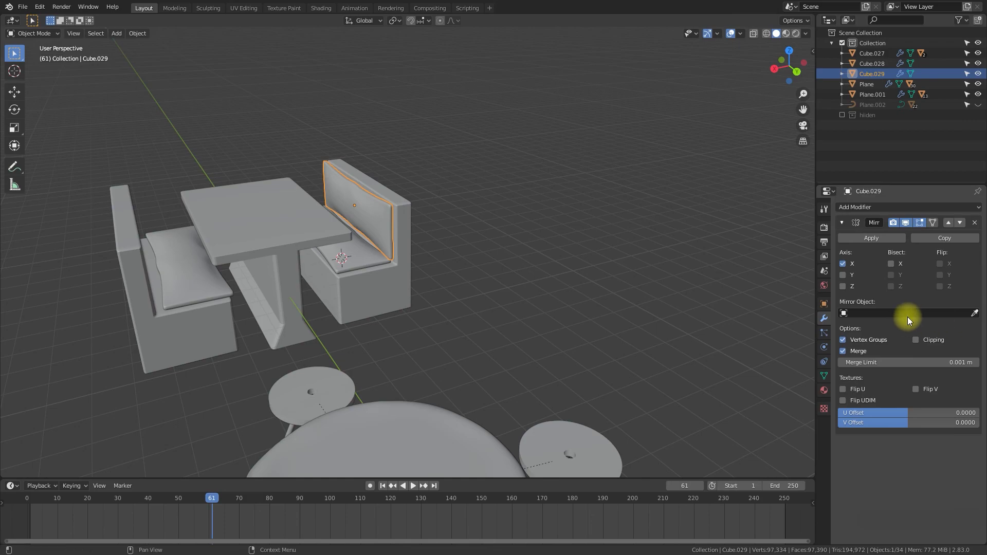
left_click(974, 314)
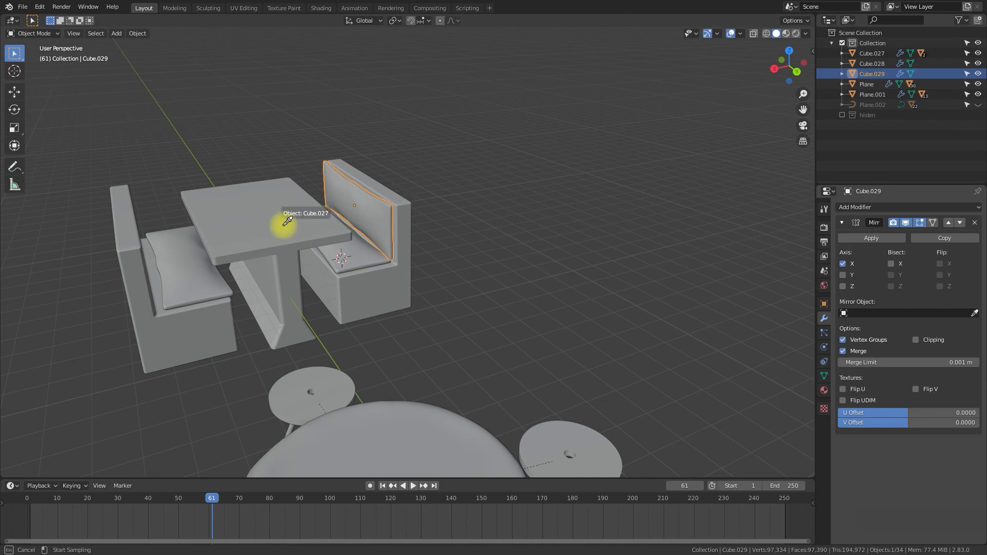
left_click(306, 235)
mouse_move(434, 308)
middle_mouse_down()
mouse_move(386, 300)
mouse_move(399, 284)
mouse_move(419, 298)
middle_mouse_up()
scroll(400, 288, "up", 5)
scroll(395, 298, "up", 5)
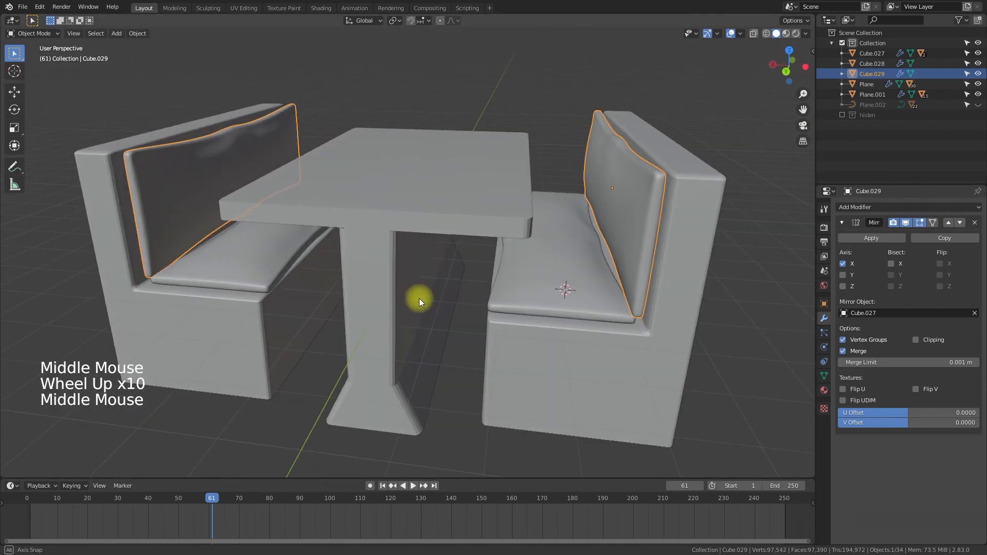
- From the front view, move the bench with the Bevel modifier about -0.134 m along X to bring its backrest against the cushion
left_click(233, 345)
key("KP_3")
key("KP_1")
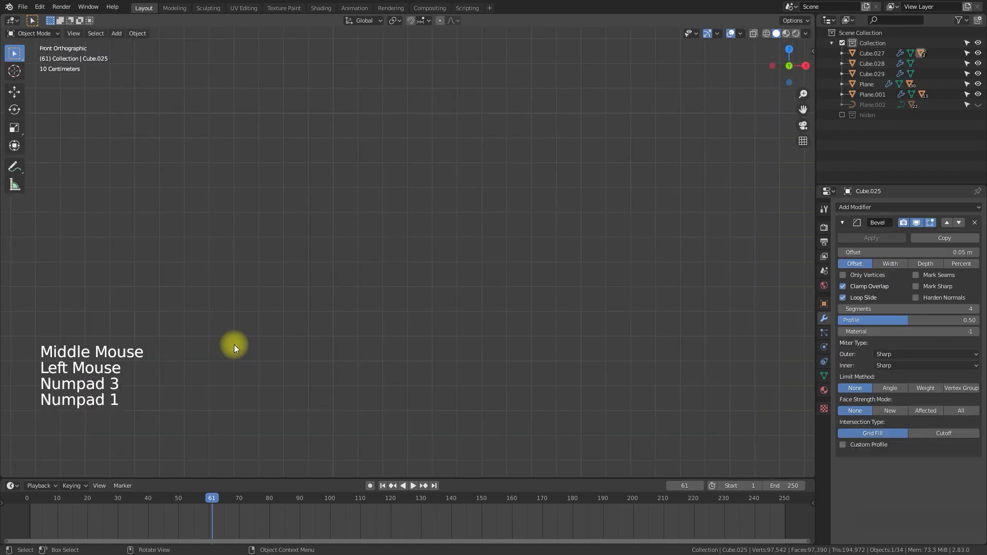
key("KP_3")
scroll(369, 306, "down", 7)
scroll(406, 322, "down", 5)
middle_click_drag(406, 322, 514, 354, "shift")
scroll(514, 354, "up", 1, "shift")
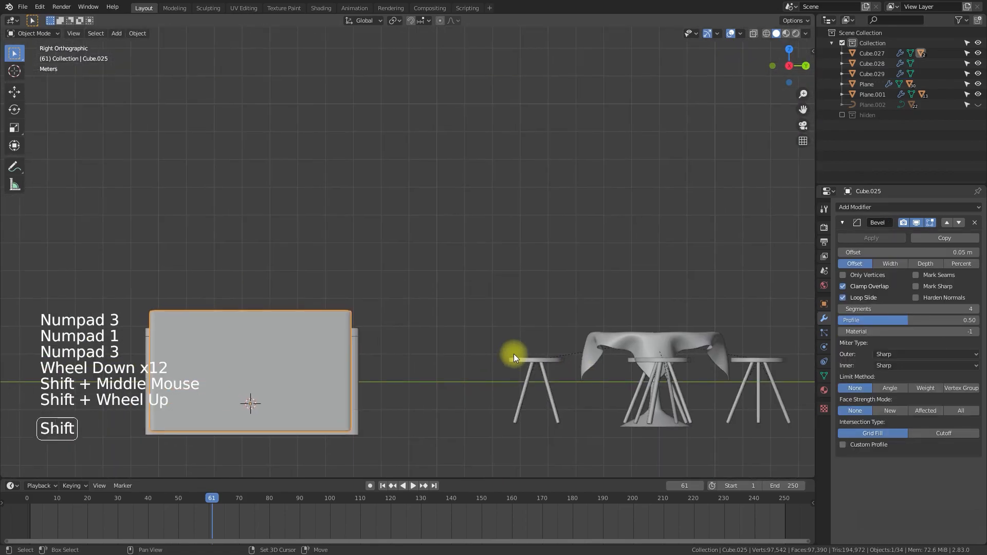
key("KP_1")
scroll(528, 360, "up", 5)
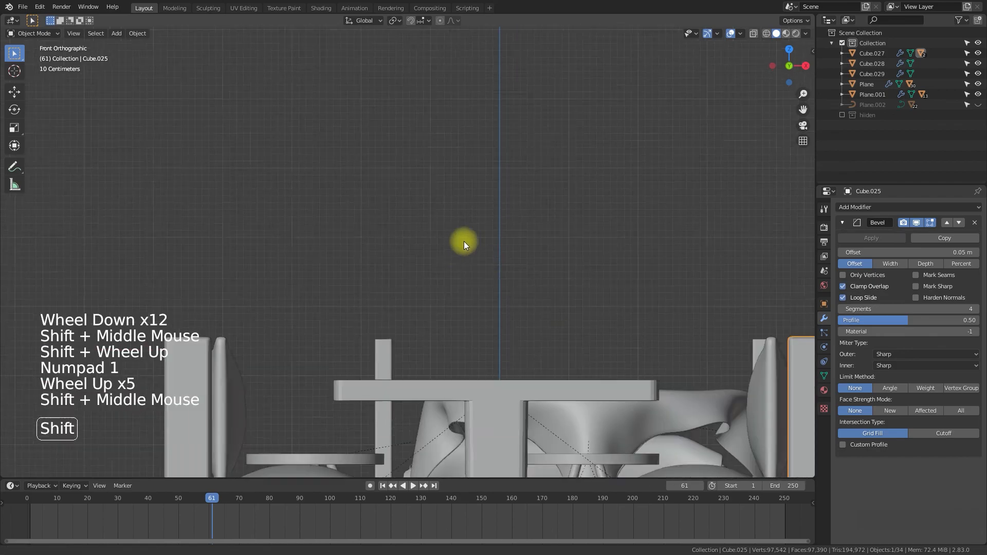
middle_click_drag(463, 240, 396, 131, "shift")
key("g")
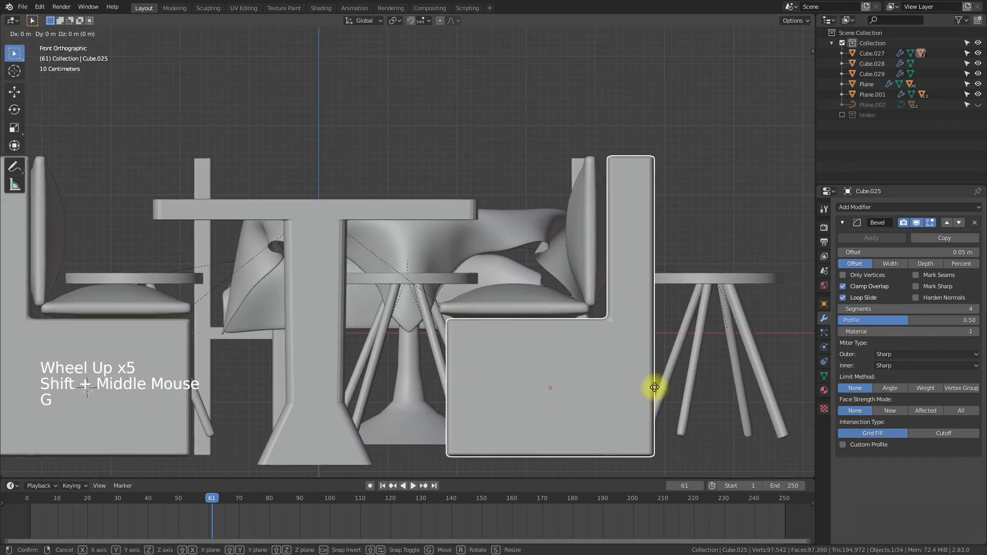
key("x")
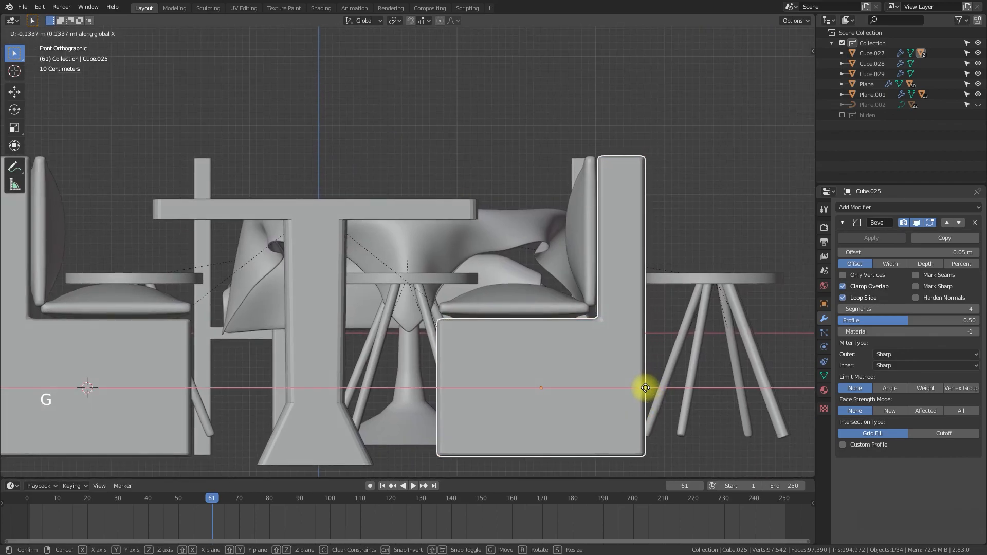
left_click(646, 388)
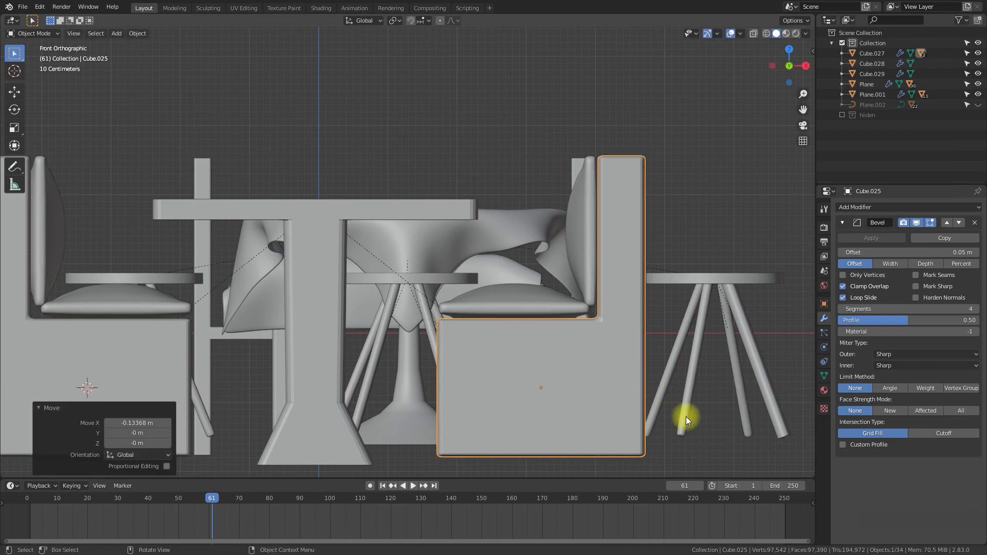
left_click(699, 471)
- Examine how the seat and back cushions sit on both booth benches
middle_click_drag(700, 419, 619, 447)
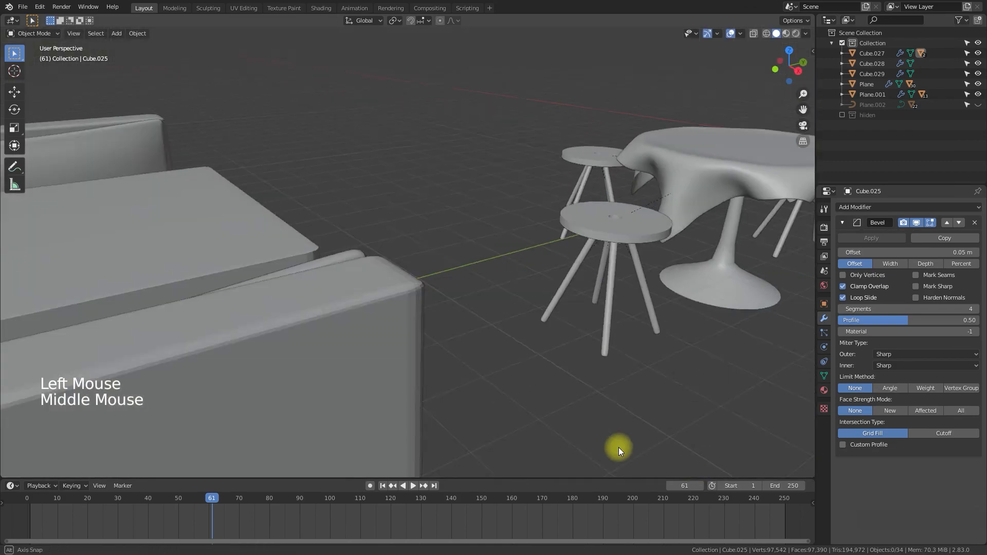
scroll(528, 440, "down", 5)
middle_click_drag(529, 440, 418, 362)
scroll(424, 434, "up", 7)
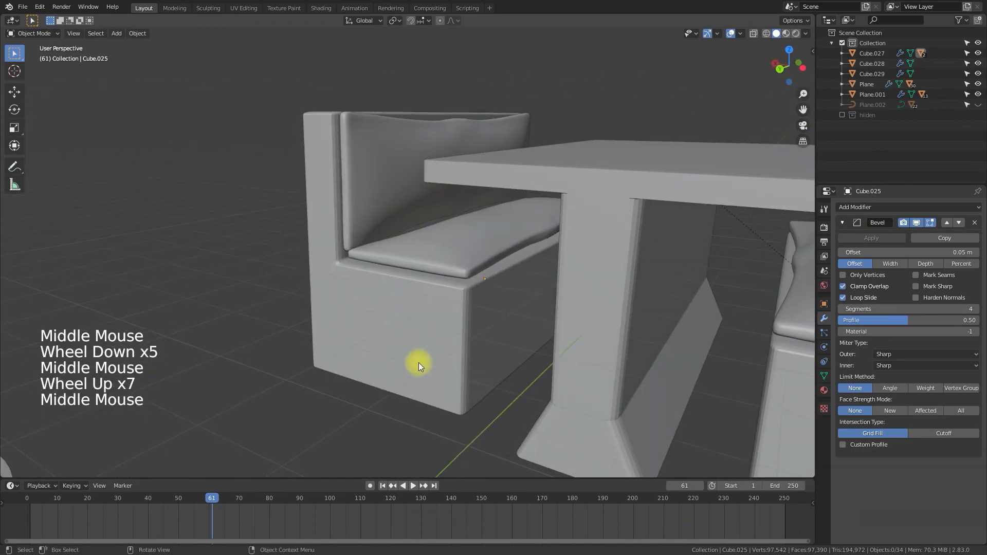
left_click(388, 197)
left_click(441, 231, "shift")
middle_click_drag(499, 337, 594, 376, "shift")
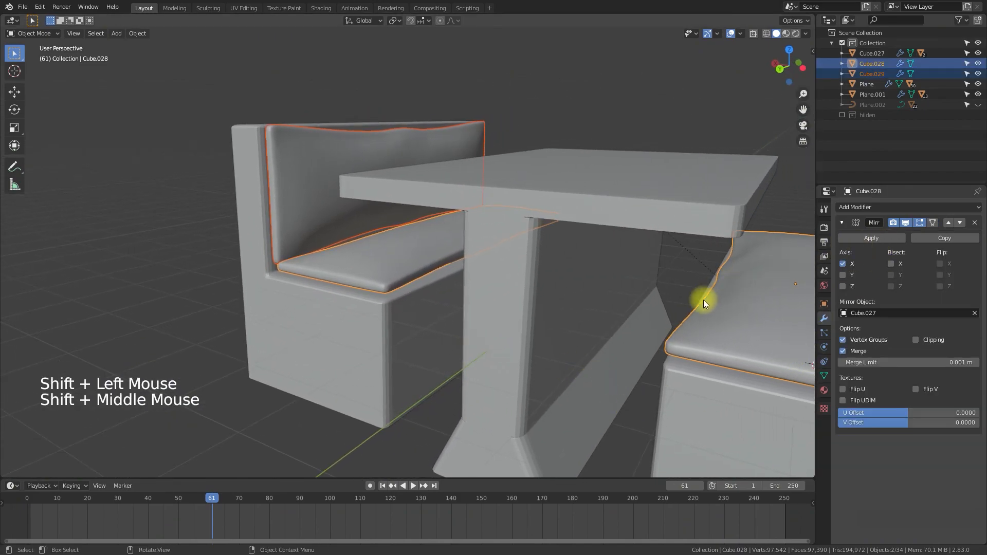
left_click(686, 274)
scroll(656, 306, "down", 1)
scroll(656, 307, "down", 4)
middle_click_drag(669, 311, 523, 240)
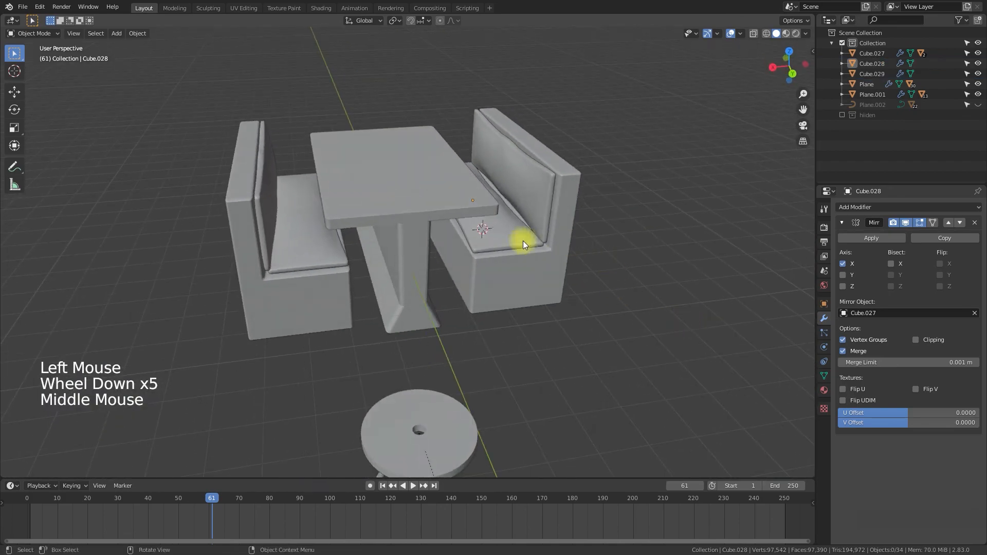
- Parent the seat and back cushions to the booth table with Object (Keep Transform), and clear the selection
left_click(490, 230)
left_click(507, 209, "shift")
left_click(387, 195, "shift")
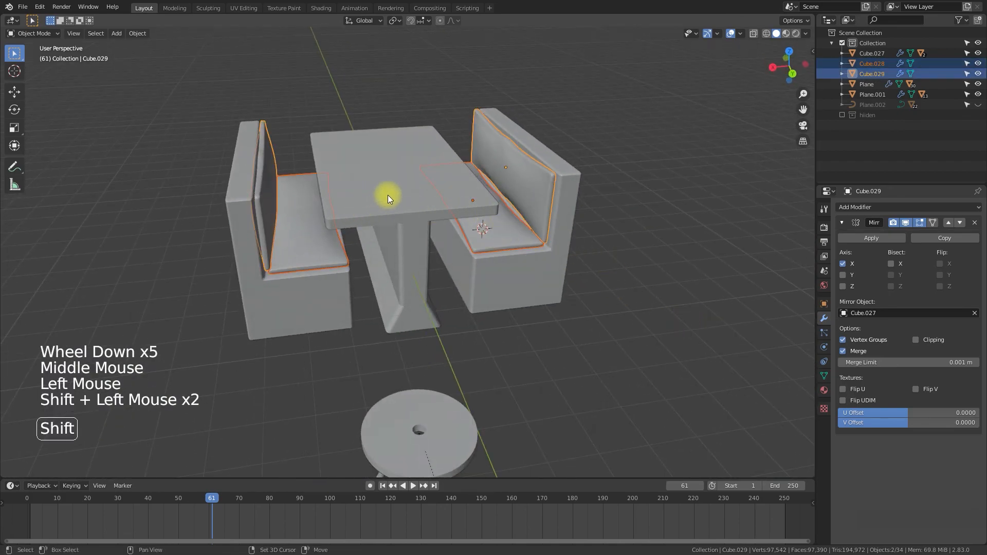
key("ctrl+p")
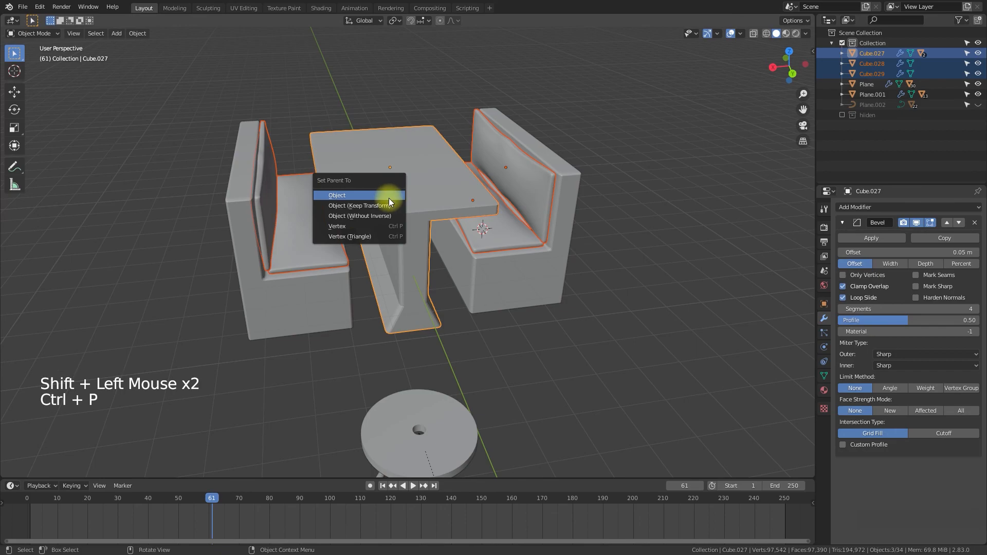
left_click(397, 205)
left_click(546, 344)
scroll(547, 351, "down", 1)
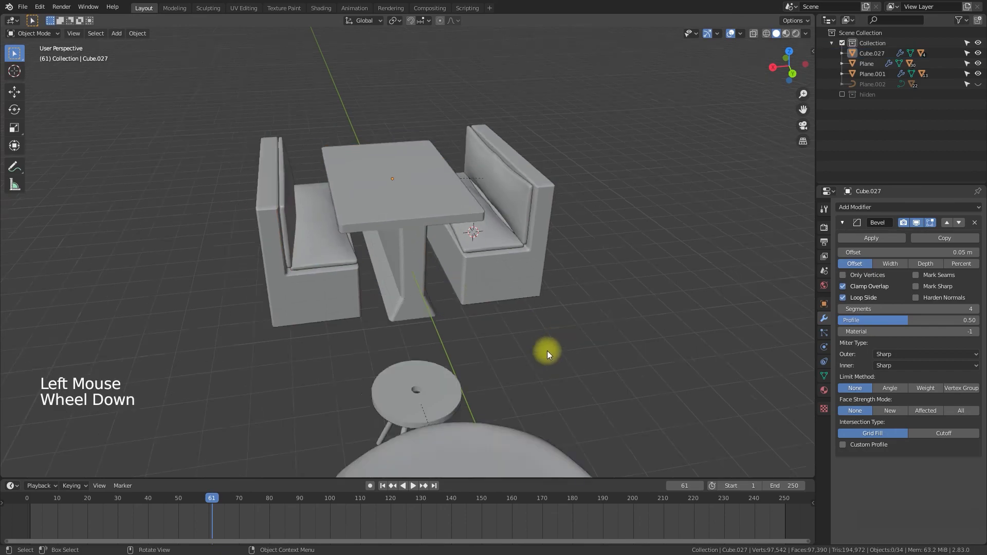
scroll(547, 351, "down", 4)
middle_click_drag(547, 351, 507, 353)
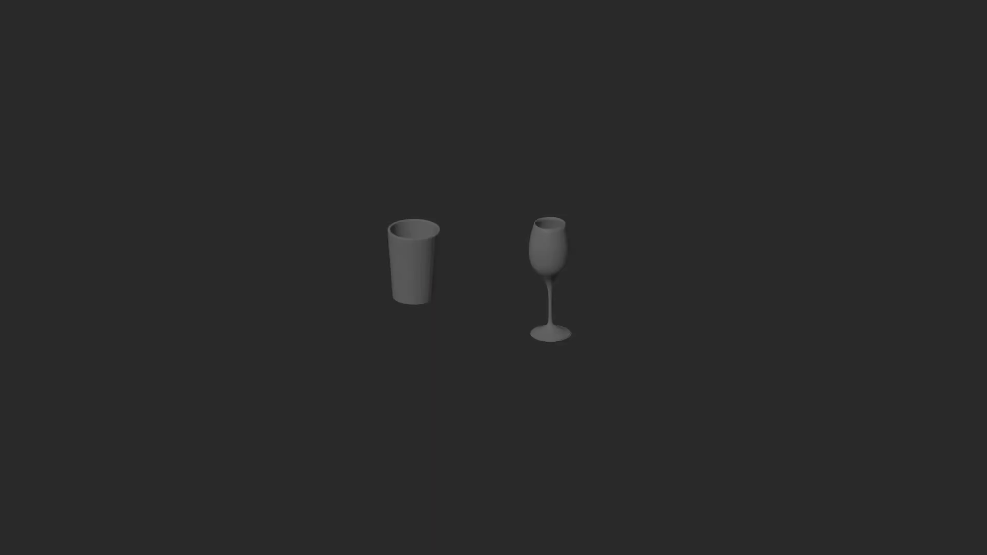